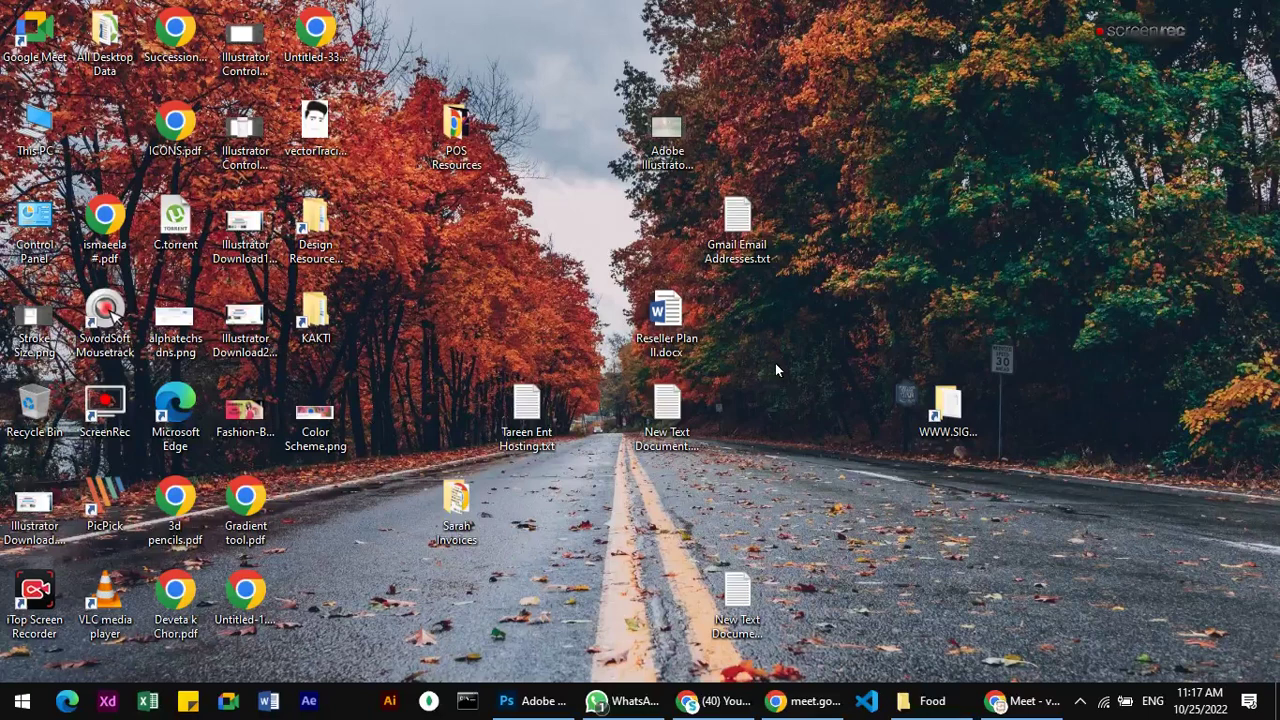
- Raise the screen brightness, clear all Windows notifications, and bring WhatsApp to the front
click(1248, 703)
drag(1157, 630, 1190, 630)
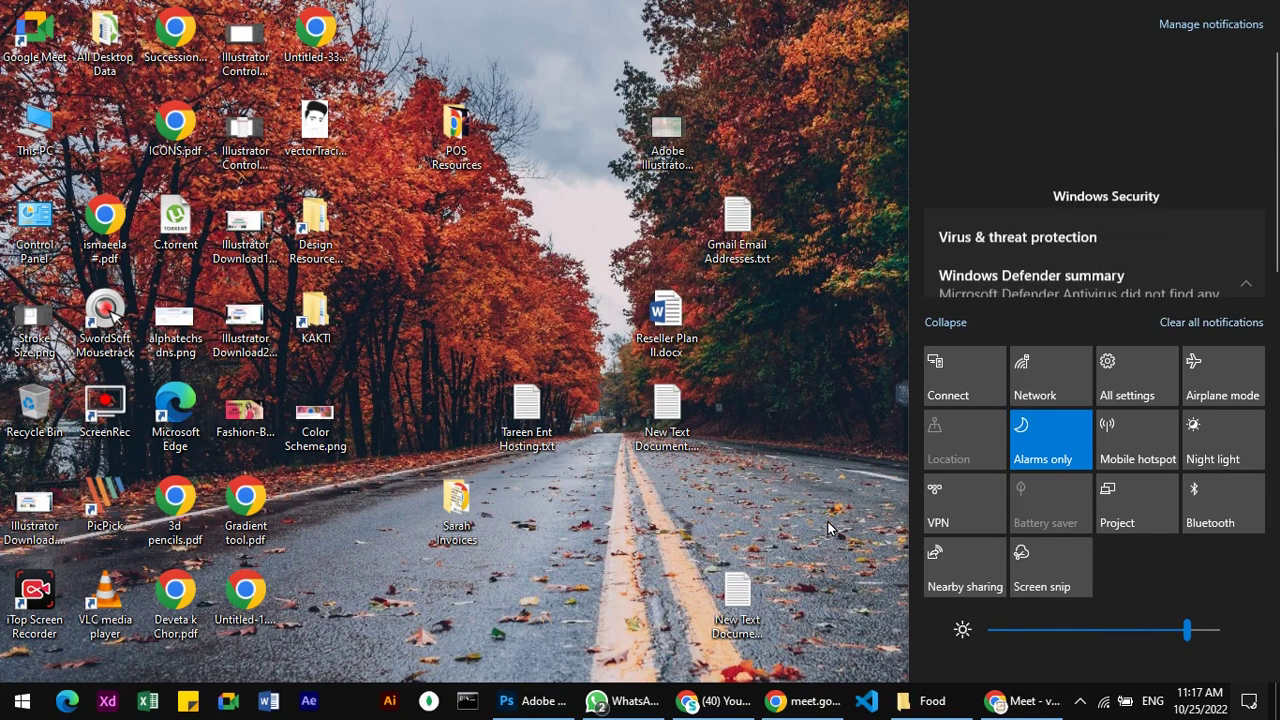
click(1230, 323)
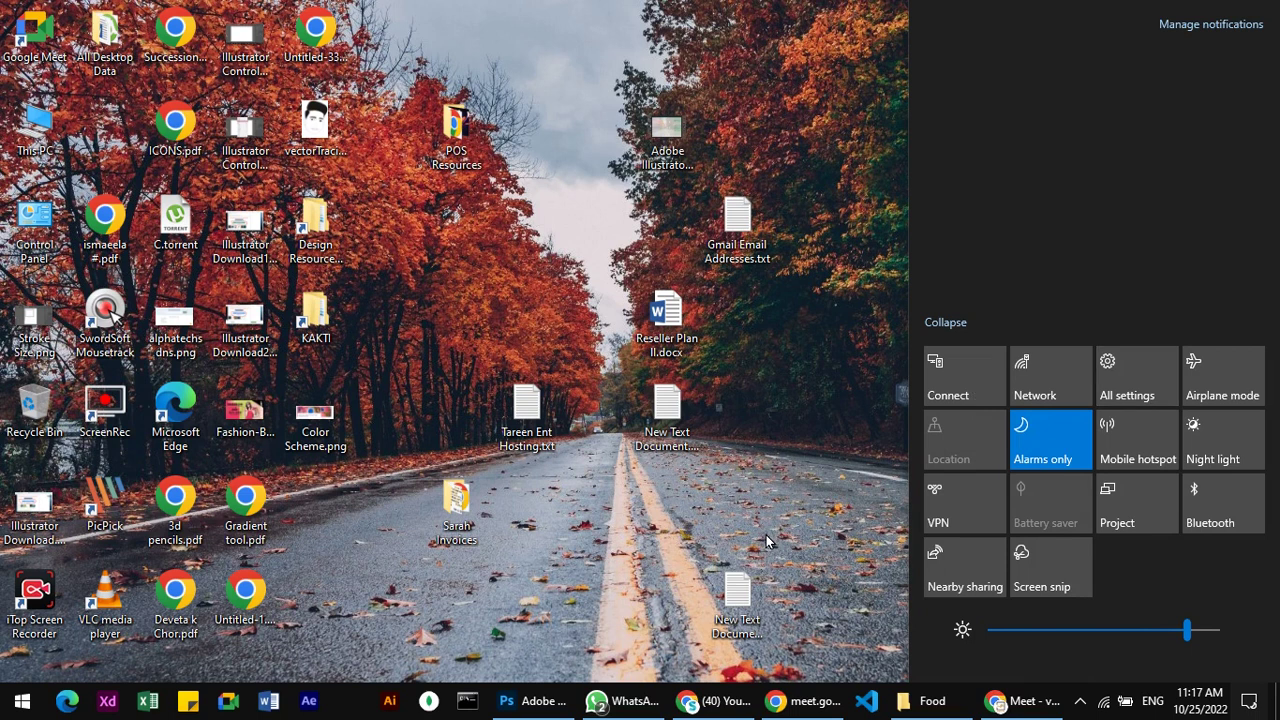
click(628, 702)
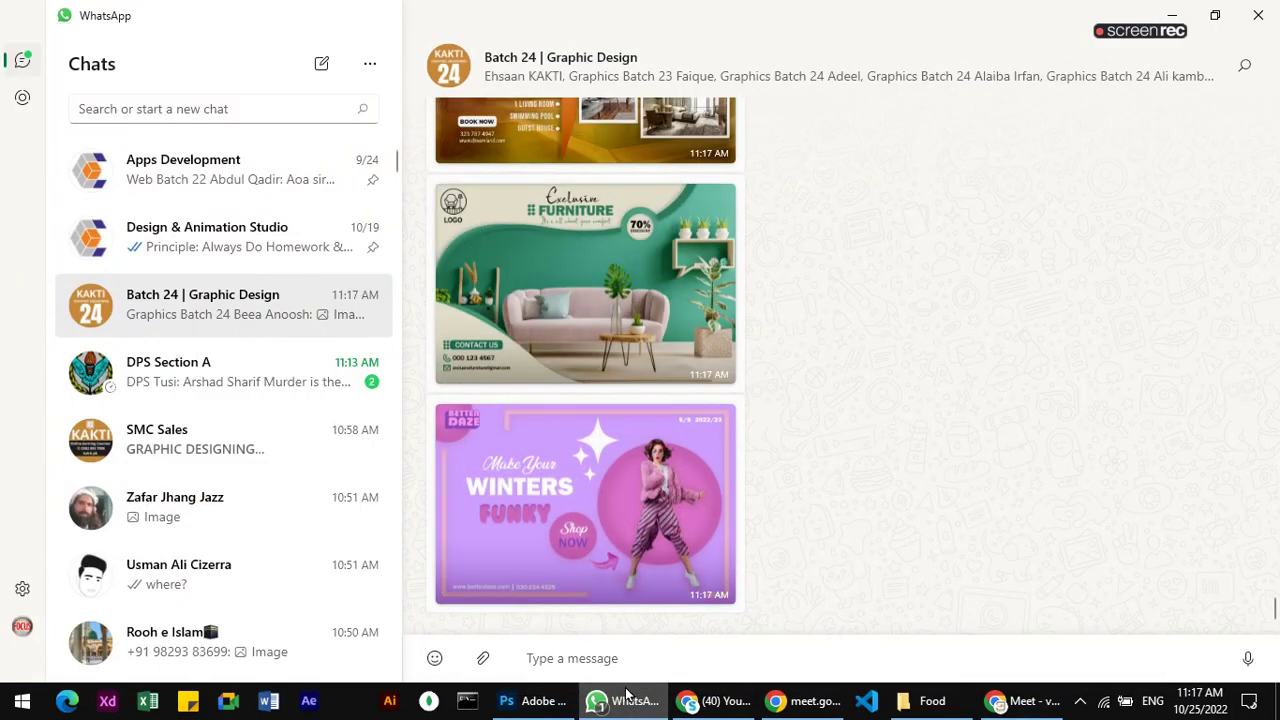
mouse_move(1273, 612)
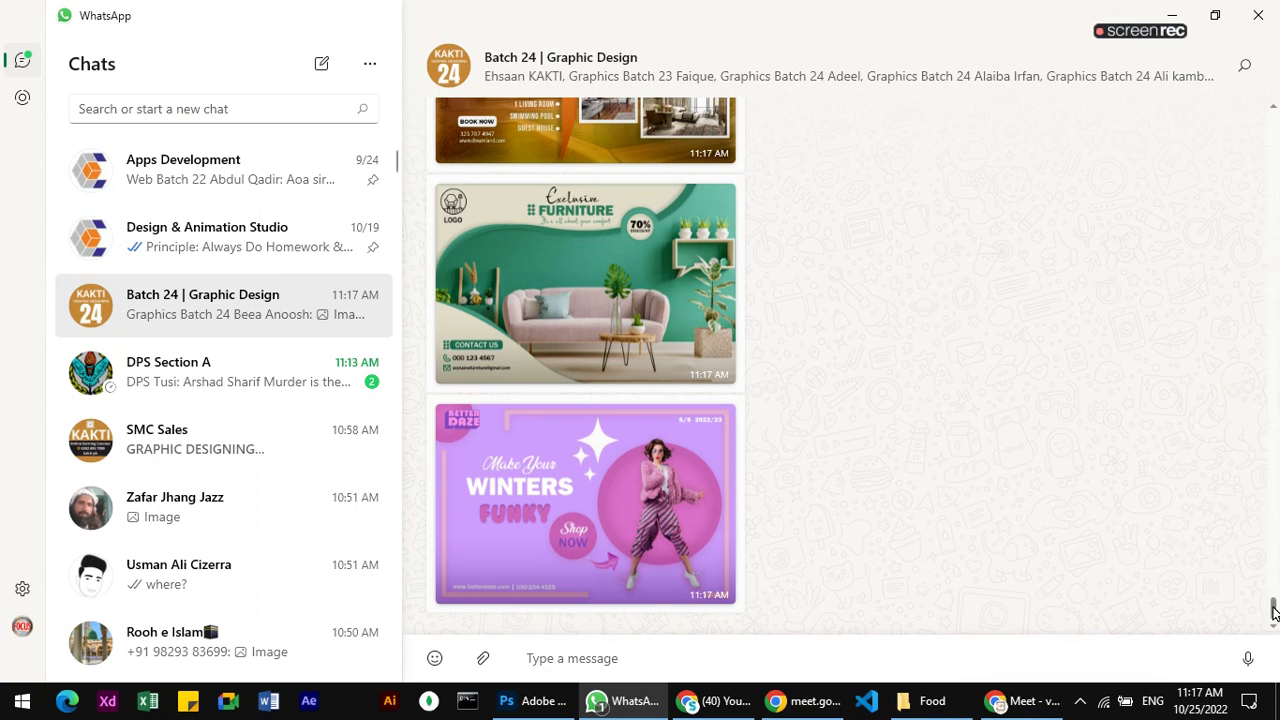
- Scroll the Batch 24 chat and open the New Season SALE poster full size
drag(1274, 614, 1274, 606)
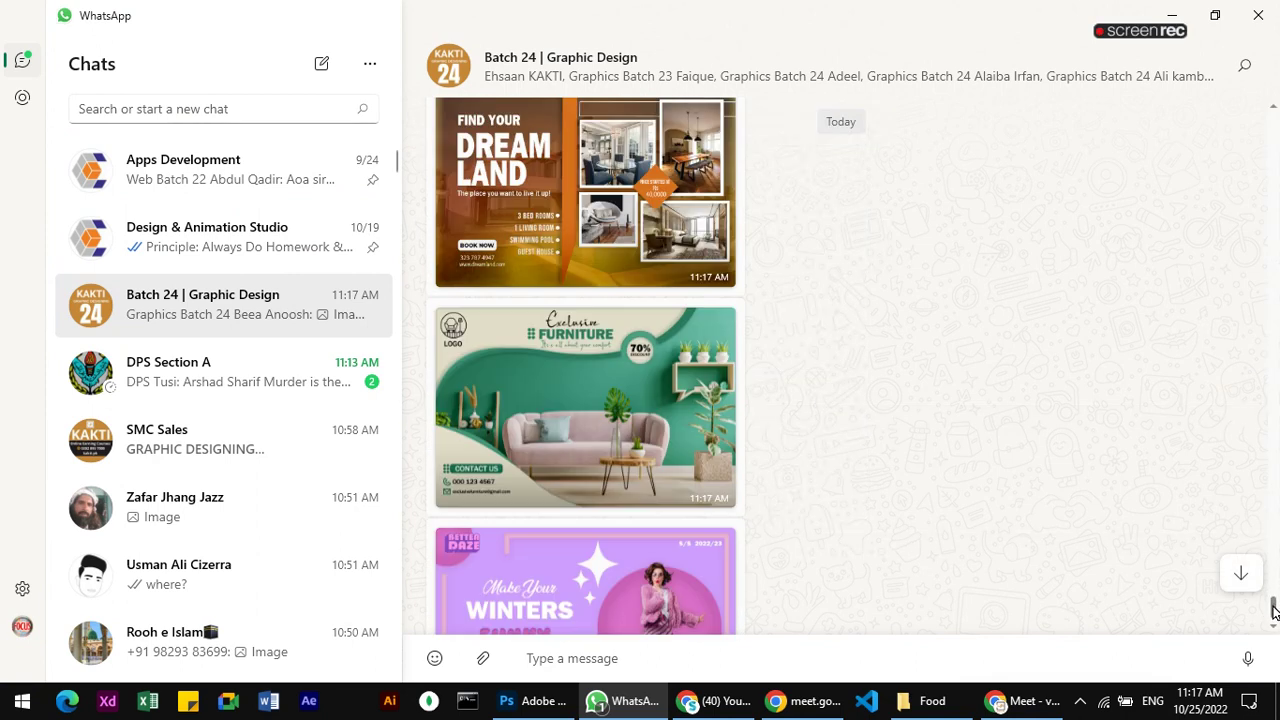
scroll(1274, 604, up, 3)
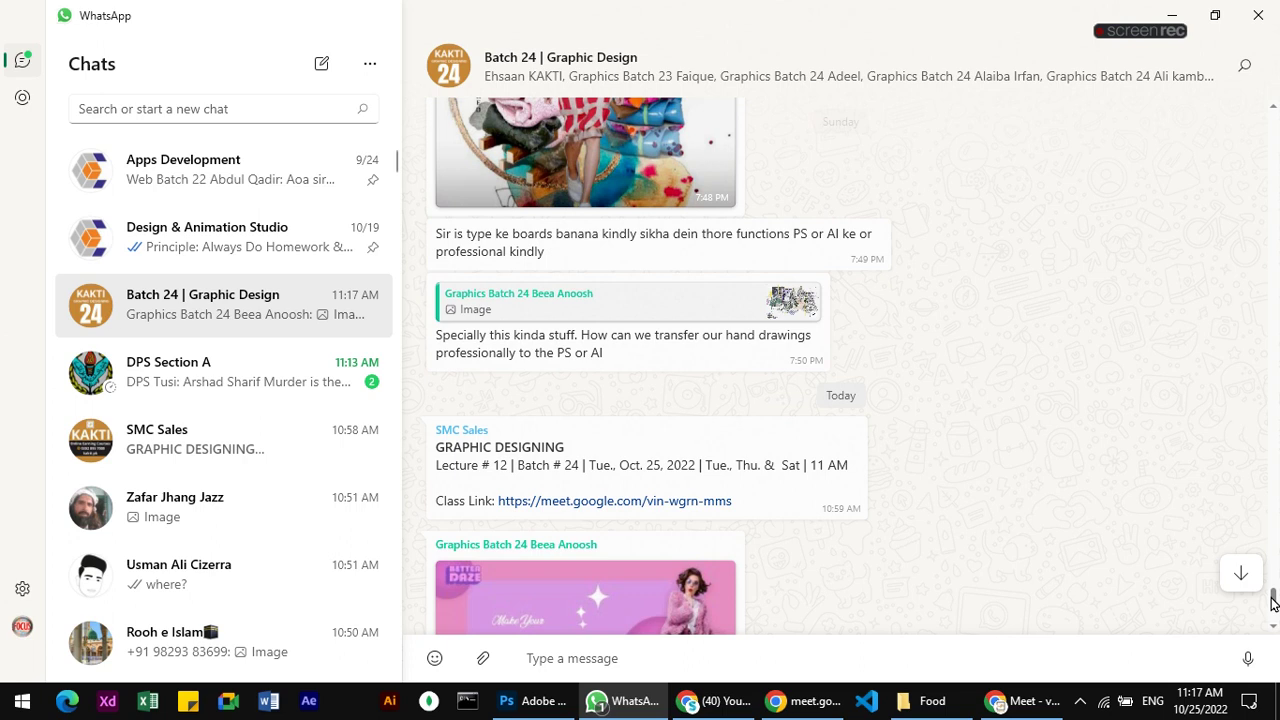
scroll(1272, 604, down, 3)
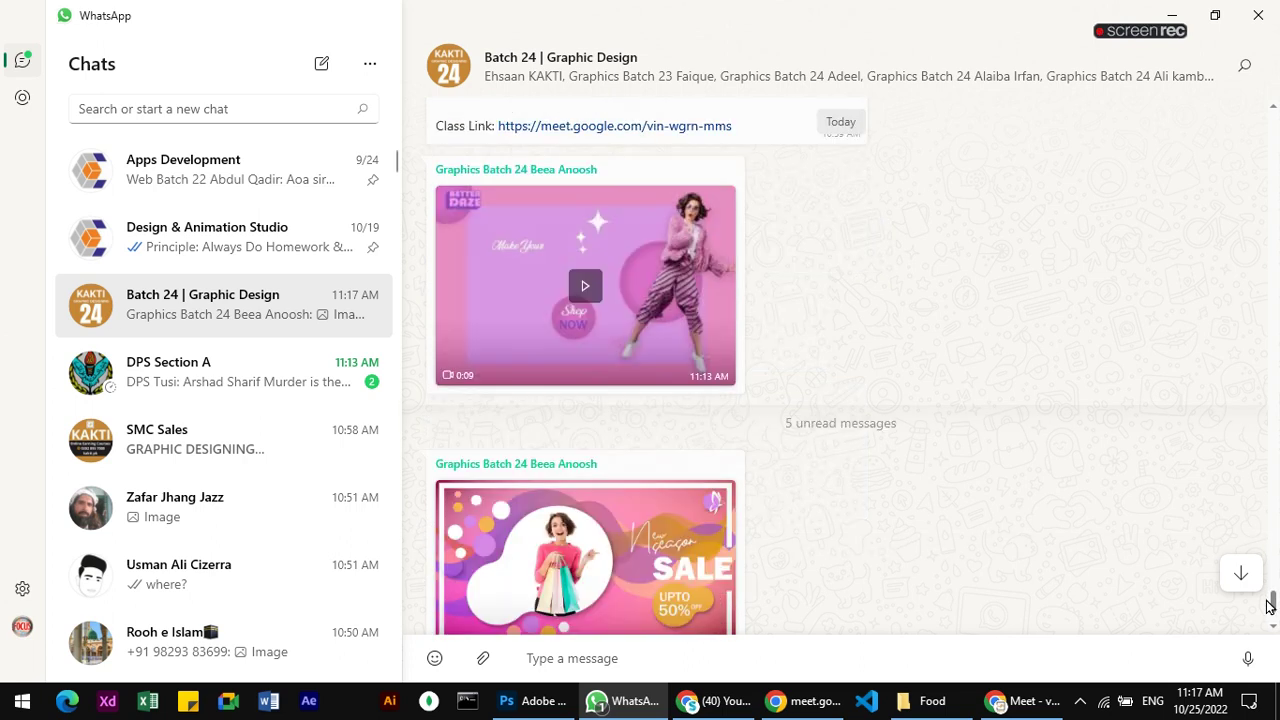
click(641, 556)
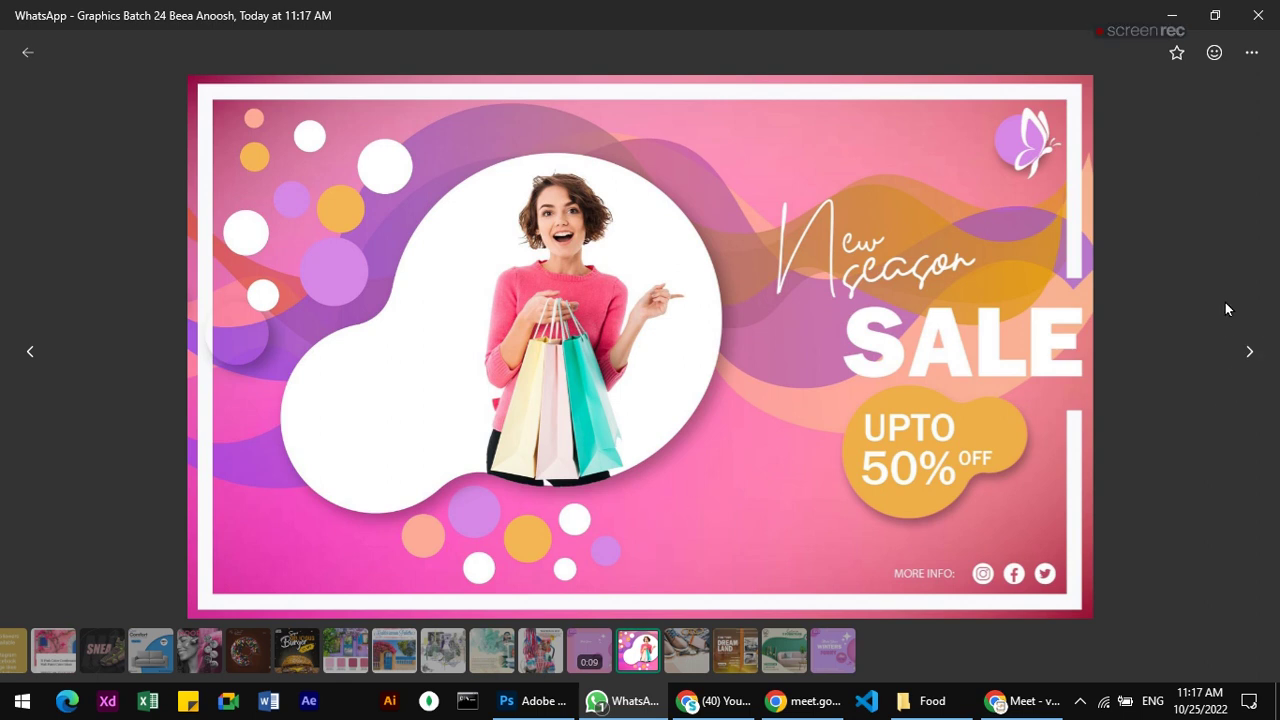
- Advance through the Fashion Accessories, Dream Land and Exclusive Furniture images
click(1249, 366)
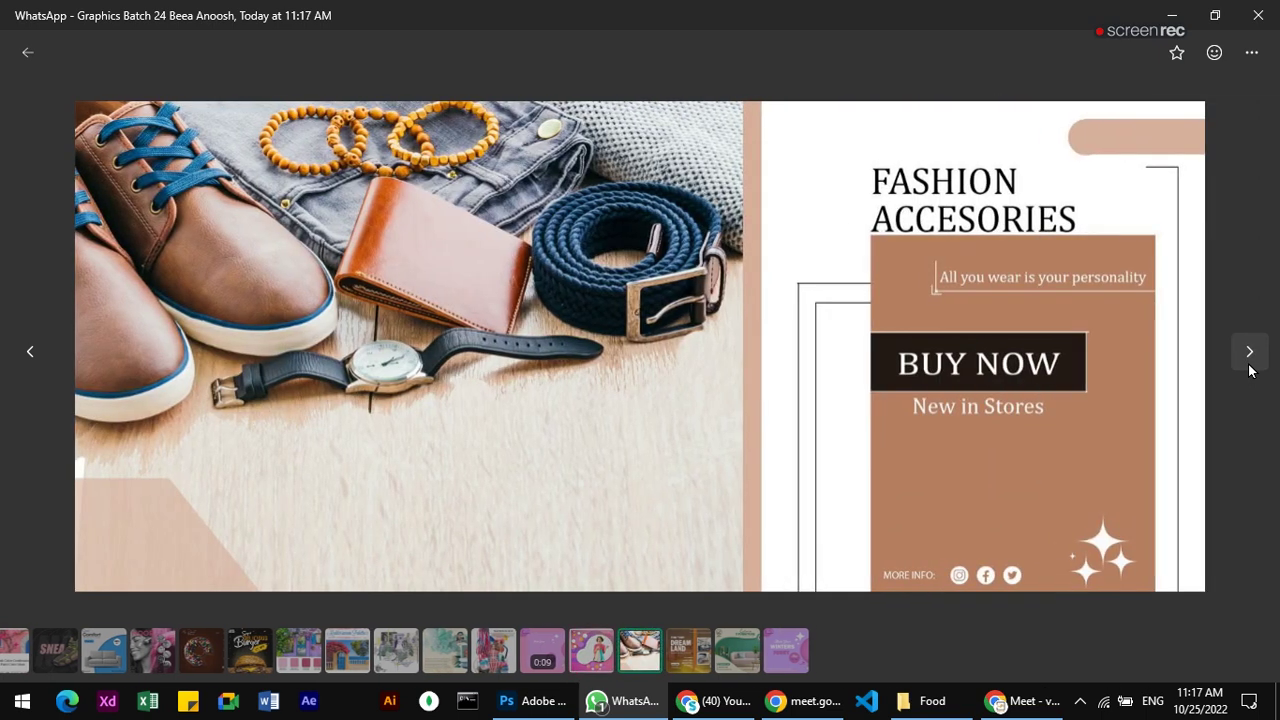
click(1249, 366)
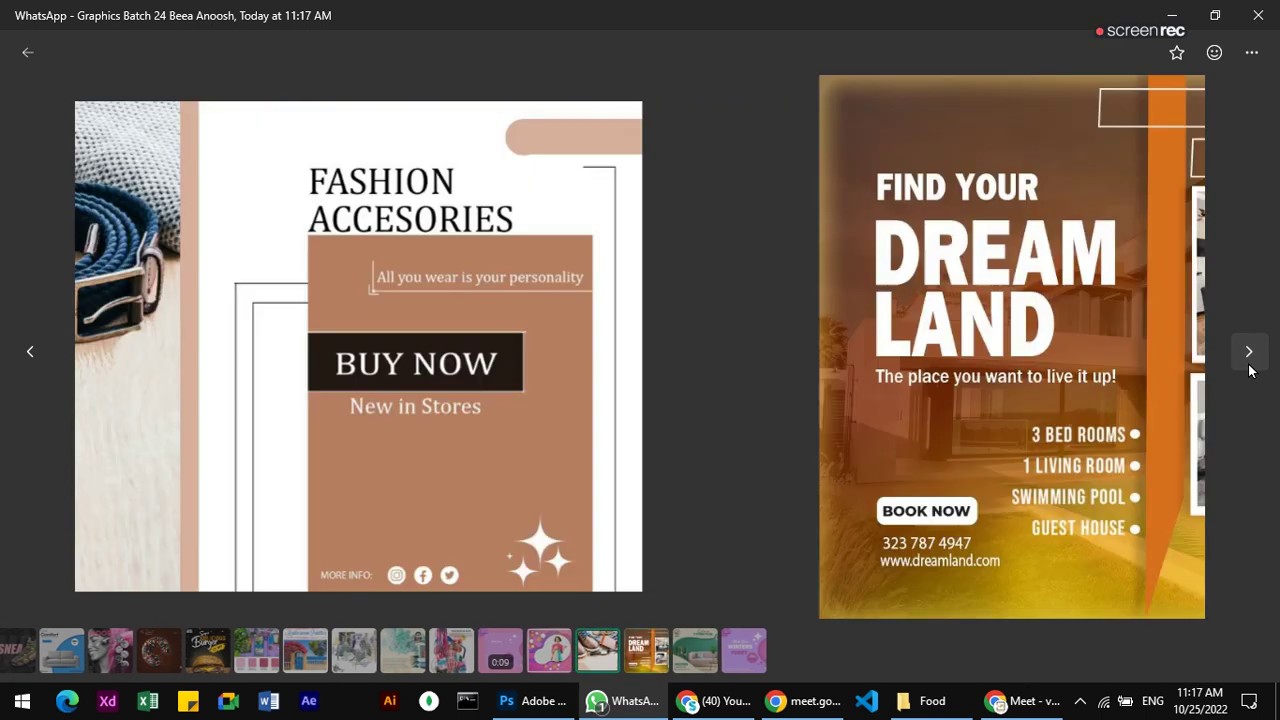
click(1249, 368)
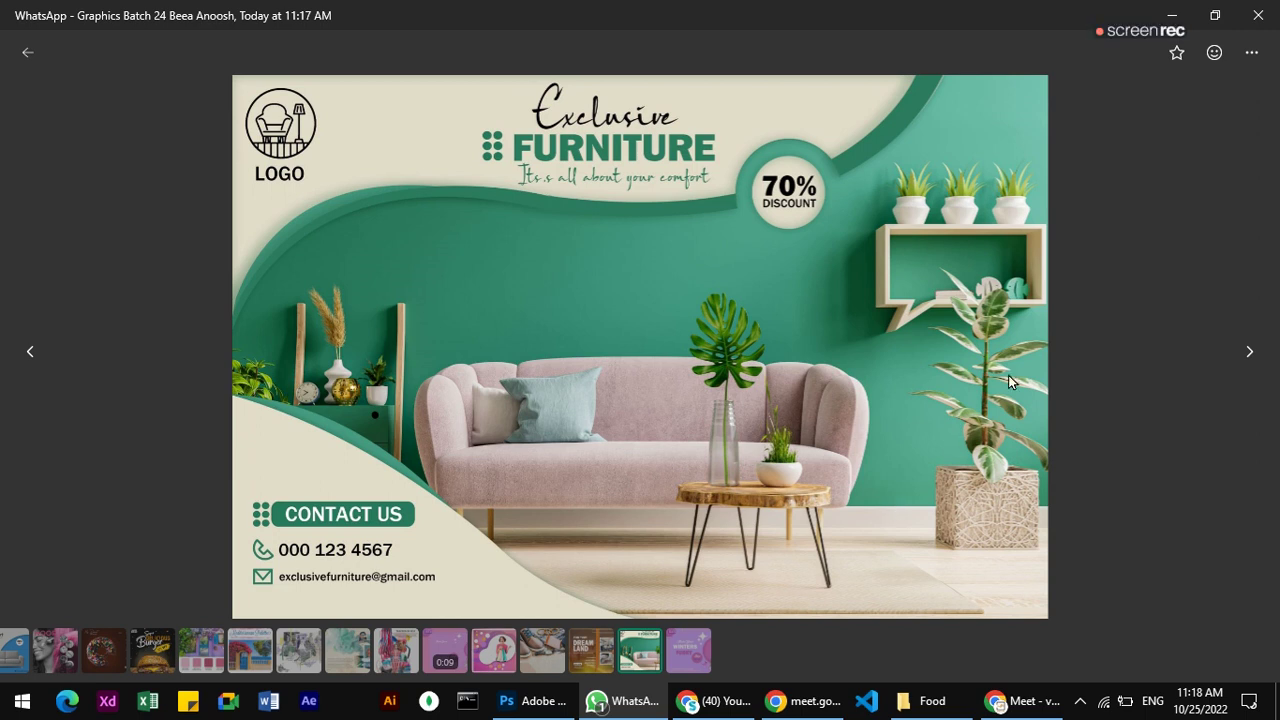
- Briefly switch to the desktop, YouTube and Photoshop, then return to the WhatsApp viewer
click(1277, 700)
click(105, 505)
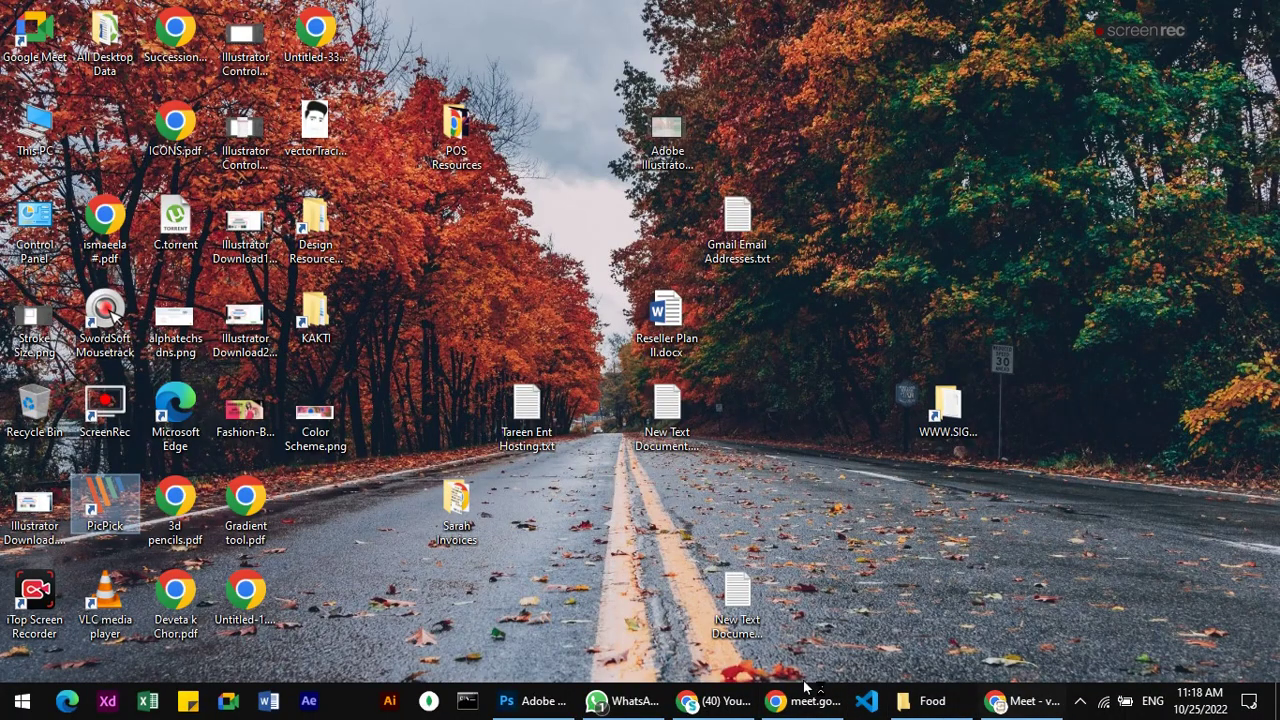
click(713, 702)
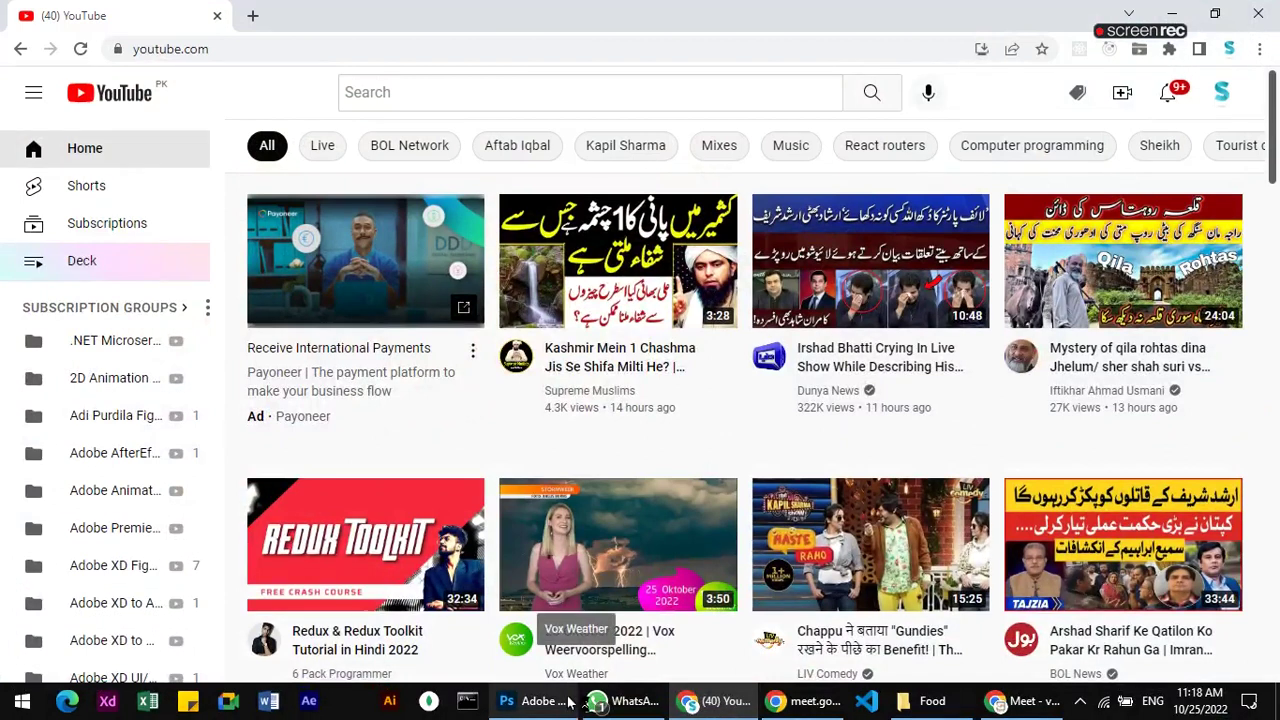
click(540, 701)
click(658, 712)
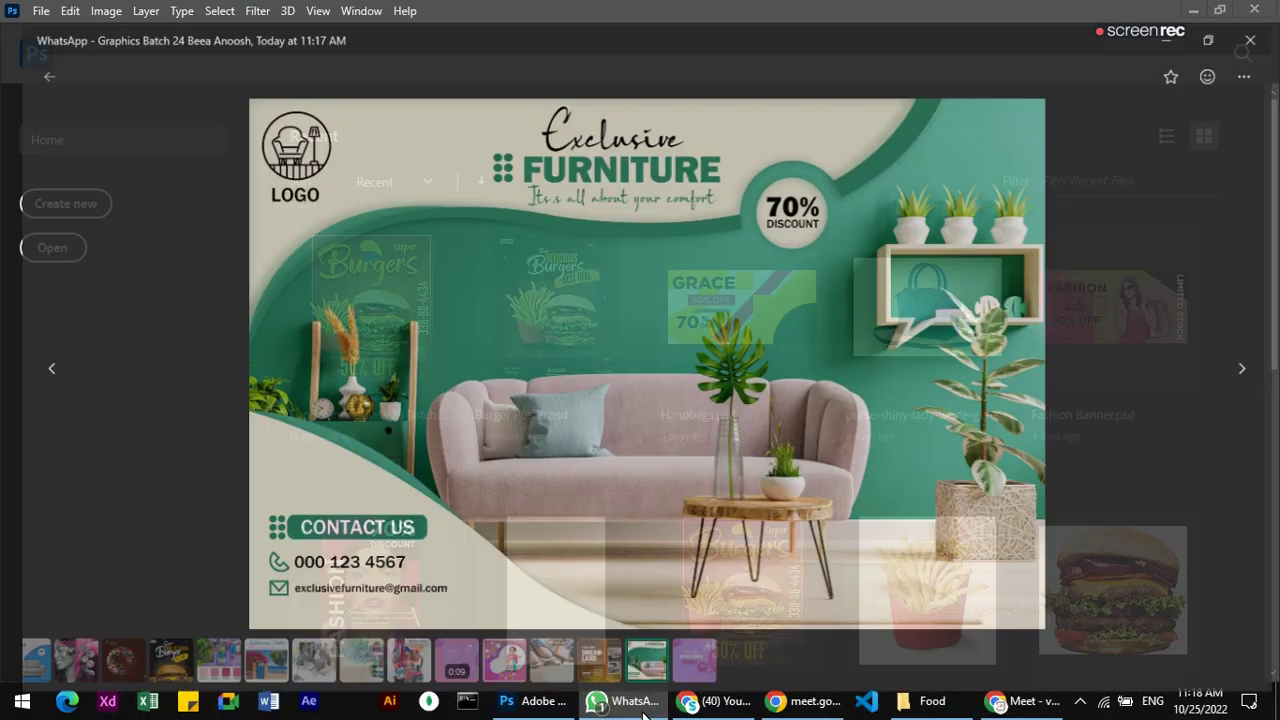
- Step through the images back to the Better Daze video
click(1252, 351)
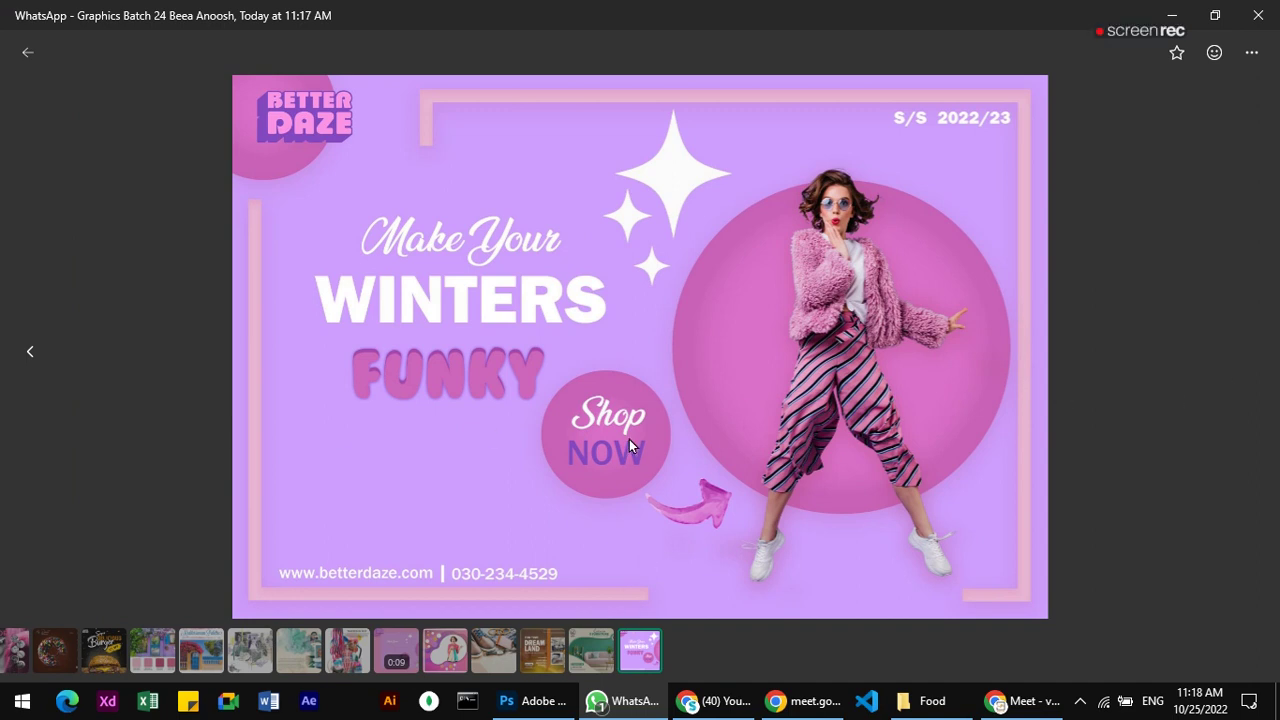
click(30, 352)
click(29, 352)
click(30, 352)
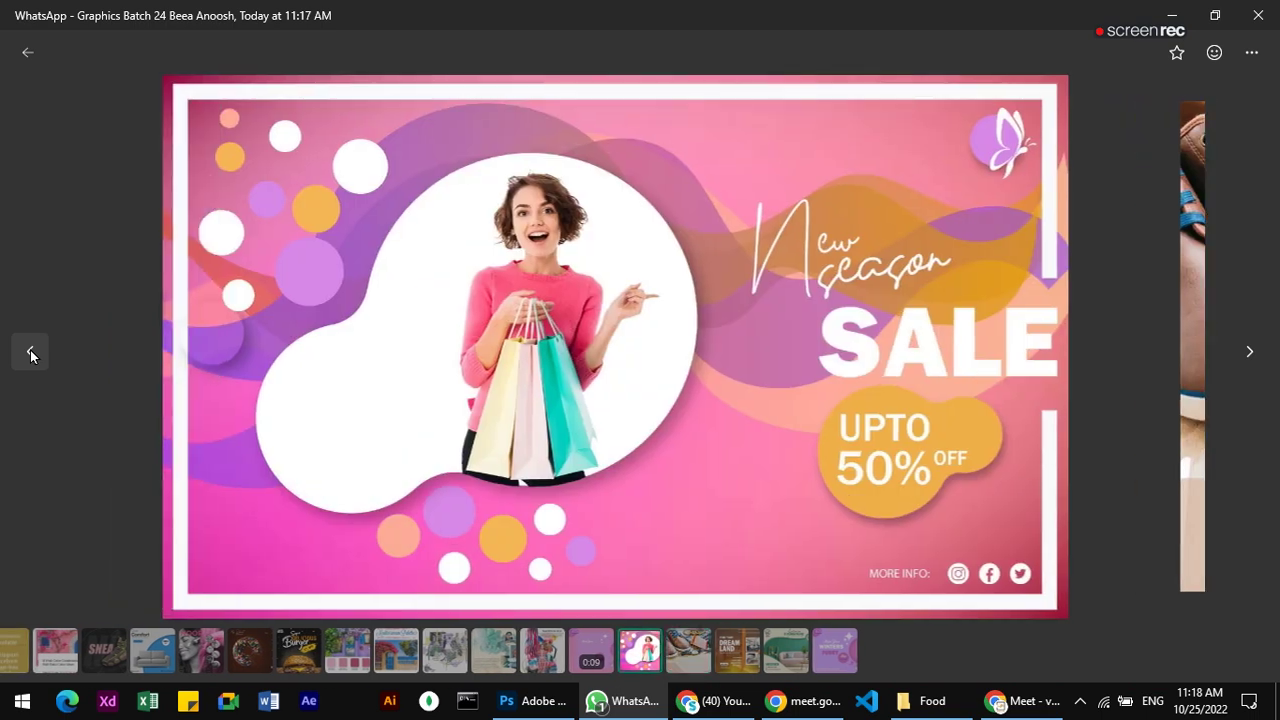
click(30, 352)
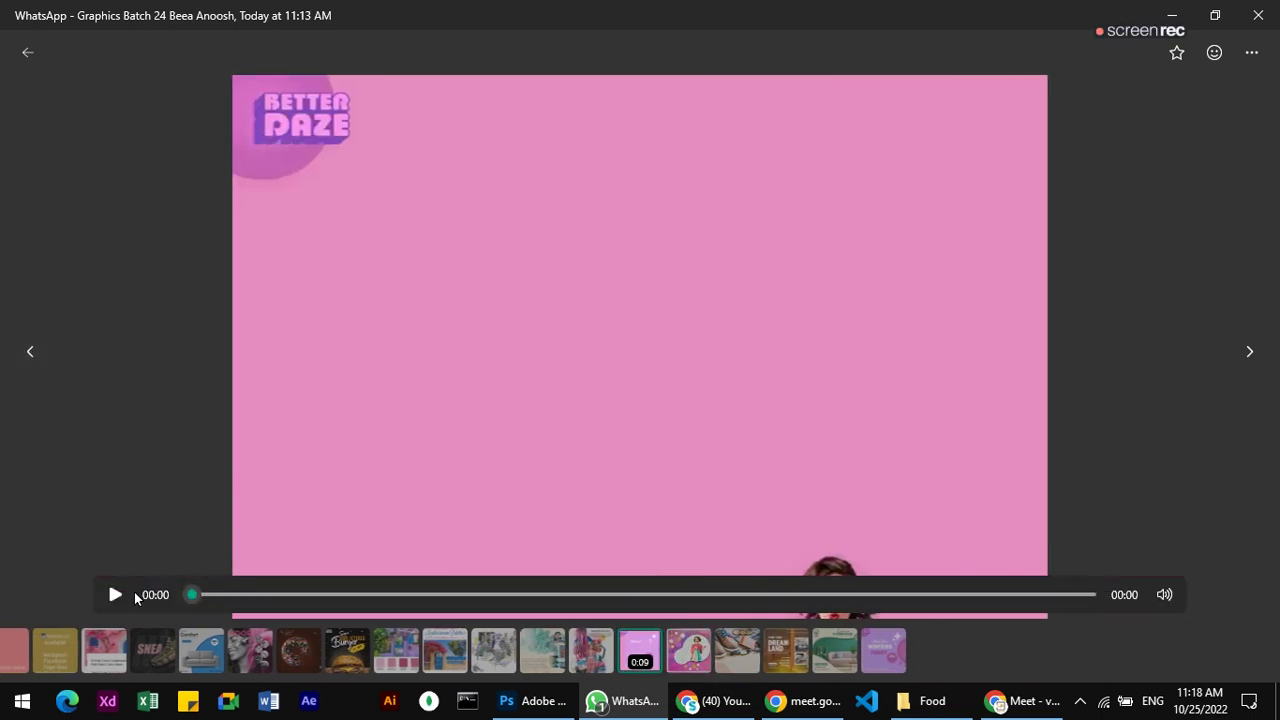
- Play and pause the Better Daze video, then close the viewer back to the chat
click(118, 595)
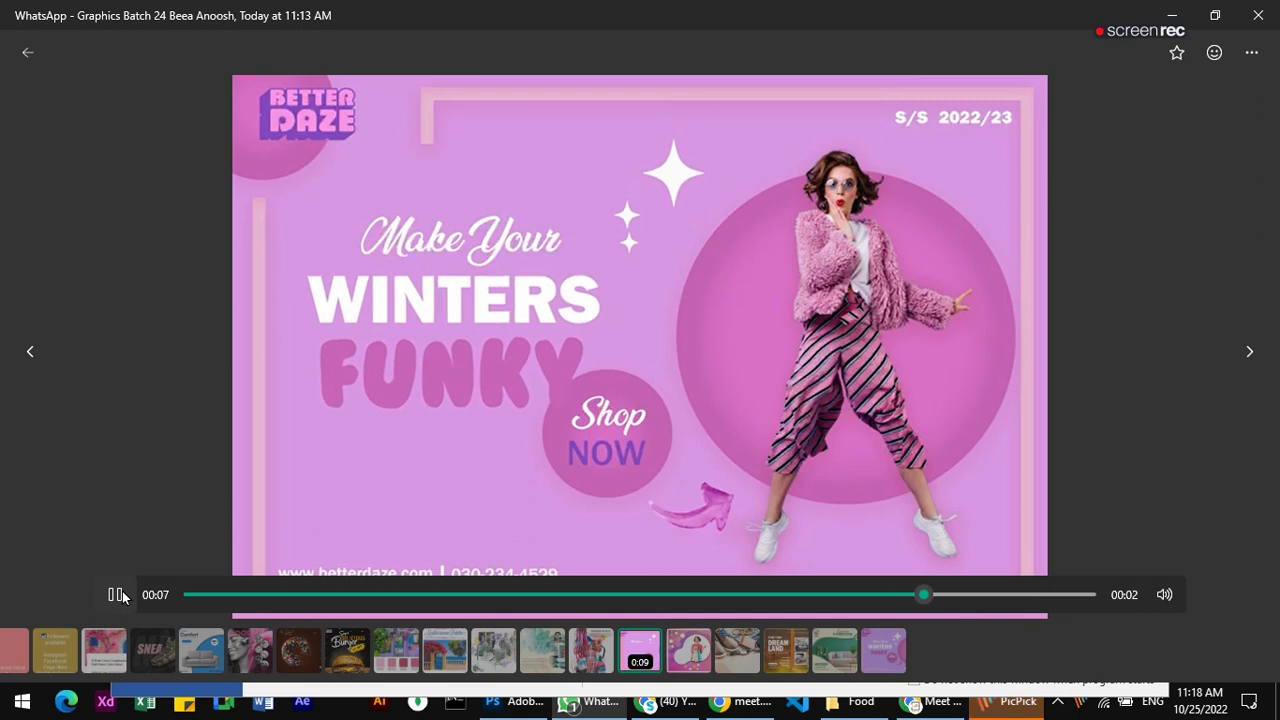
click(118, 595)
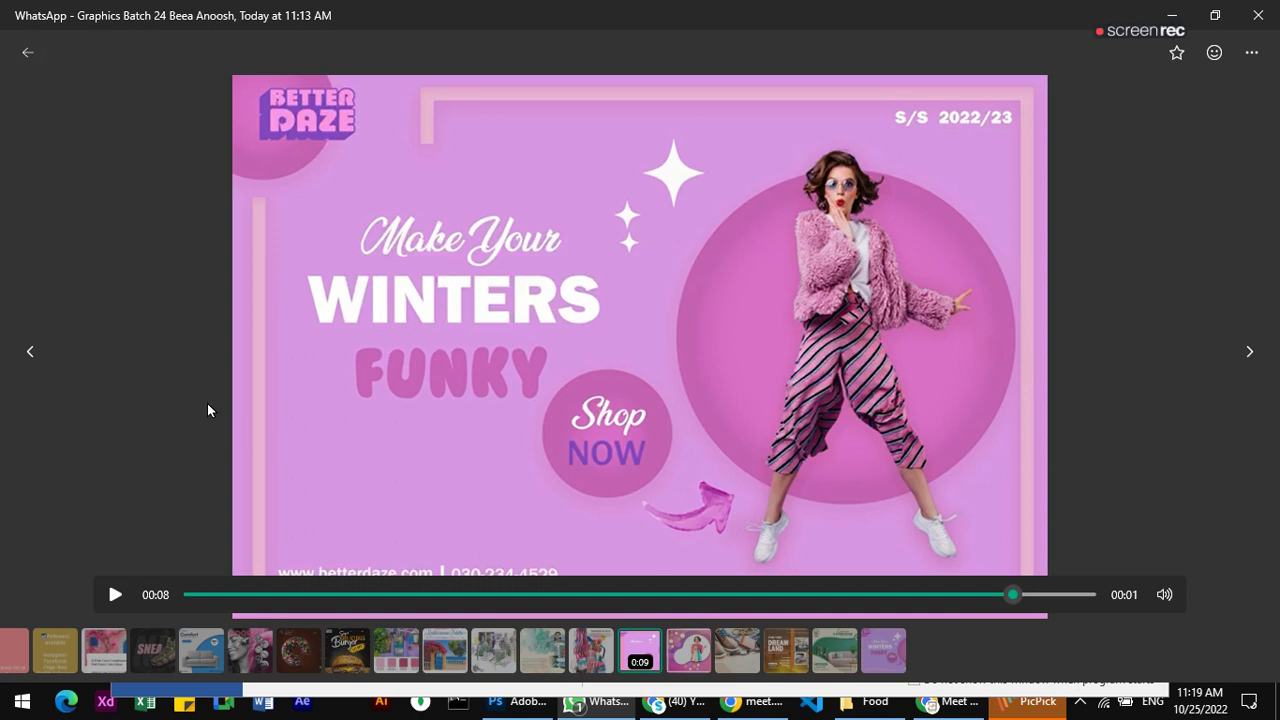
click(26, 55)
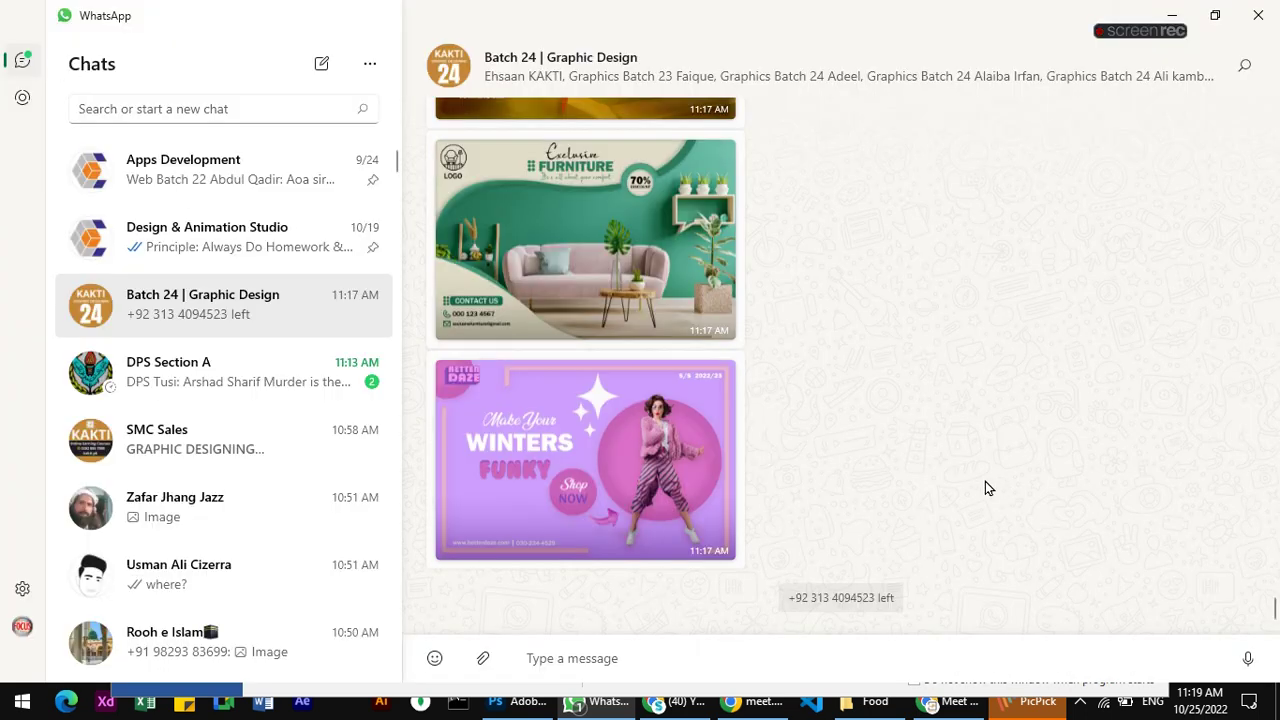
- Check DPS Section A, return to Batch 24, decline PicPick's update, and switch to Photoshop
click(299, 392)
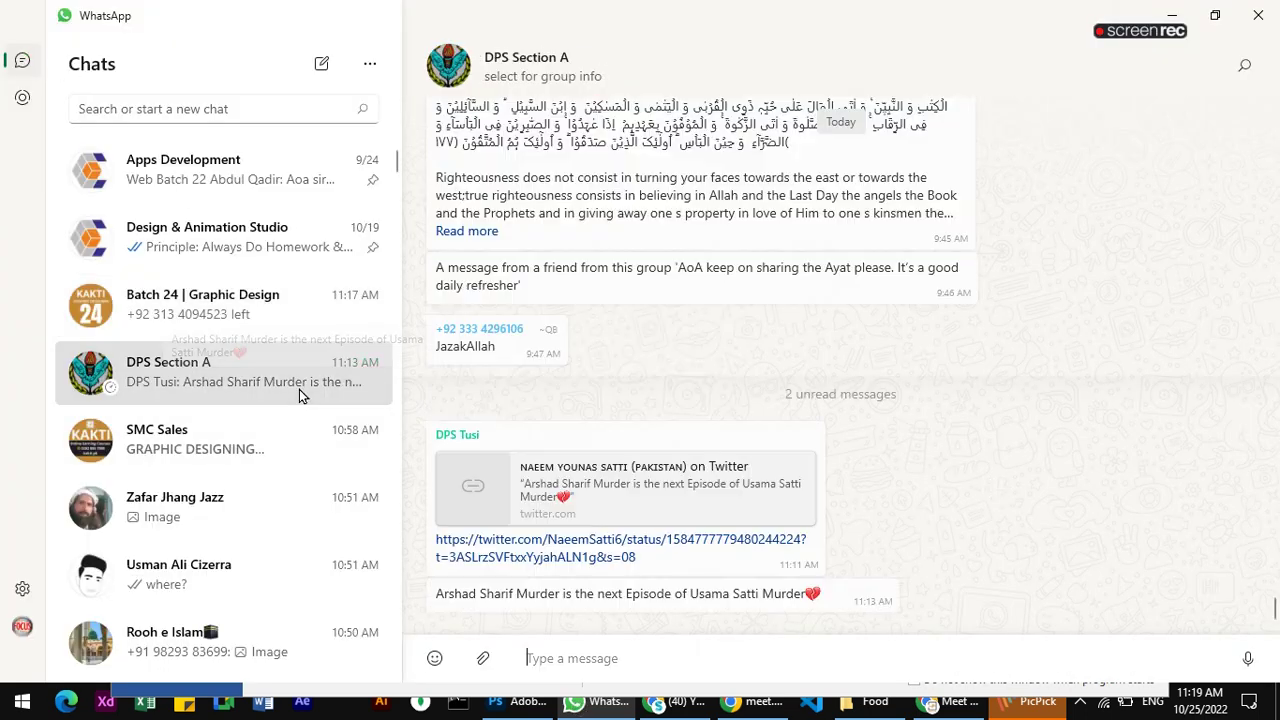
click(297, 305)
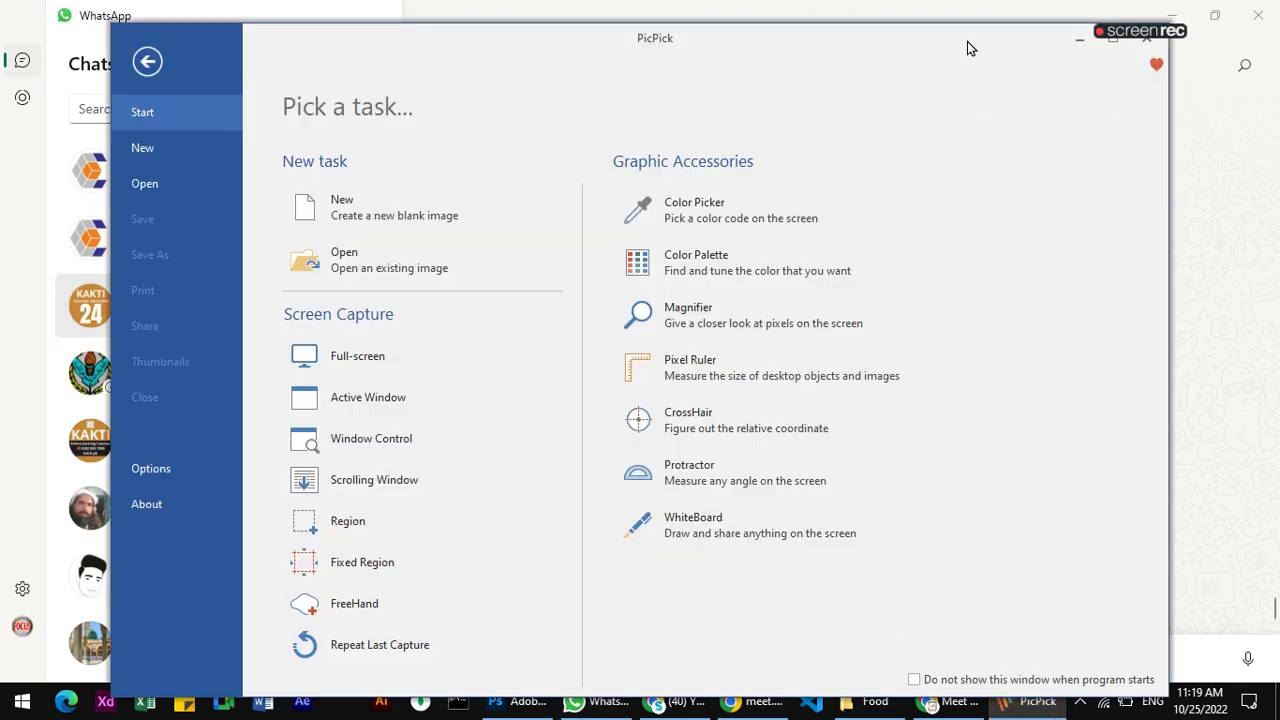
drag(967, 47, 820, 74)
click(968, 57)
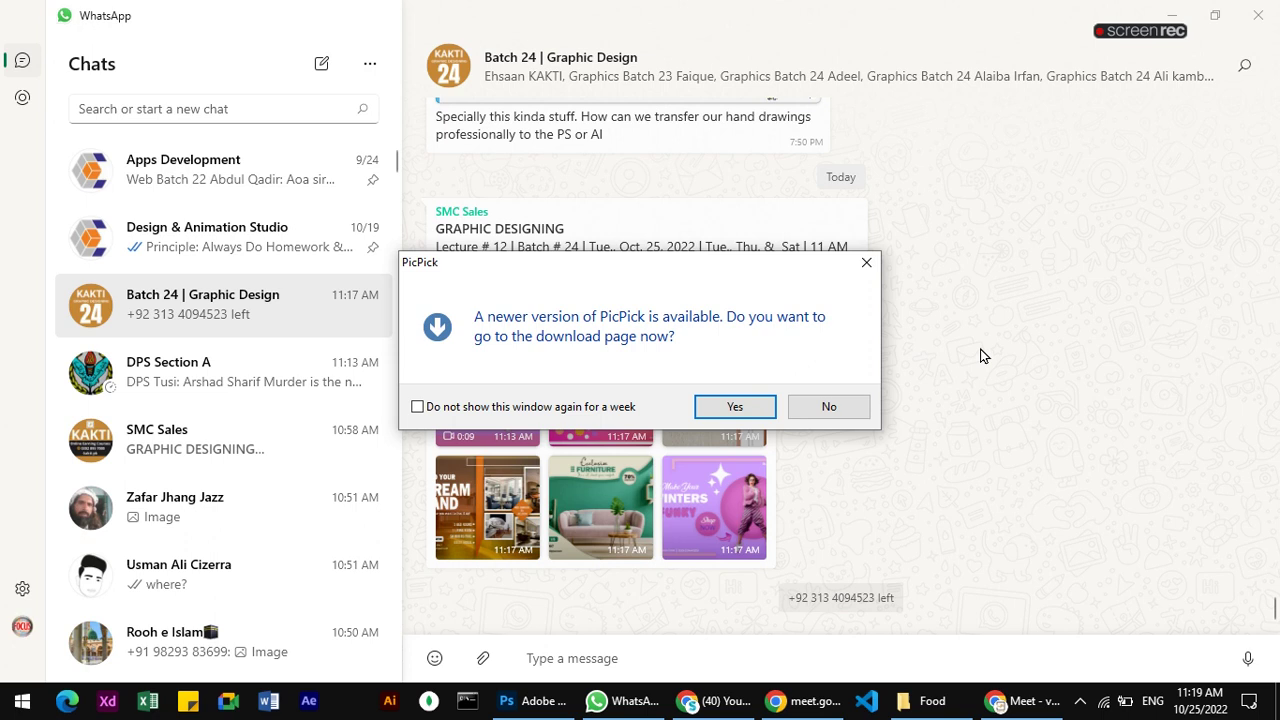
click(852, 404)
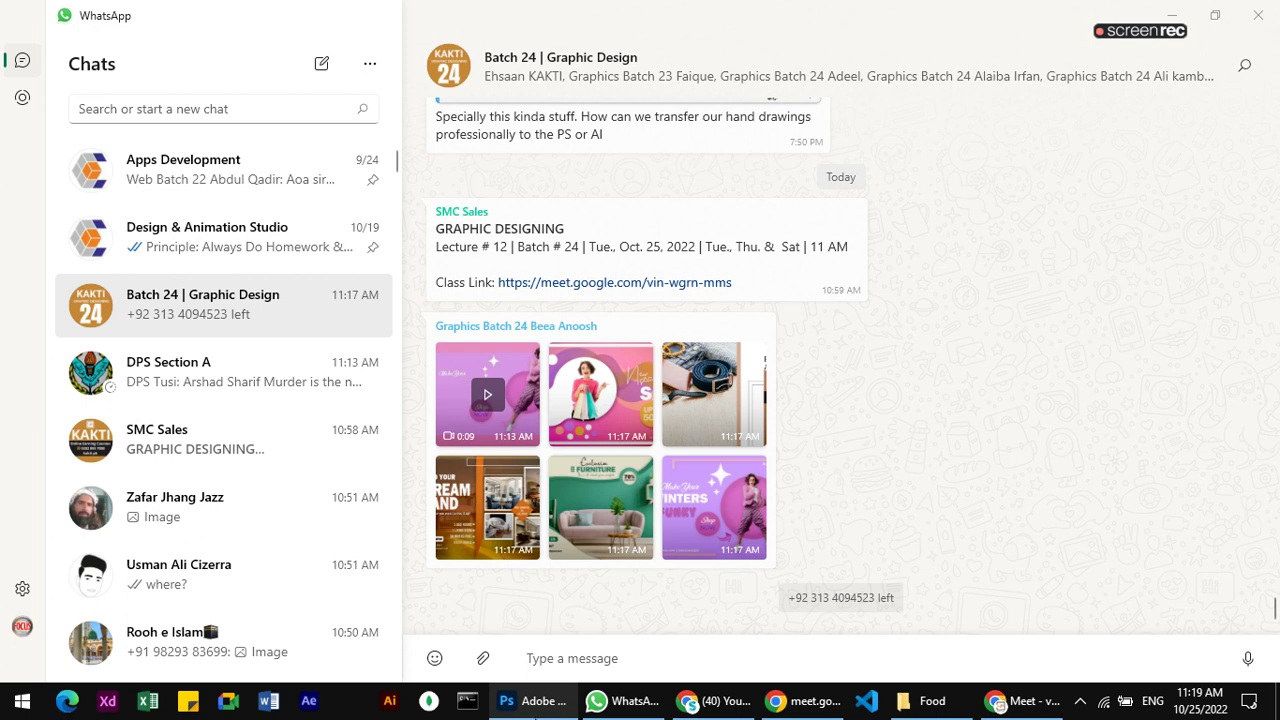
mouse_move(533, 701)
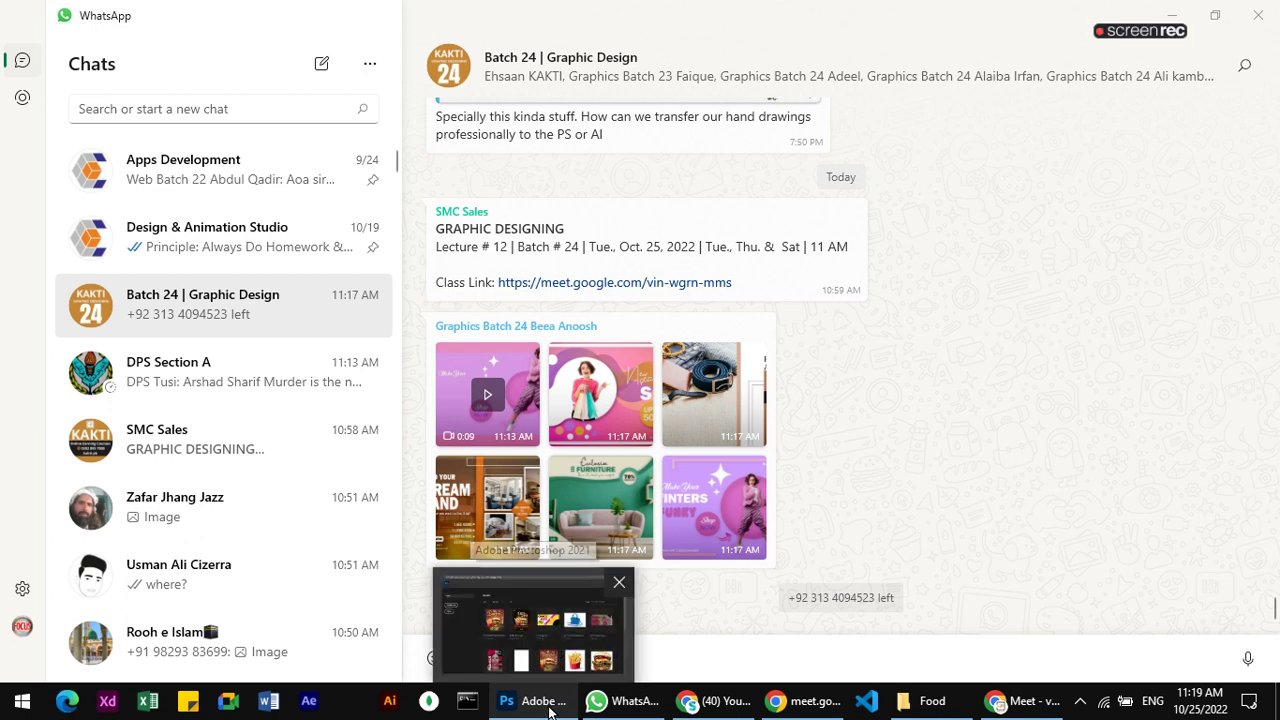
click(548, 711)
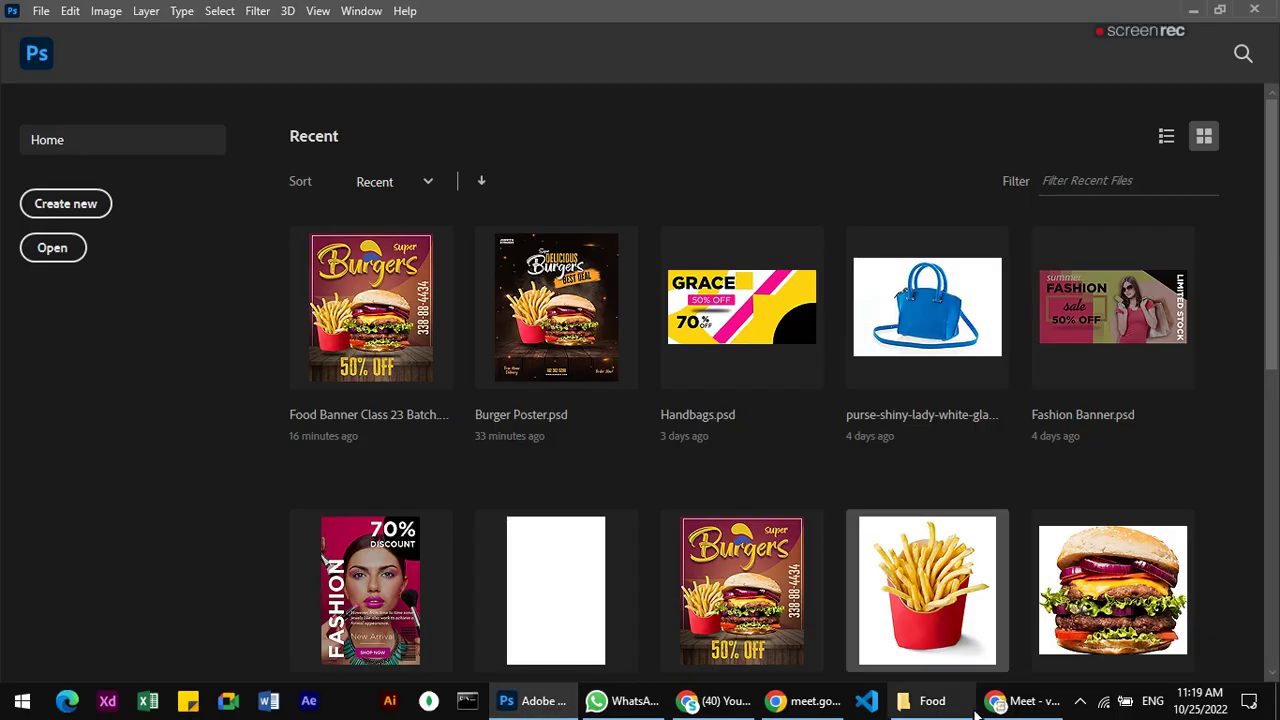
- Open Food Banner Class 23 Batch - Animation.psd from the Food folder
click(929, 712)
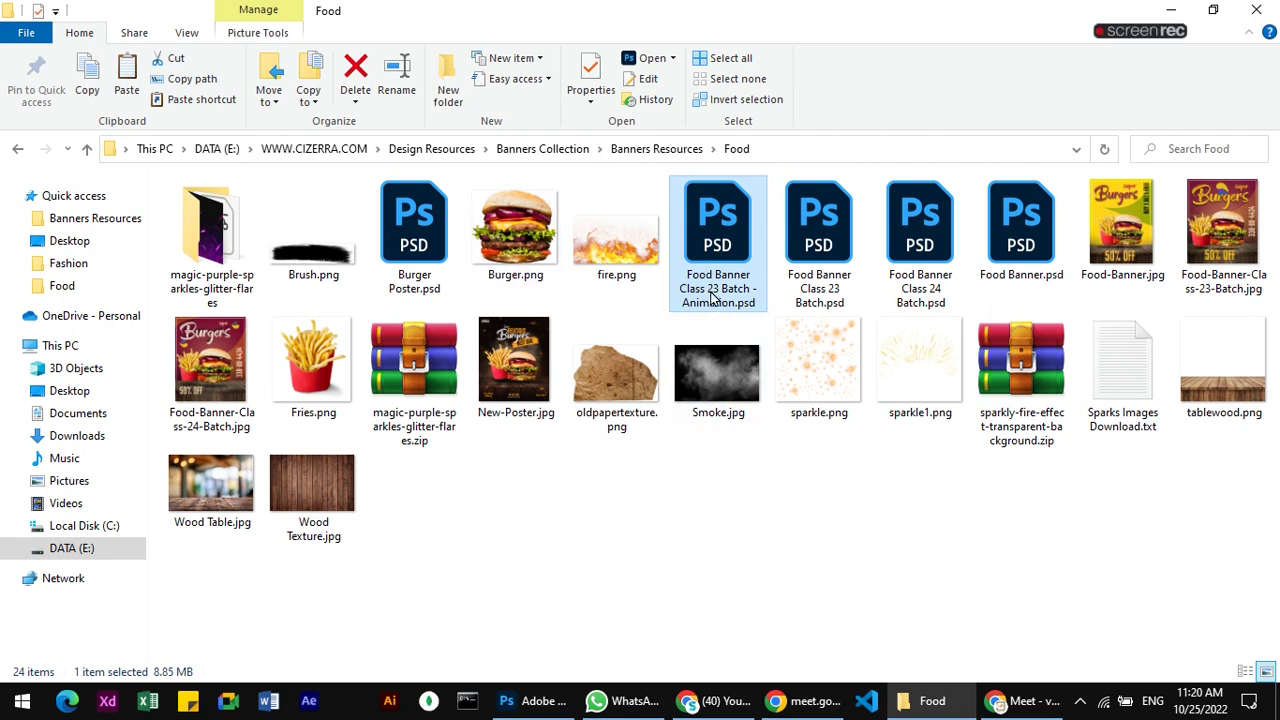
mouse_move(717, 245)
double_click(724, 266)
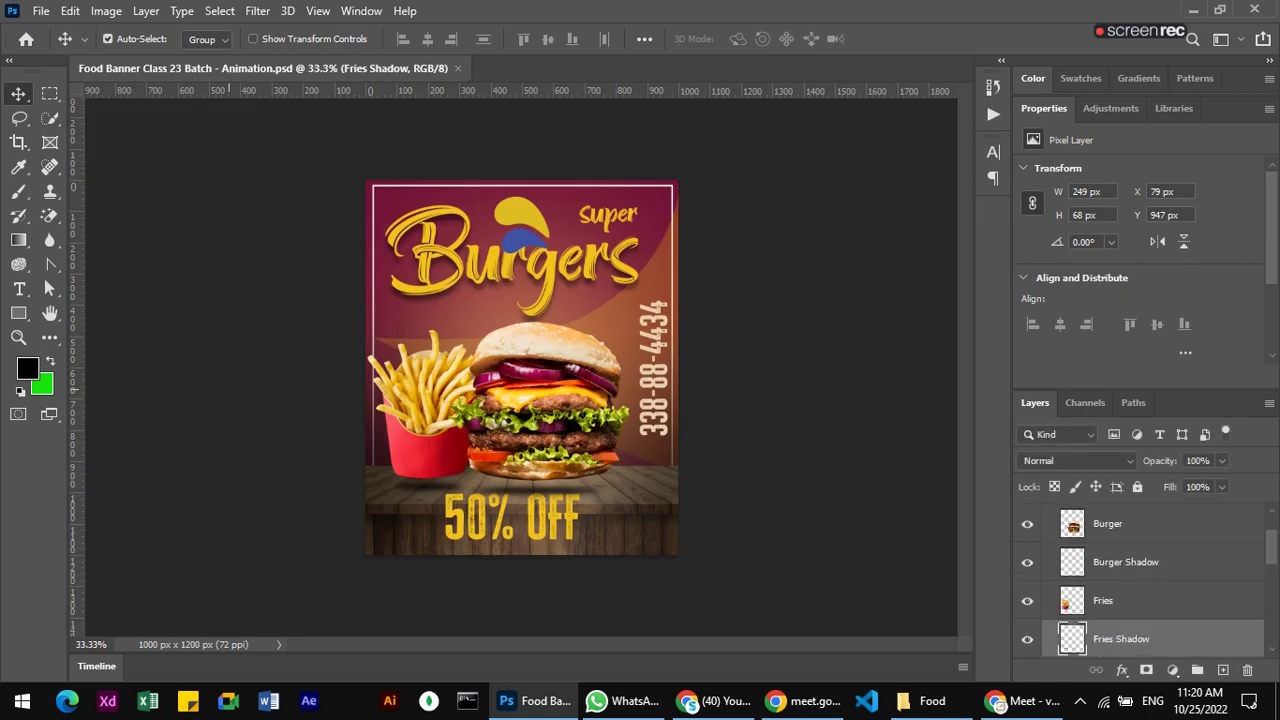
- Zoom in on the burger, then open Save for Web (Legacy) for the banner
click(18, 338)
mouse_move(480, 340)
mouse_down()
mouse_move(577, 398)
mouse_move(400, 398)
mouse_up()
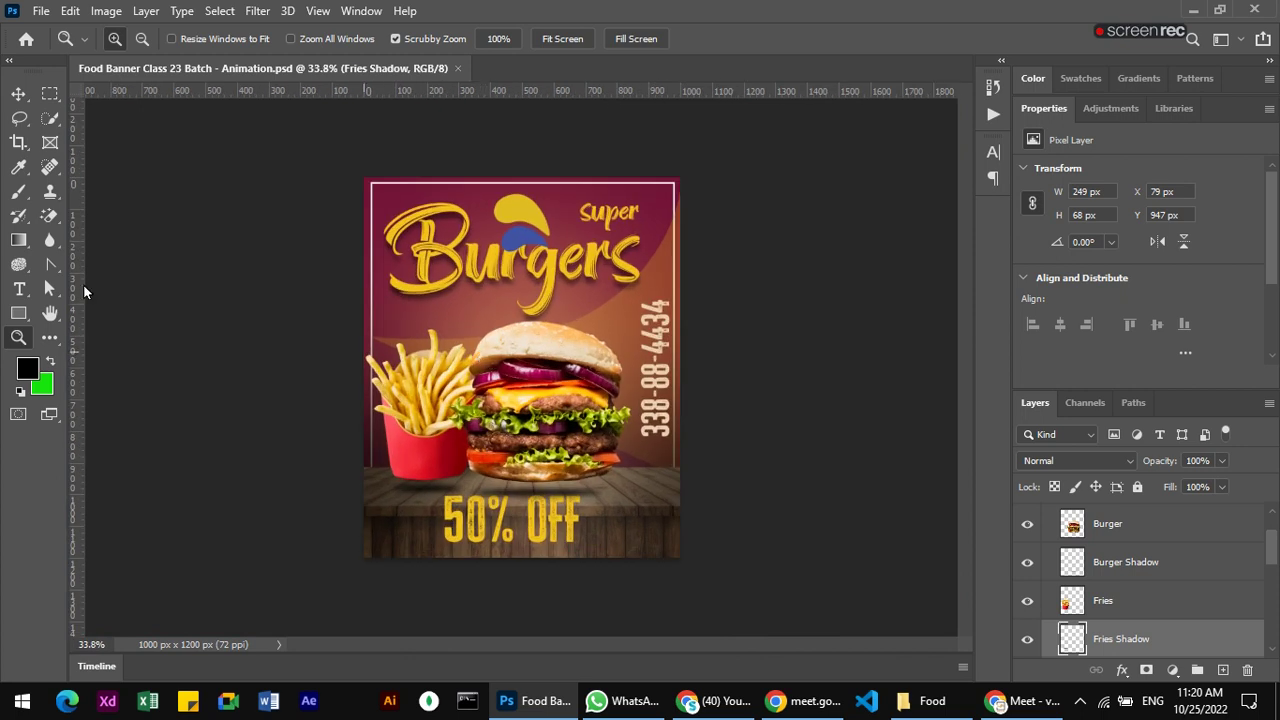
click(19, 92)
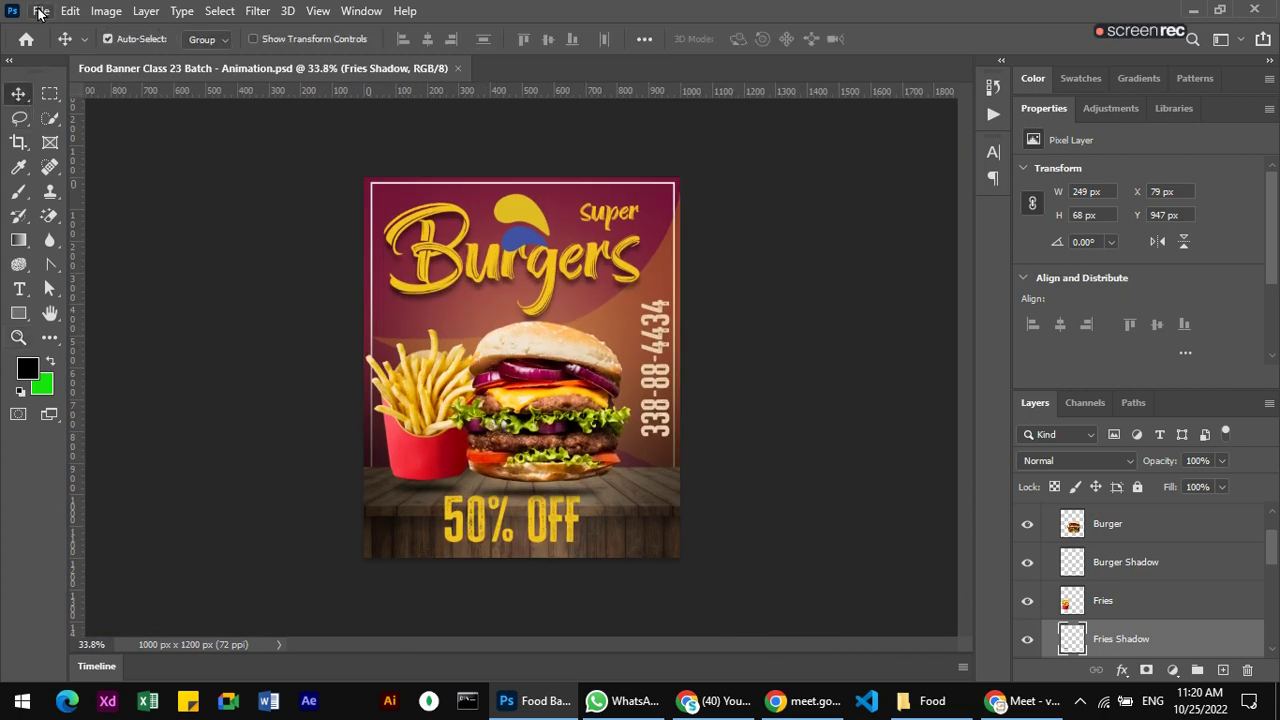
click(41, 12)
mouse_move(62, 284)
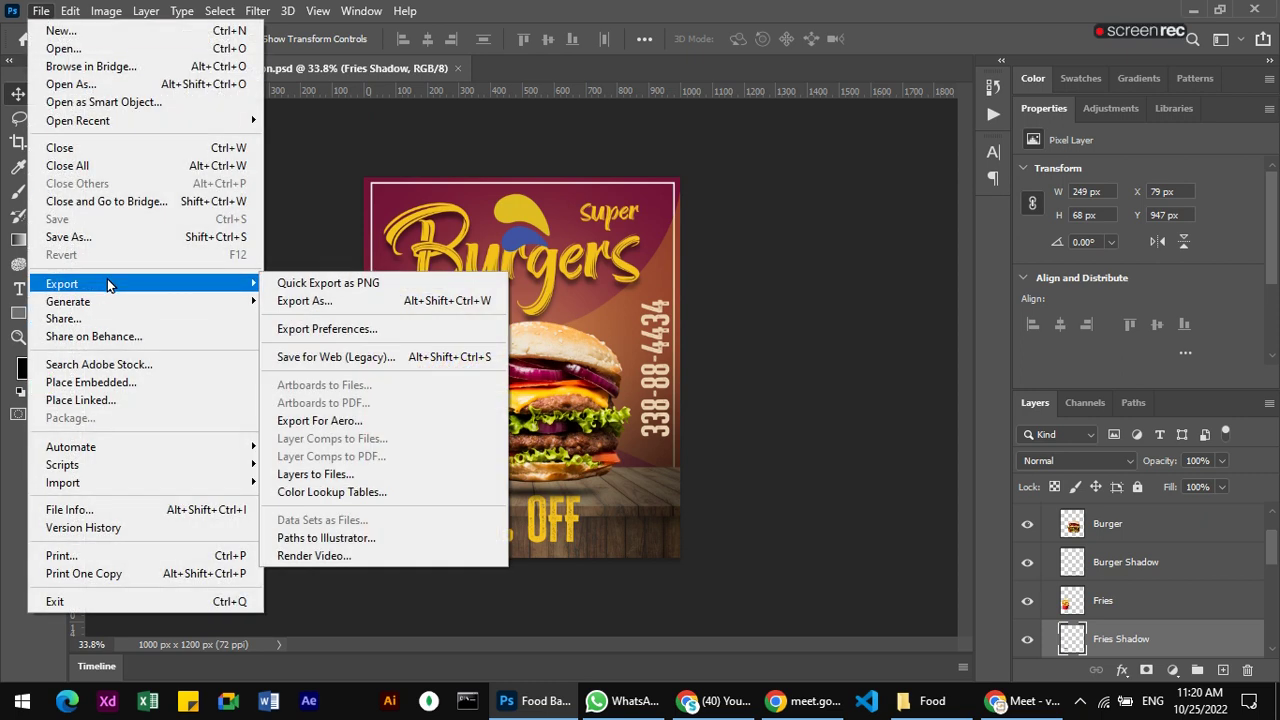
click(381, 364)
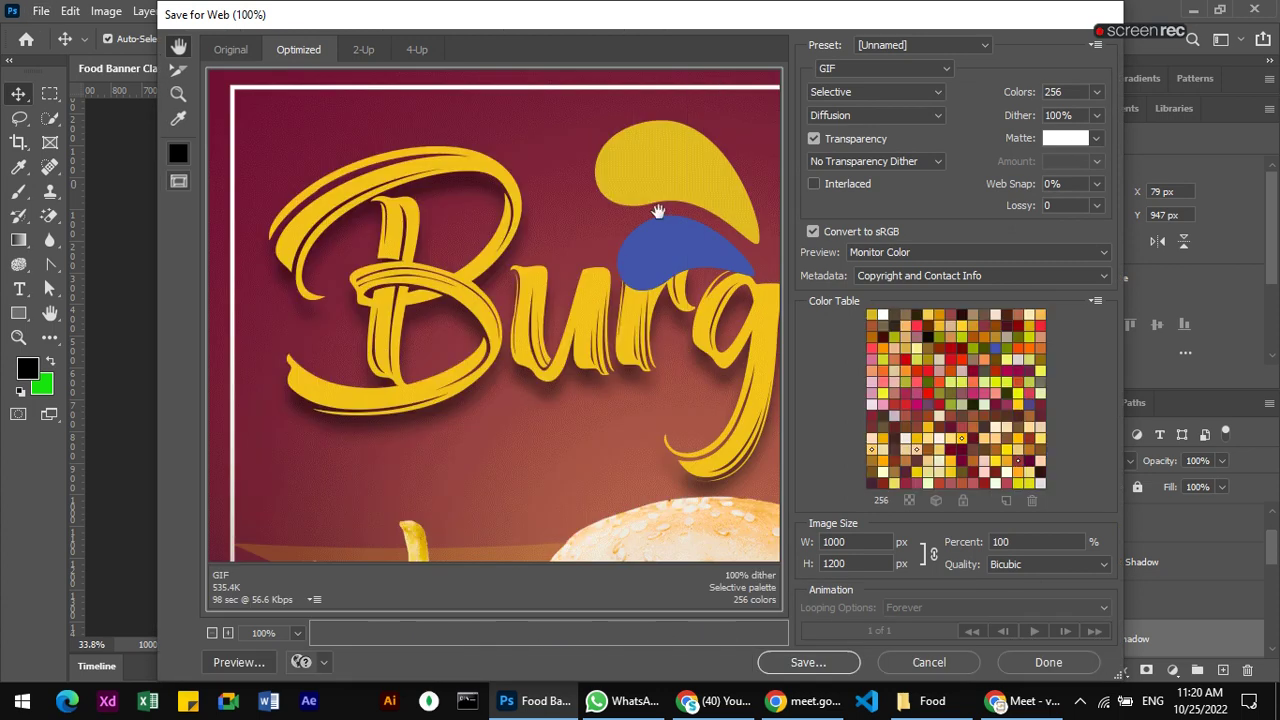
- Switch the Save for Web format from GIF to JPEG High at quality 60
click(926, 68)
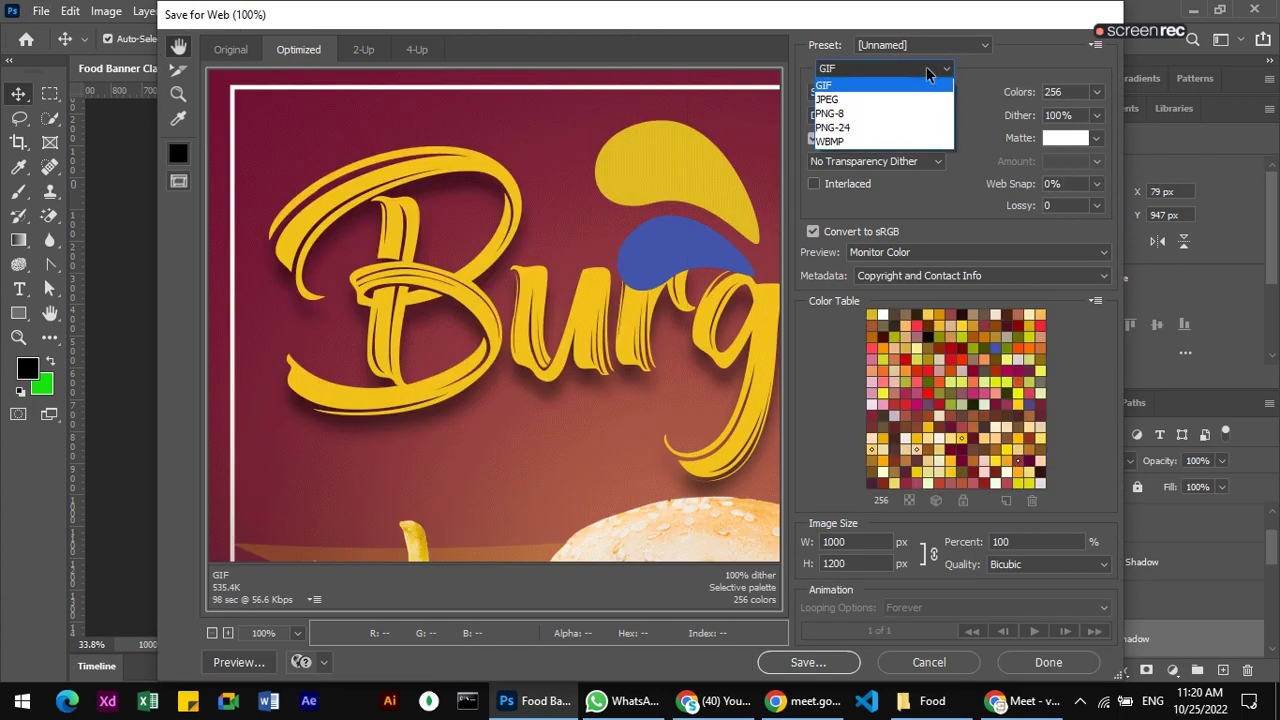
click(858, 69)
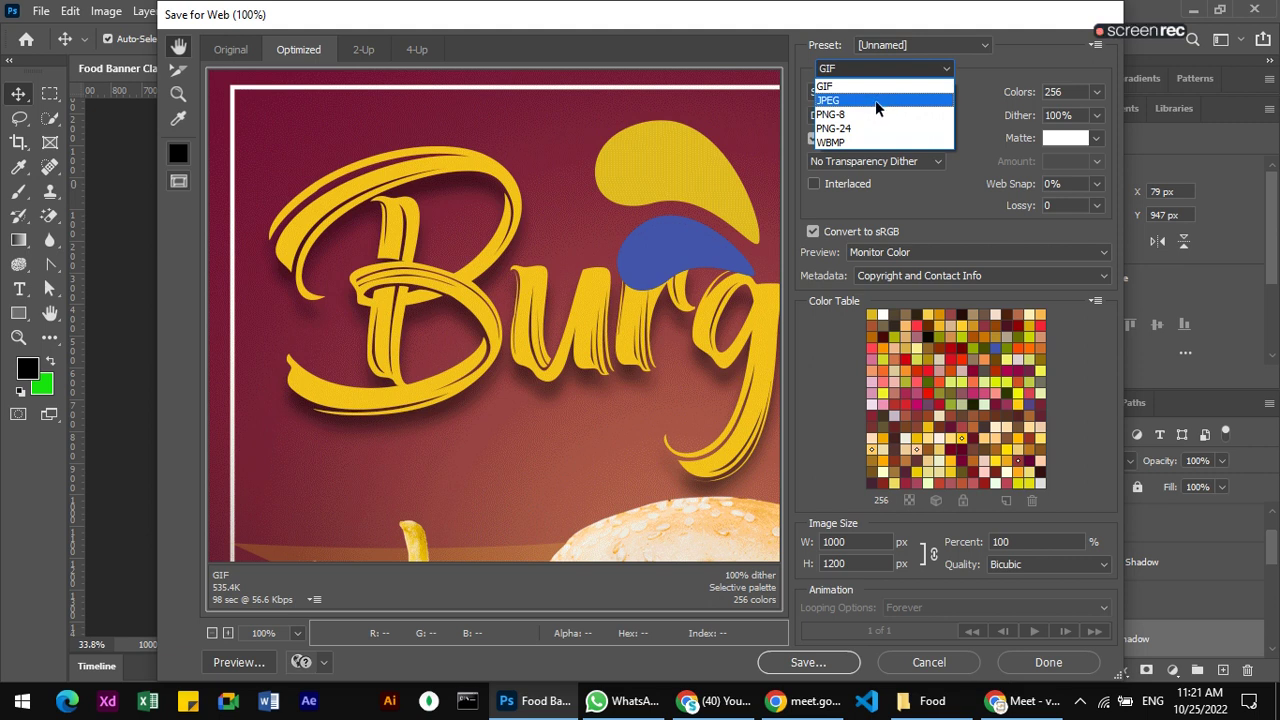
click(875, 100)
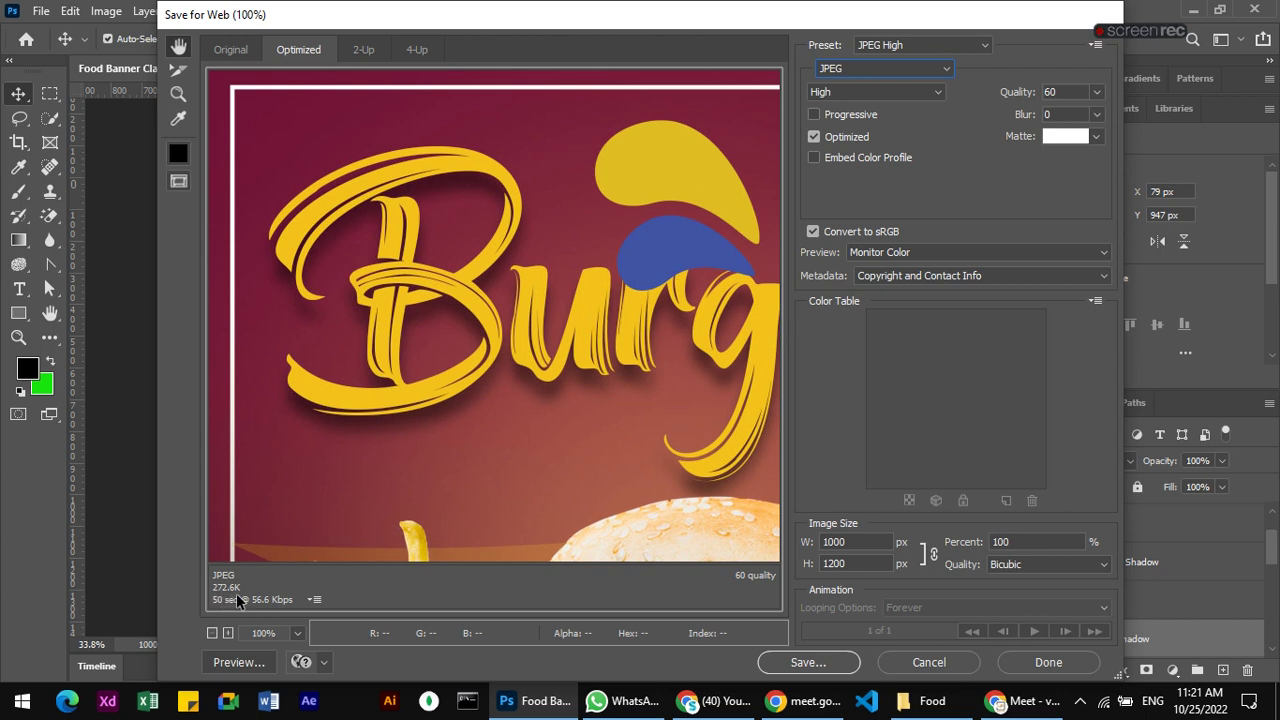
- Save the JPEG into Banners Resources, close the dialog, and admit the waiting call participant
click(810, 665)
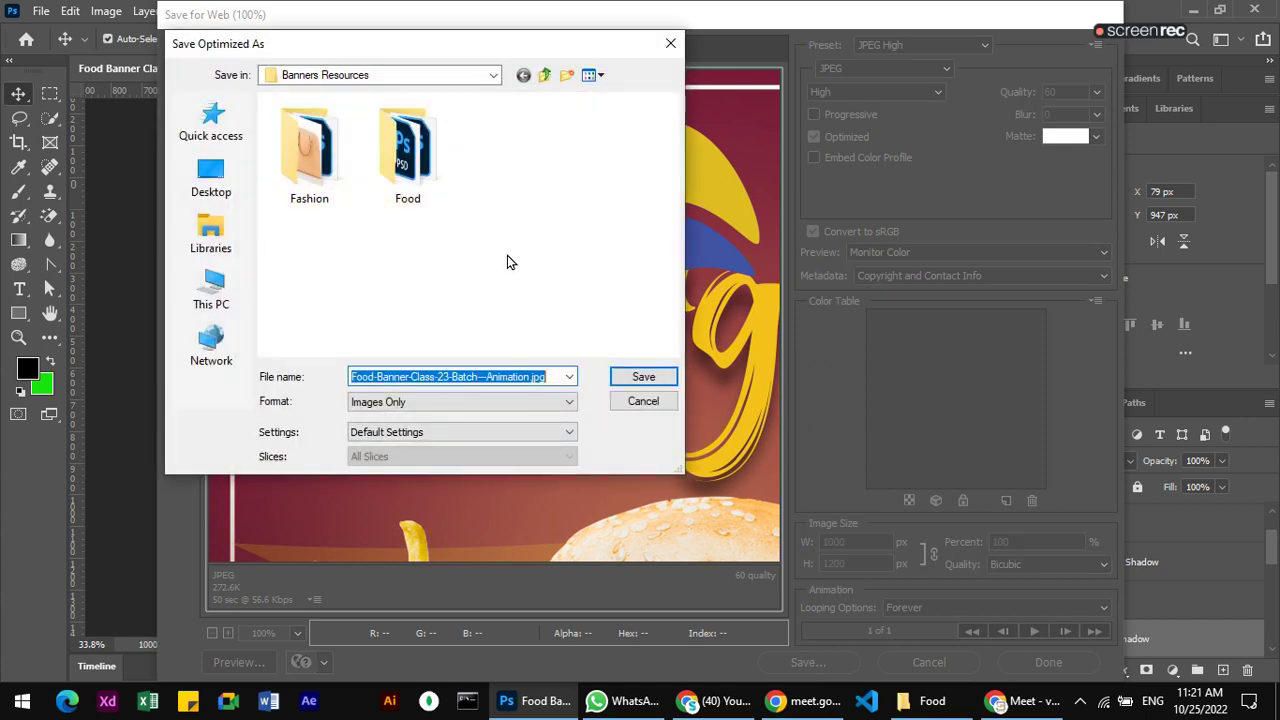
click(640, 378)
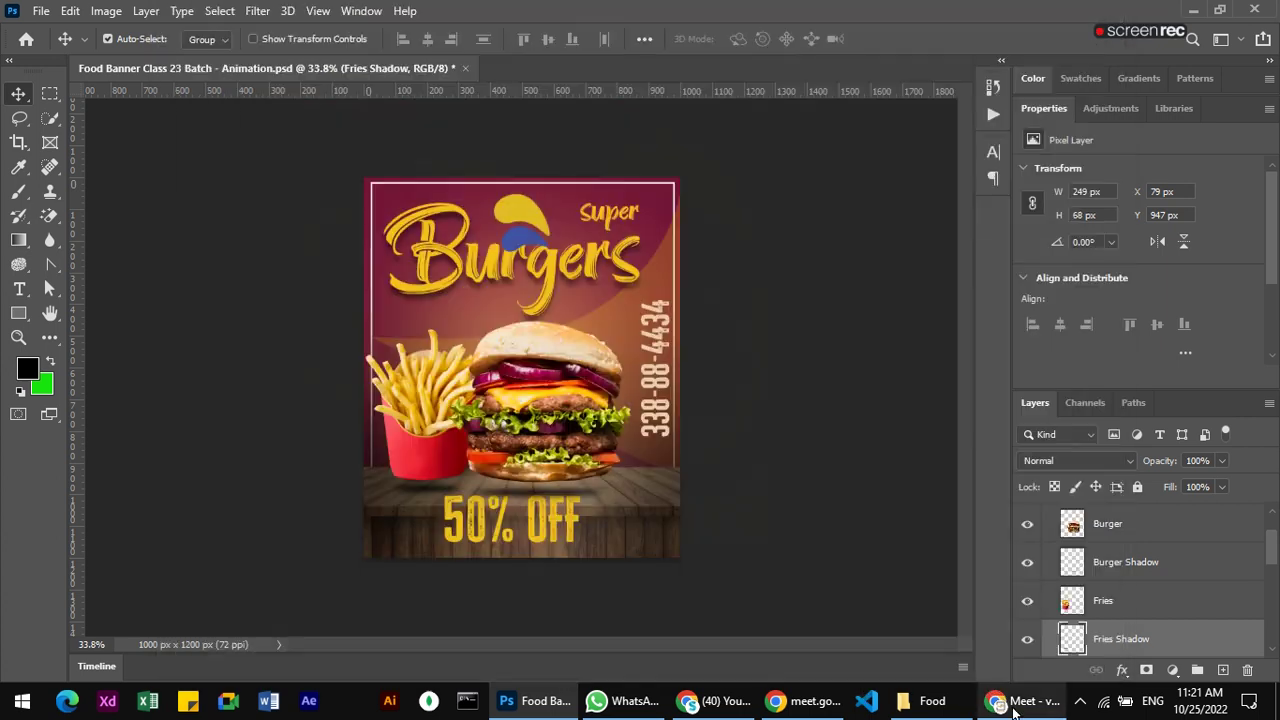
click(1020, 700)
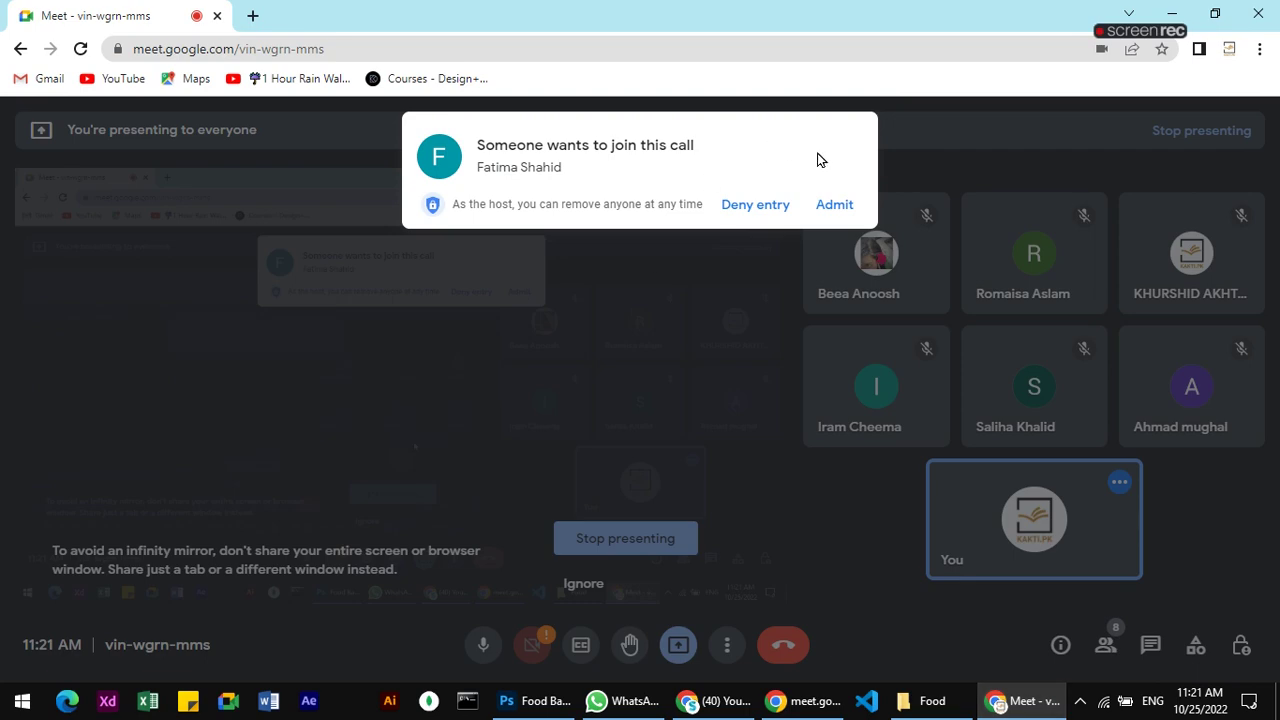
click(836, 214)
- Preview Food-Banner-Class-23-Batch---Animation.jpg from Banners Resources, then return to Photoshop
click(930, 700)
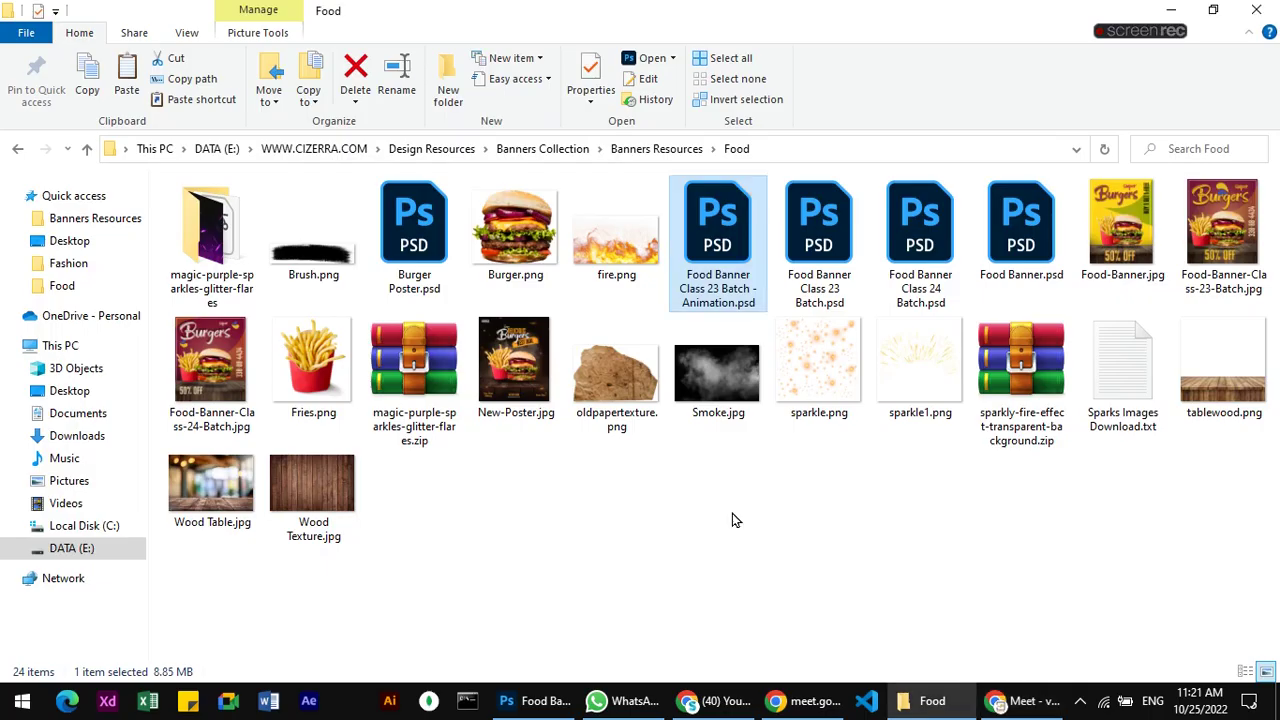
click(655, 148)
click(414, 238)
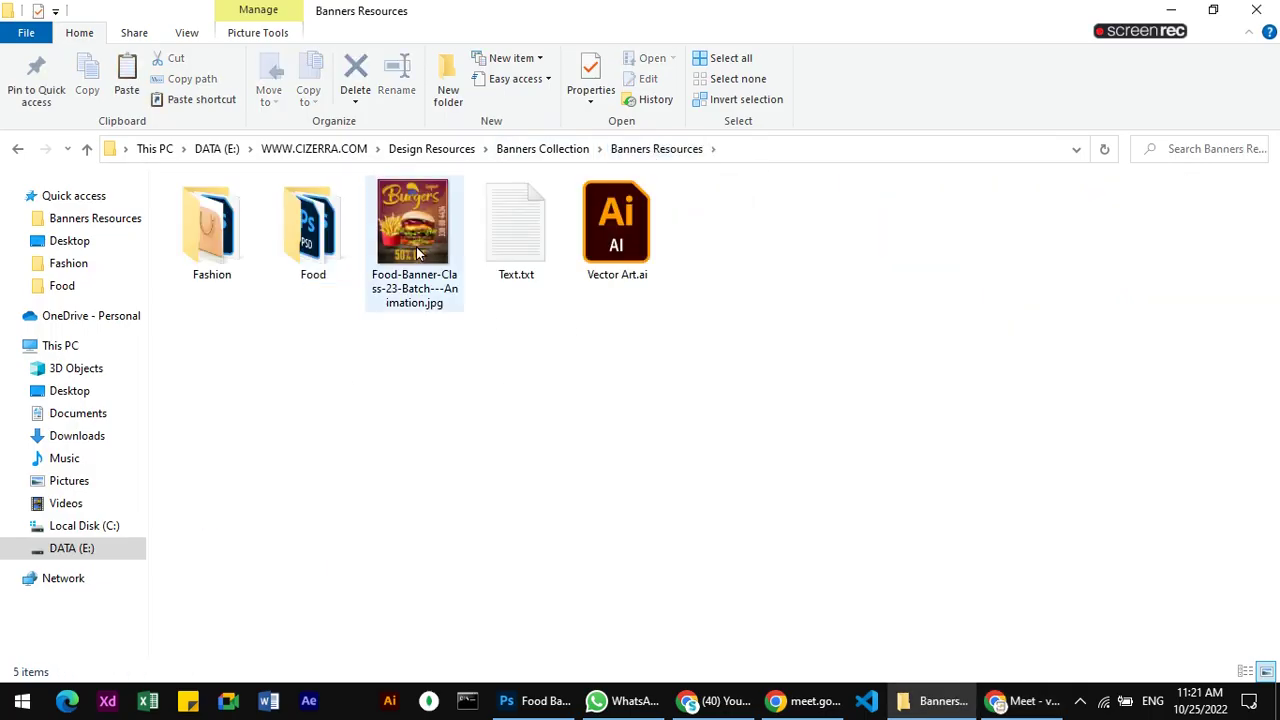
double_click(408, 231)
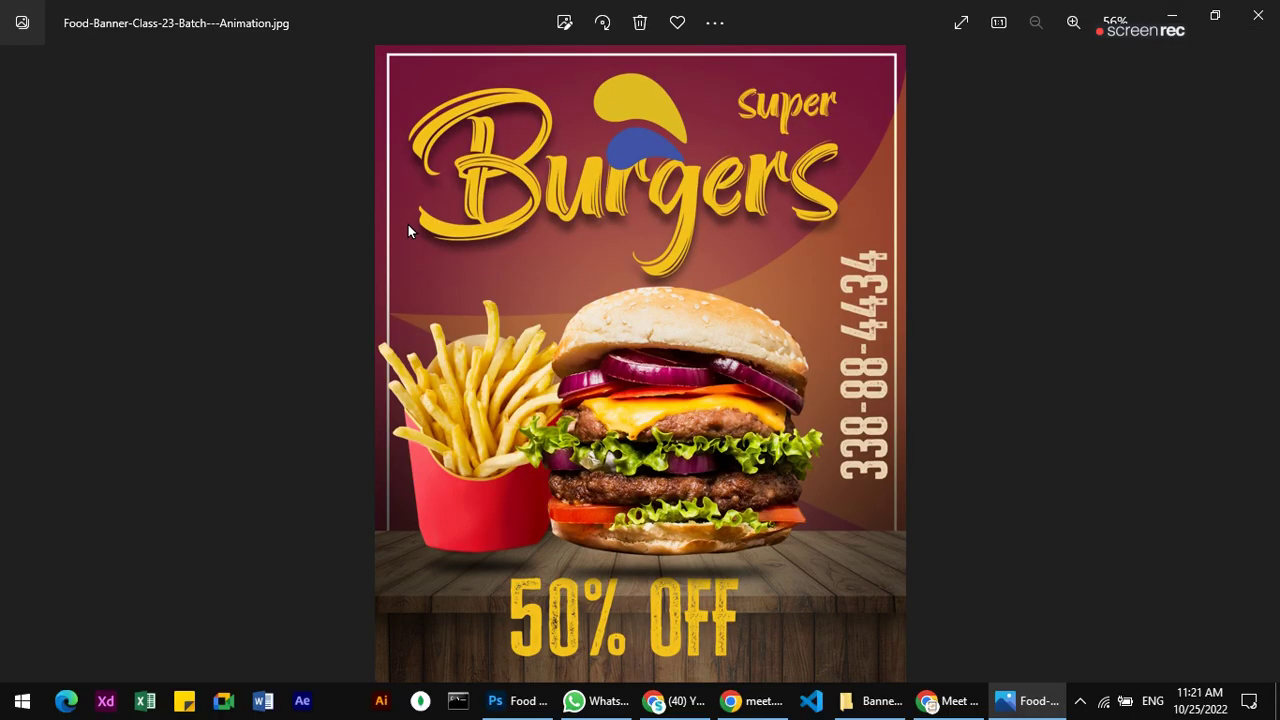
click(1258, 15)
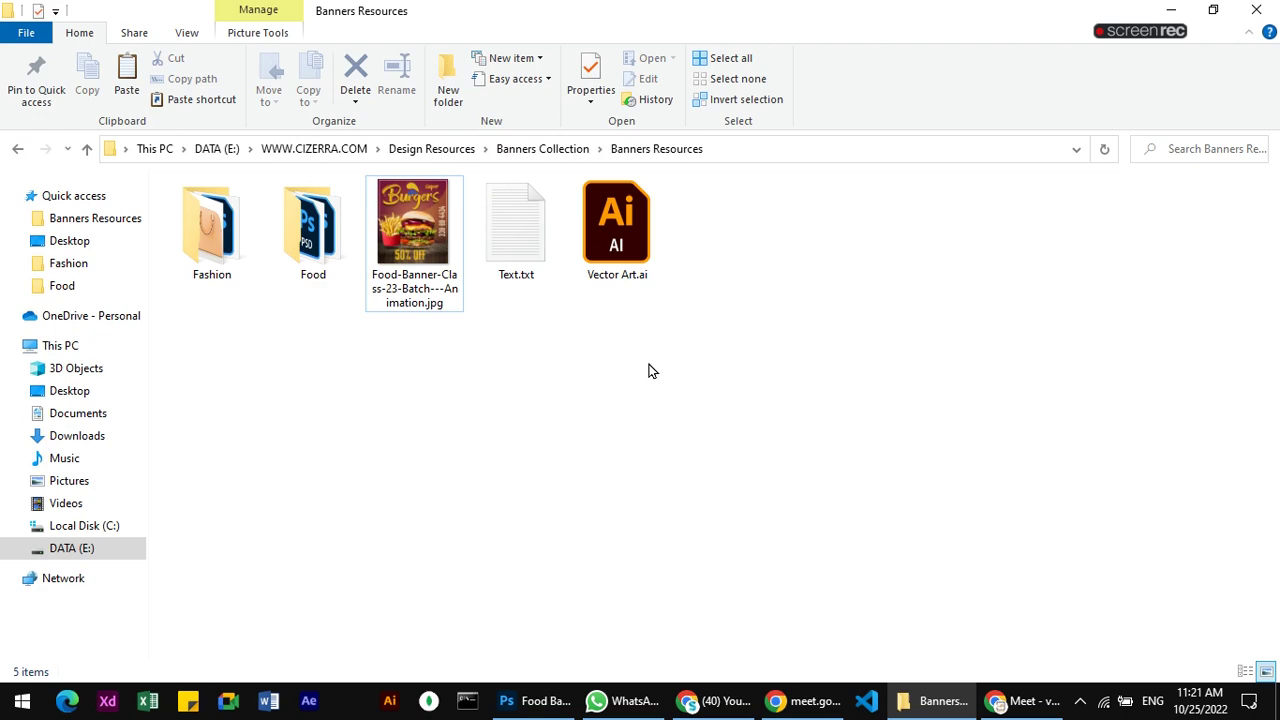
click(538, 700)
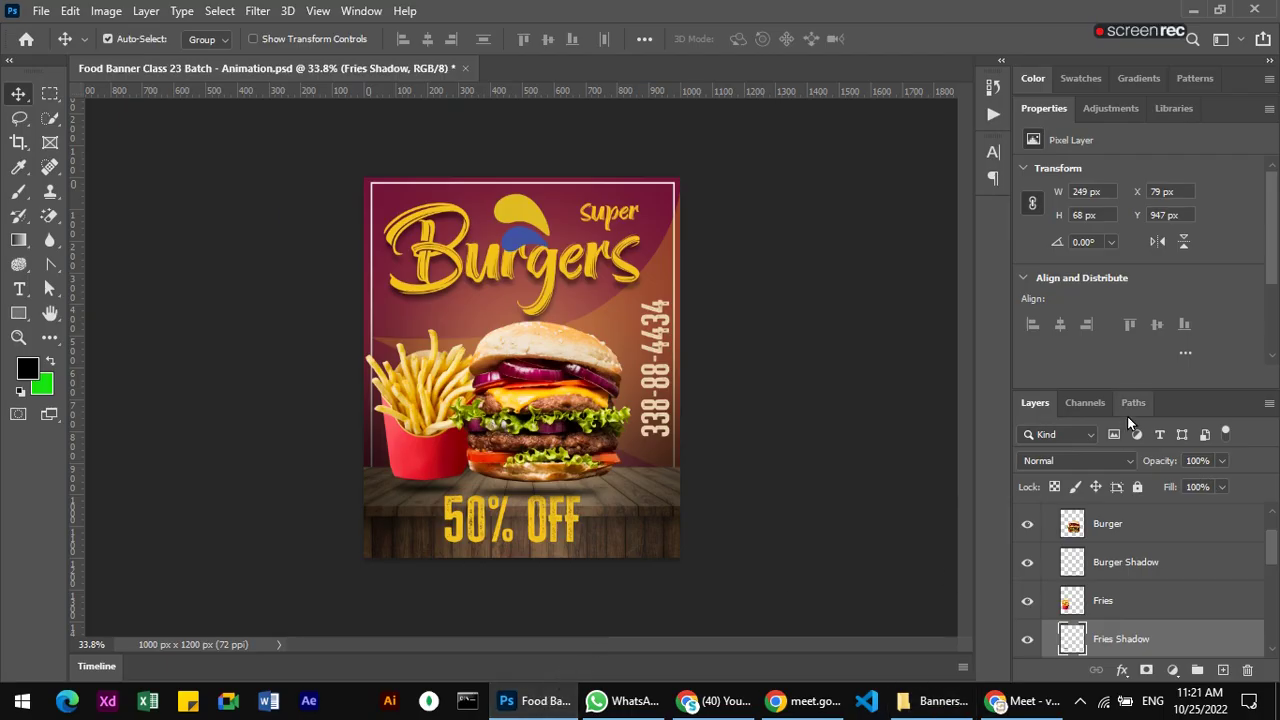
- Make the Layers panel taller and collapse then re-expand the Products group
drag(1188, 388, 1188, 326)
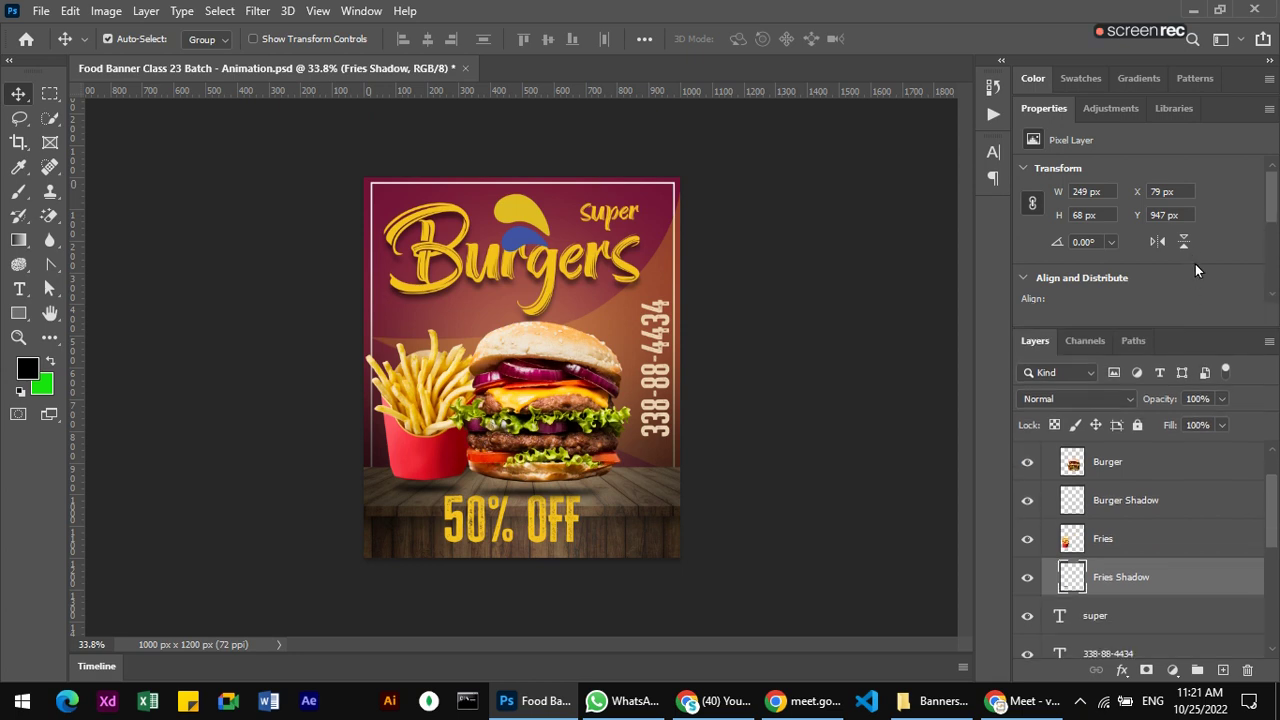
drag(1264, 507, 1272, 473)
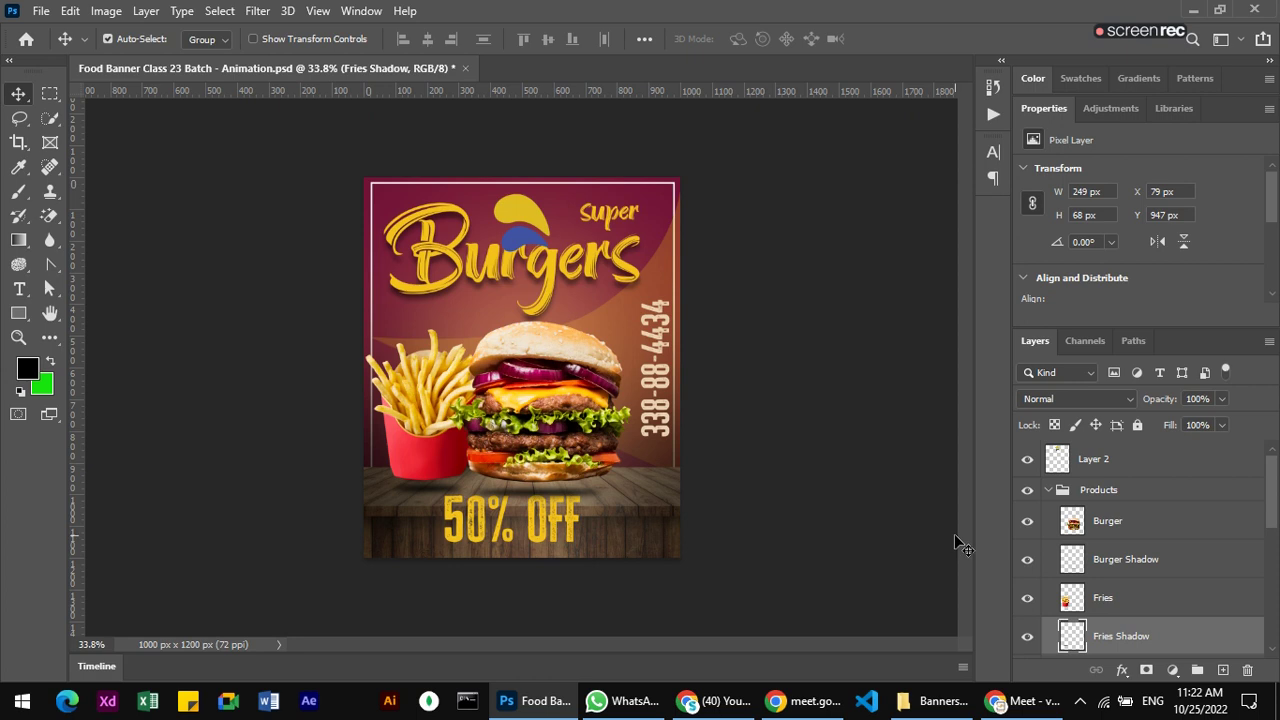
click(1048, 490)
click(1049, 491)
mouse_move(1272, 484)
mouse_down()
mouse_move(1274, 622)
mouse_move(1277, 485)
mouse_up()
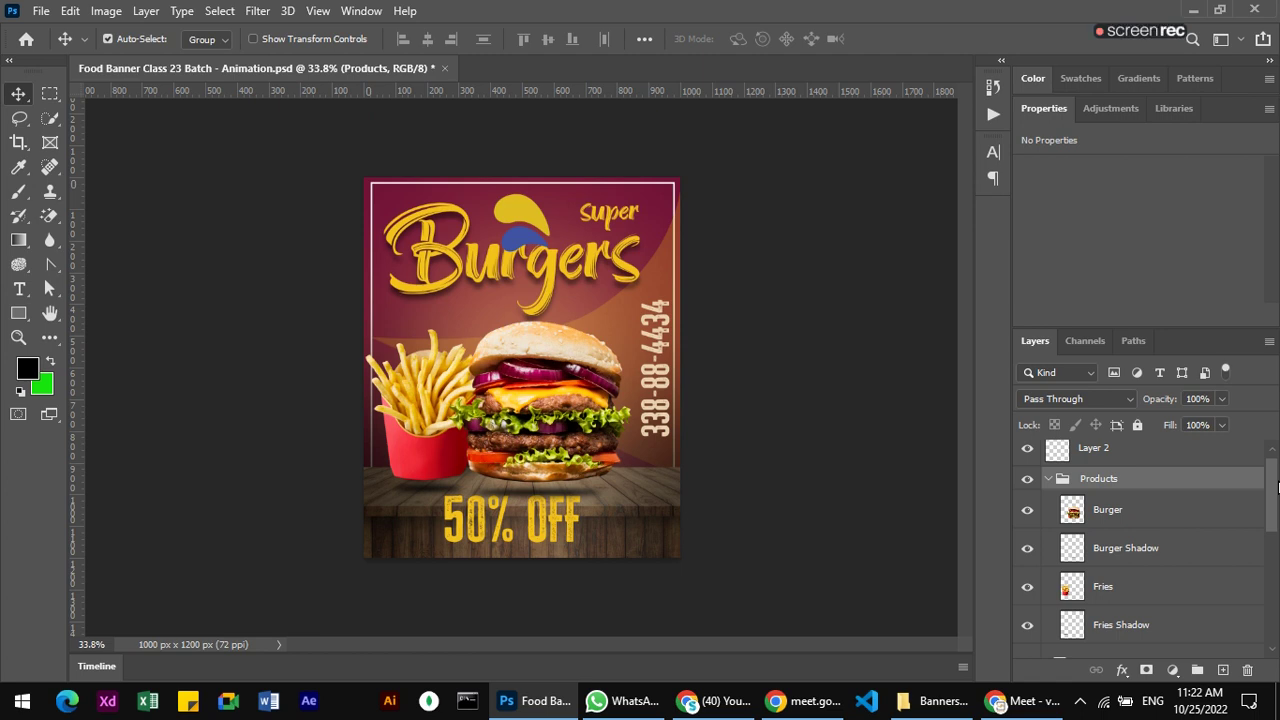
- Check the video call window, return to Photoshop, and adjust the Layers panel
click(1022, 701)
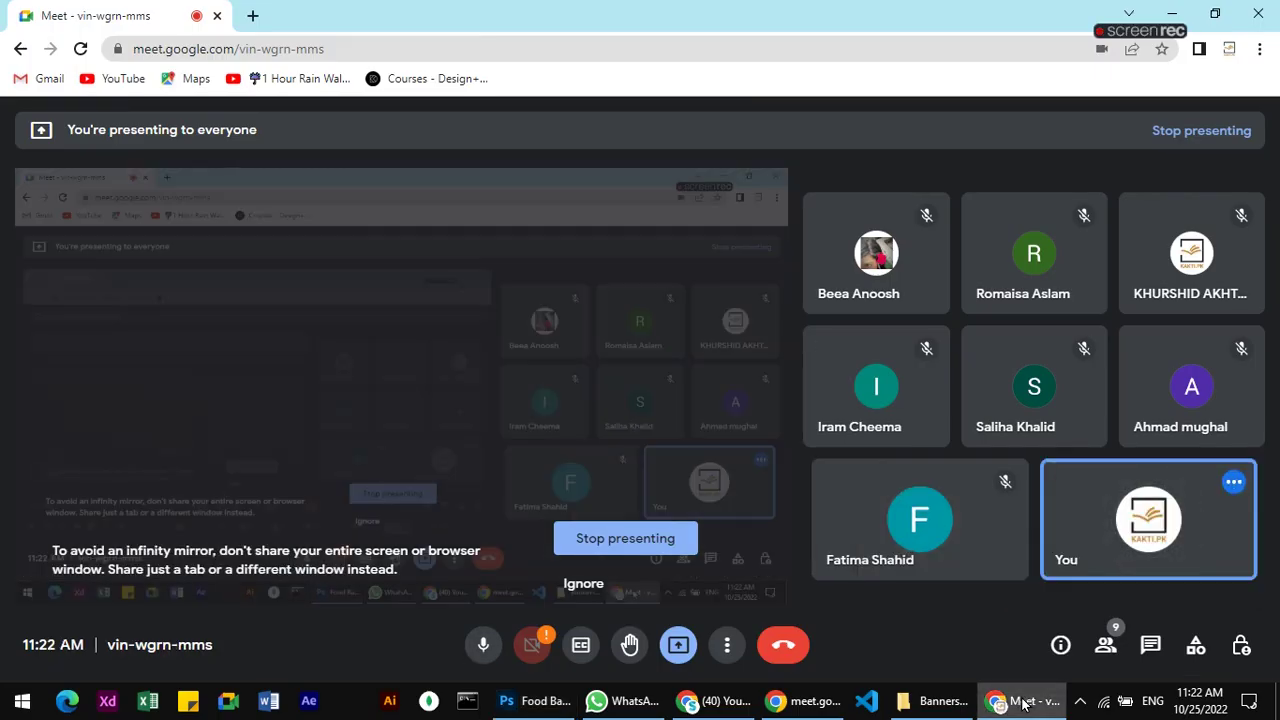
click(1022, 701)
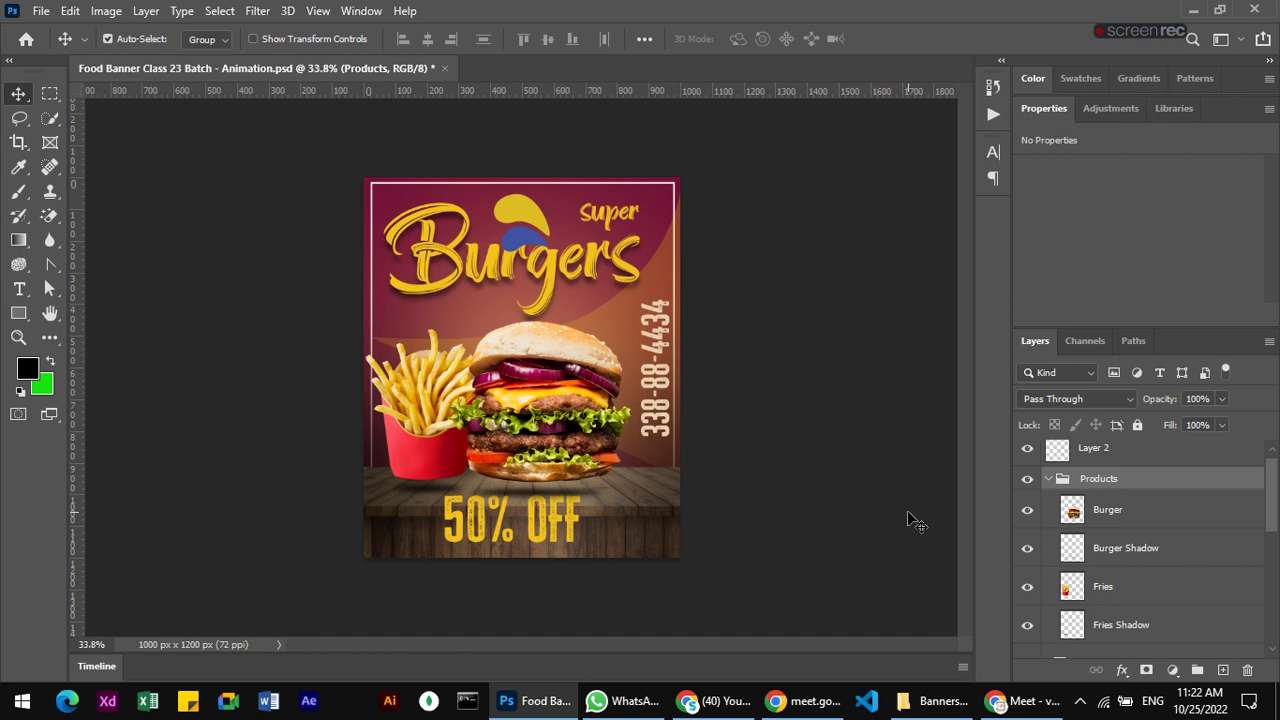
mouse_move(1270, 505)
mouse_down()
mouse_move(1267, 597)
mouse_move(1240, 503)
mouse_up()
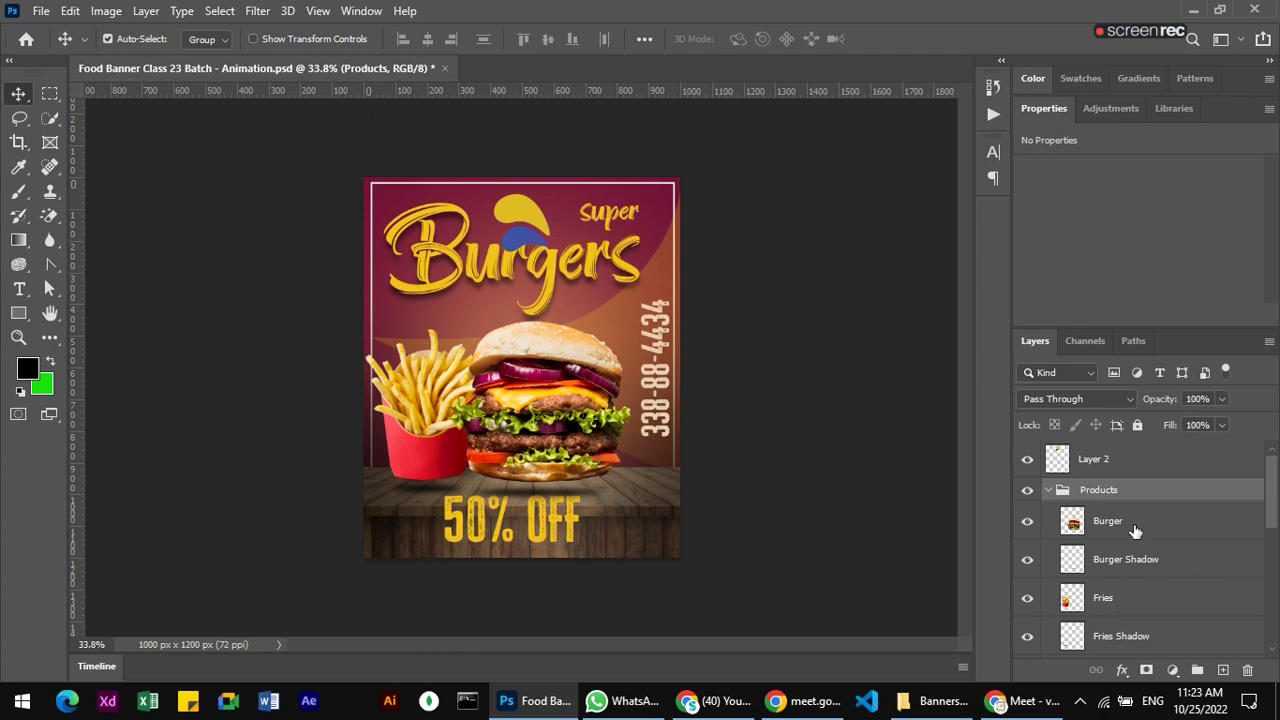
- Select the Burger layer and toggle its visibility off and back on
click(1169, 529)
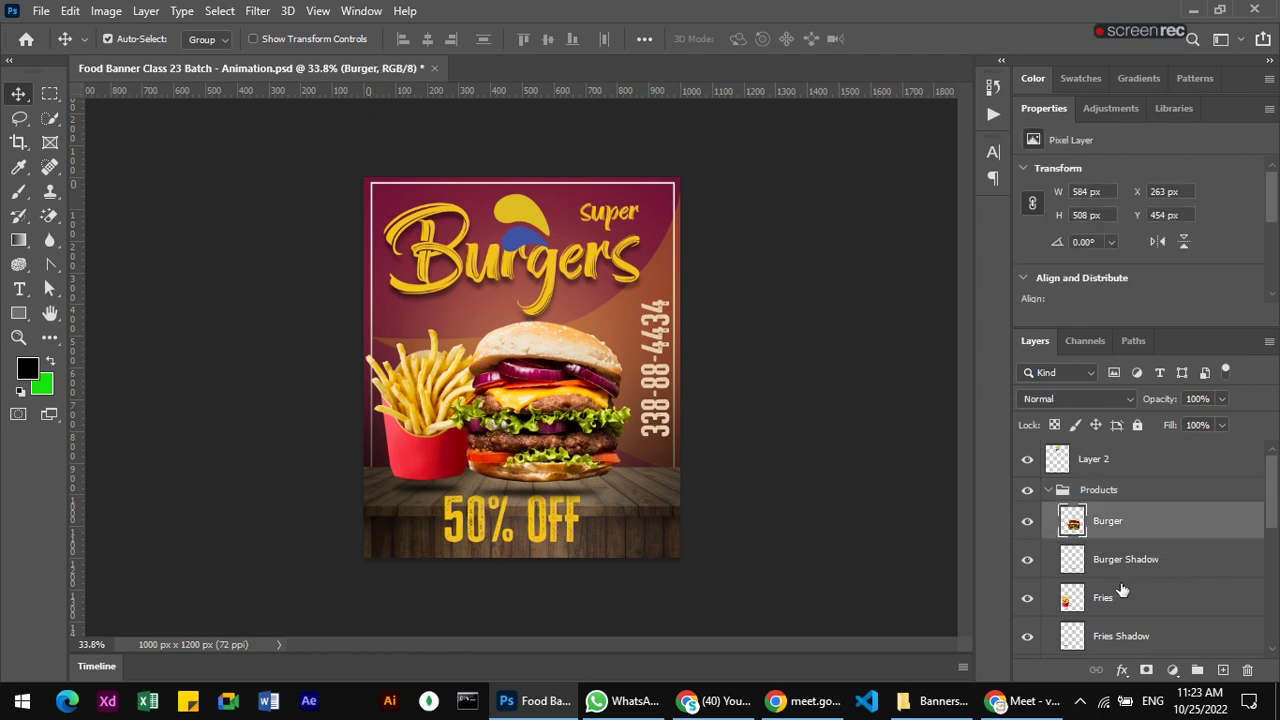
click(1027, 522)
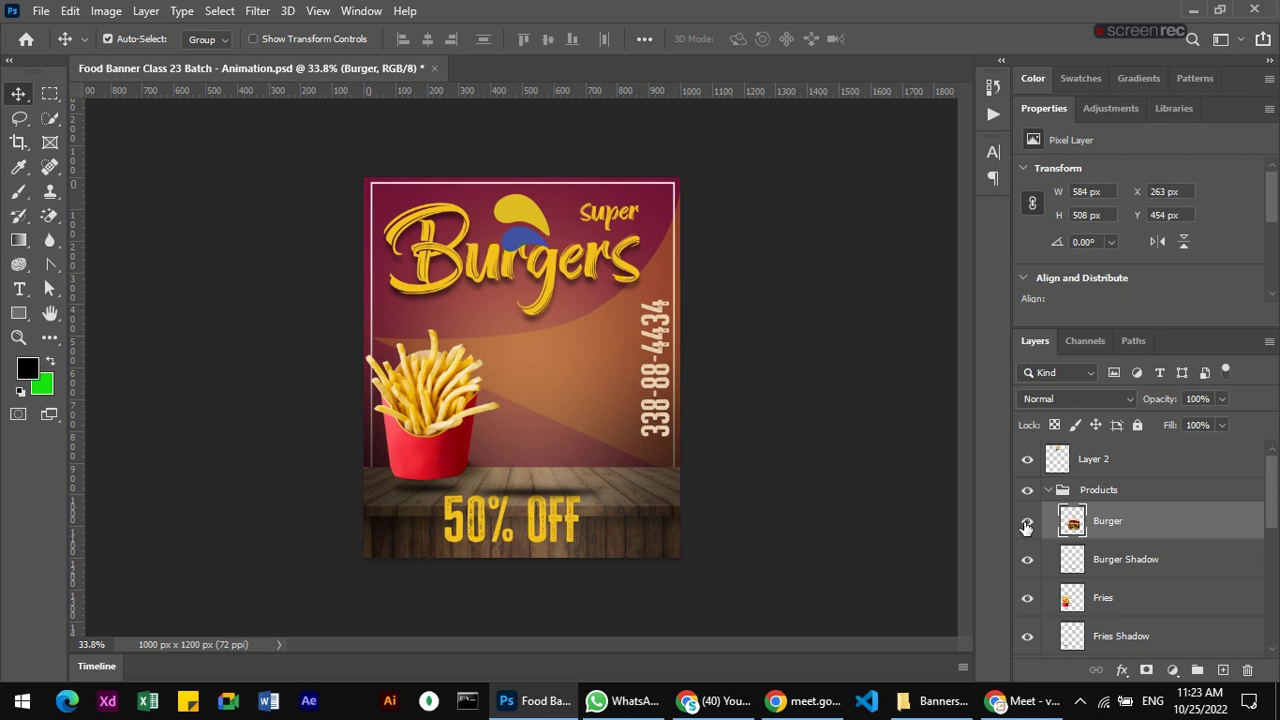
click(1027, 524)
- Zoom in to about 64% around the burger, then briefly hide and reshow it
click(18, 337)
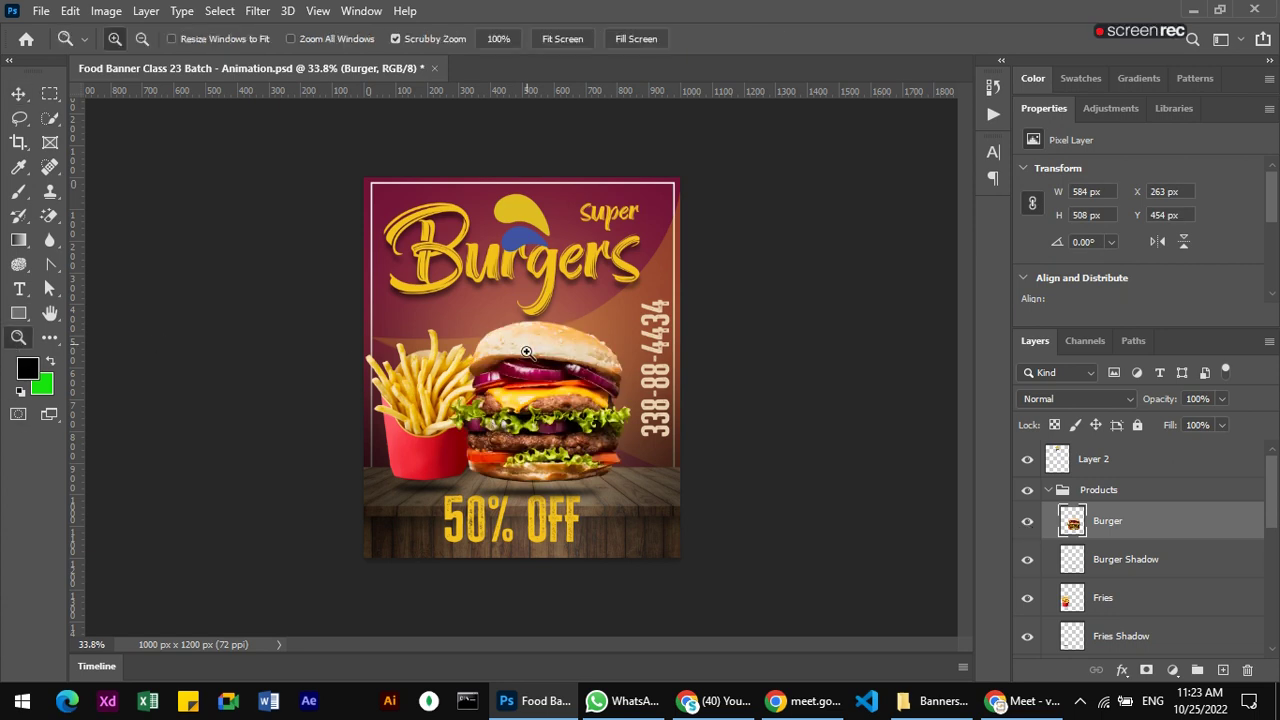
drag(526, 352, 590, 352)
click(18, 93)
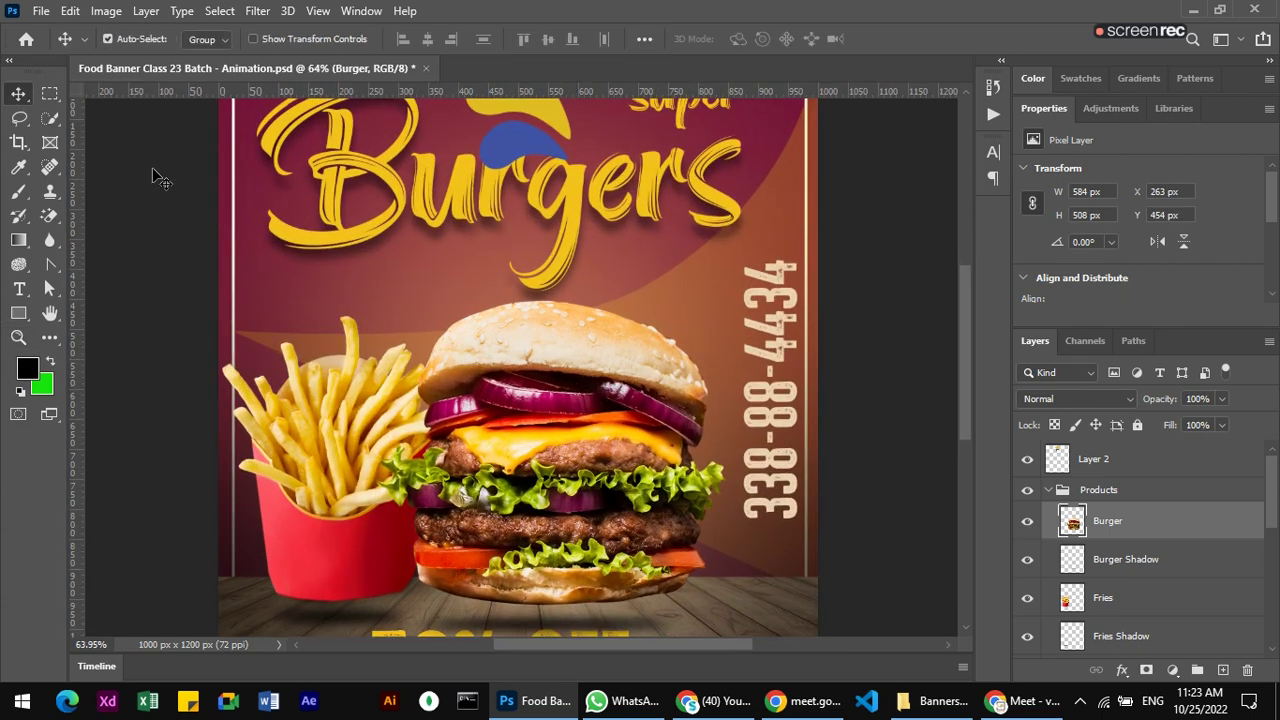
click(1027, 524)
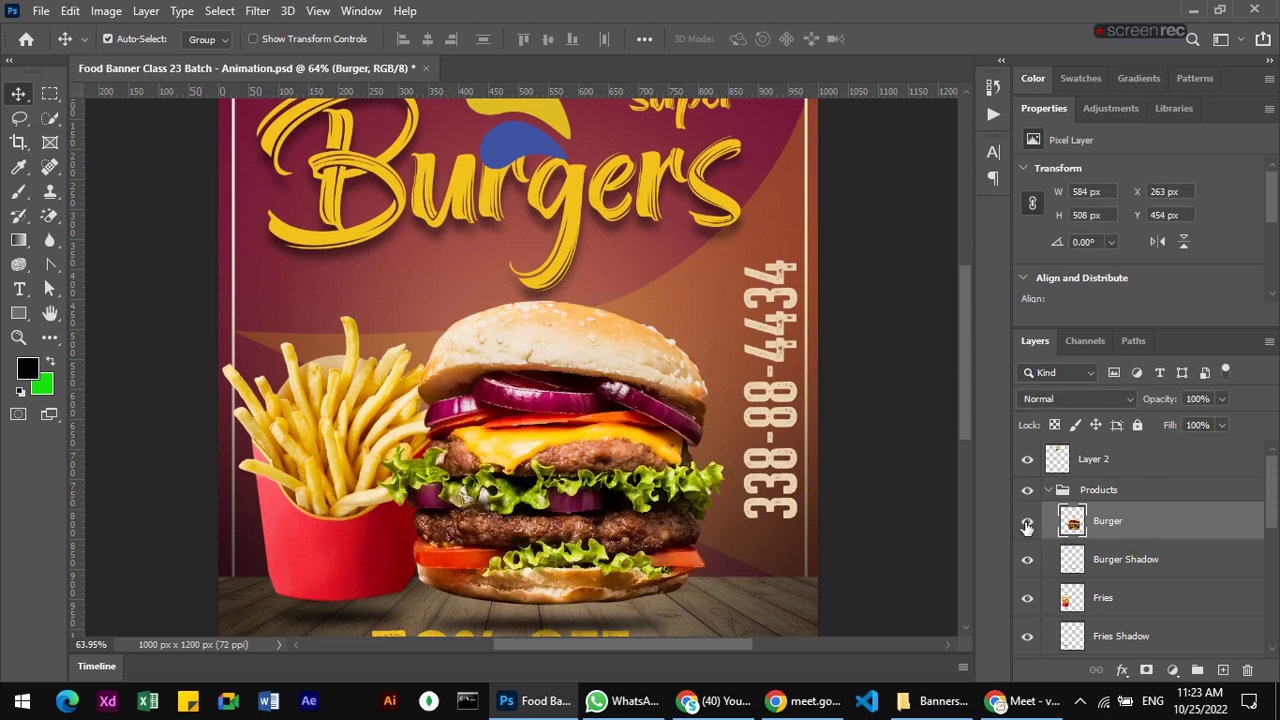
mouse_move(1276, 505)
mouse_down()
mouse_move(1275, 610)
mouse_move(1277, 492)
mouse_up()
drag(1105, 538, 1221, 676)
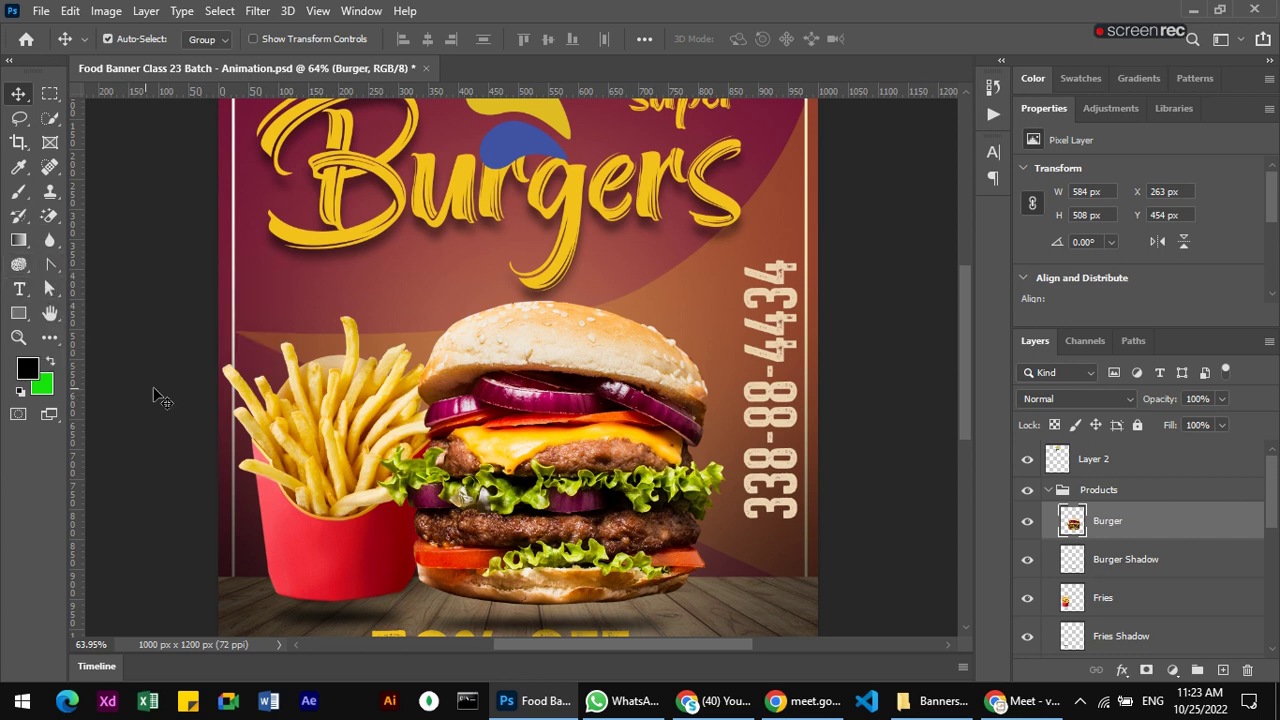
click(18, 313)
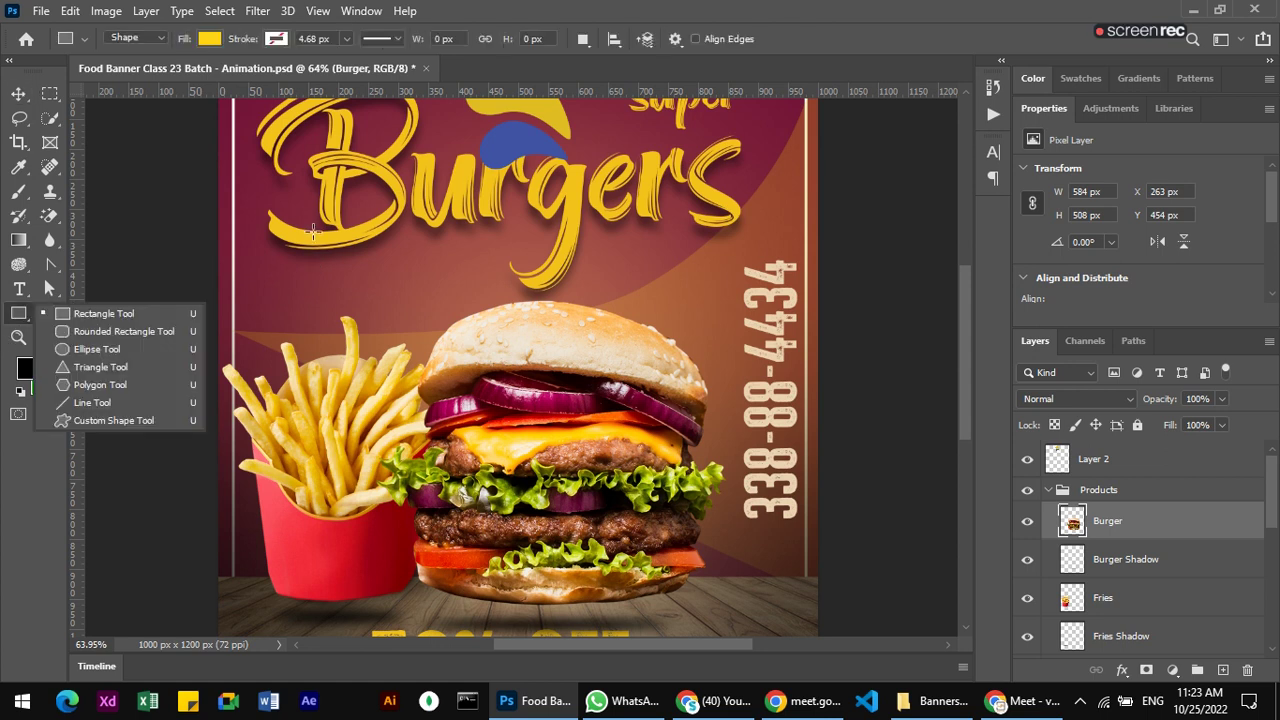
drag(305, 195, 734, 305)
click(18, 94)
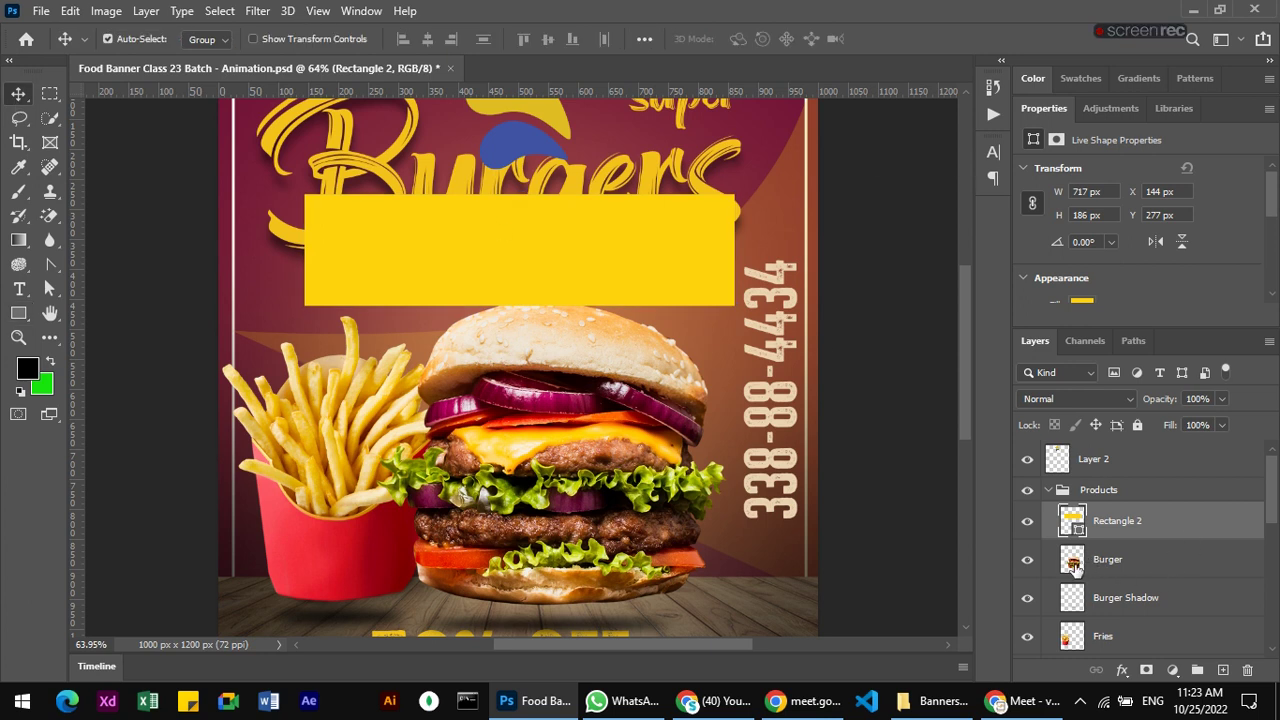
key(ctrl+shift+w)
drag(1090, 548, 1088, 557)
drag(1096, 512, 1100, 538)
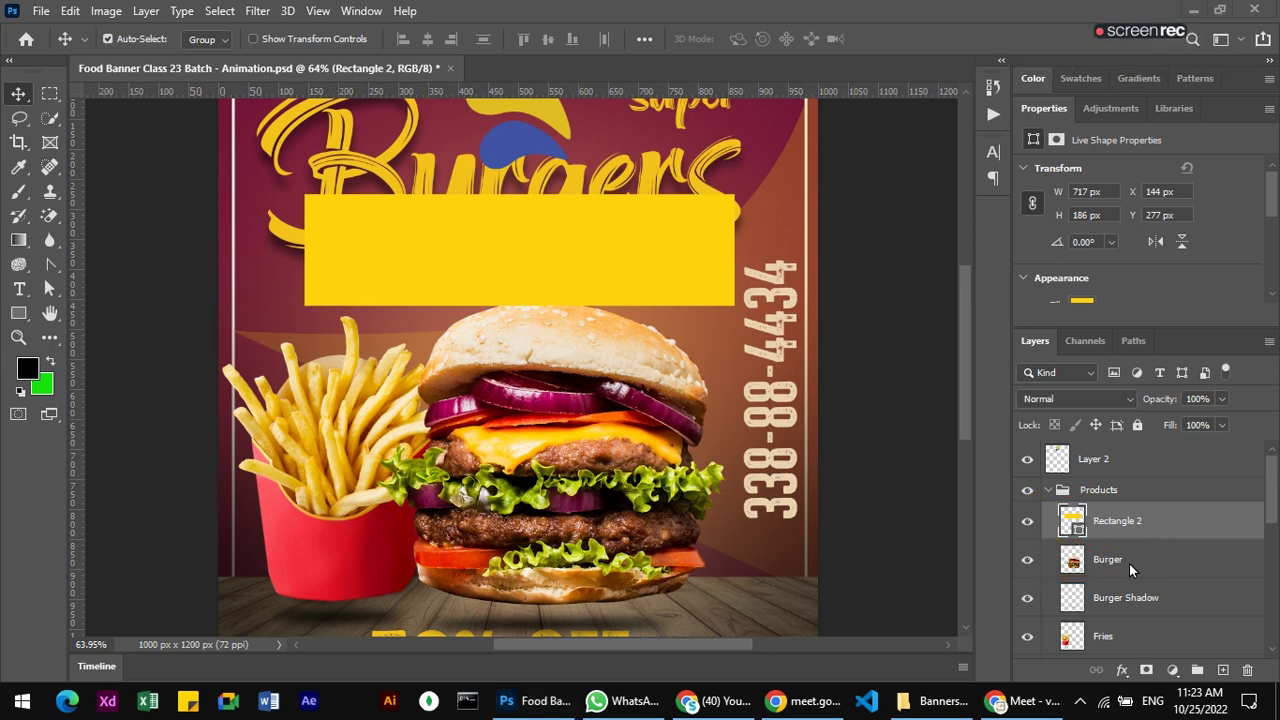
key(ctrl+shift+w)
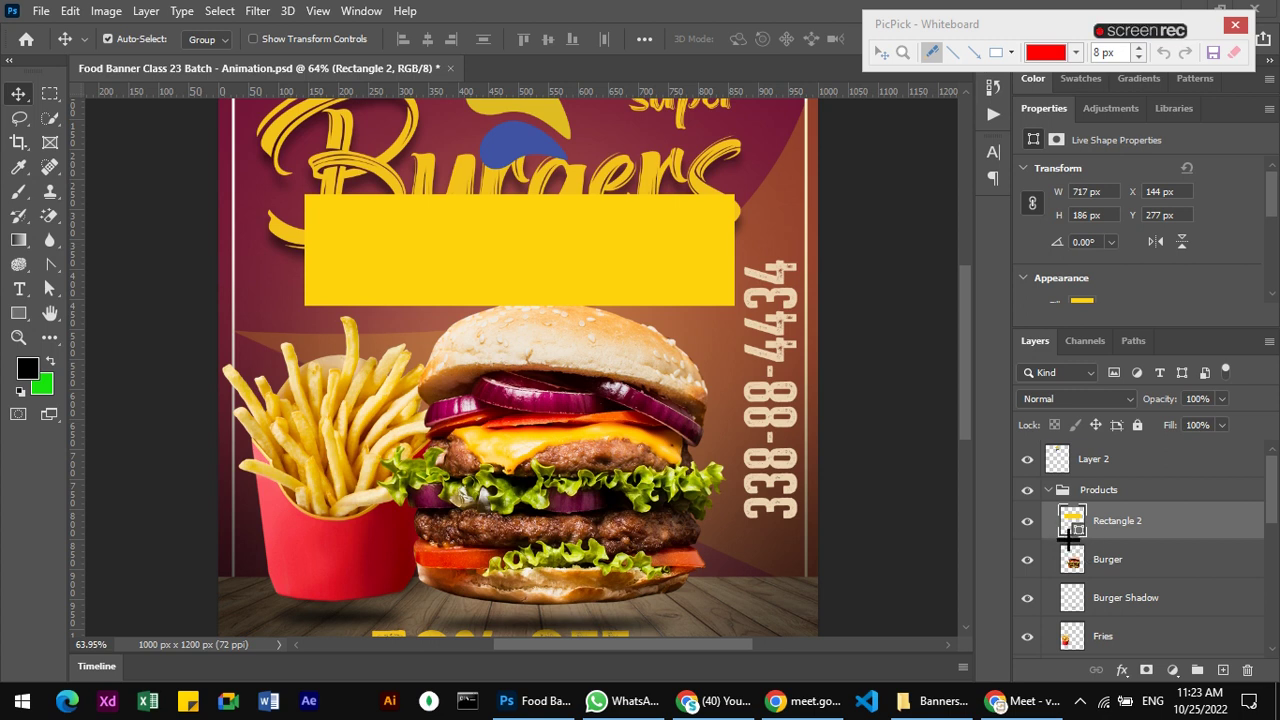
mouse_move(1068, 540)
mouse_down()
mouse_move(1095, 530)
mouse_move(1062, 505)
mouse_move(1060, 545)
mouse_move(1082, 538)
mouse_move(1075, 515)
mouse_move(1100, 520)
mouse_move(1090, 540)
mouse_move(1102, 530)
mouse_up()
key(Escape)
click(1010, 700)
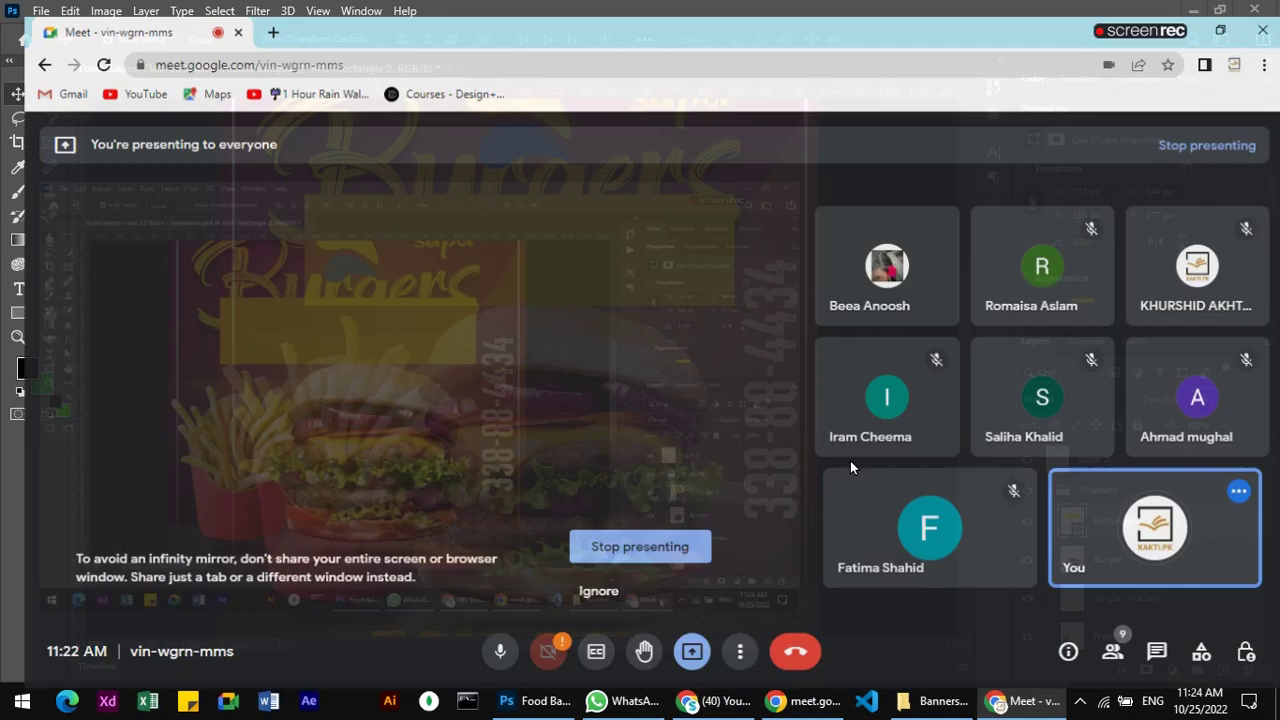
click(822, 205)
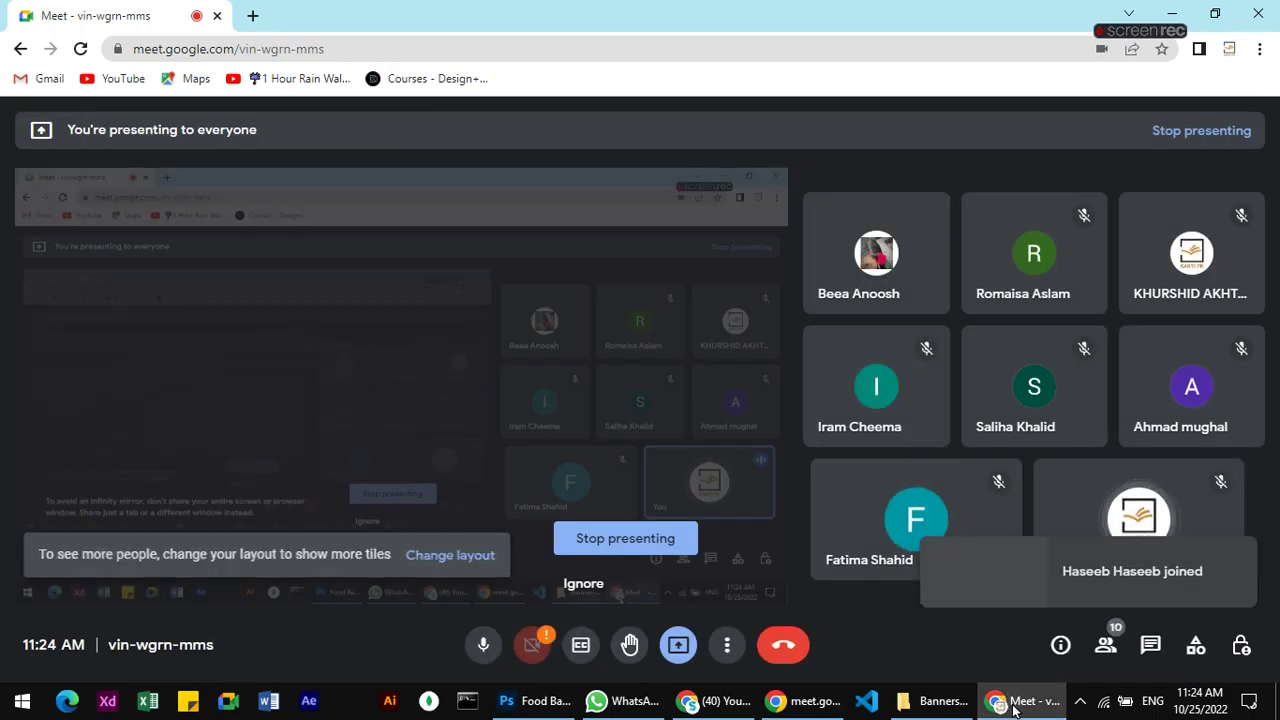
key(alt+Tab)
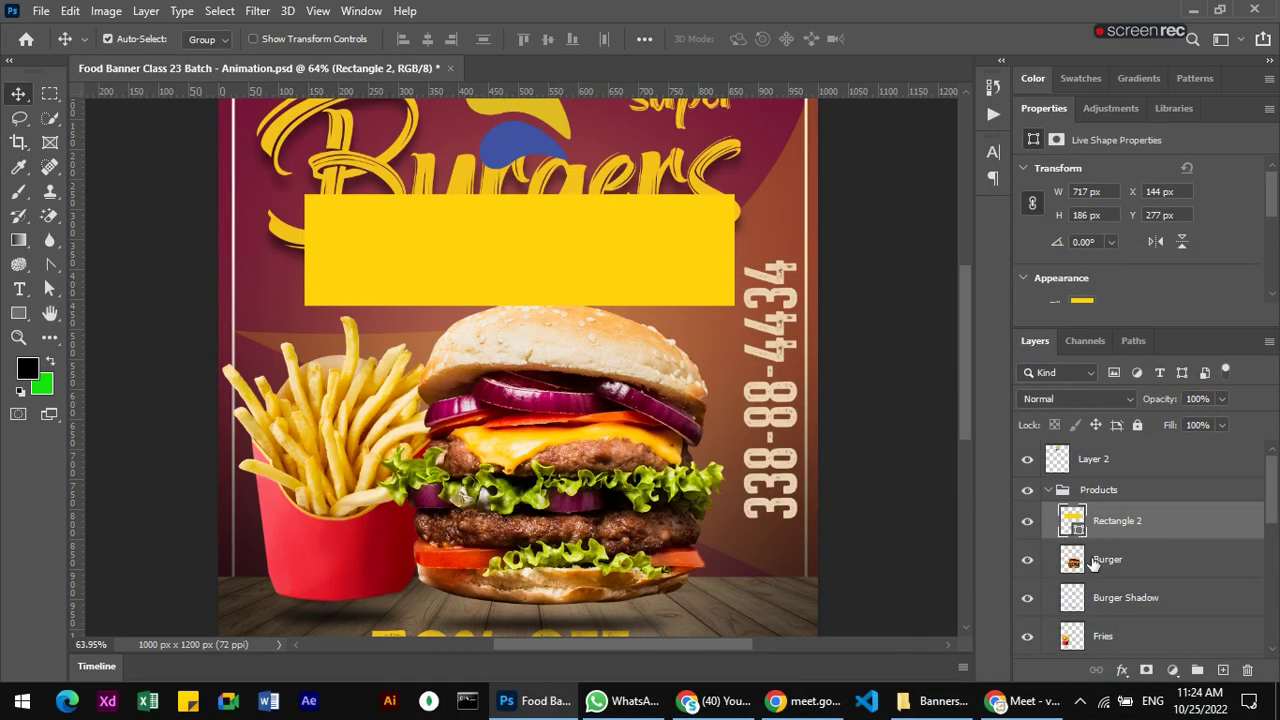
click(1120, 568)
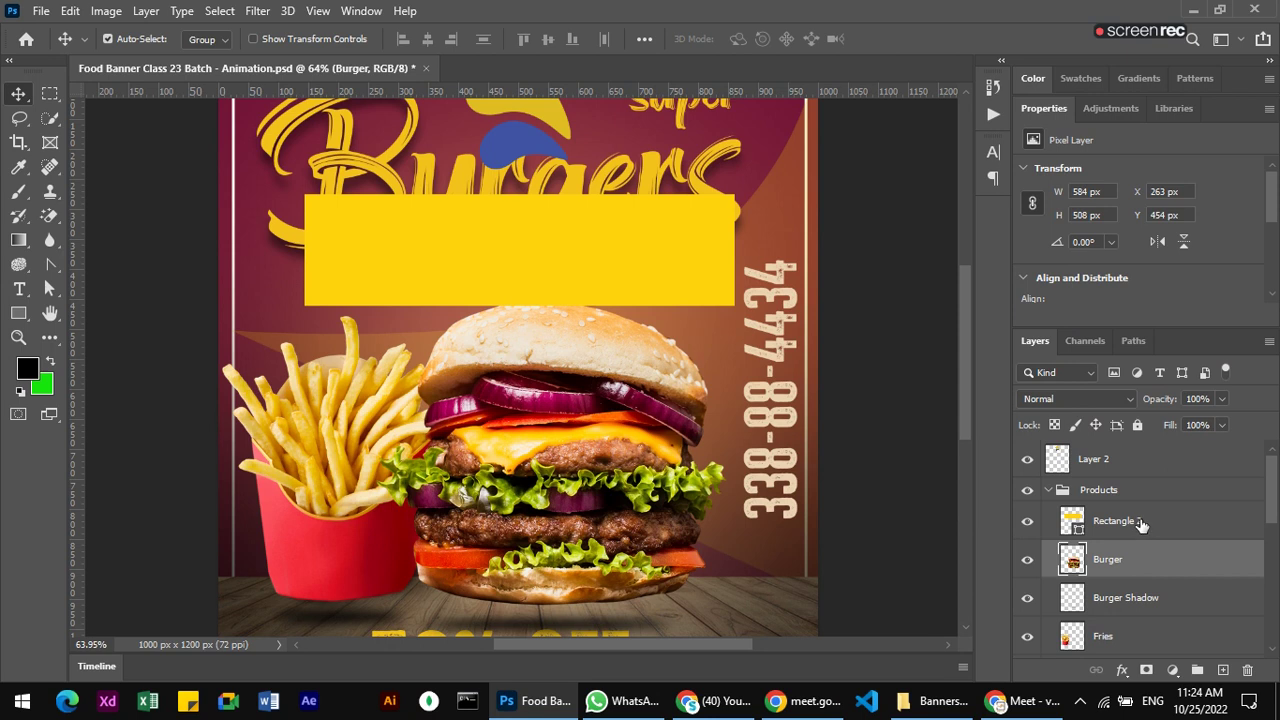
click(1140, 522)
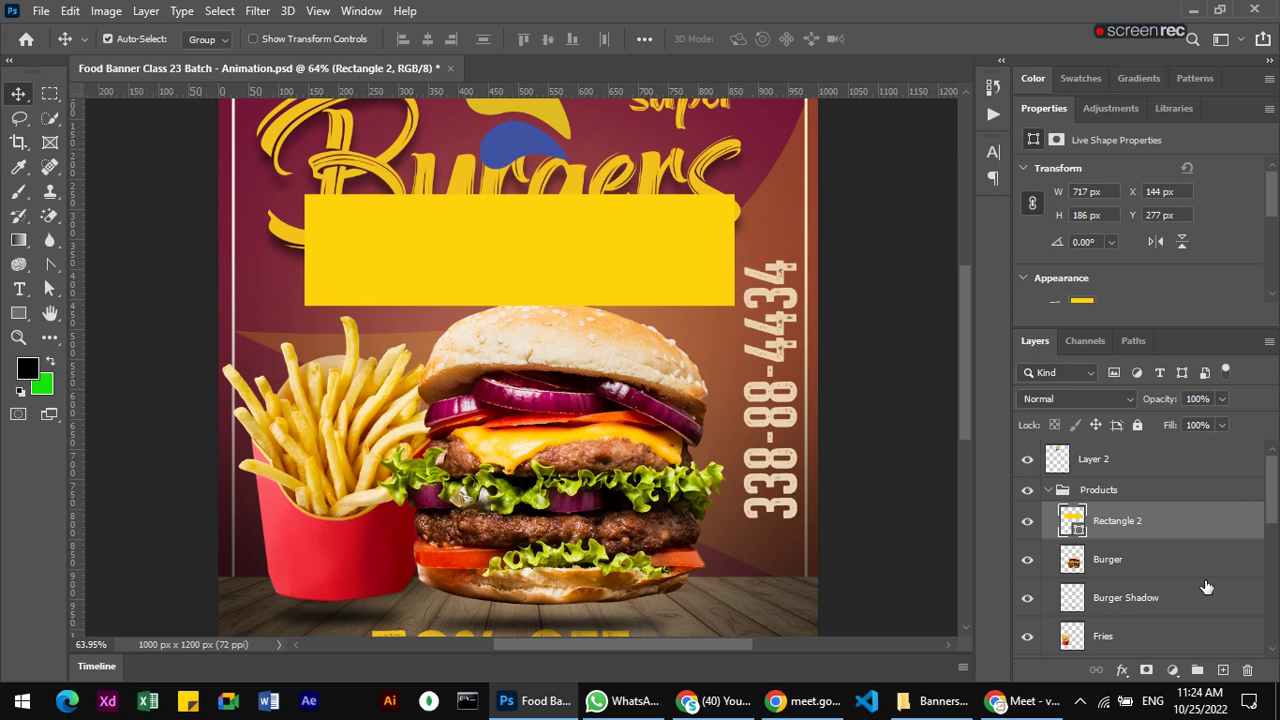
click(1027, 572)
click(1027, 562)
click(1116, 563)
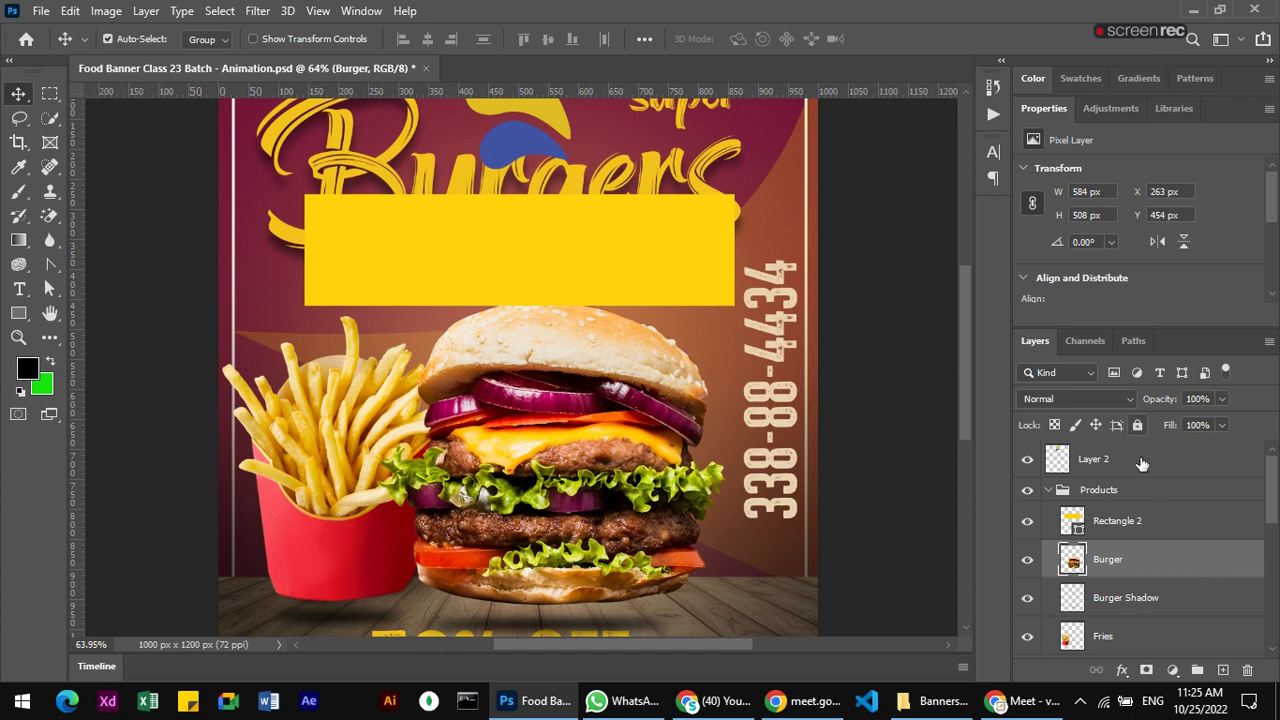
- Select Rectangle 2 and apply Rasterize Layer from its layer menu
click(1128, 531)
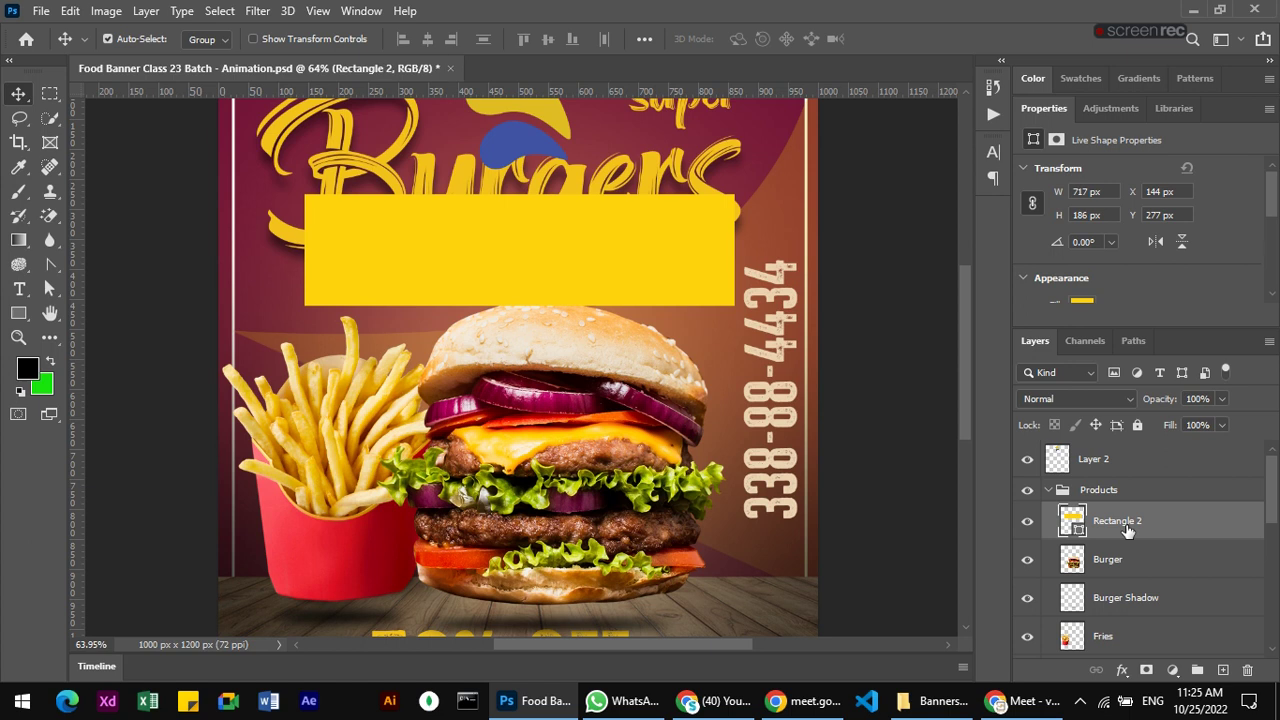
right_click(1127, 531)
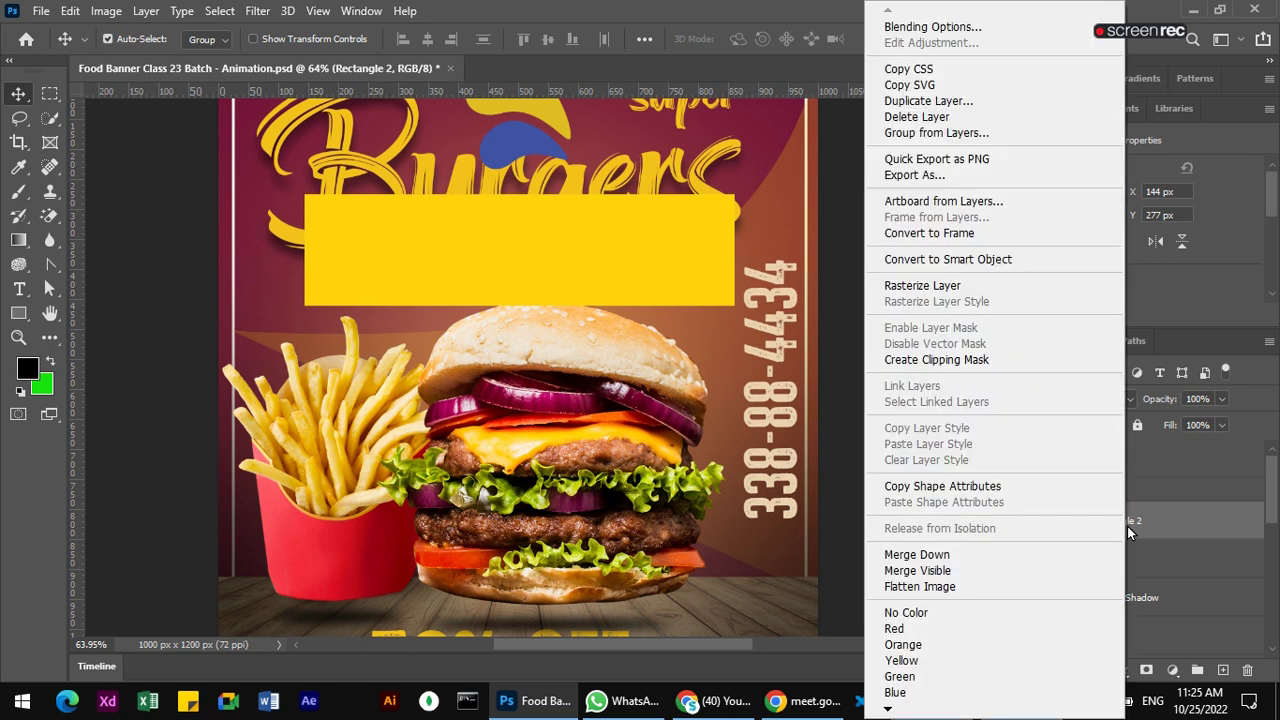
click(1178, 509)
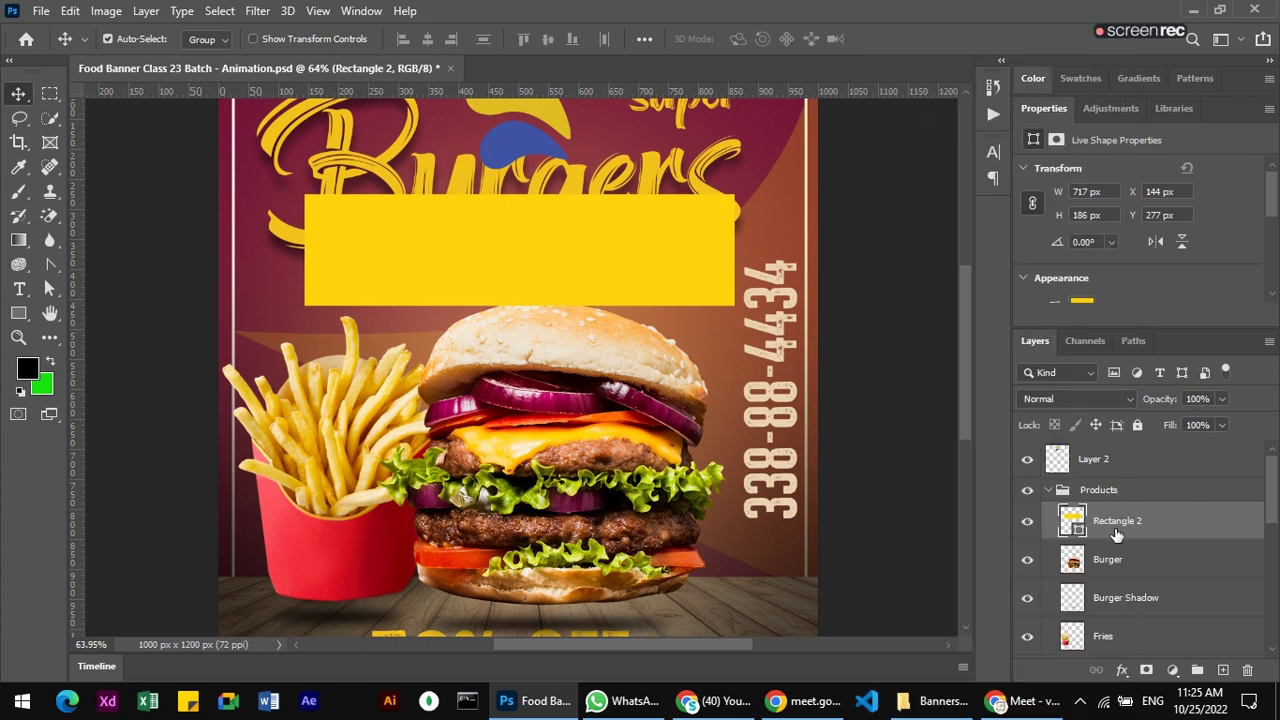
right_click(1115, 530)
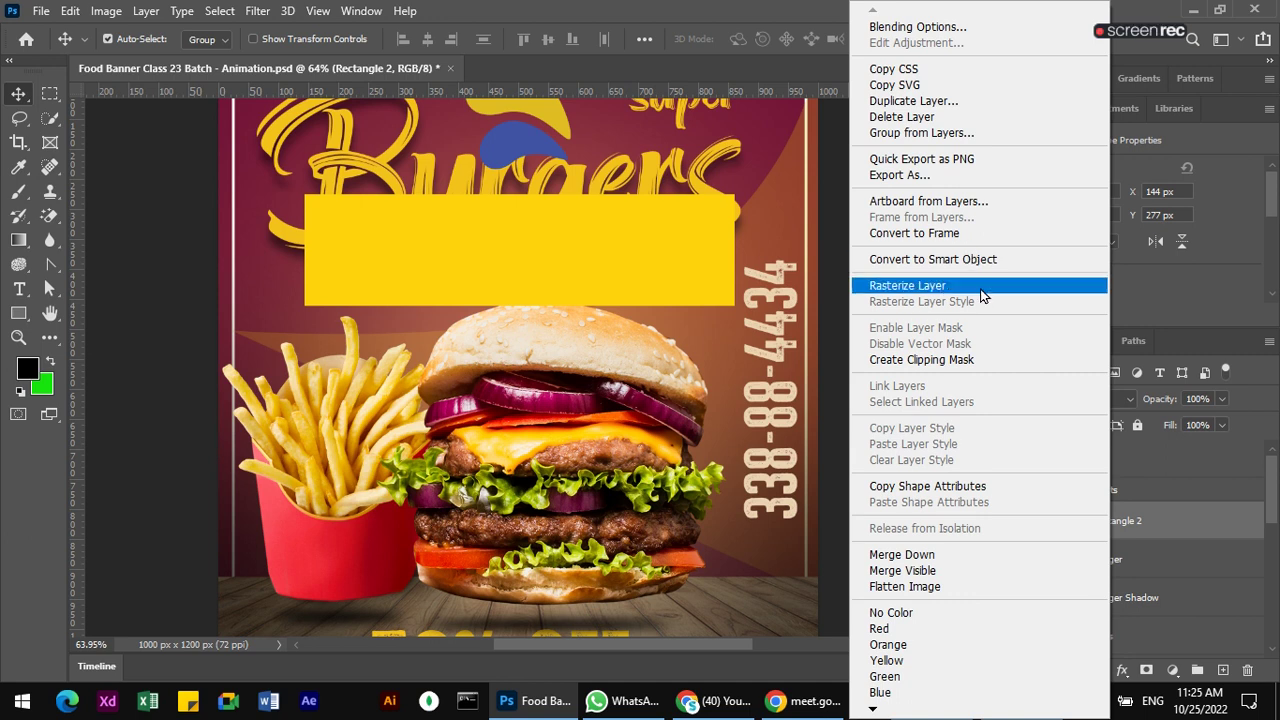
click(900, 285)
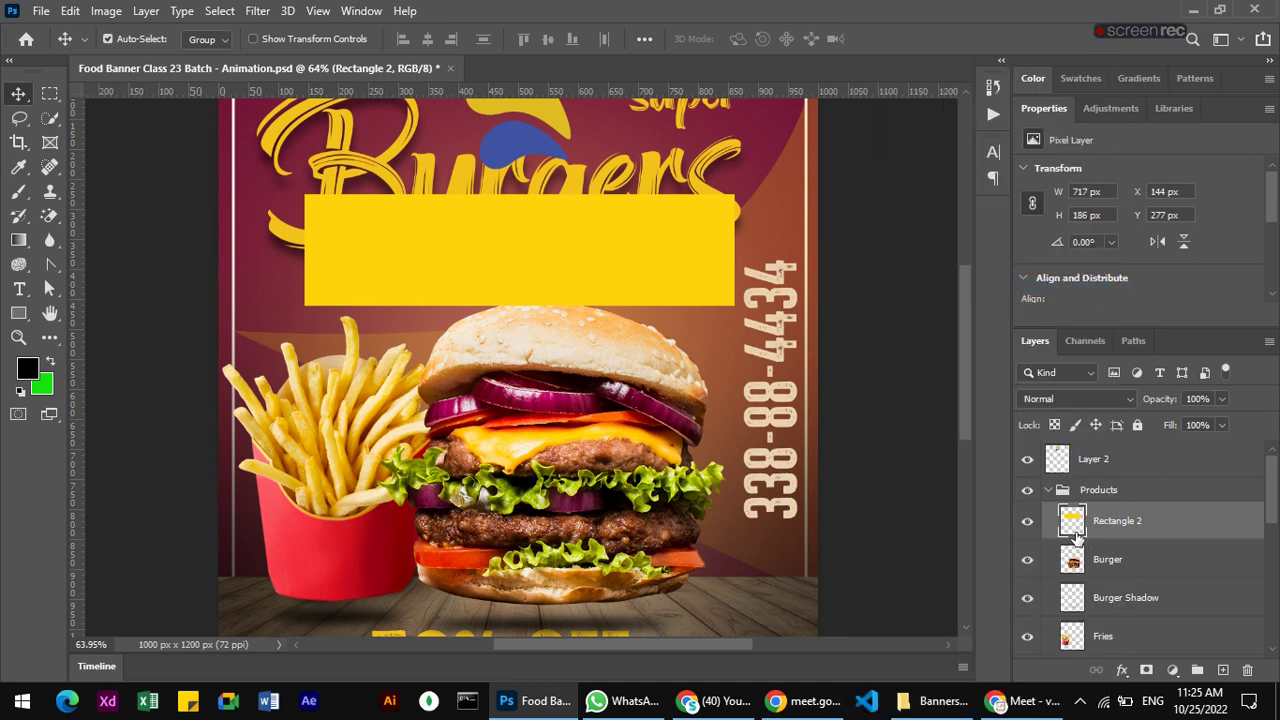
- Delete the Rectangle 2 layer and confirm with Yes
click(1248, 671)
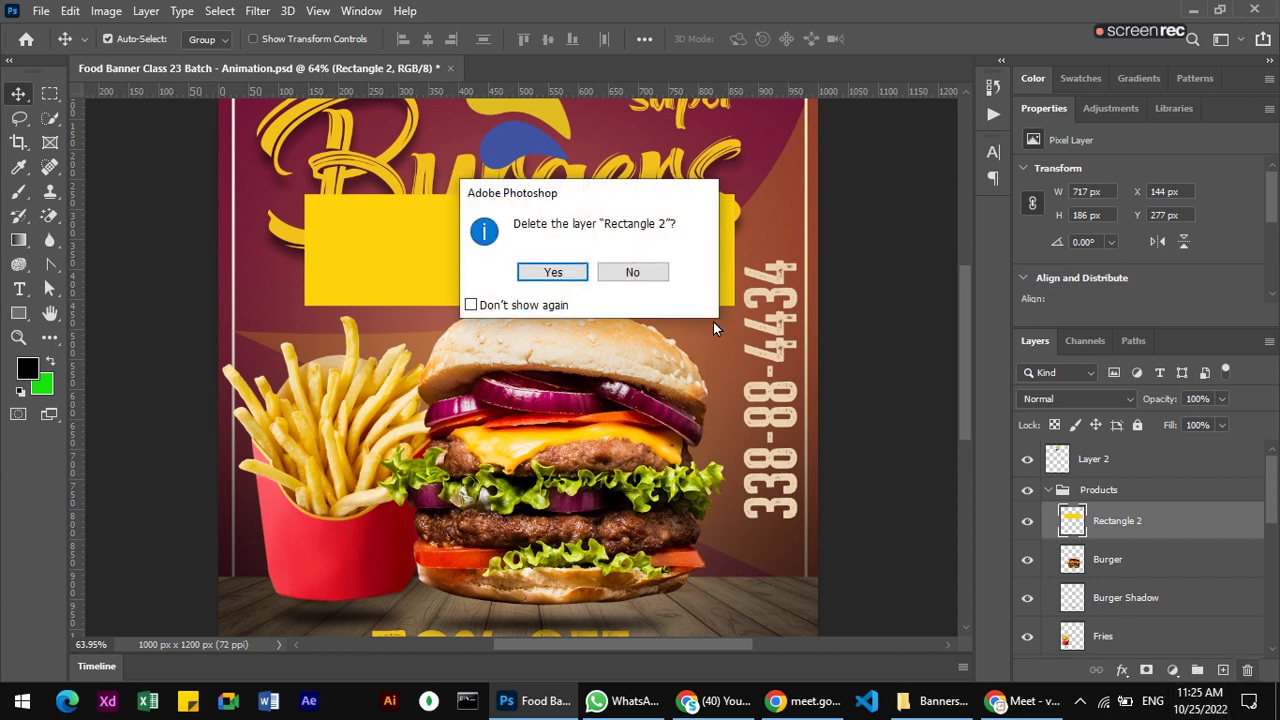
click(562, 272)
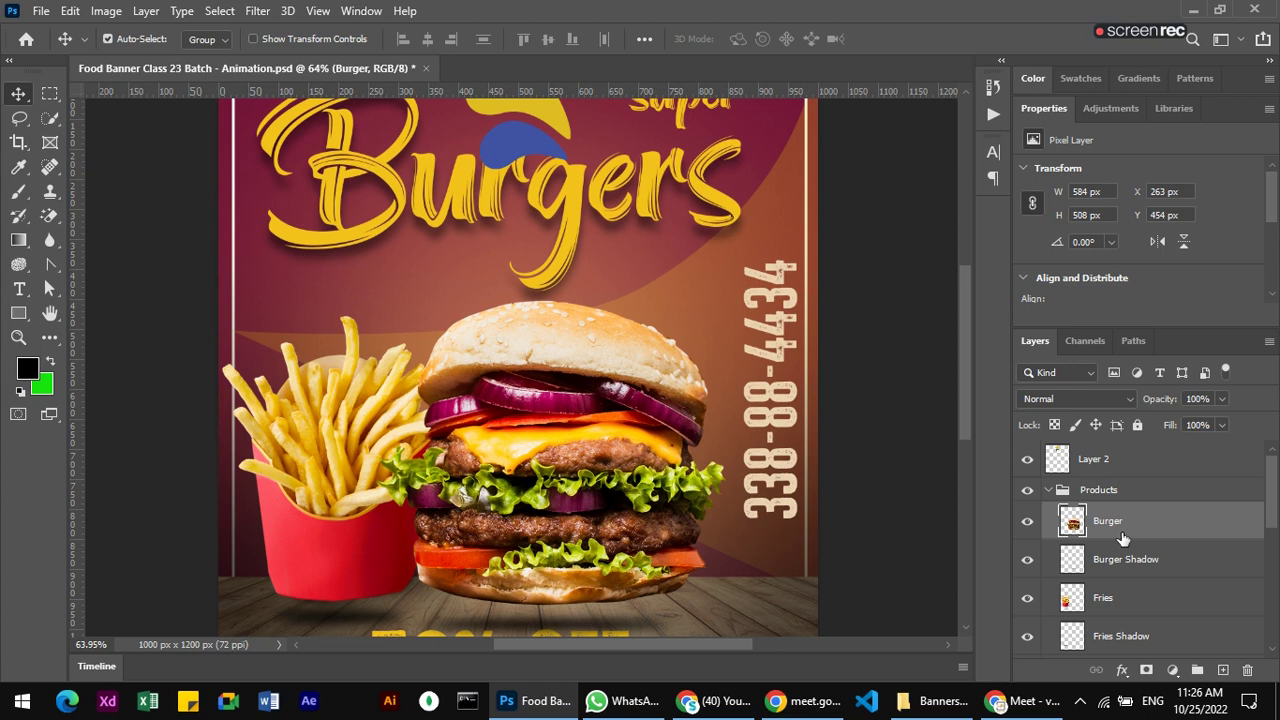
click(1048, 705)
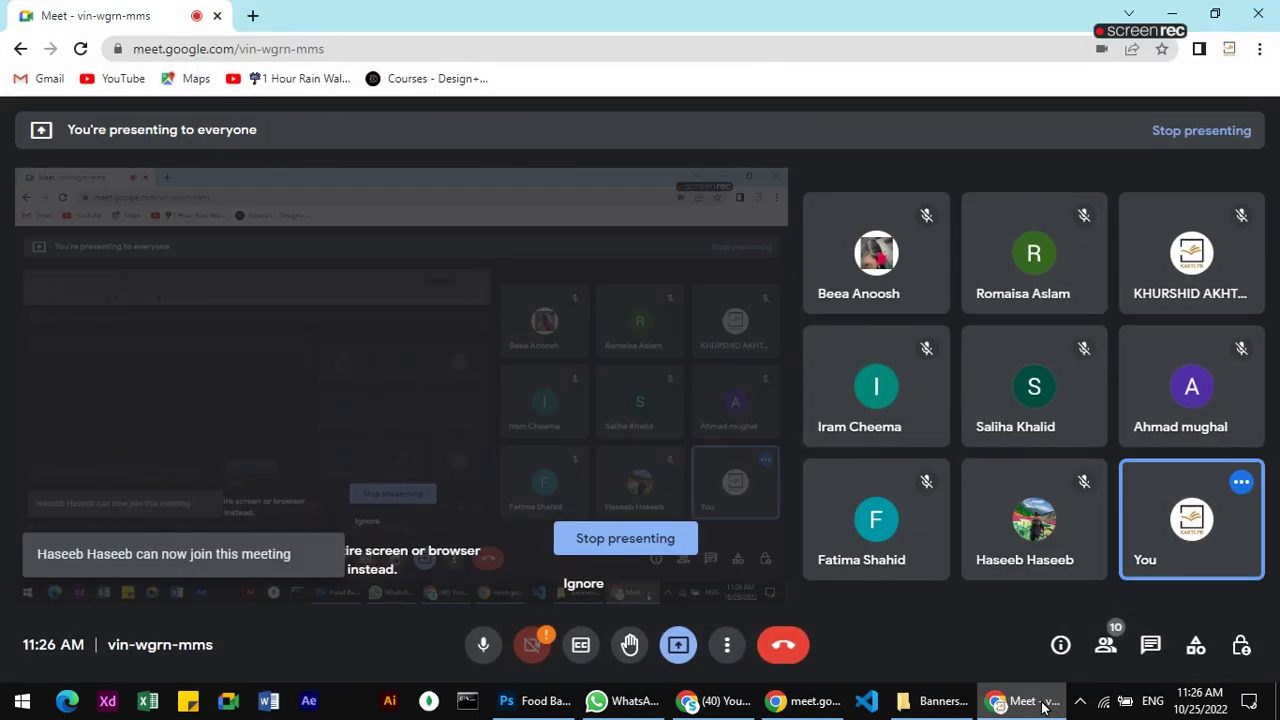
click(1048, 706)
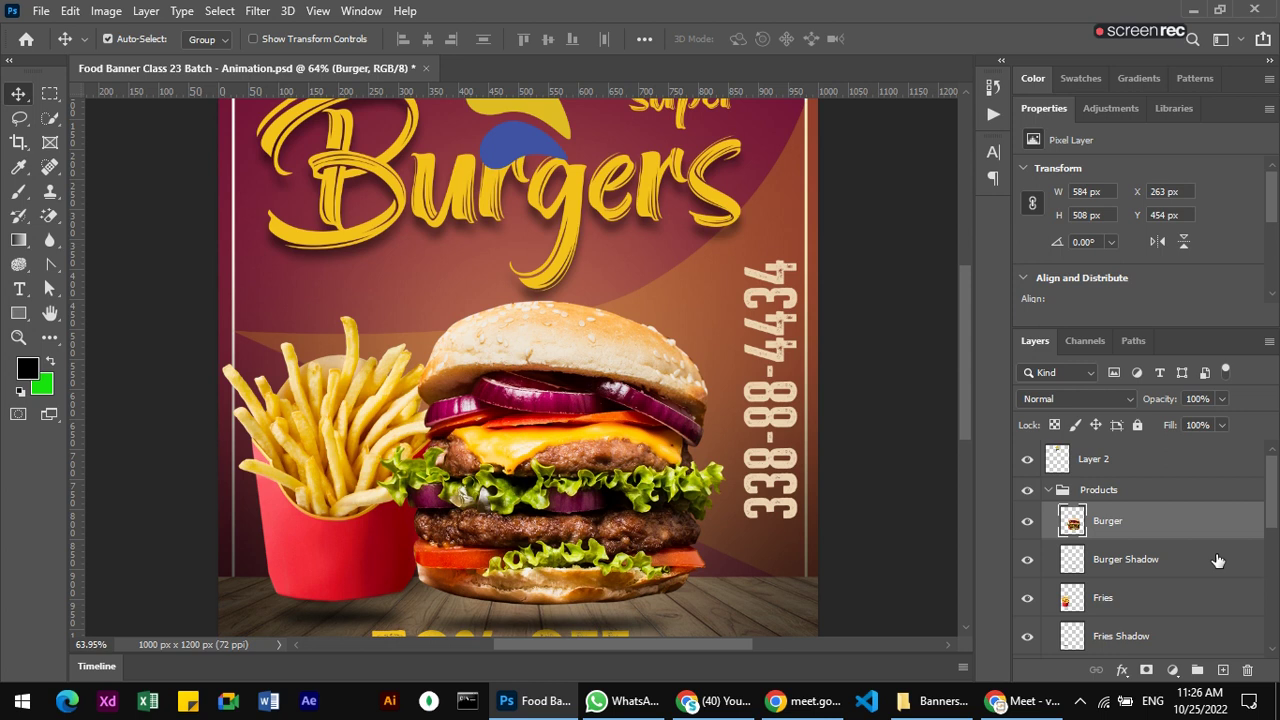
- Convert the Burger layer to a smart object, then check its layer menu without changes
right_click(1118, 522)
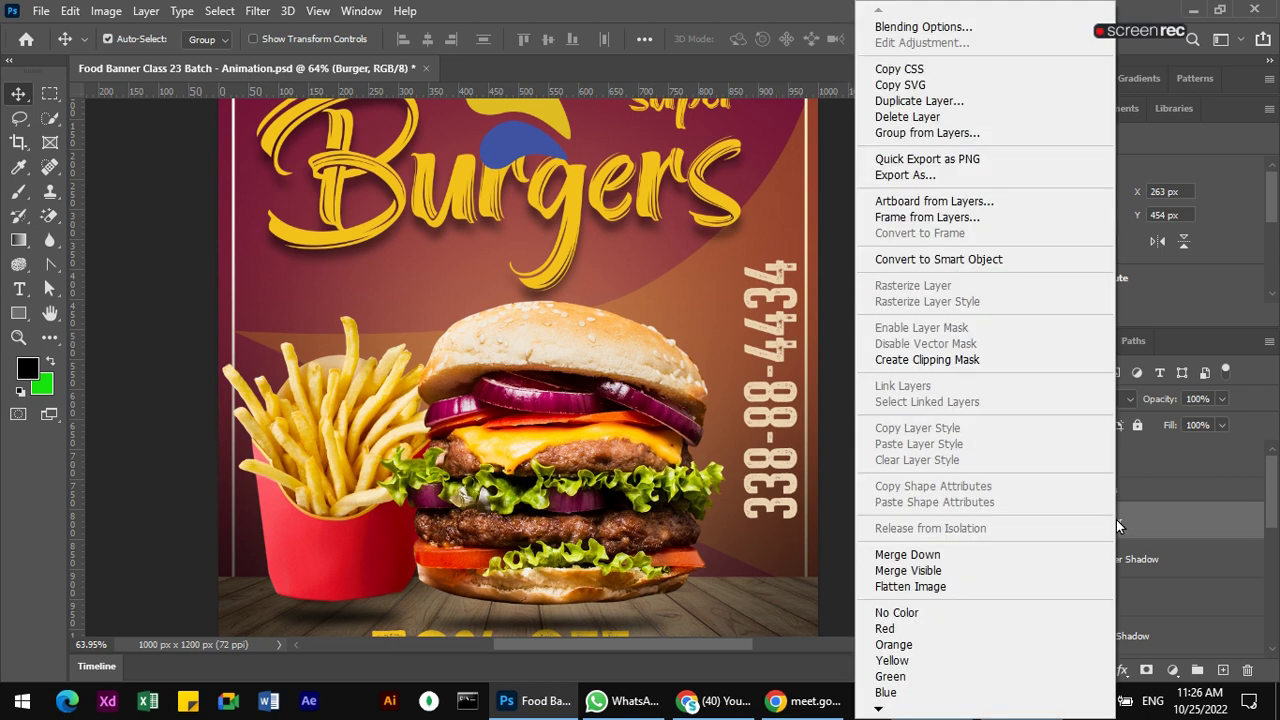
click(983, 259)
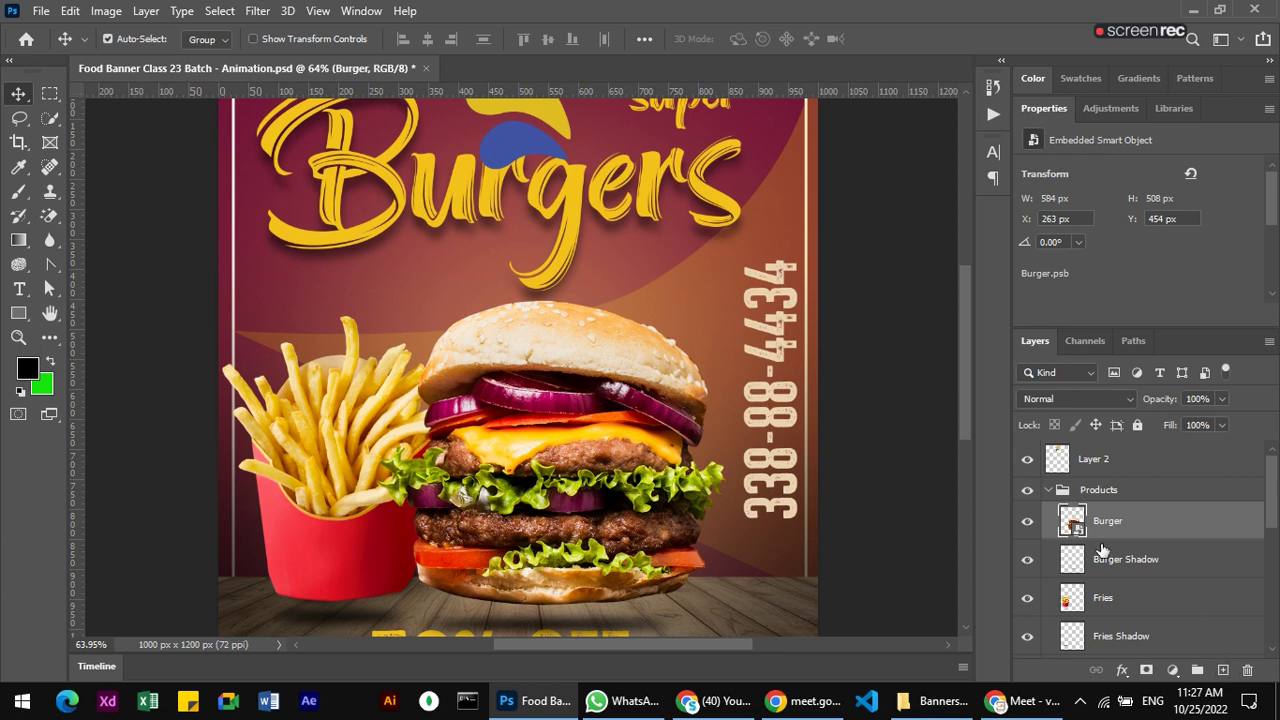
right_click(1113, 533)
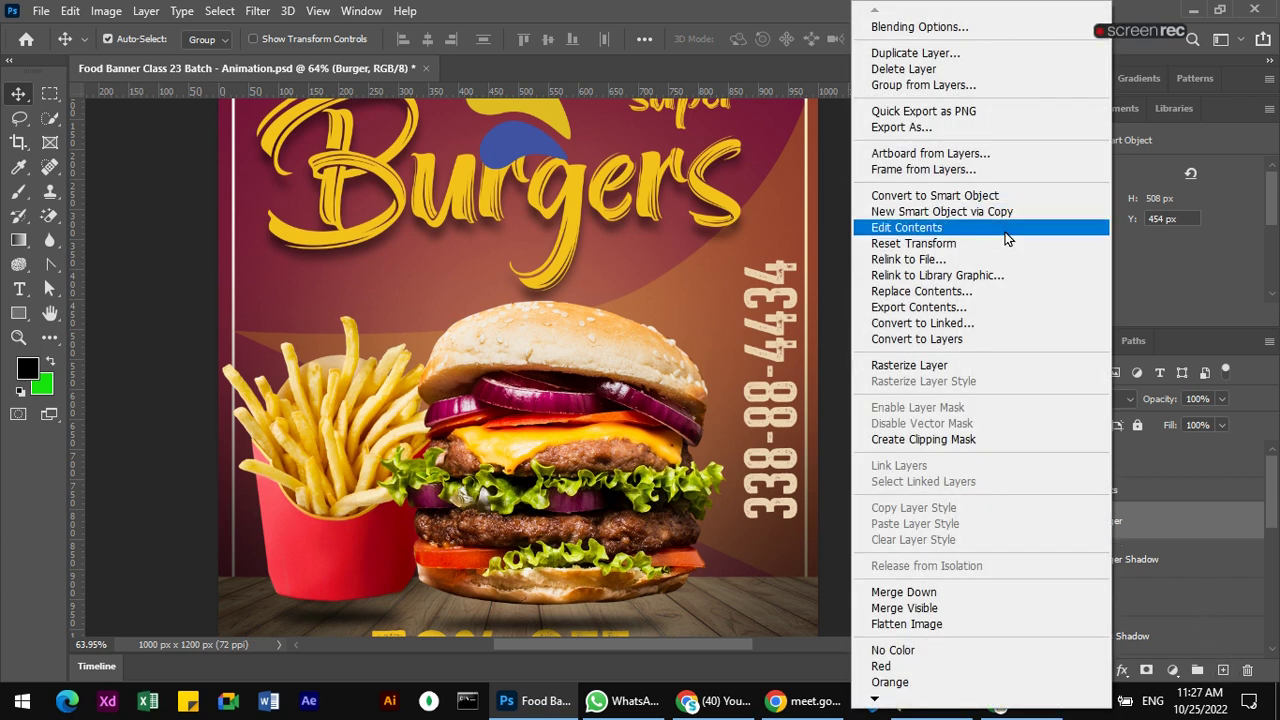
click(1199, 520)
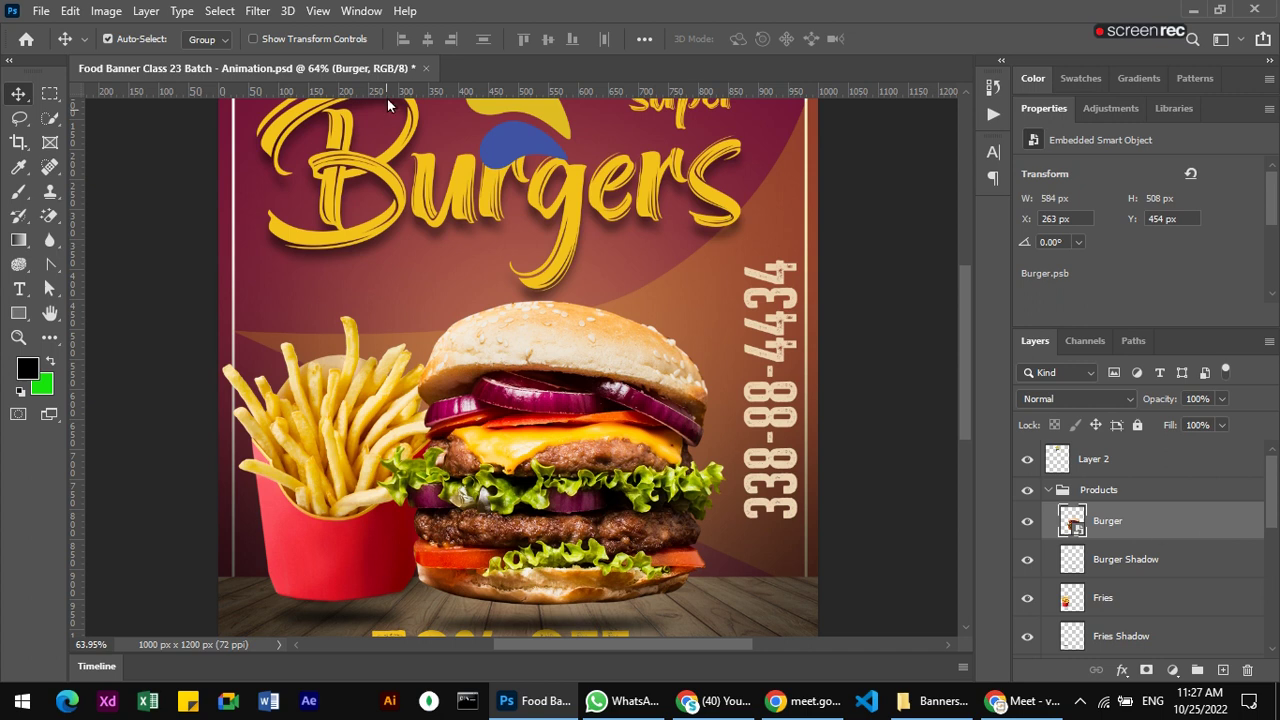
- Show the Timeline panel from the Window menu, keeping Create Video Timeline selected
click(362, 12)
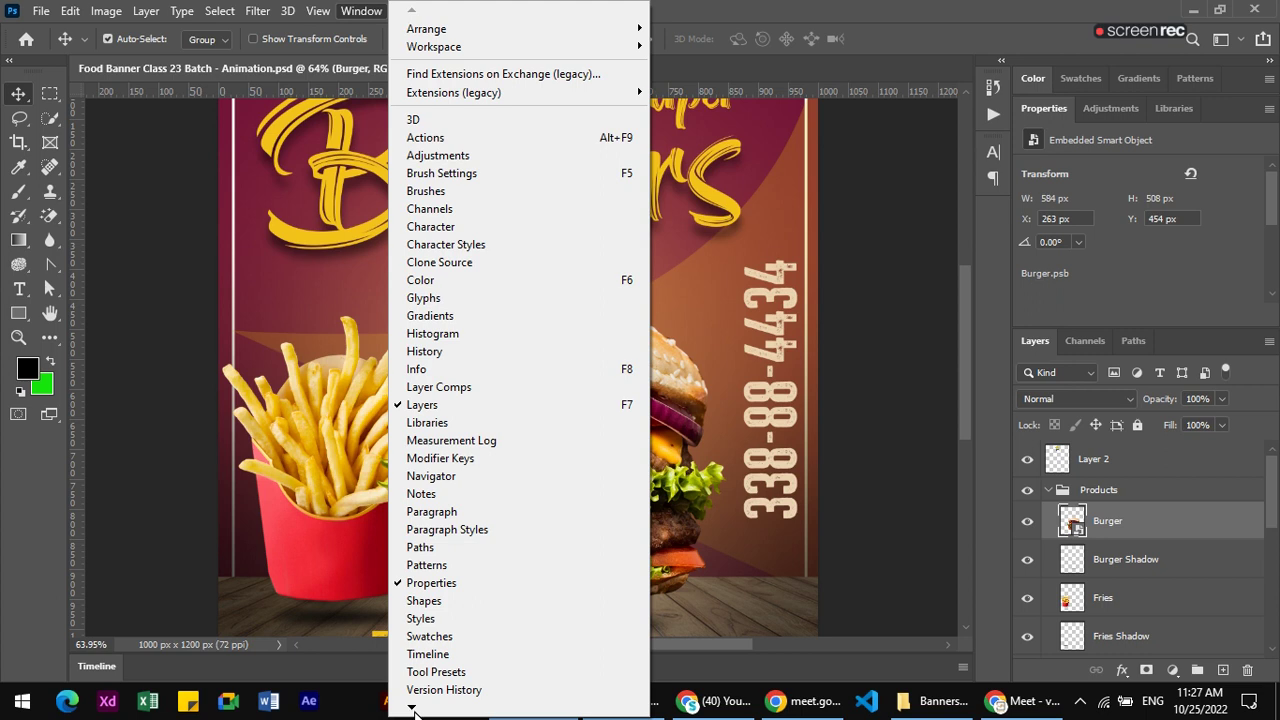
mouse_move(411, 706)
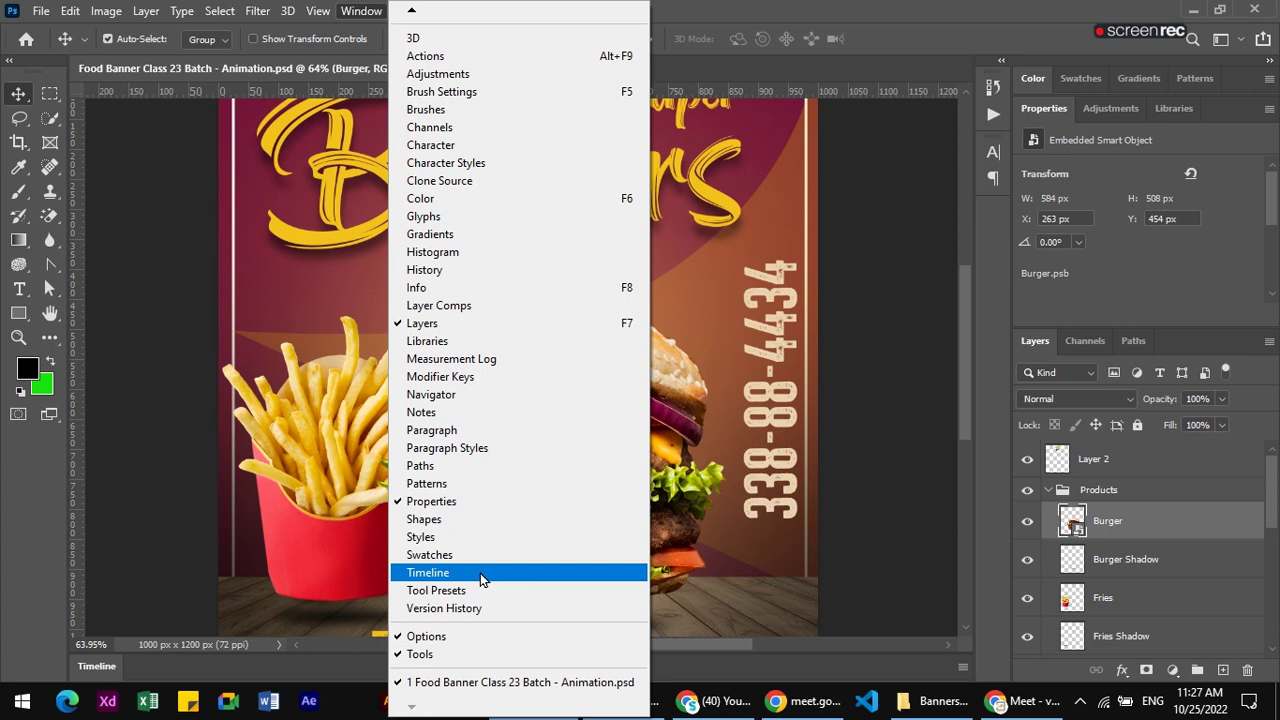
click(480, 573)
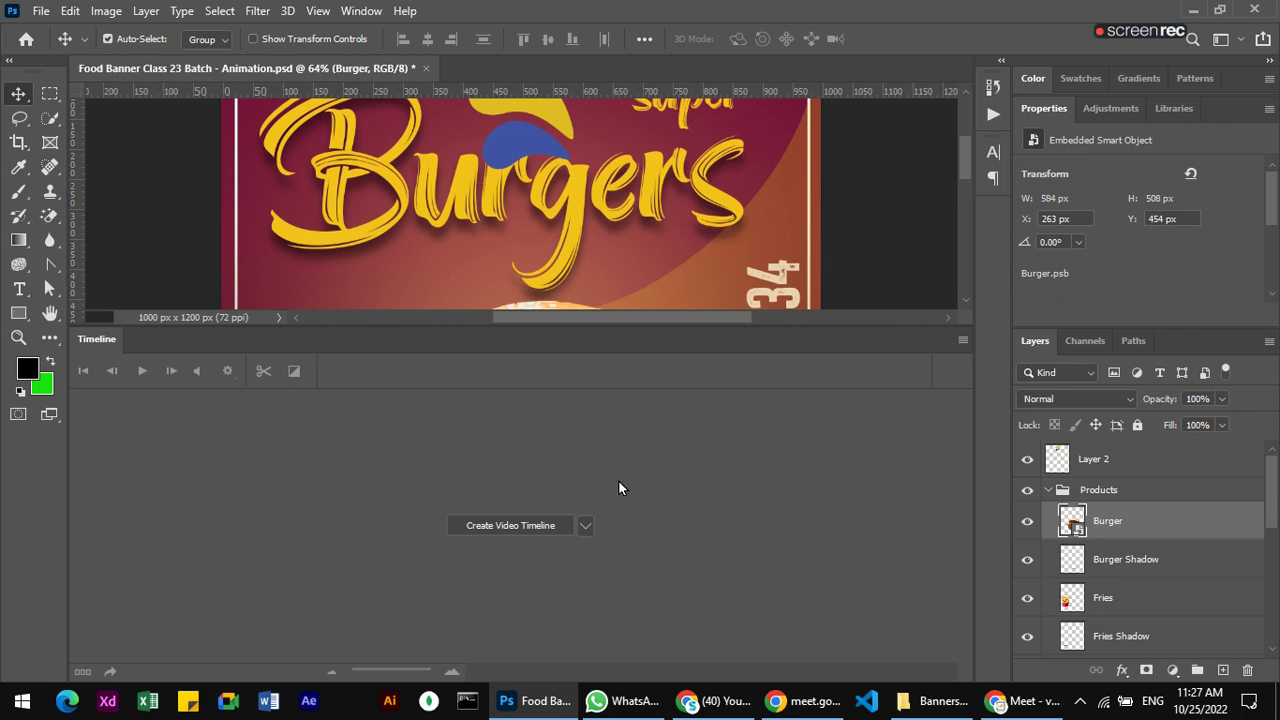
click(586, 527)
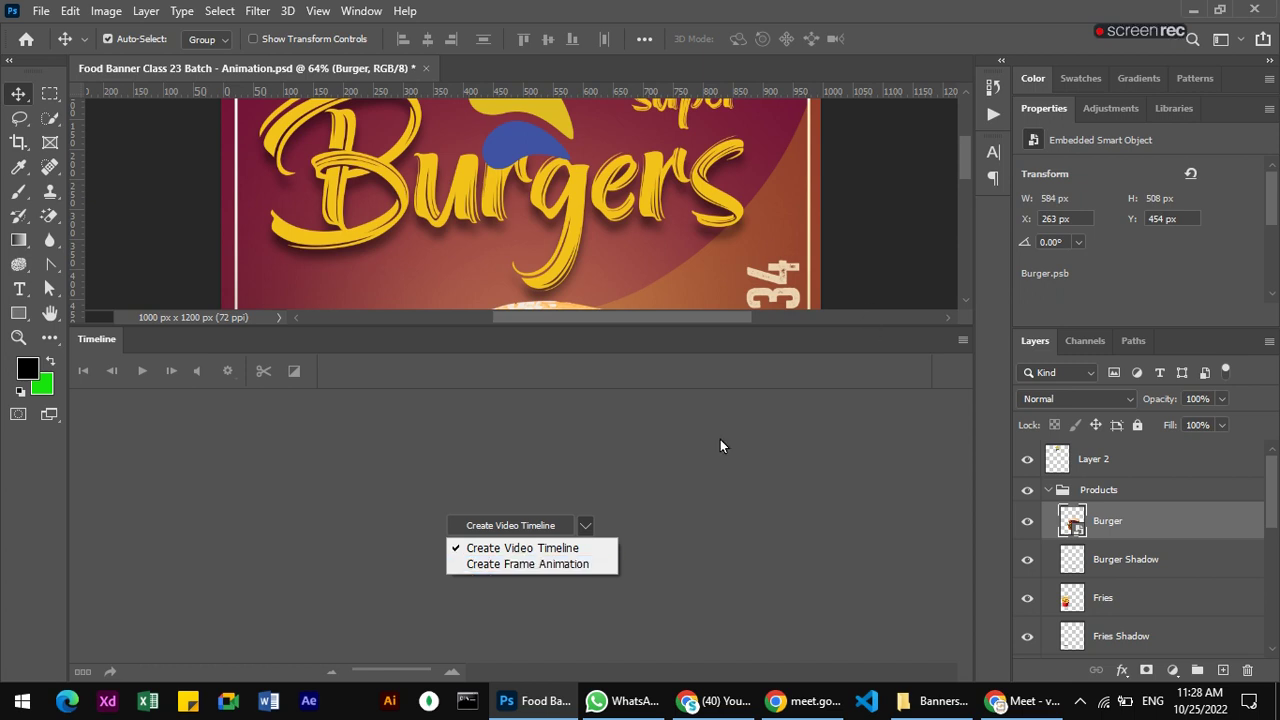
click(720, 510)
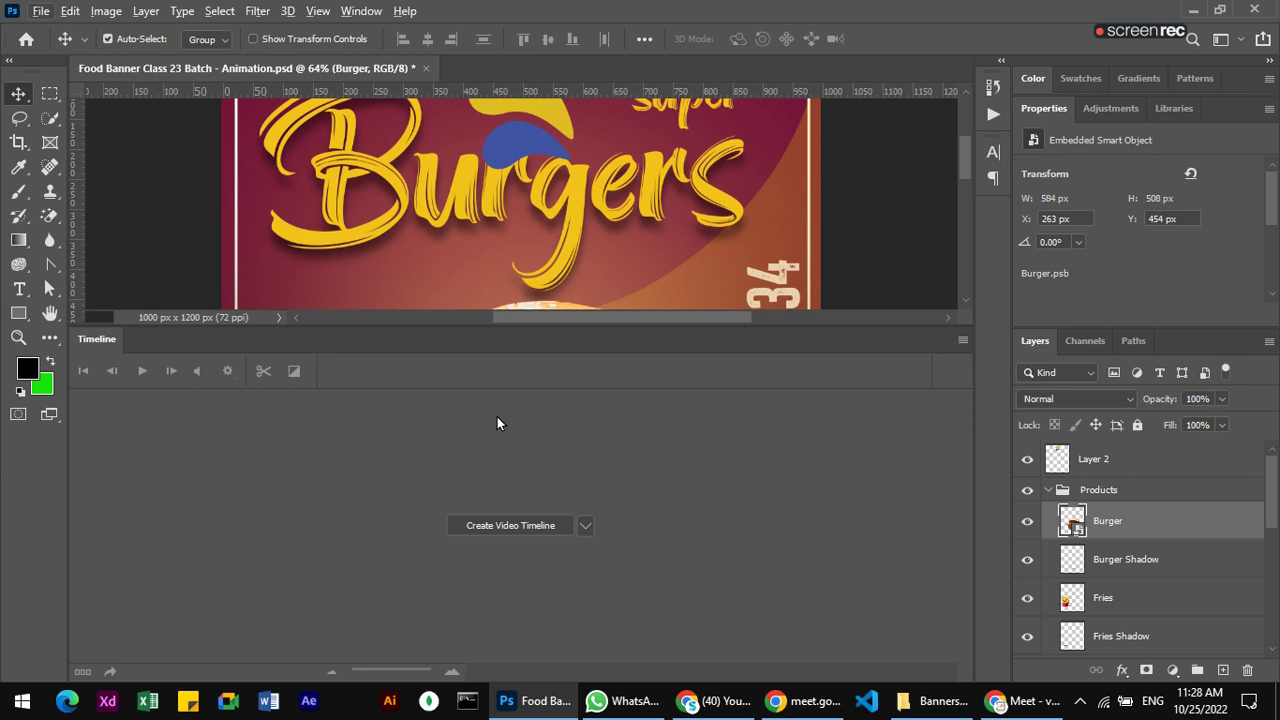
- In PicPick Whiteboard, sketch red boxes and a path line over the banner and Timeline, then clear them
key(ctrl+shift+w)
mouse_move(177, 236)
mouse_down()
mouse_move(192, 305)
mouse_move(147, 235)
mouse_up()
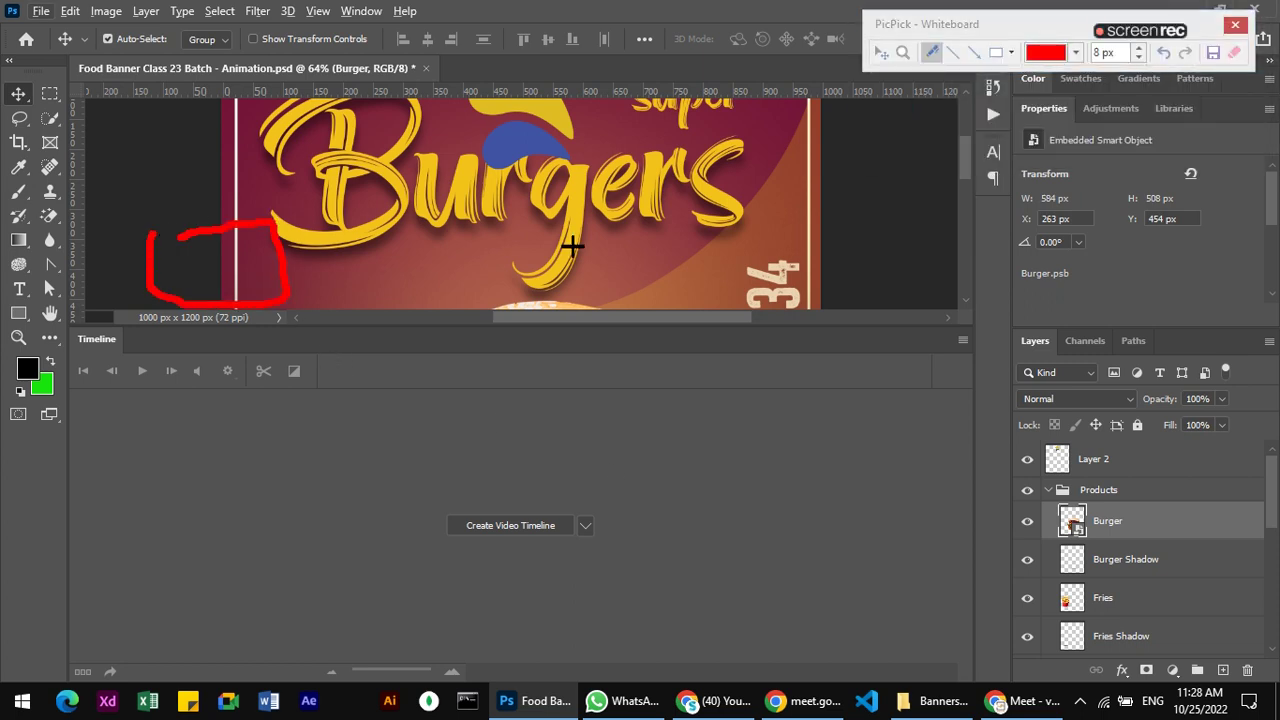
mouse_move(677, 206)
mouse_down()
mouse_move(729, 280)
mouse_move(700, 213)
mouse_up()
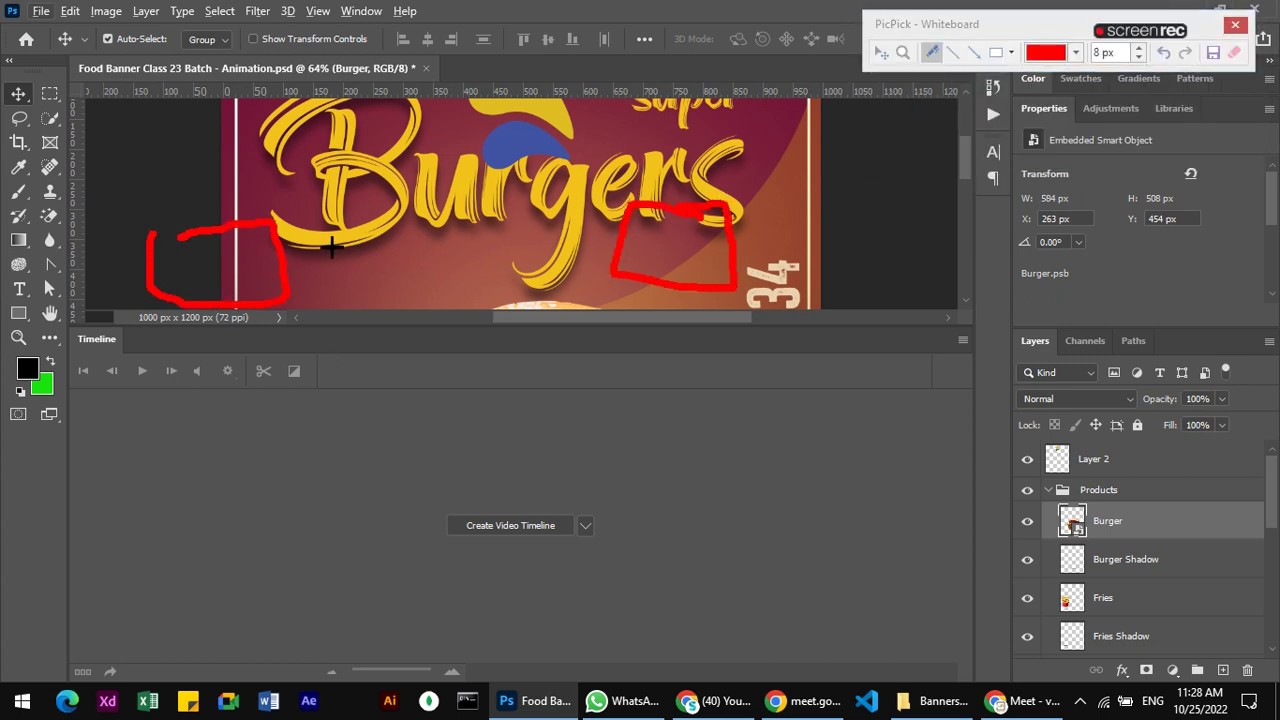
drag(236, 264, 704, 250)
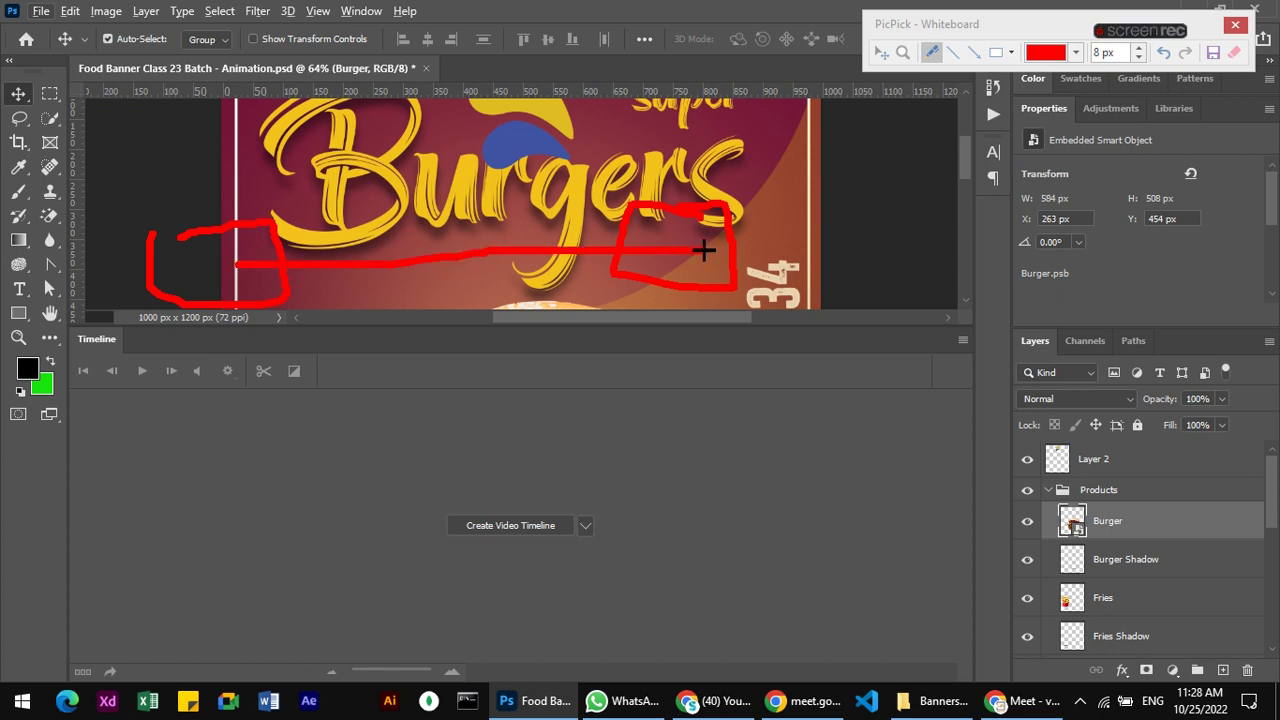
drag(206, 386, 162, 376)
mouse_move(345, 380)
mouse_down()
mouse_move(426, 389)
mouse_move(354, 362)
mouse_up()
mouse_move(450, 387)
mouse_down()
mouse_move(594, 386)
mouse_move(474, 374)
mouse_up()
key(Escape)
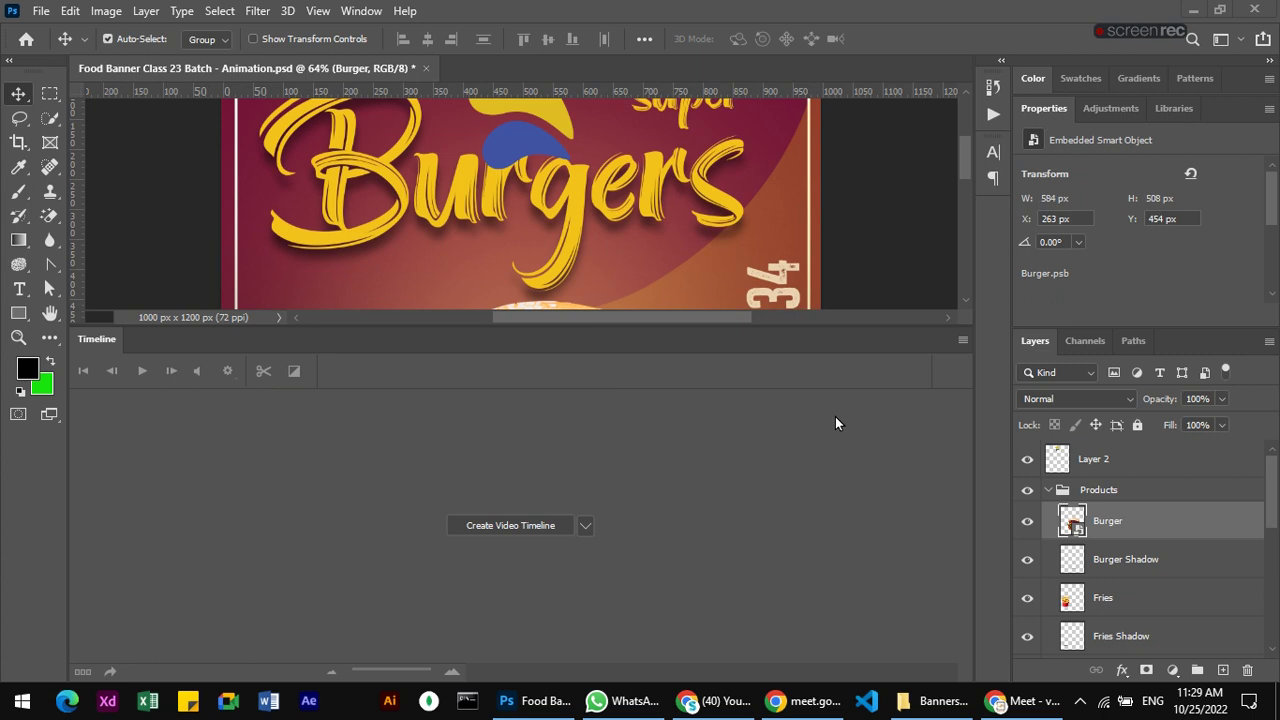
- Create the video timeline with 5-second, 30 fps layer tracks and enlarge the canvas area
click(586, 528)
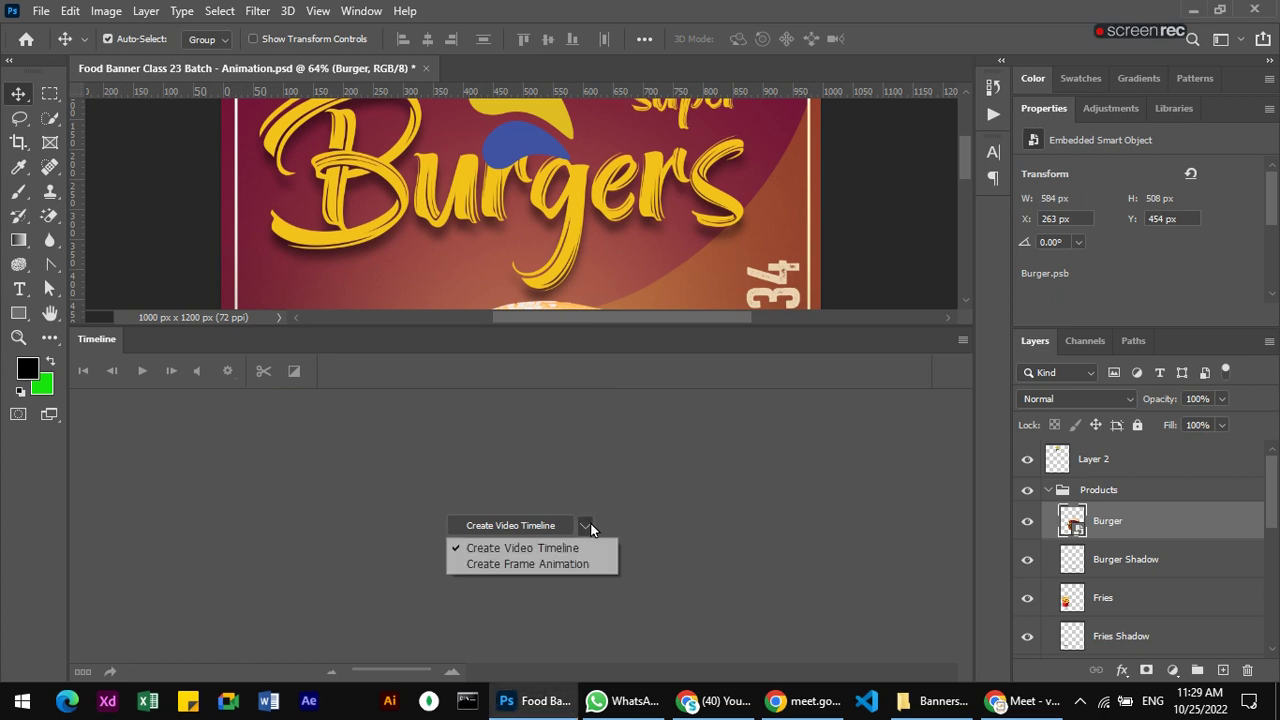
click(537, 549)
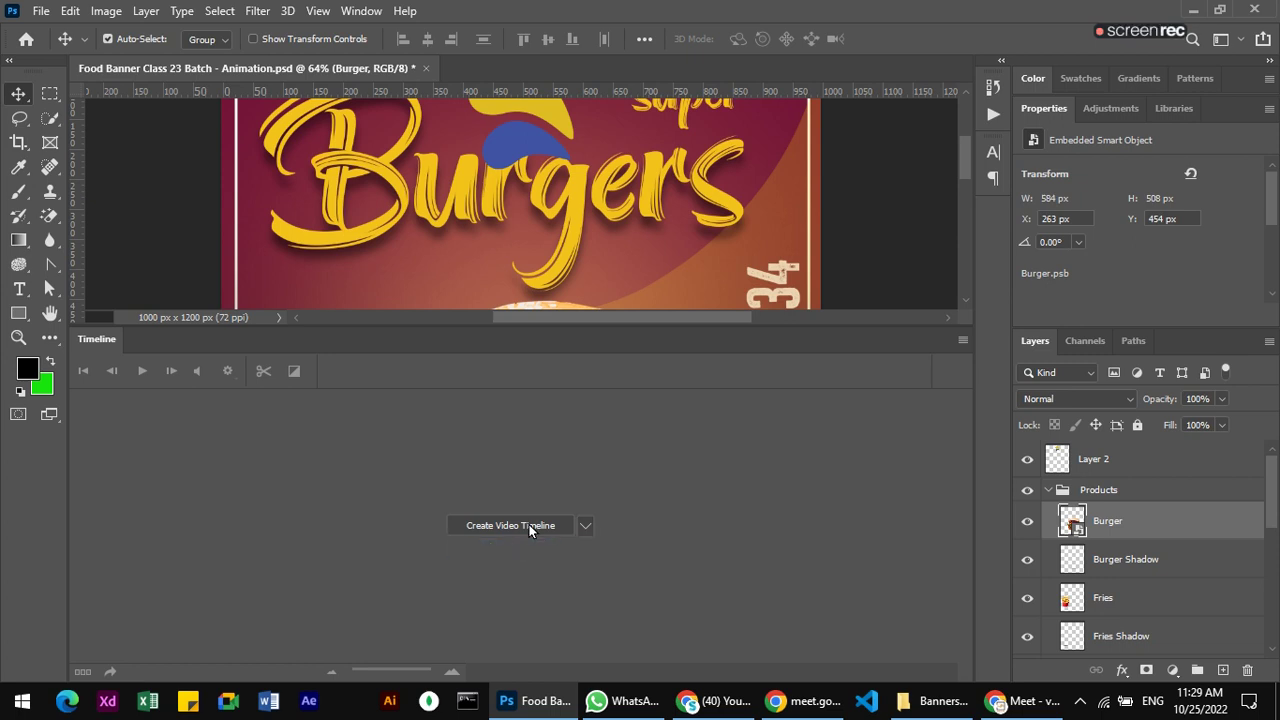
click(529, 527)
click(533, 529)
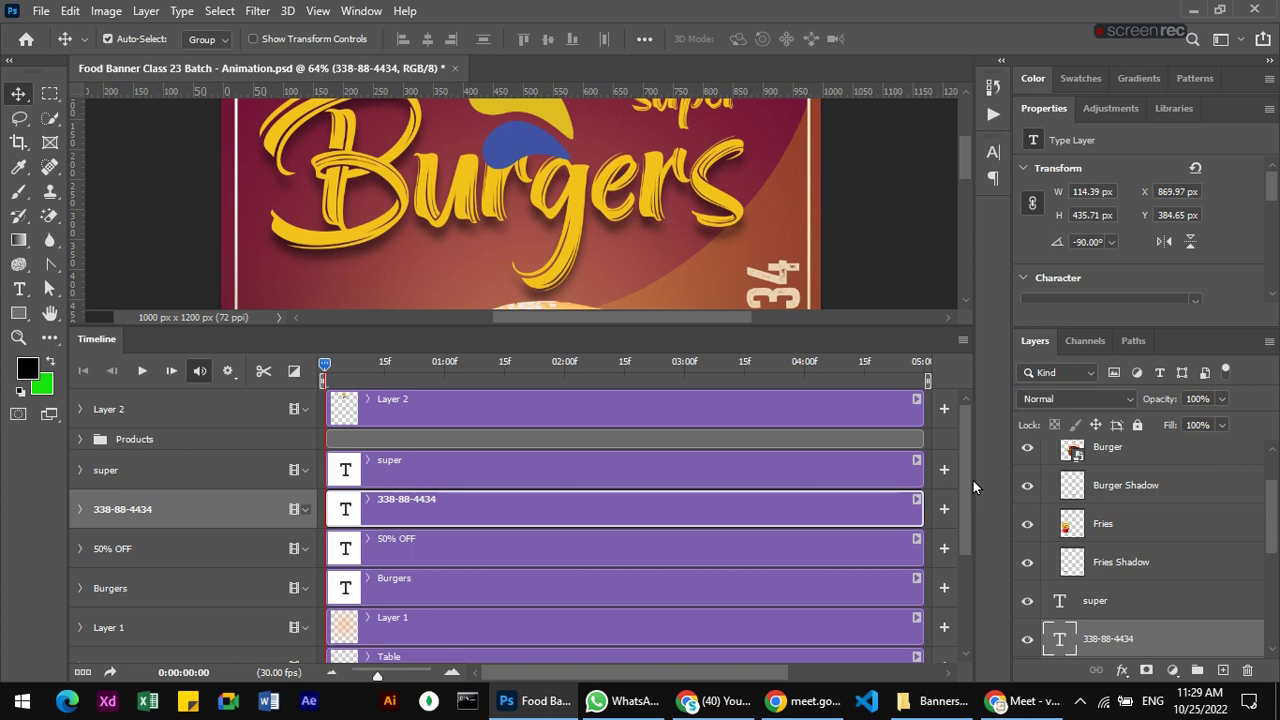
drag(969, 471, 952, 520)
scroll(952, 515, down, 3)
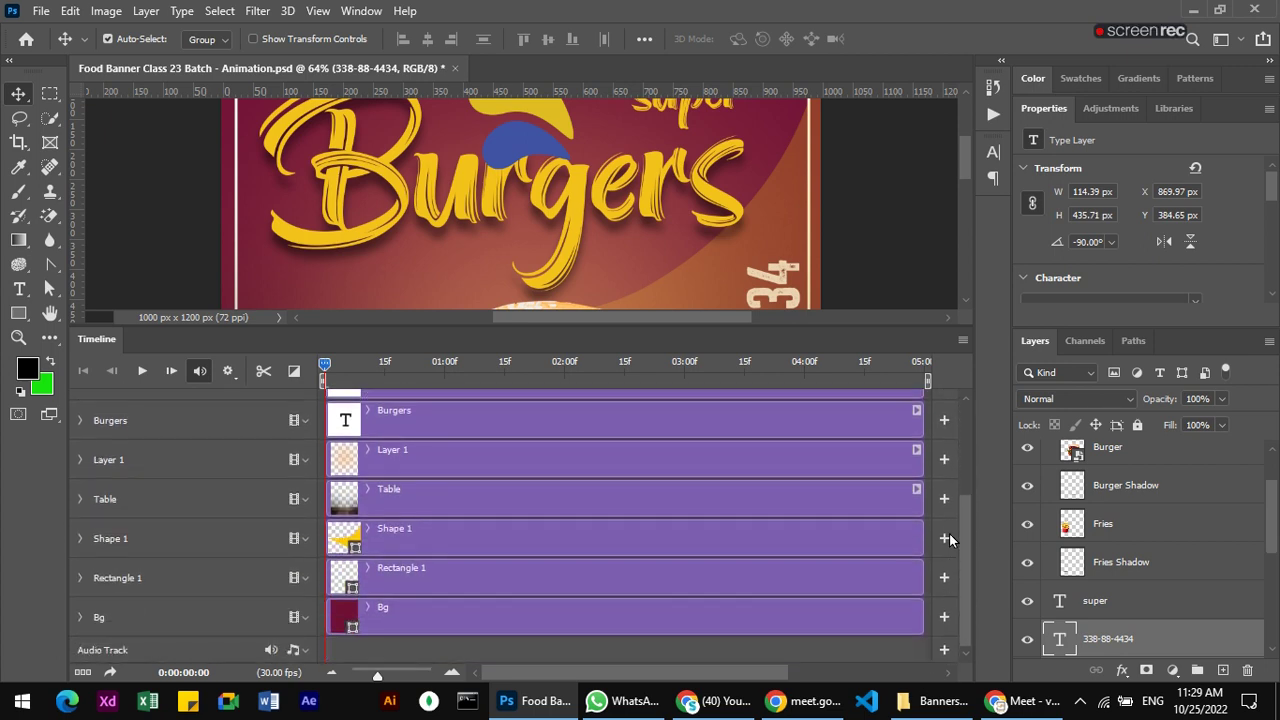
scroll(952, 540, up, 4)
mouse_move(767, 326)
mouse_down()
mouse_move(762, 452)
mouse_move(765, 330)
mouse_up()
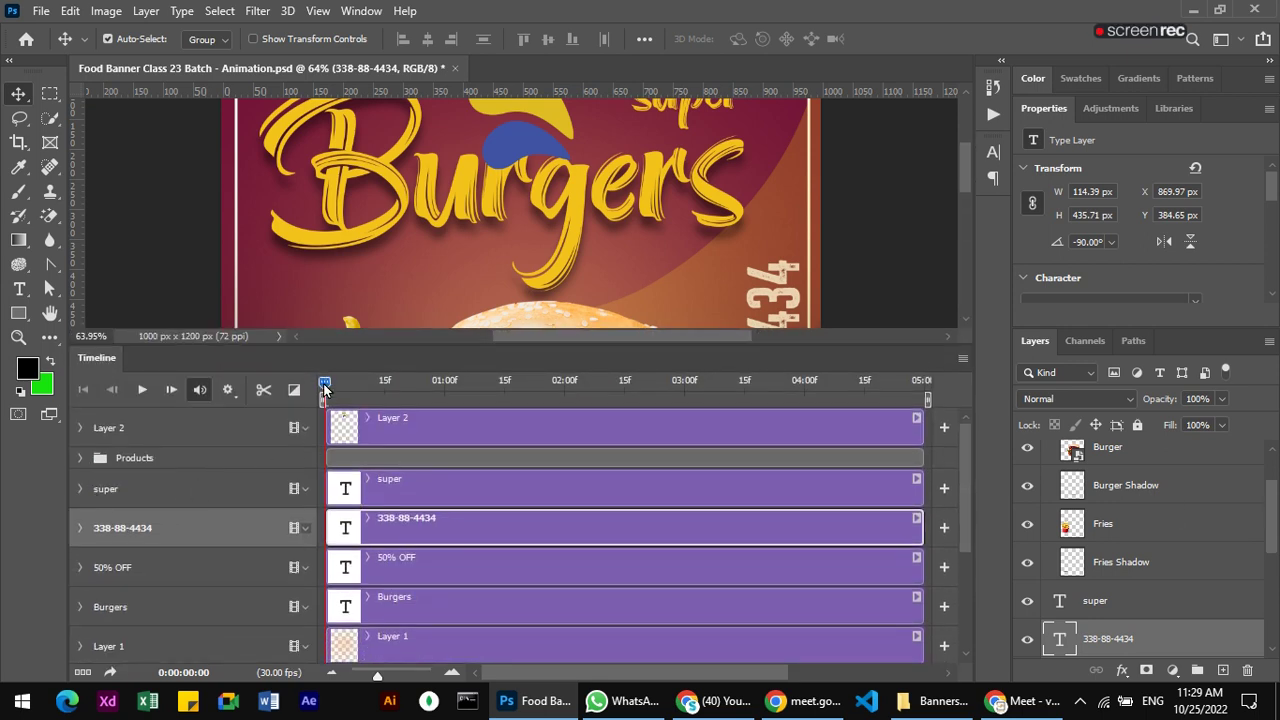
- Scrub the playhead to preview, reselect the Burger layer, and enlarge the canvas area
drag(324, 383, 392, 384)
drag(473, 384, 301, 371)
drag(1272, 530, 1274, 512)
click(1151, 510)
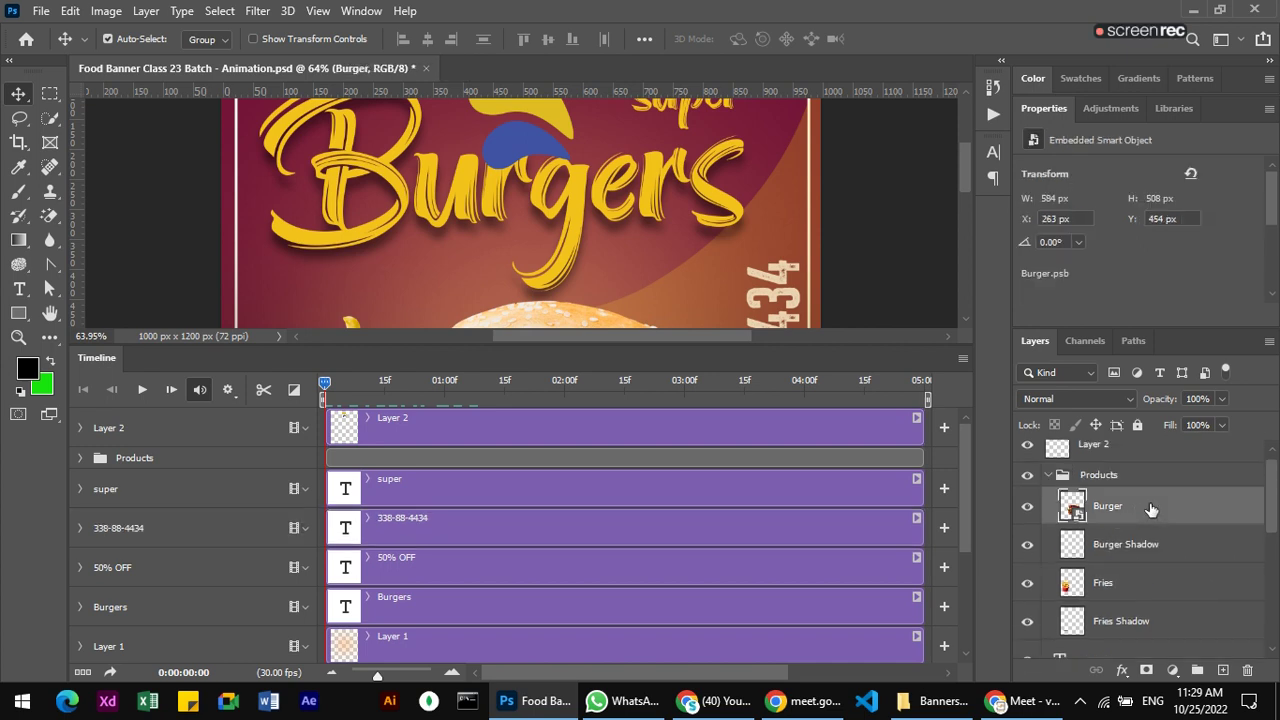
click(1143, 563)
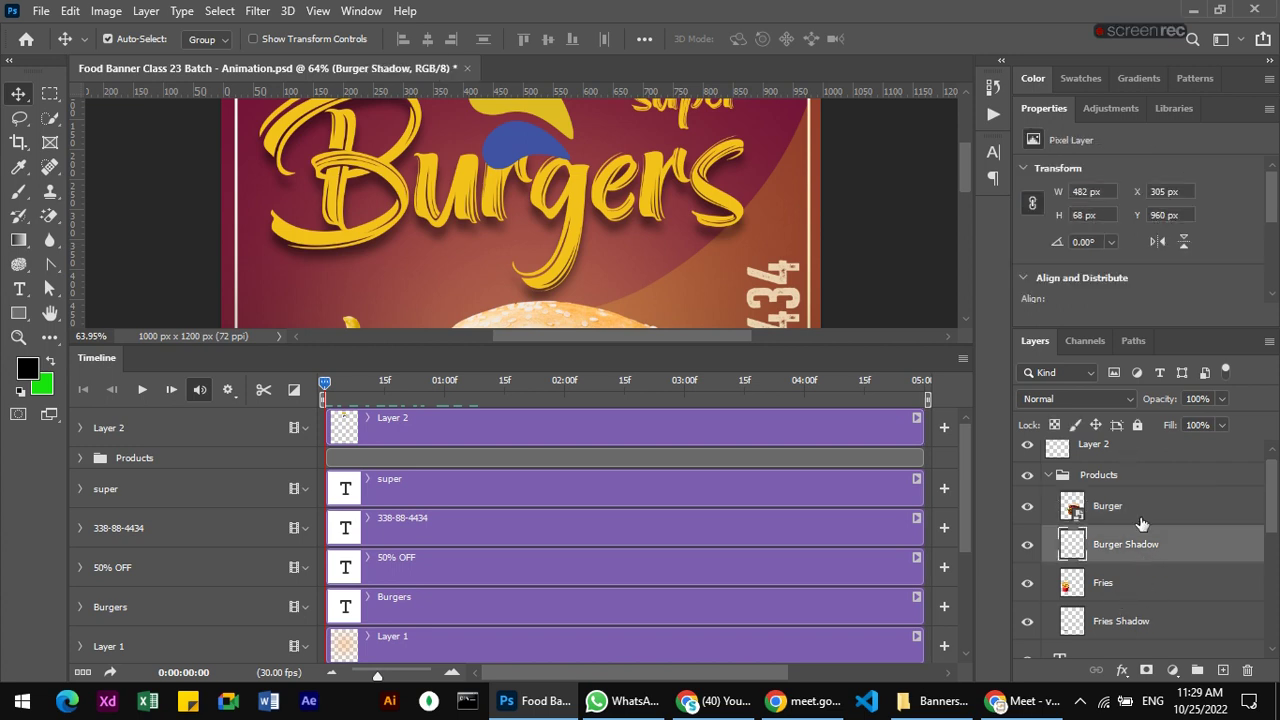
click(1140, 517)
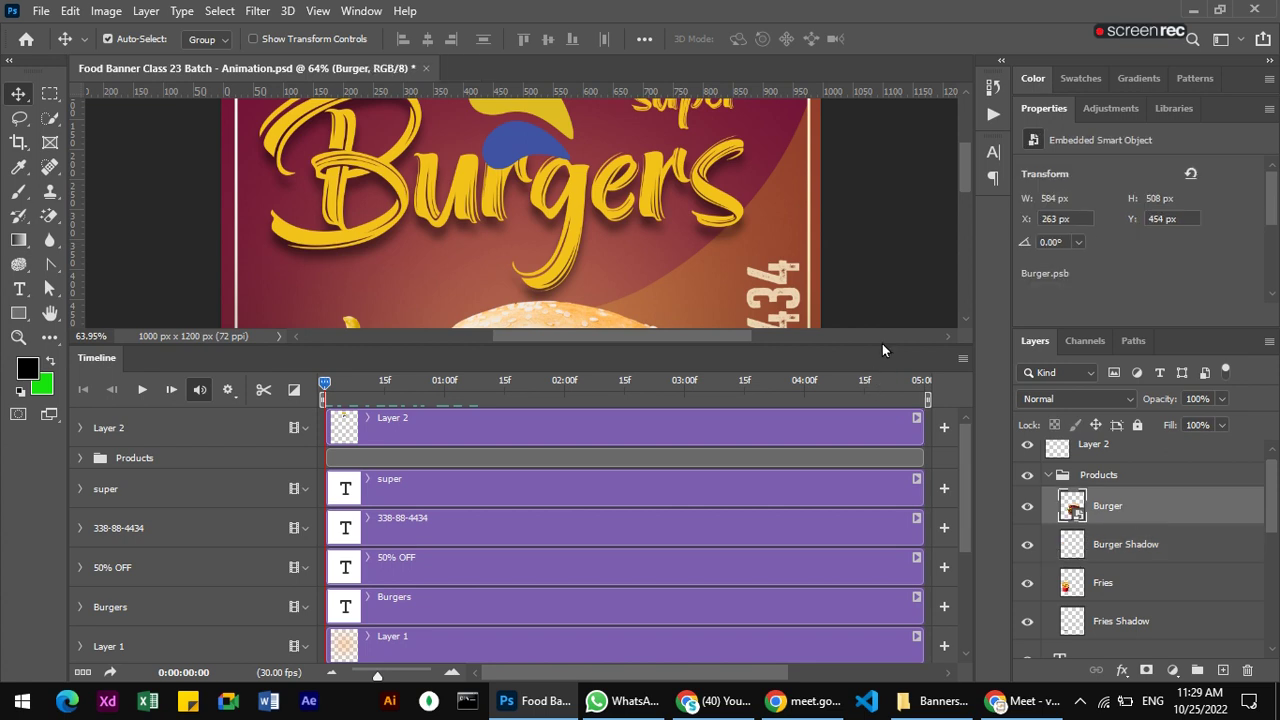
drag(882, 346, 882, 403)
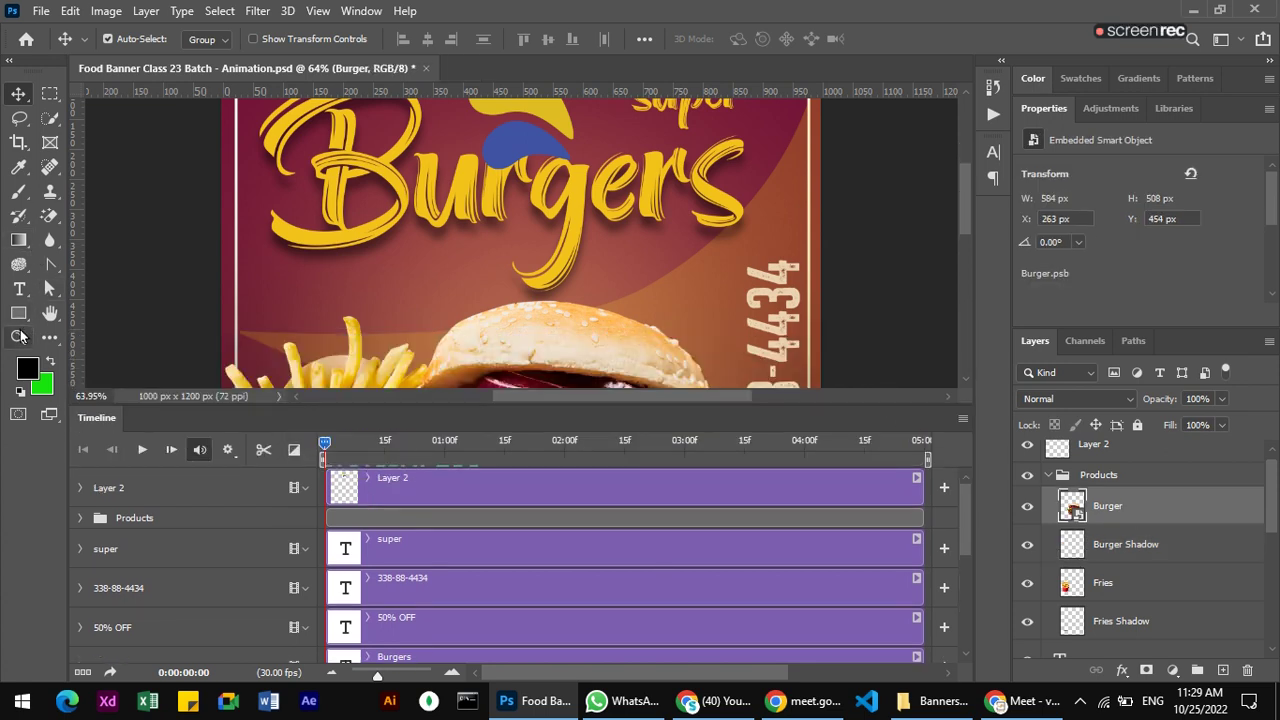
- Zoom out and pan so the whole burger and fries are in view
click(18, 337)
mouse_move(458, 303)
mouse_down()
mouse_move(415, 260)
mouse_move(171, 306)
mouse_up()
click(52, 318)
drag(430, 292, 445, 146)
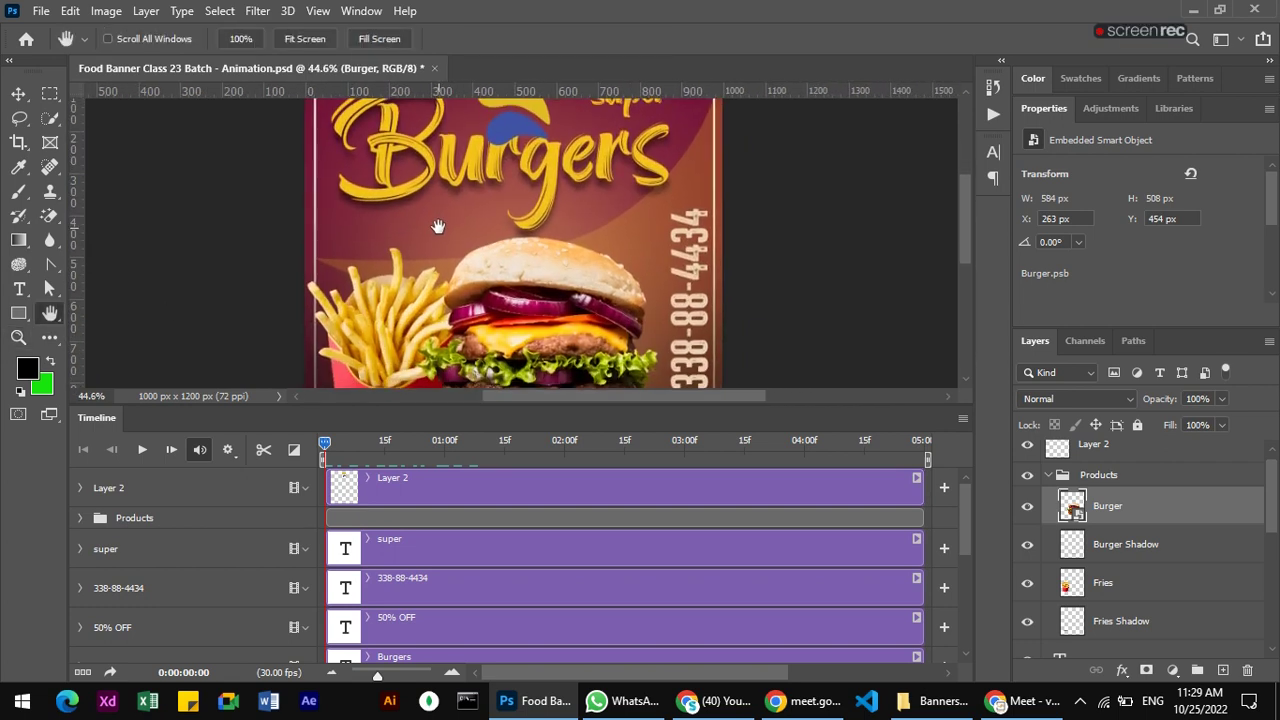
click(18, 93)
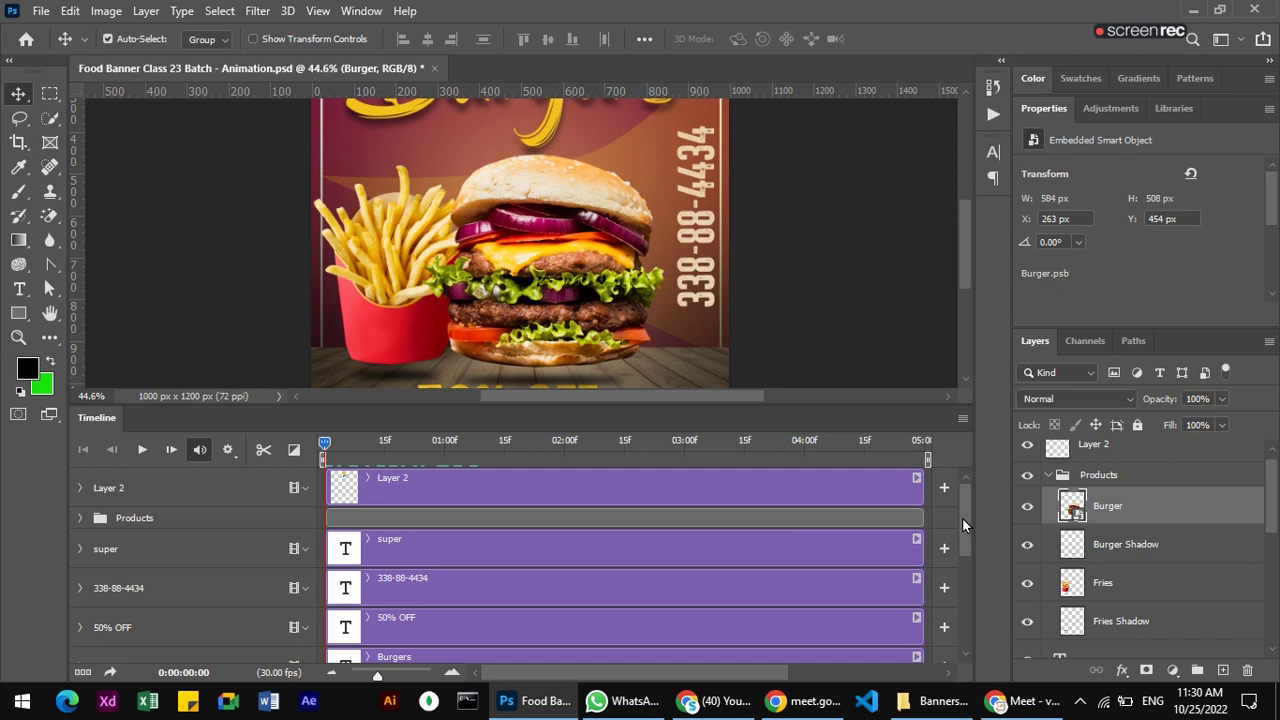
- Expand the Products group in the timeline to list its Burger, Burger Shadow and Fries tracks
drag(962, 518, 962, 545)
scroll(961, 542, down, 1)
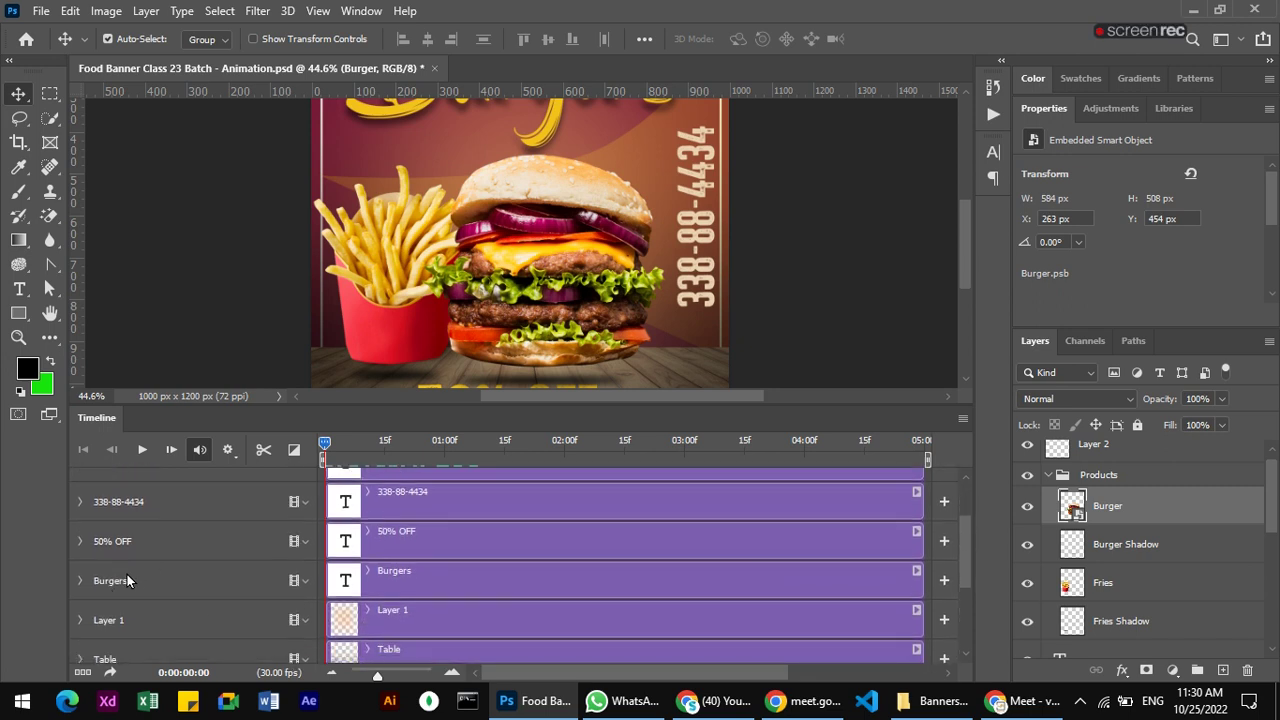
click(431, 584)
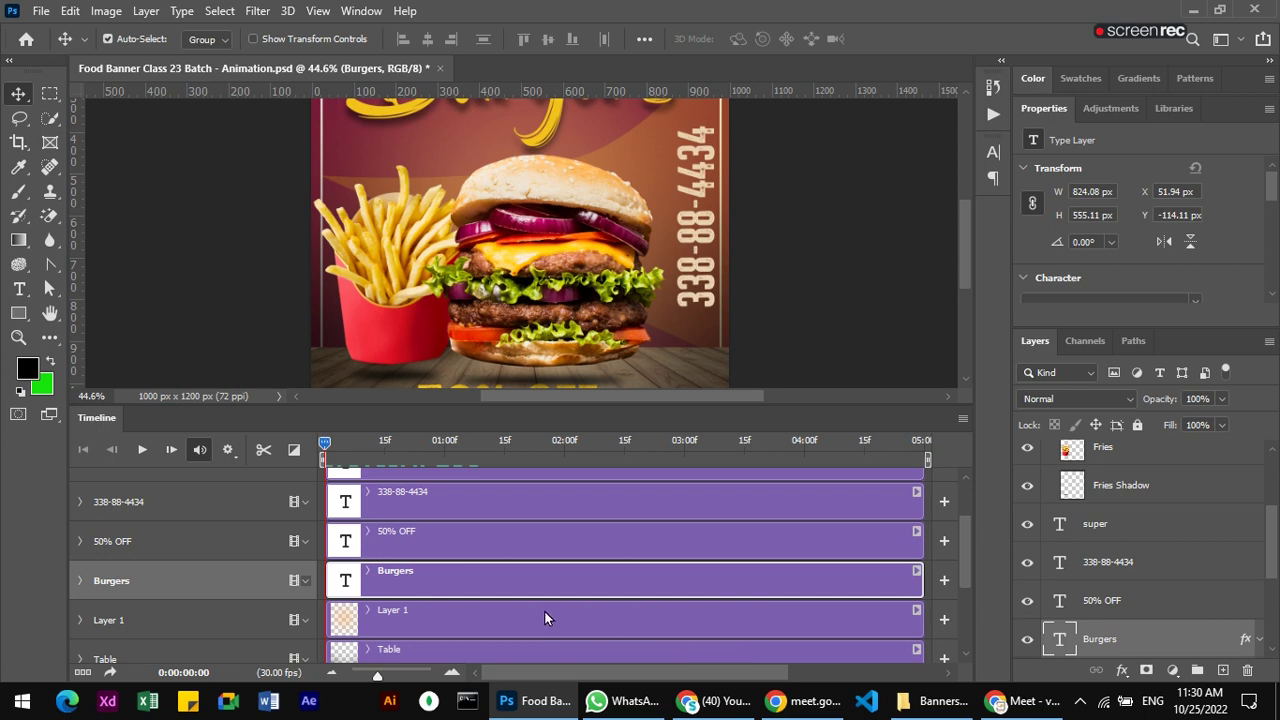
mouse_move(964, 576)
mouse_down()
mouse_move(955, 632)
mouse_move(949, 534)
mouse_up()
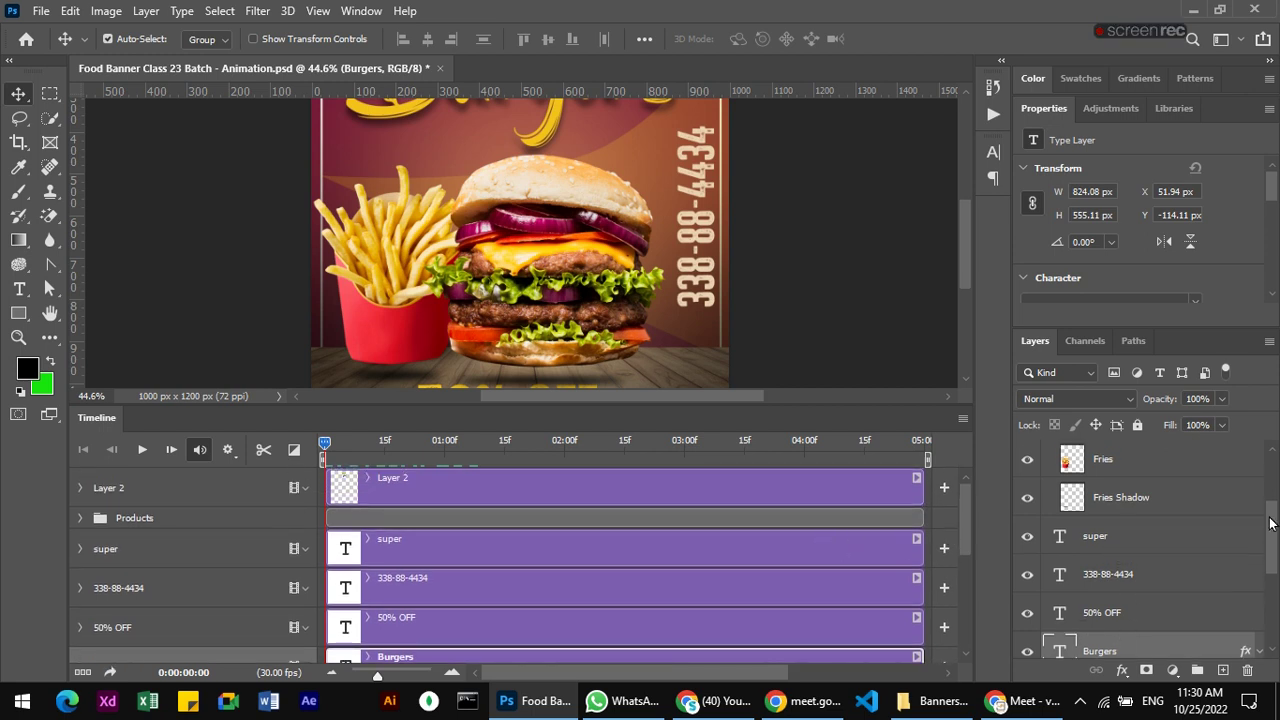
scroll(1200, 535, up, 3)
click(1163, 530)
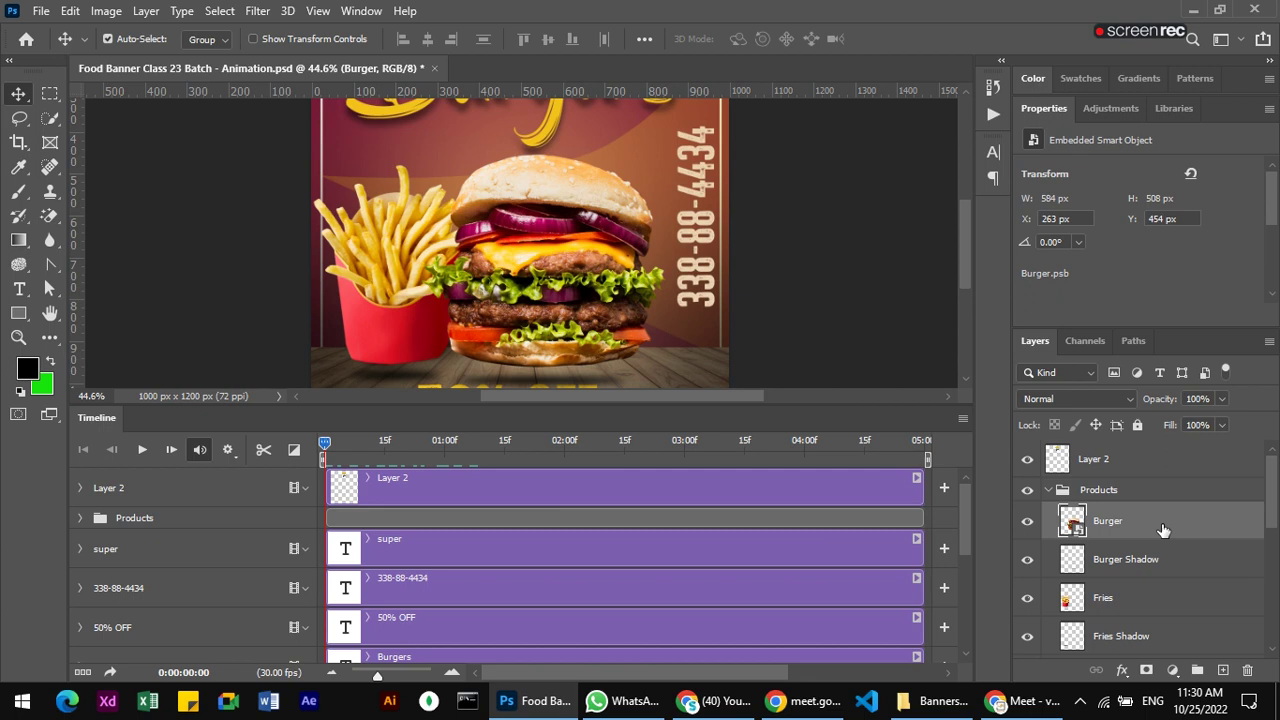
click(1048, 490)
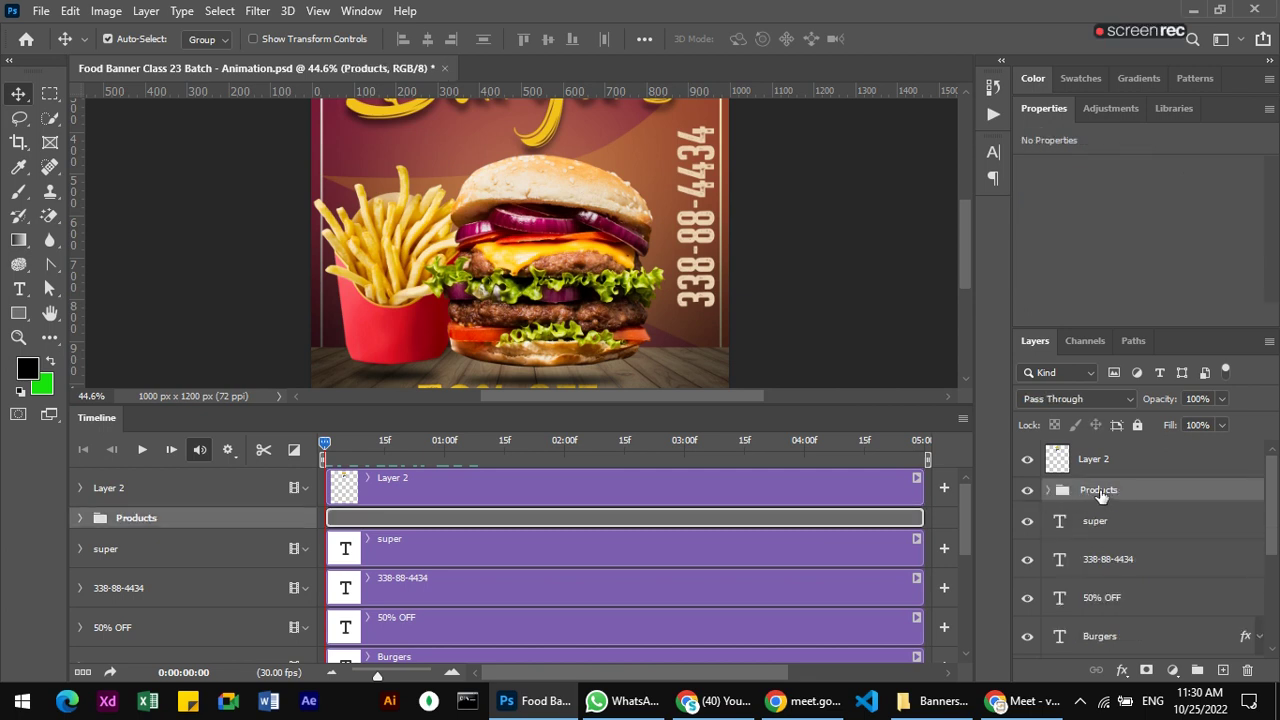
click(80, 518)
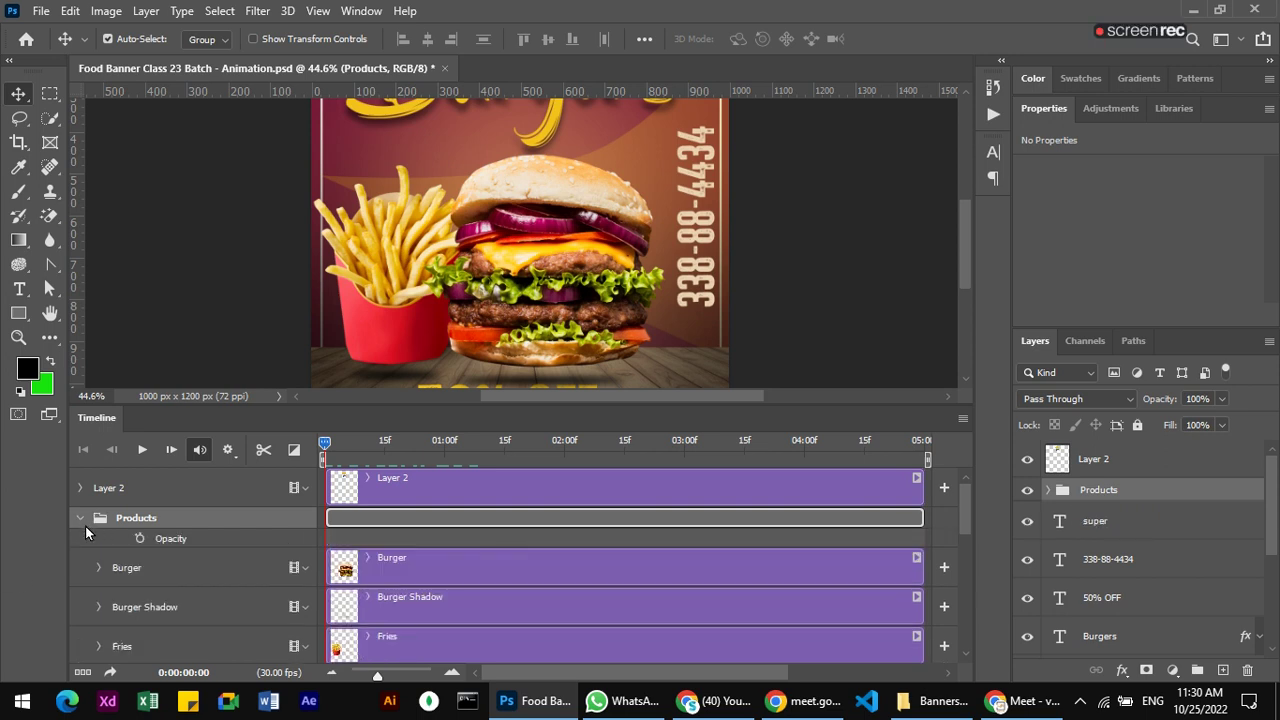
click(166, 577)
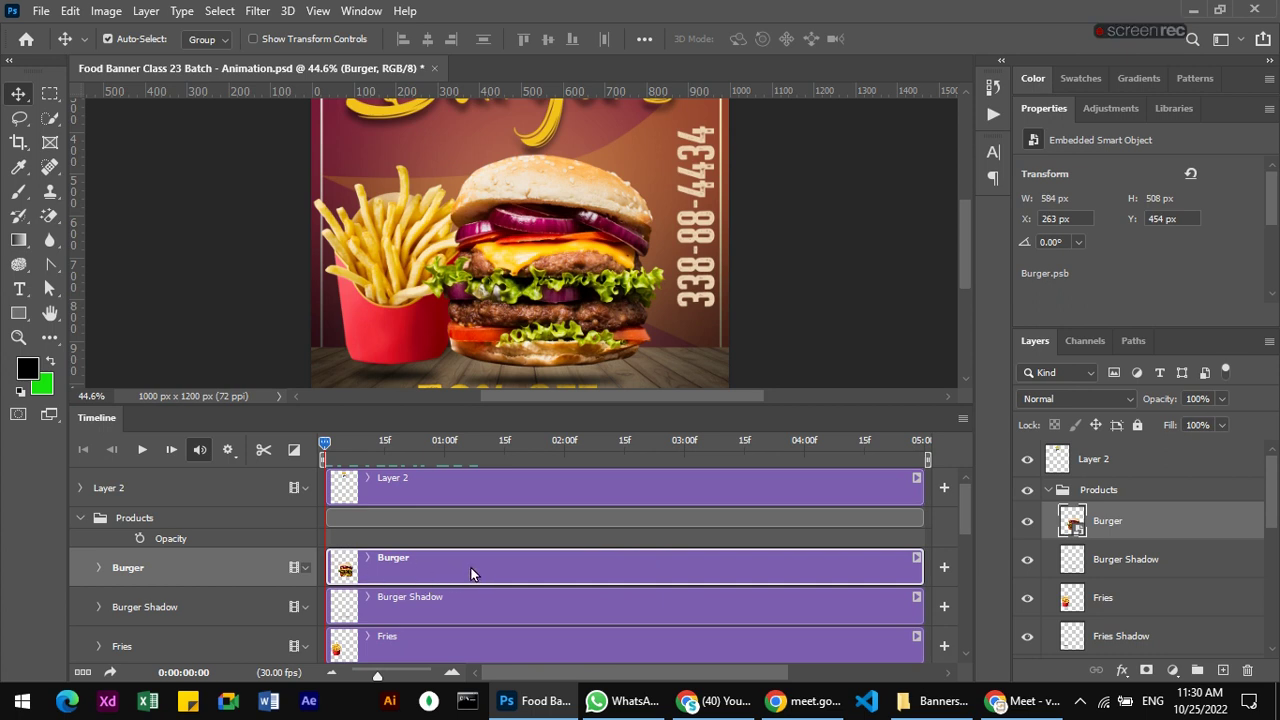
- Expand the Burger track's Transform, Opacity and Style properties and zoom the timeline out
click(98, 567)
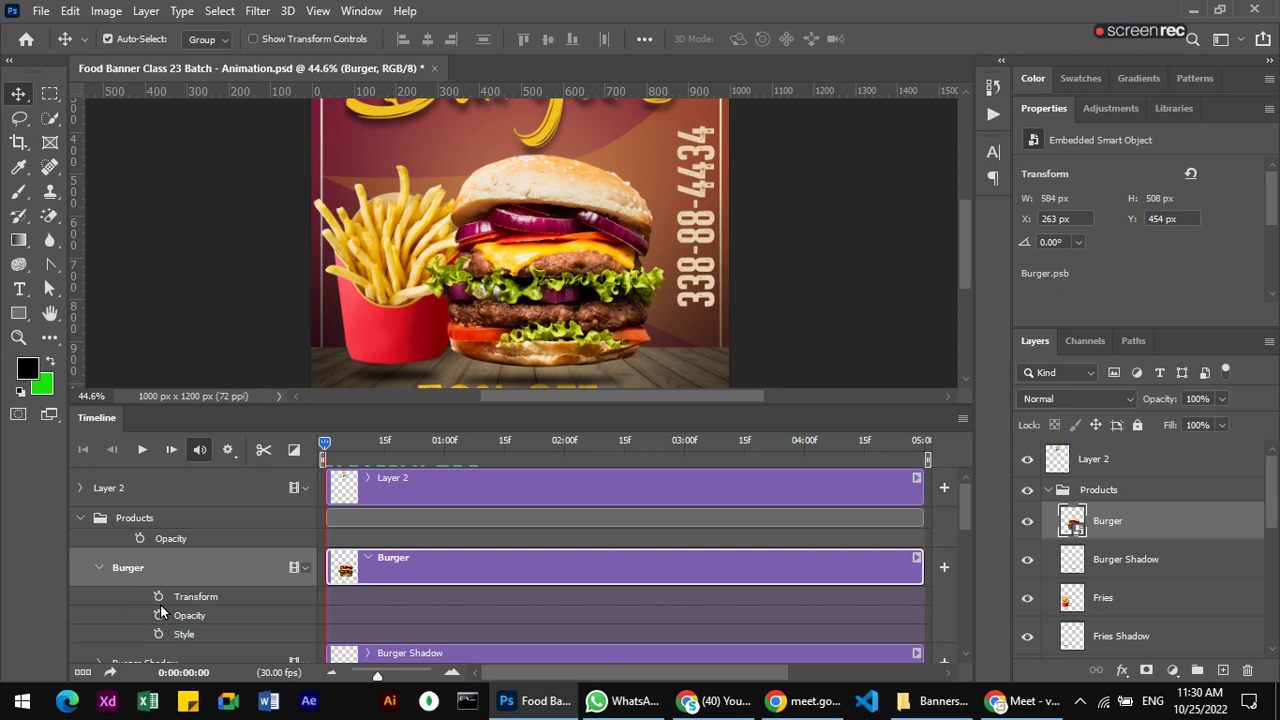
mouse_move(326, 443)
mouse_down()
mouse_move(338, 443)
mouse_move(326, 452)
mouse_up()
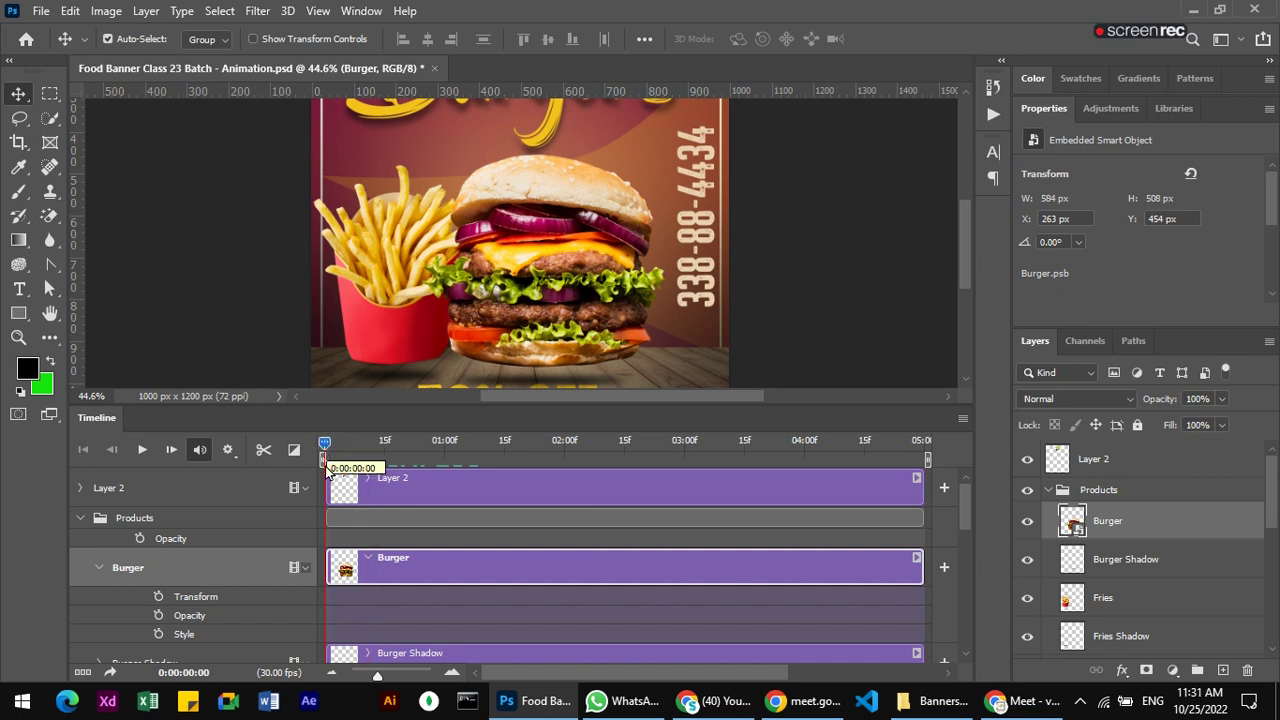
drag(380, 678, 378, 680)
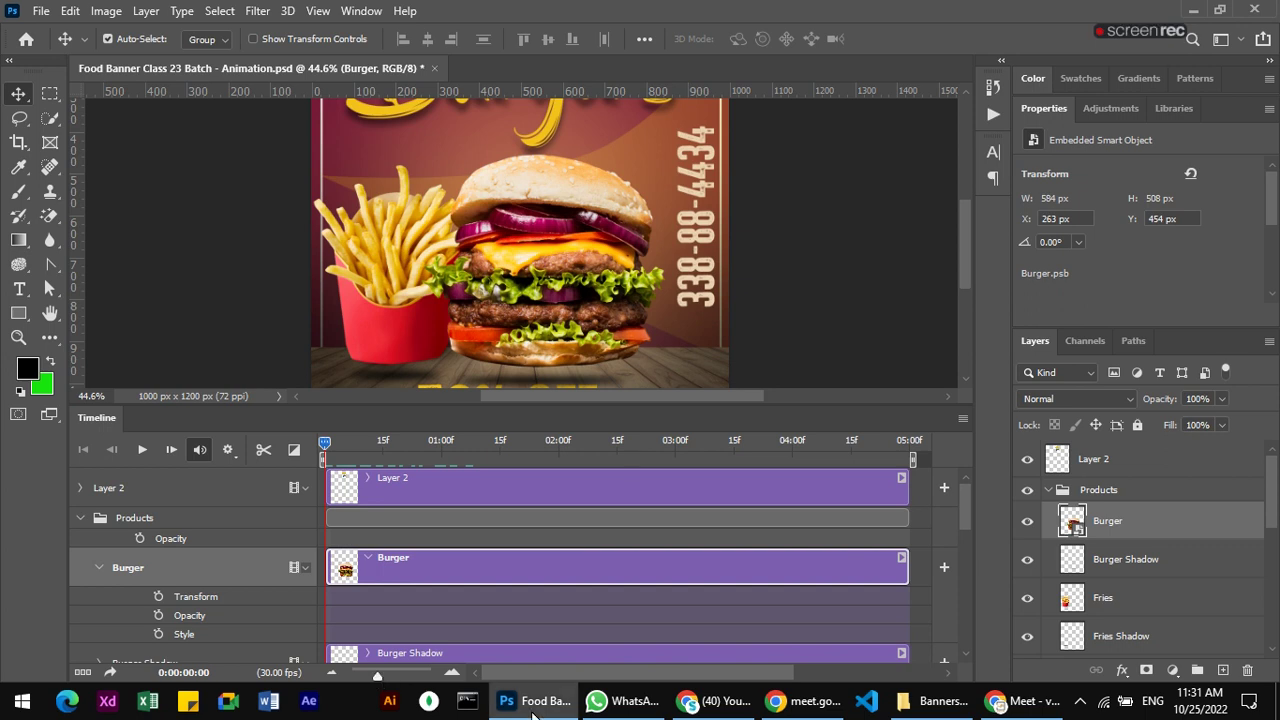
mouse_move(158, 596)
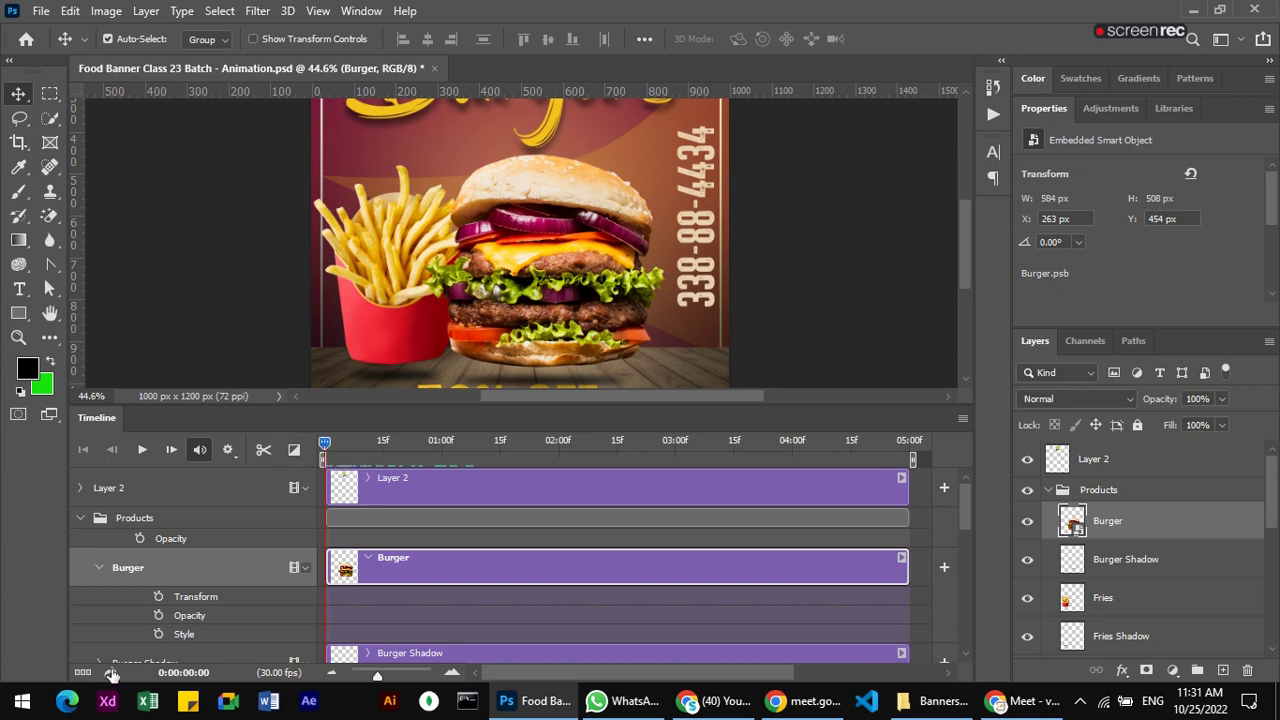
- Add Burger Transform keyframes at 0:00:00:00 and frame 15, returning the playhead to the start
click(159, 597)
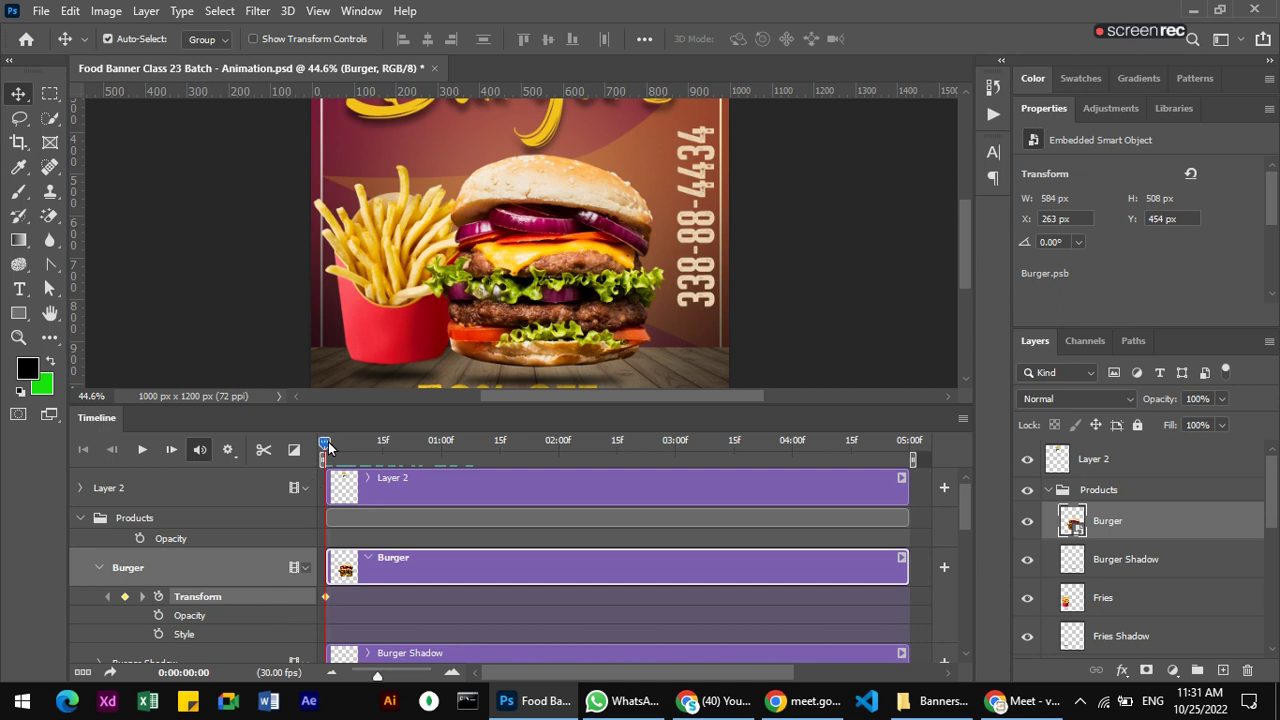
drag(328, 447, 386, 451)
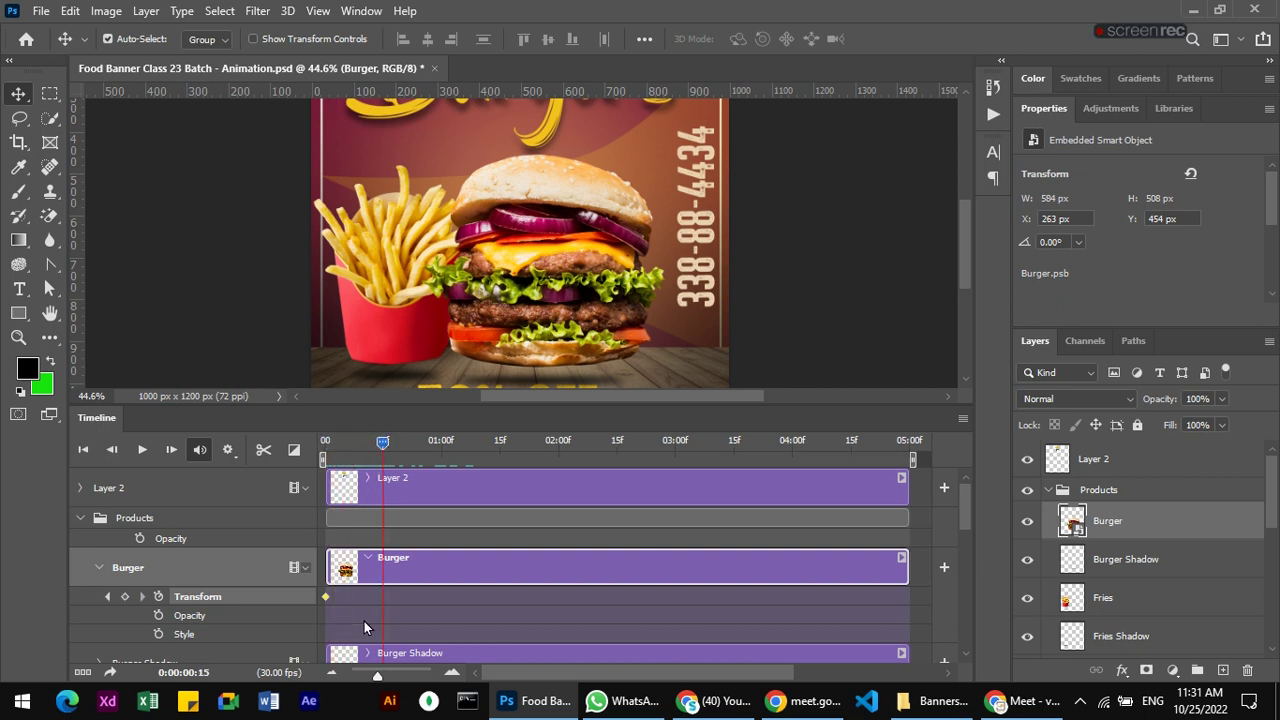
click(125, 596)
drag(382, 444, 389, 459)
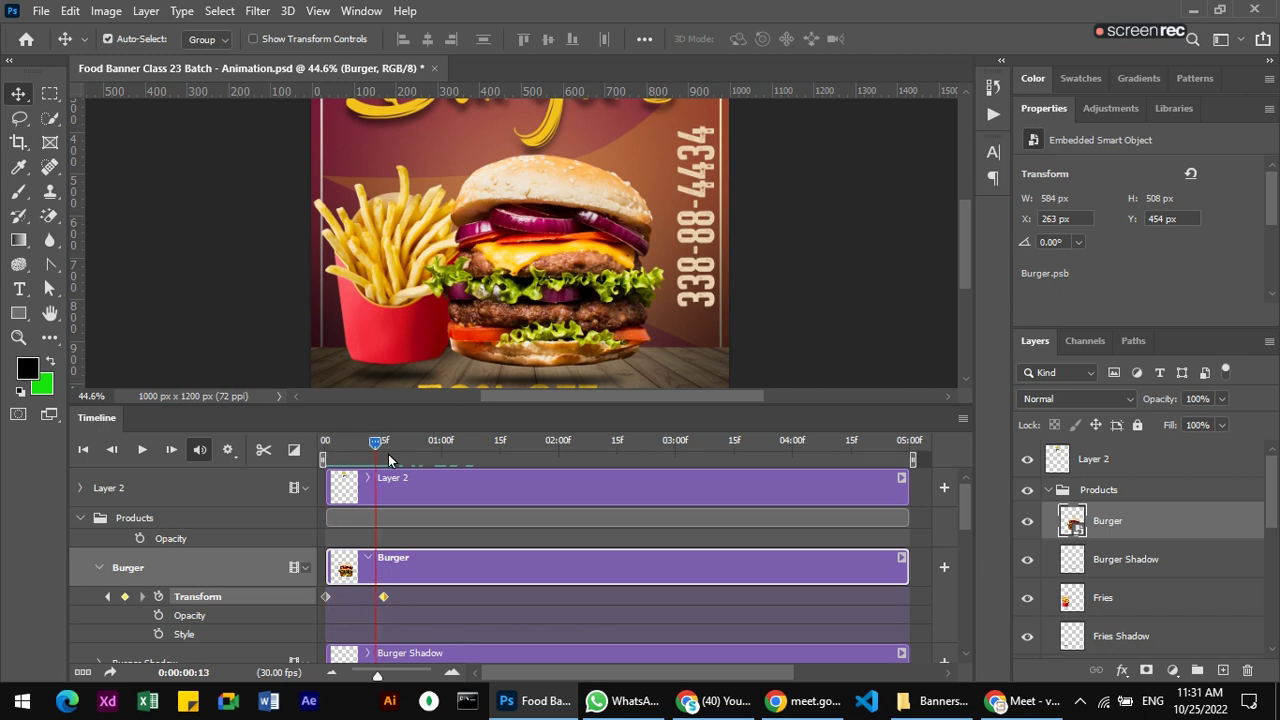
drag(389, 459, 318, 462)
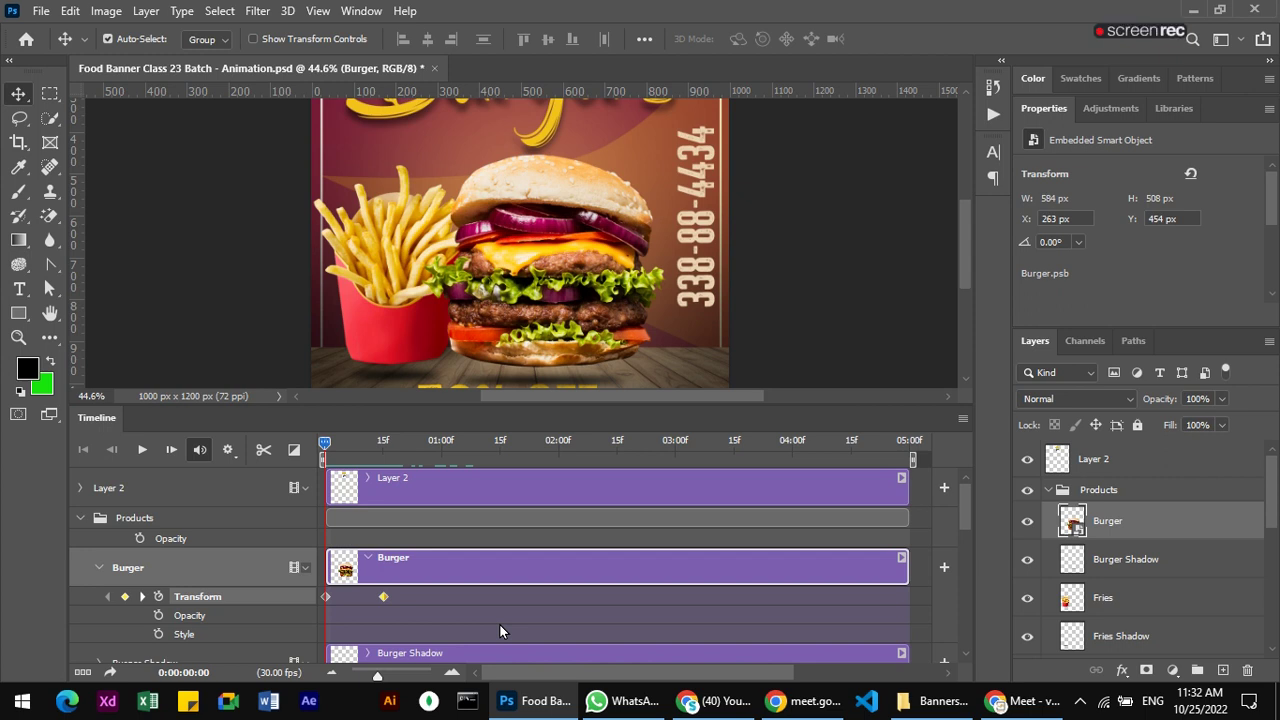
click(326, 596)
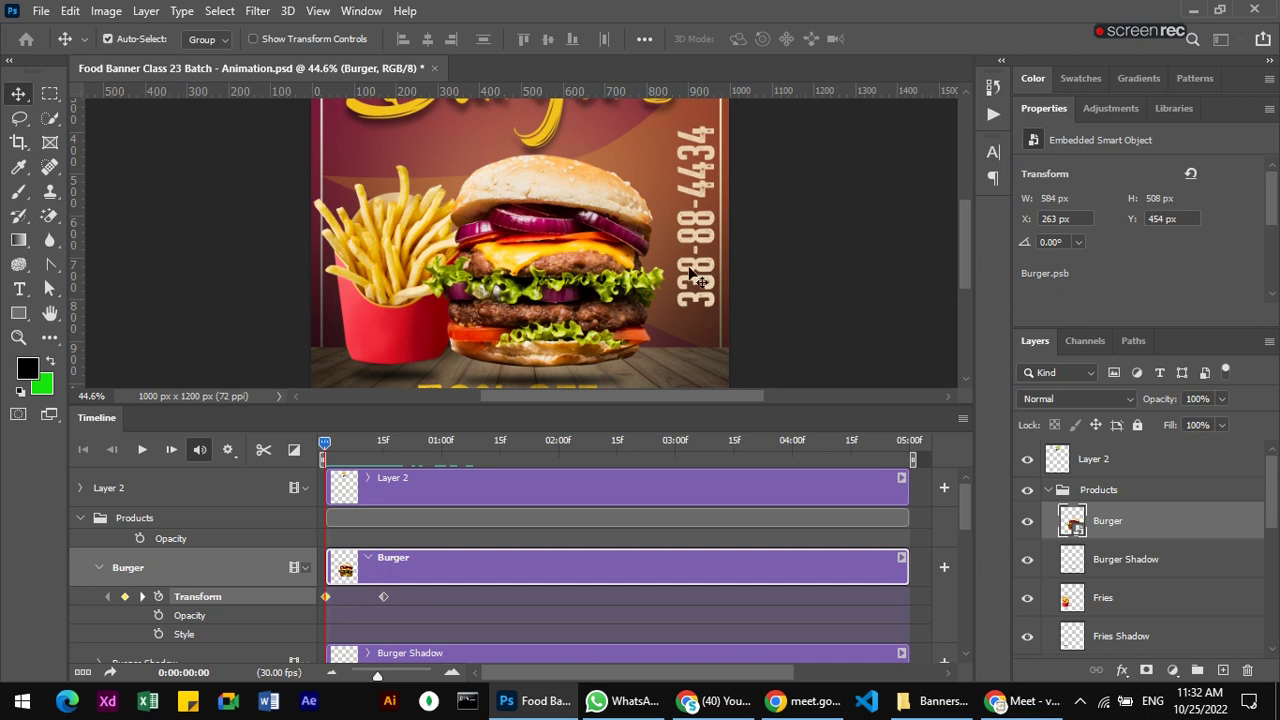
- Enlarge the burger to about 136% at frame 0 with Free Transform and commit it
key(ctrl+t)
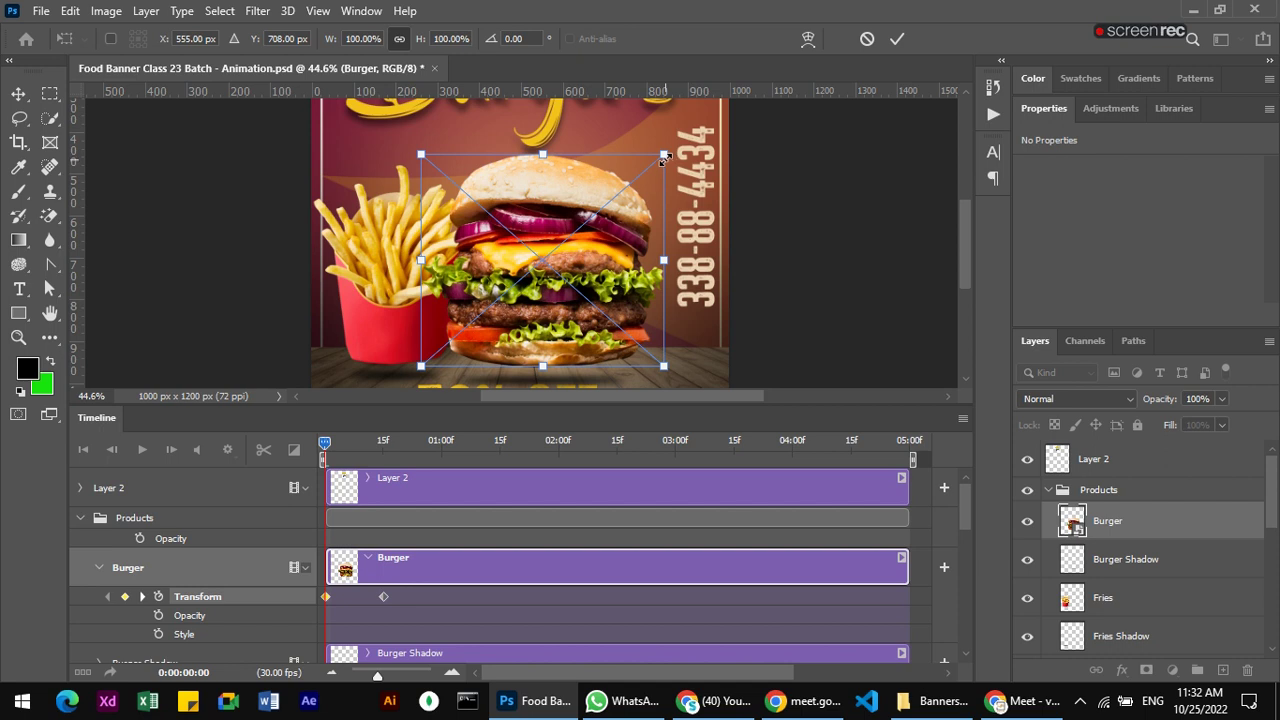
mouse_move(664, 156)
mouse_down()
mouse_move(742, 89)
mouse_move(735, 117)
mouse_up()
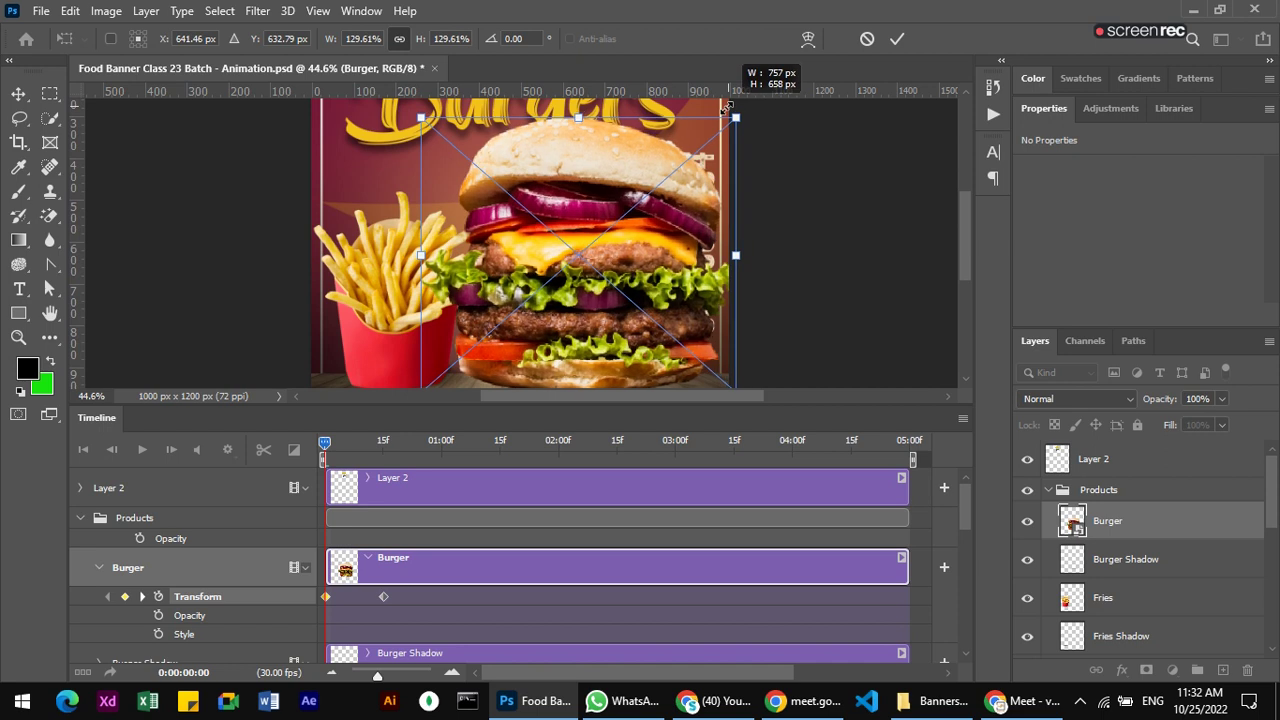
click(17, 95)
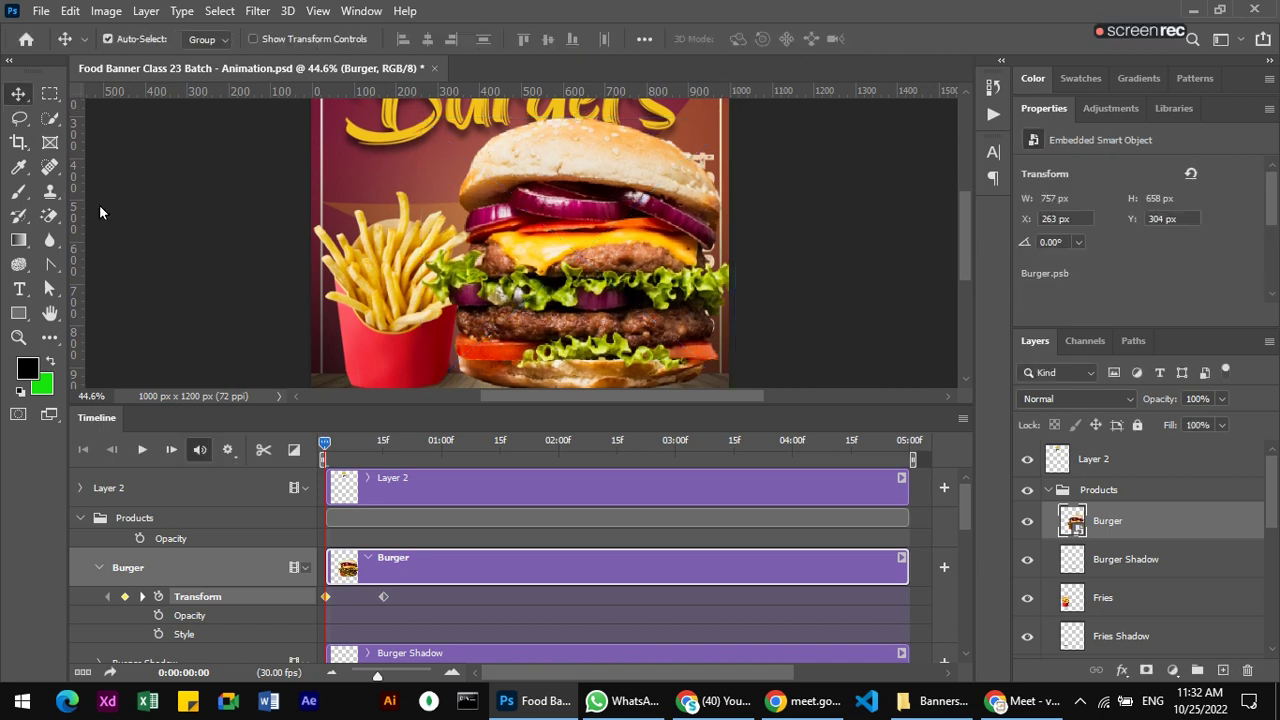
- Select the 15f Transform keyframe, preview the shrink animation, then return to frame 0
click(383, 597)
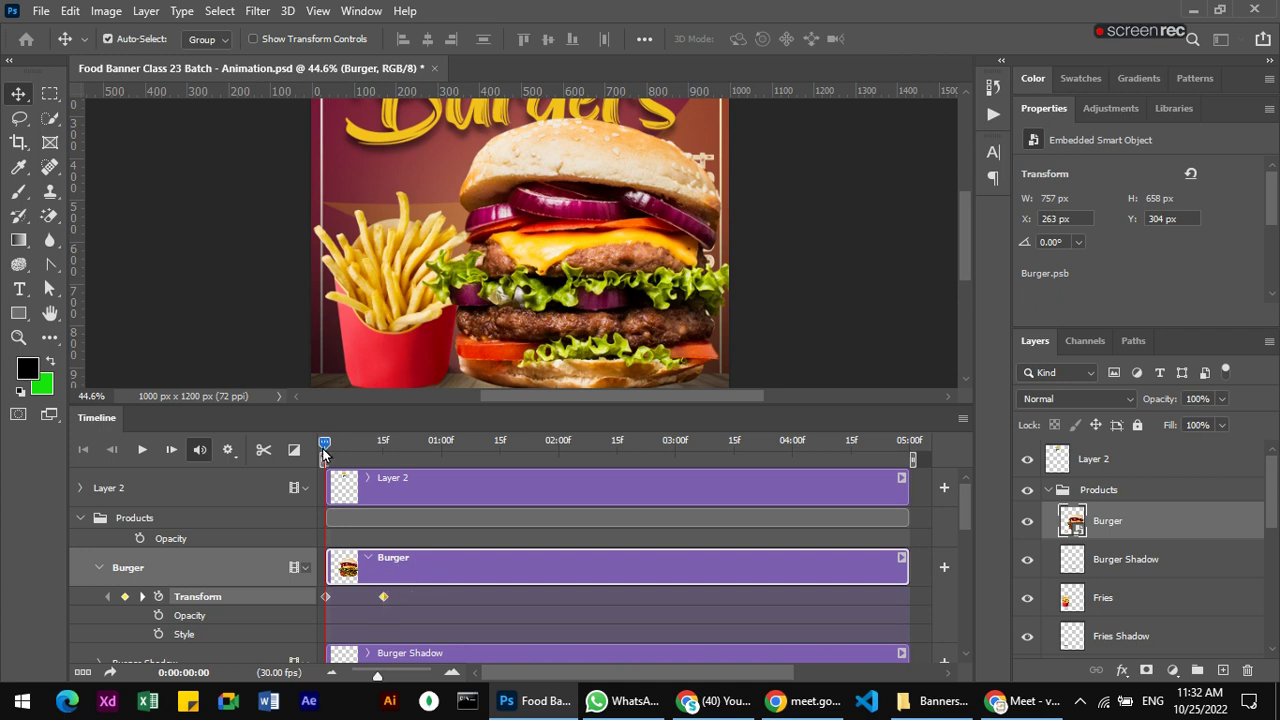
mouse_move(326, 446)
mouse_down()
mouse_move(418, 458)
mouse_move(270, 447)
mouse_move(391, 445)
mouse_move(281, 444)
mouse_up()
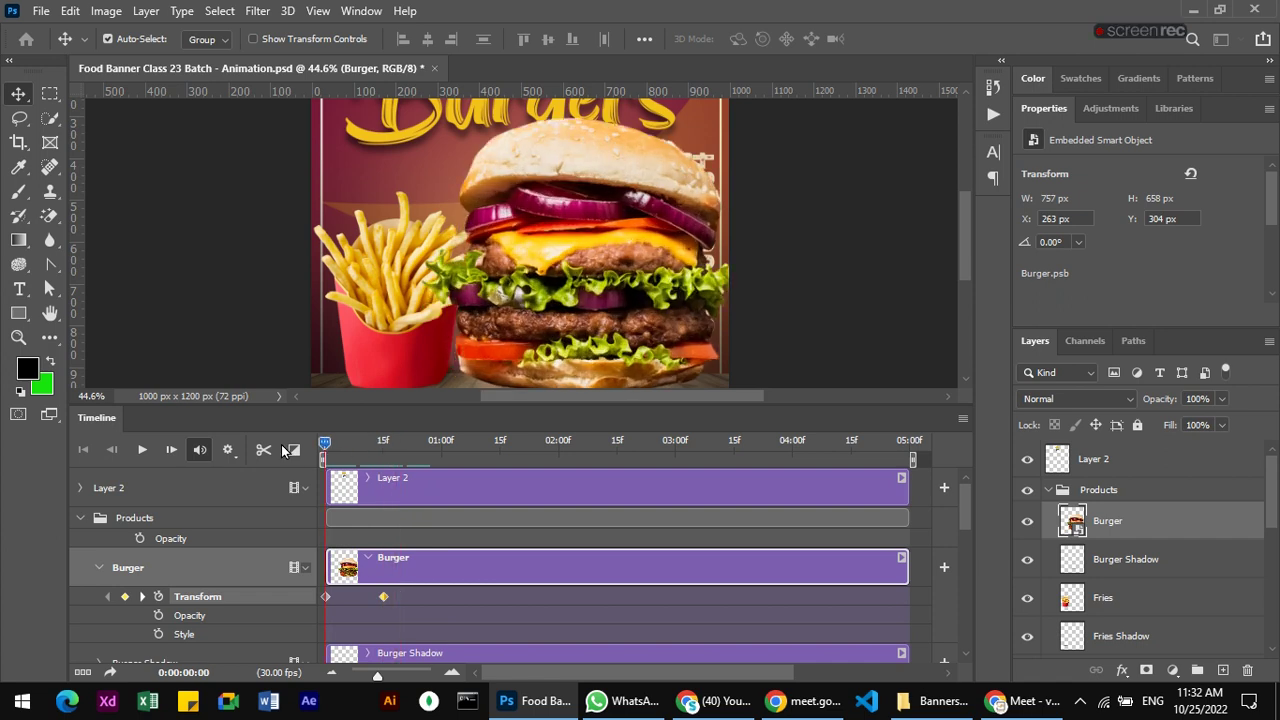
click(142, 452)
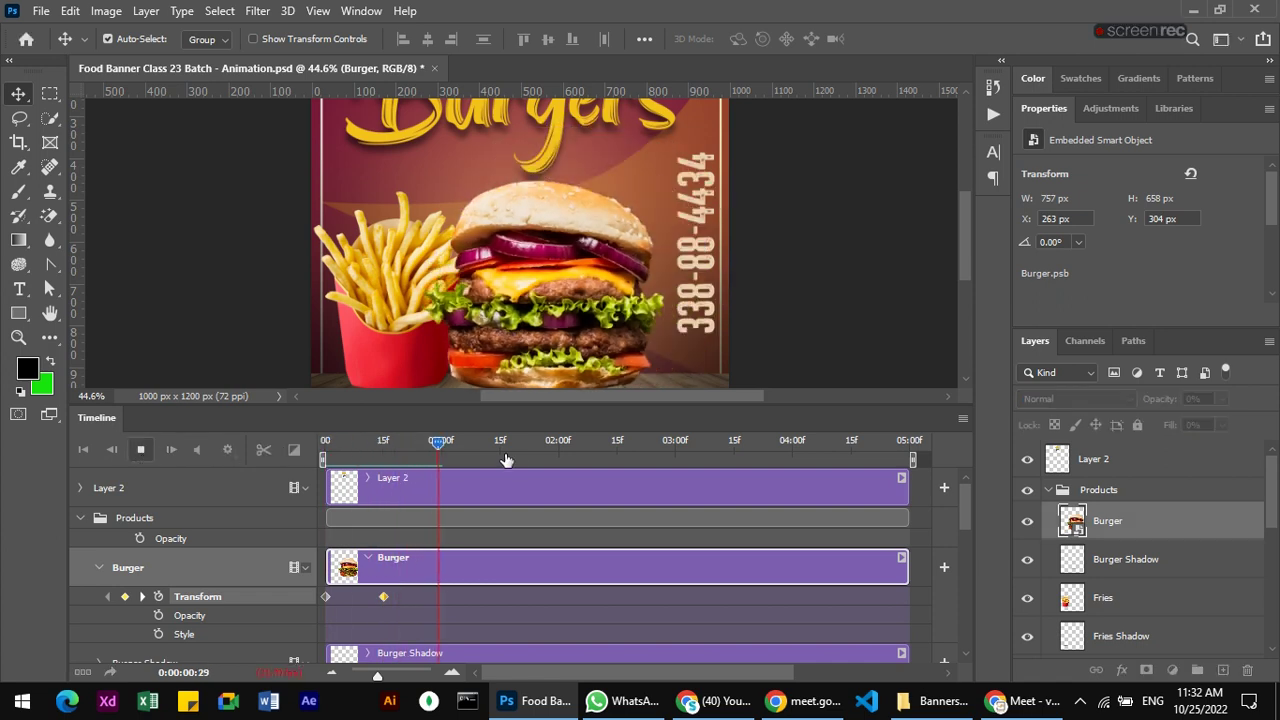
click(468, 447)
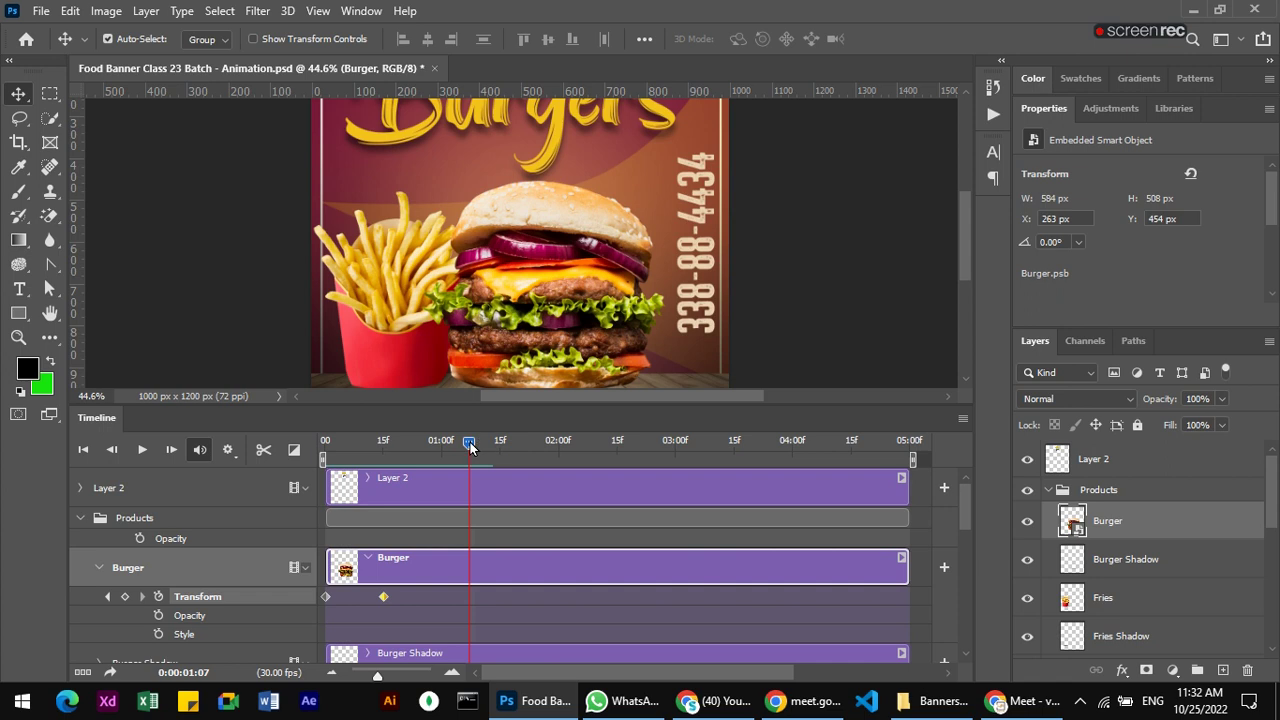
drag(470, 447, 278, 442)
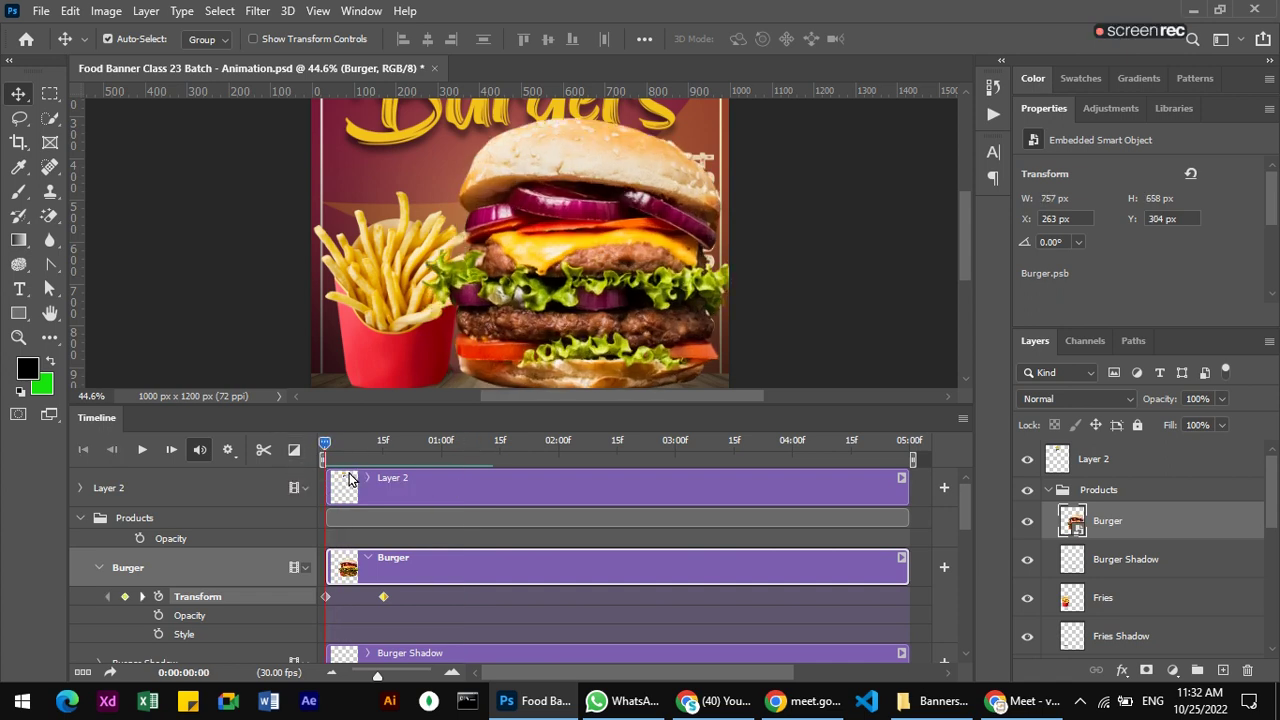
- Key the Burger layer's Opacity at 0% on frame 0, then move to about 15f
drag(323, 447, 299, 460)
click(158, 615)
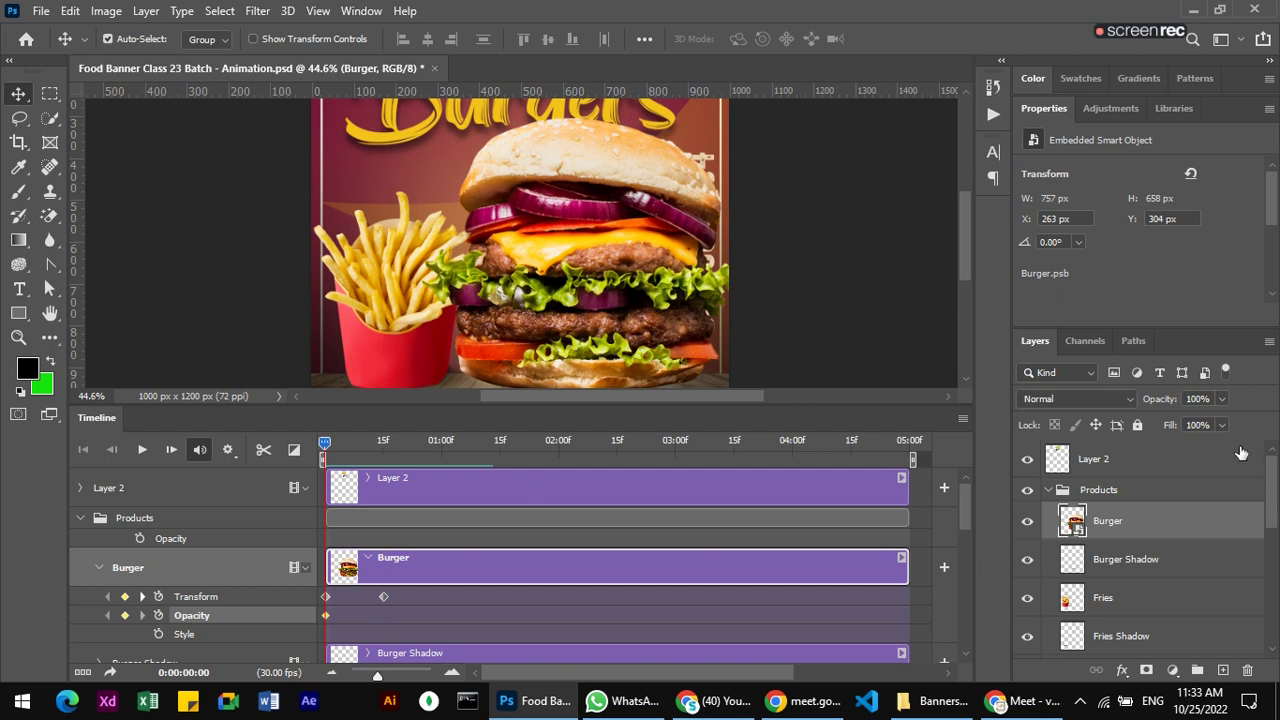
click(1221, 399)
drag(1214, 424, 1136, 424)
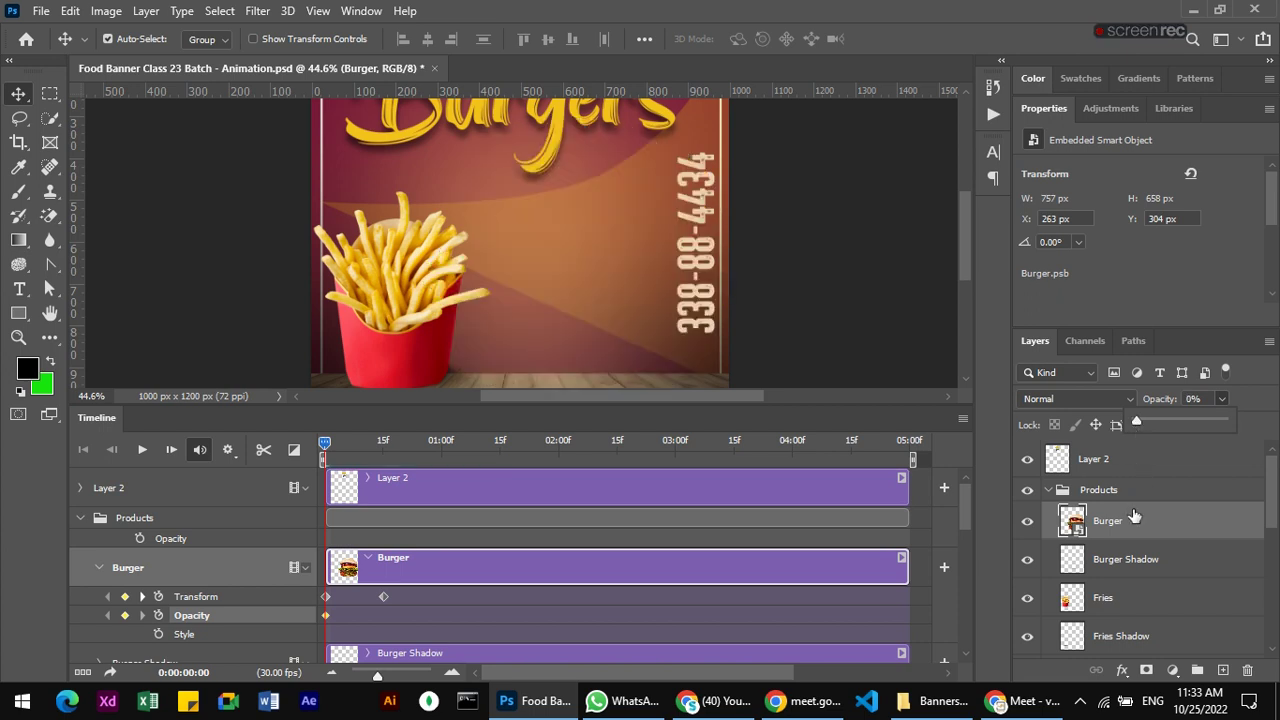
click(322, 450)
drag(324, 443, 383, 449)
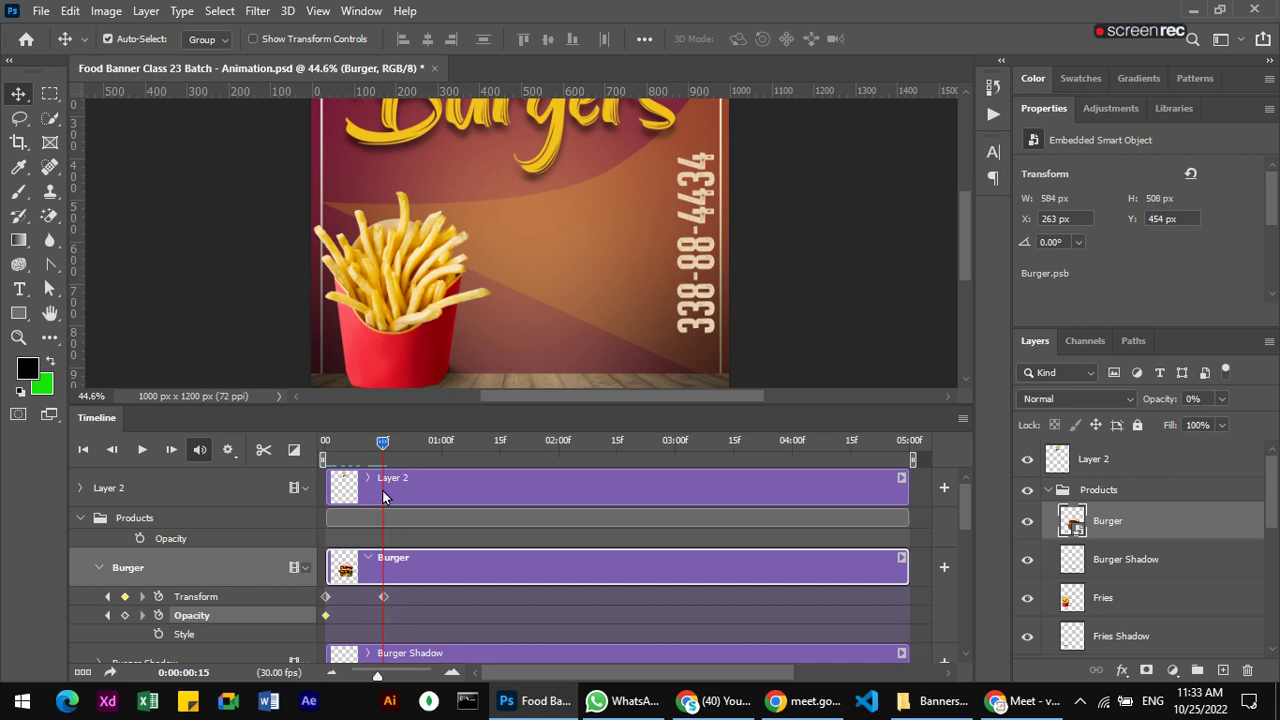
- Add a 100% Opacity keyframe for the burger at 15f, then return to frame 0
mouse_move(382, 441)
mouse_down()
mouse_move(324, 441)
mouse_move(395, 441)
mouse_move(309, 441)
mouse_move(383, 449)
mouse_up()
mouse_move(384, 447)
mouse_down()
mouse_move(353, 448)
mouse_move(385, 447)
mouse_up()
mouse_move(385, 445)
mouse_down()
mouse_move(301, 444)
mouse_move(383, 443)
mouse_up()
click(125, 614)
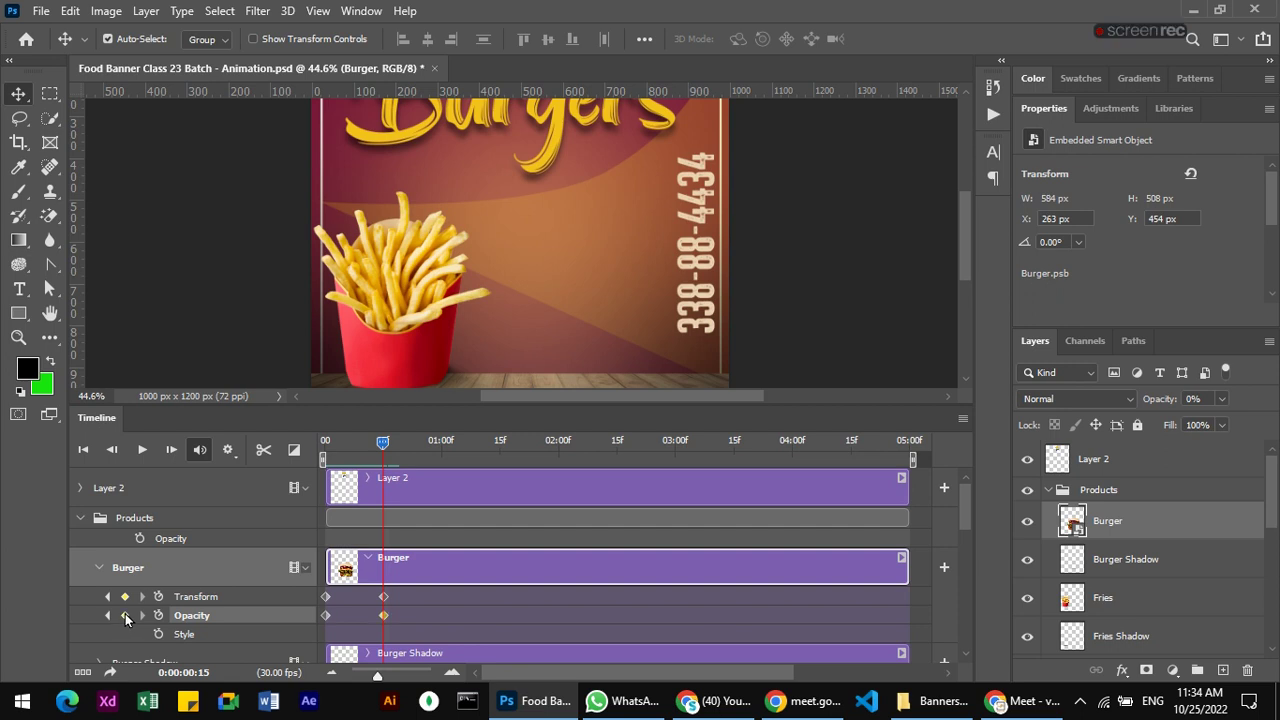
click(1221, 399)
drag(1181, 422, 1266, 422)
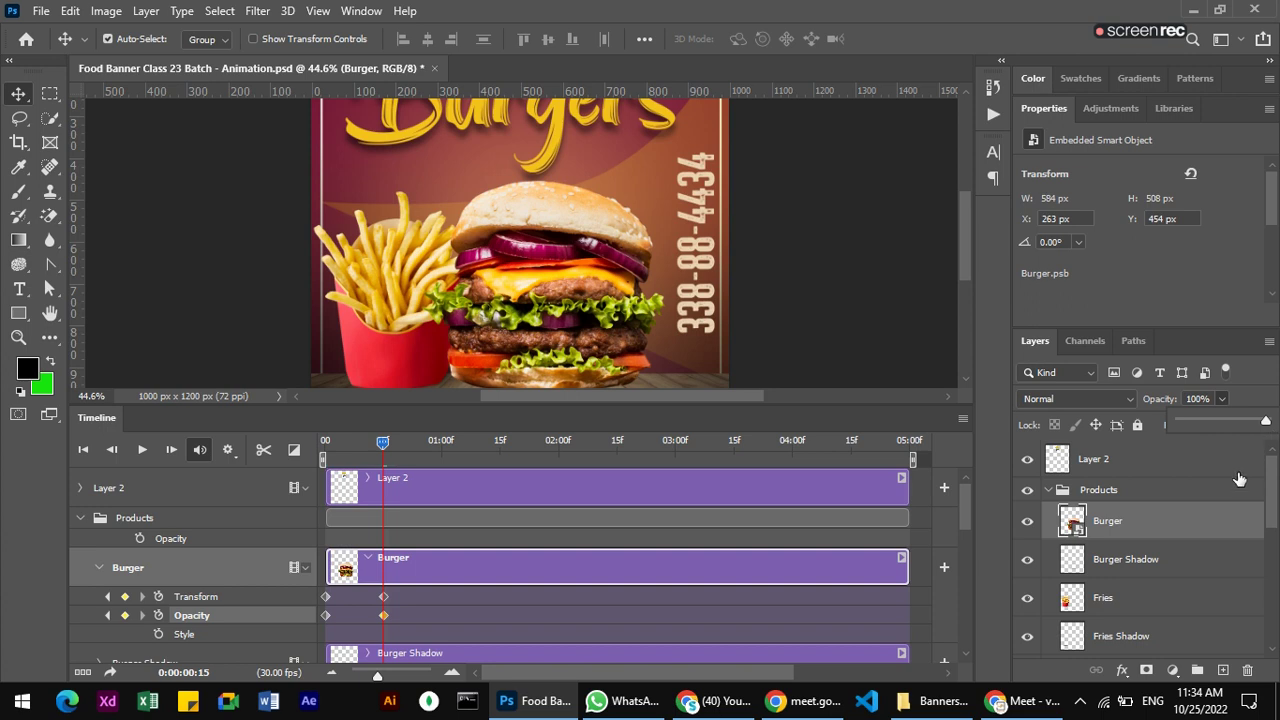
mouse_move(382, 441)
mouse_down()
mouse_move(285, 451)
mouse_move(385, 458)
mouse_move(278, 454)
mouse_move(430, 464)
mouse_move(302, 464)
mouse_move(413, 478)
mouse_move(307, 462)
mouse_up()
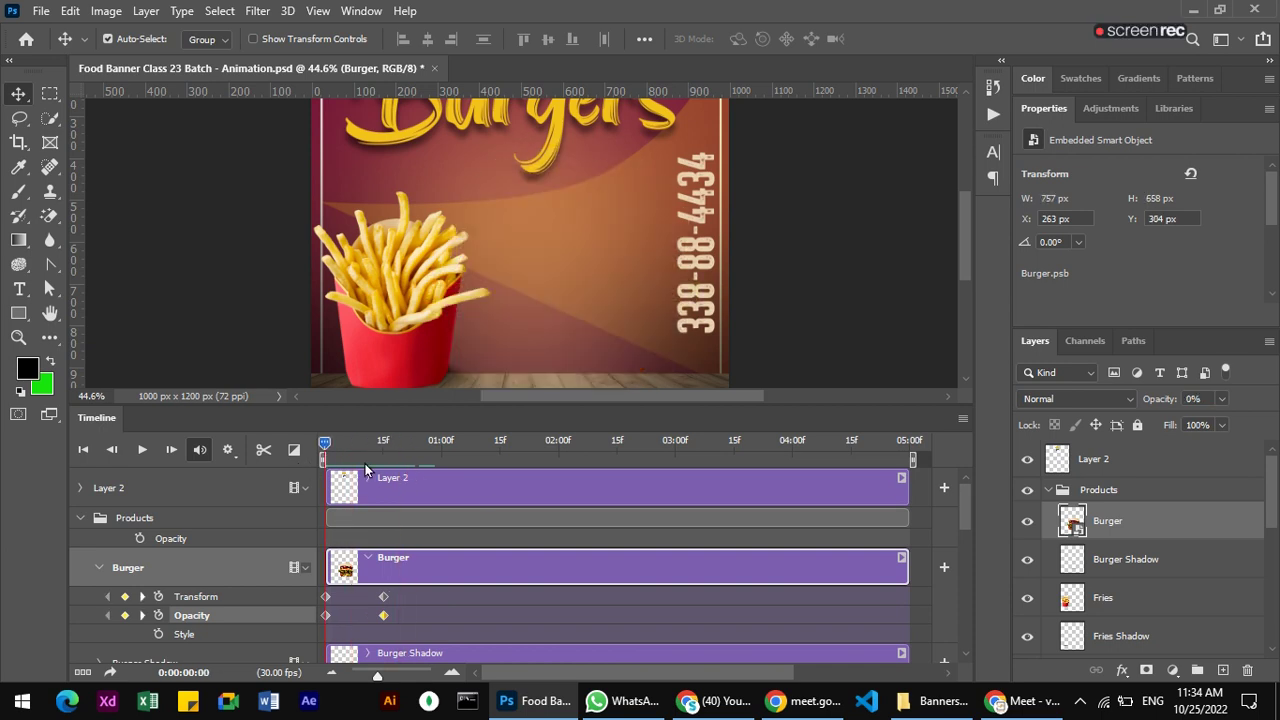
- Collapse the Timeline panel so the whole banner is visible
double_click(90, 418)
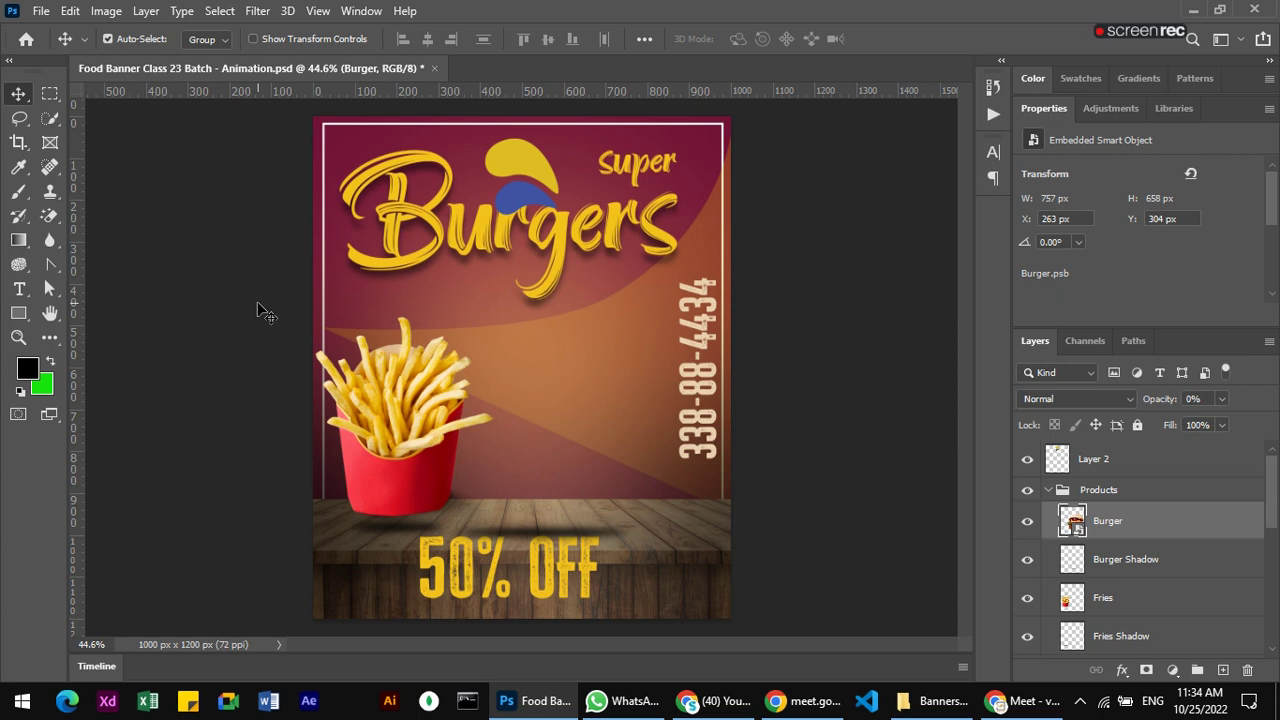
- Open Food-Banner-Class-23-Batch---Animation.jpg from the Banners Resources folder in Photos
click(935, 701)
double_click(437, 248)
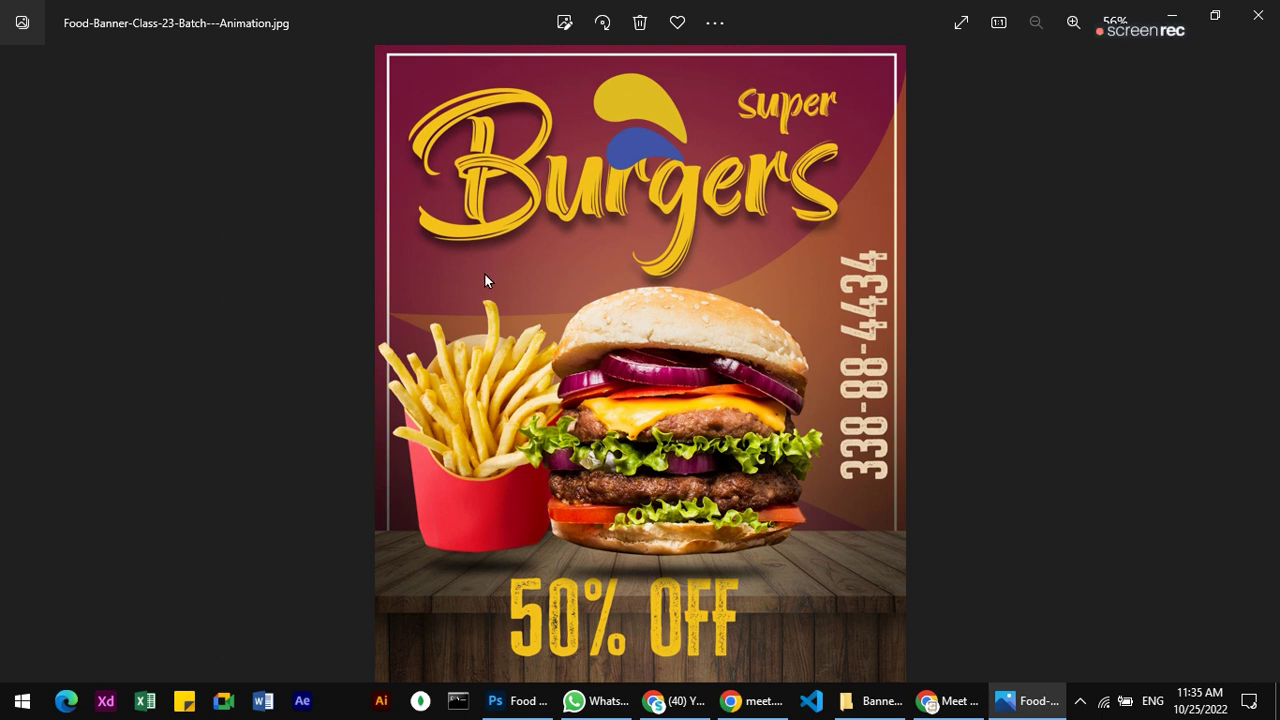
- Close the Photos preview and switch back to the Food Banner document in Photoshop
click(1257, 20)
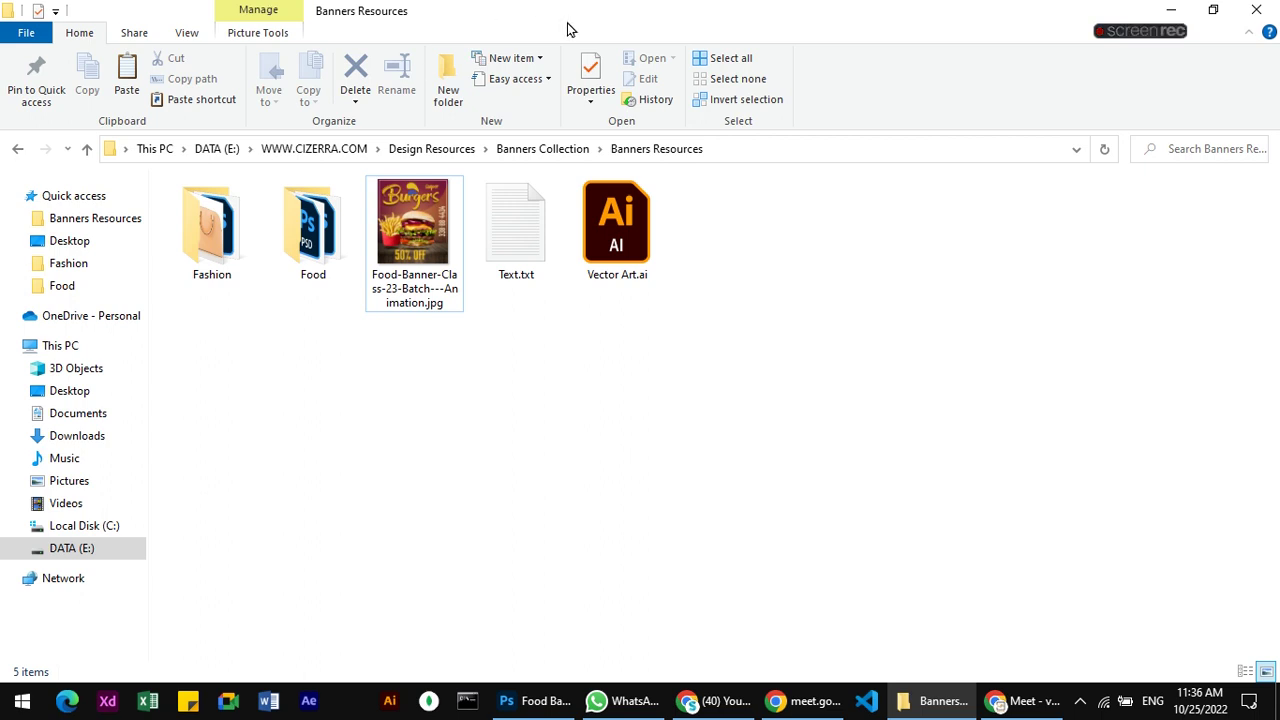
click(541, 706)
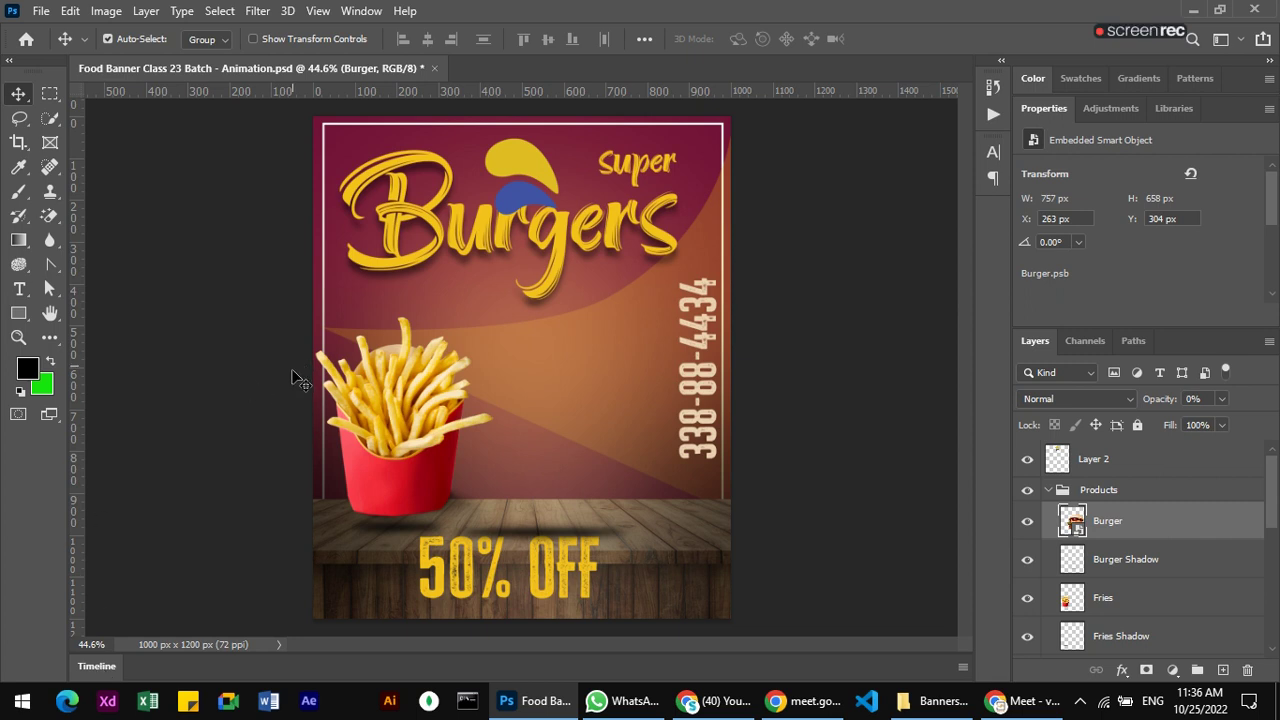
click(96, 667)
click(143, 450)
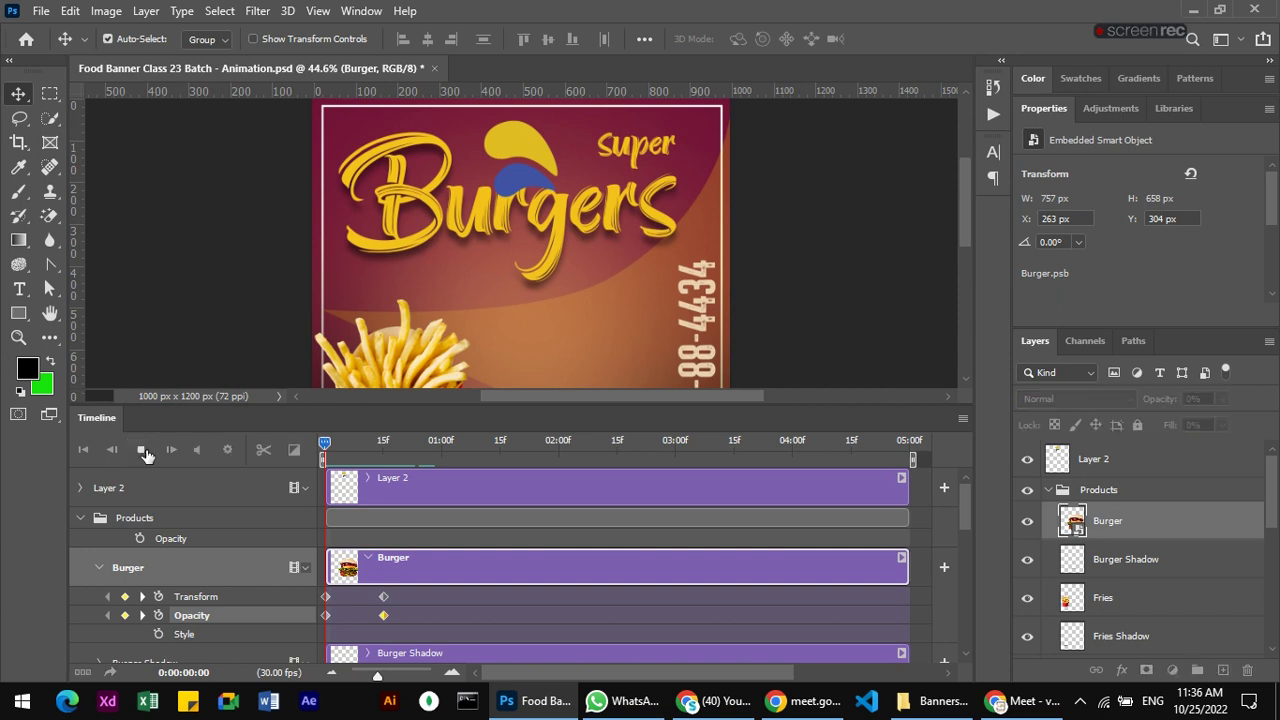
click(143, 450)
drag(437, 444, 395, 444)
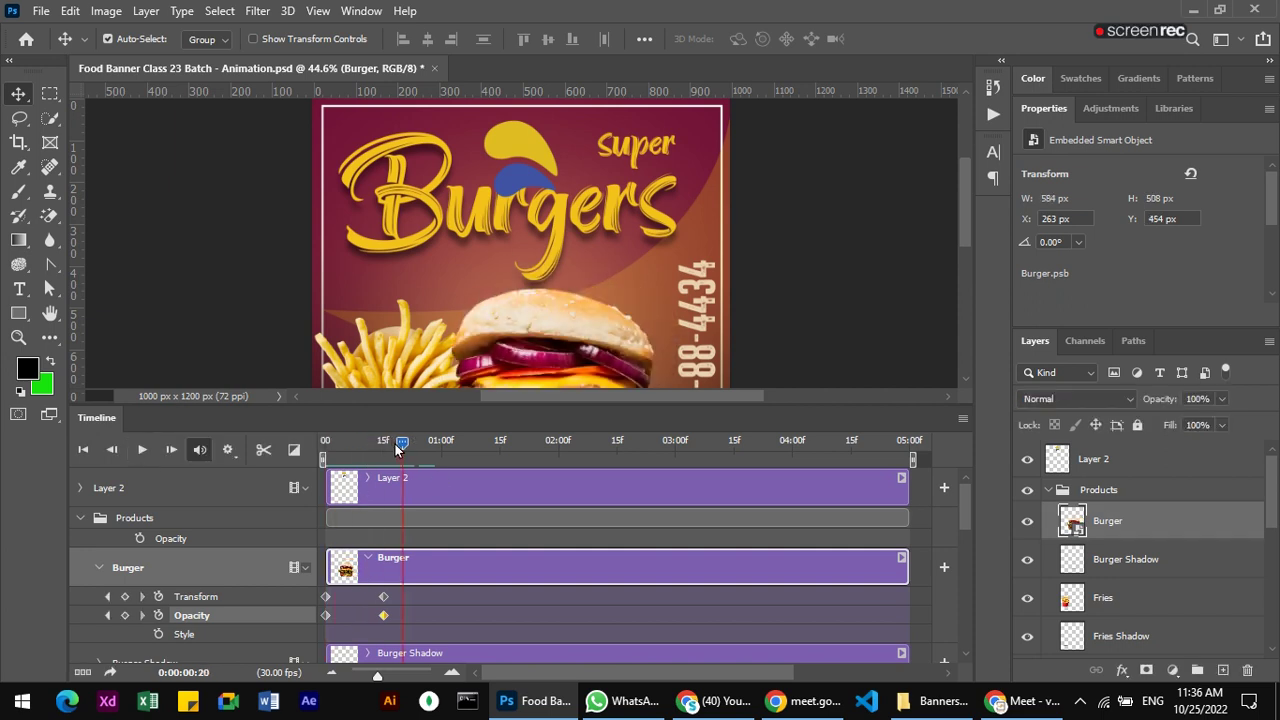
click(318, 446)
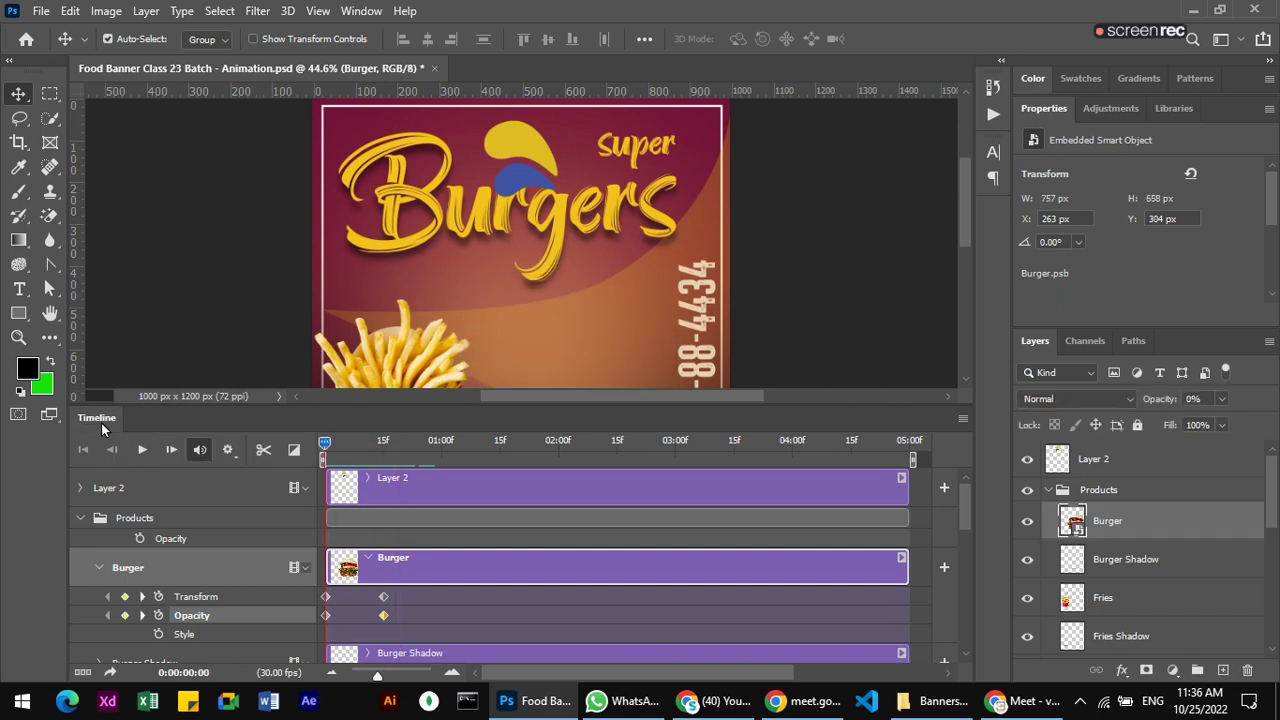
double_click(100, 422)
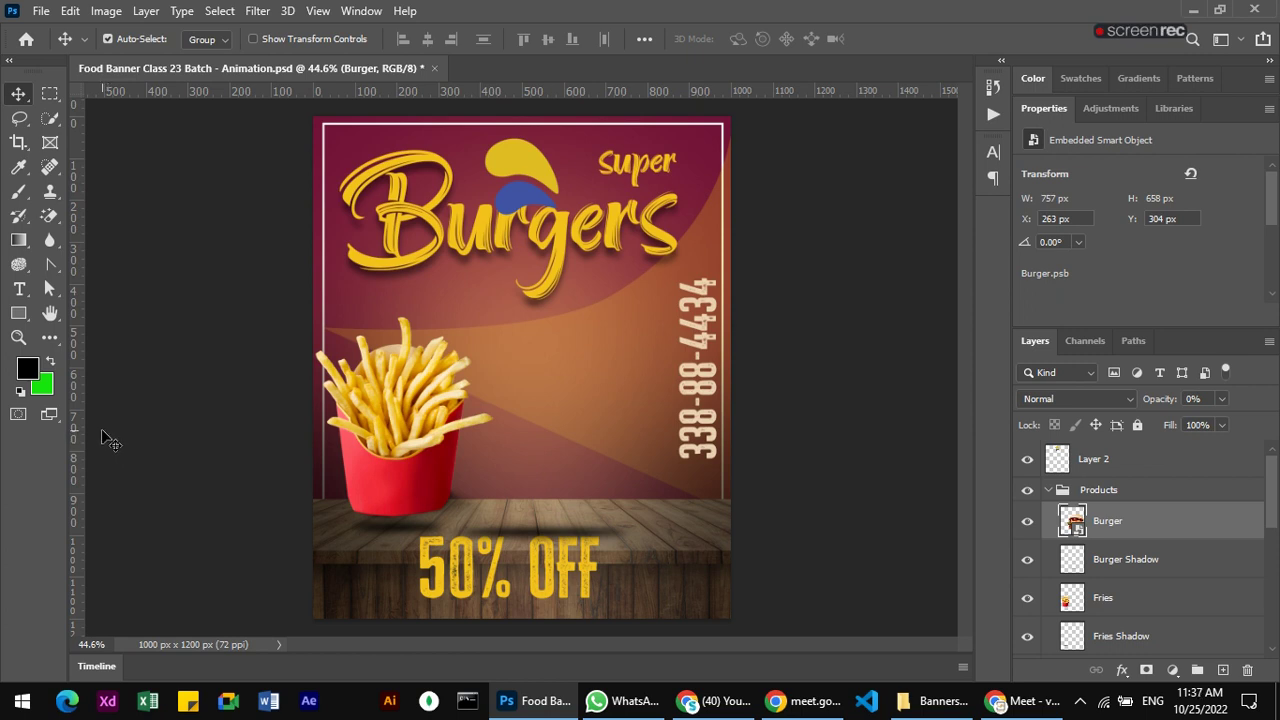
- Set Save for Web (Legacy) to GIF, Selective, Diffusion dither, 256 colours, looping Forever
click(45, 11)
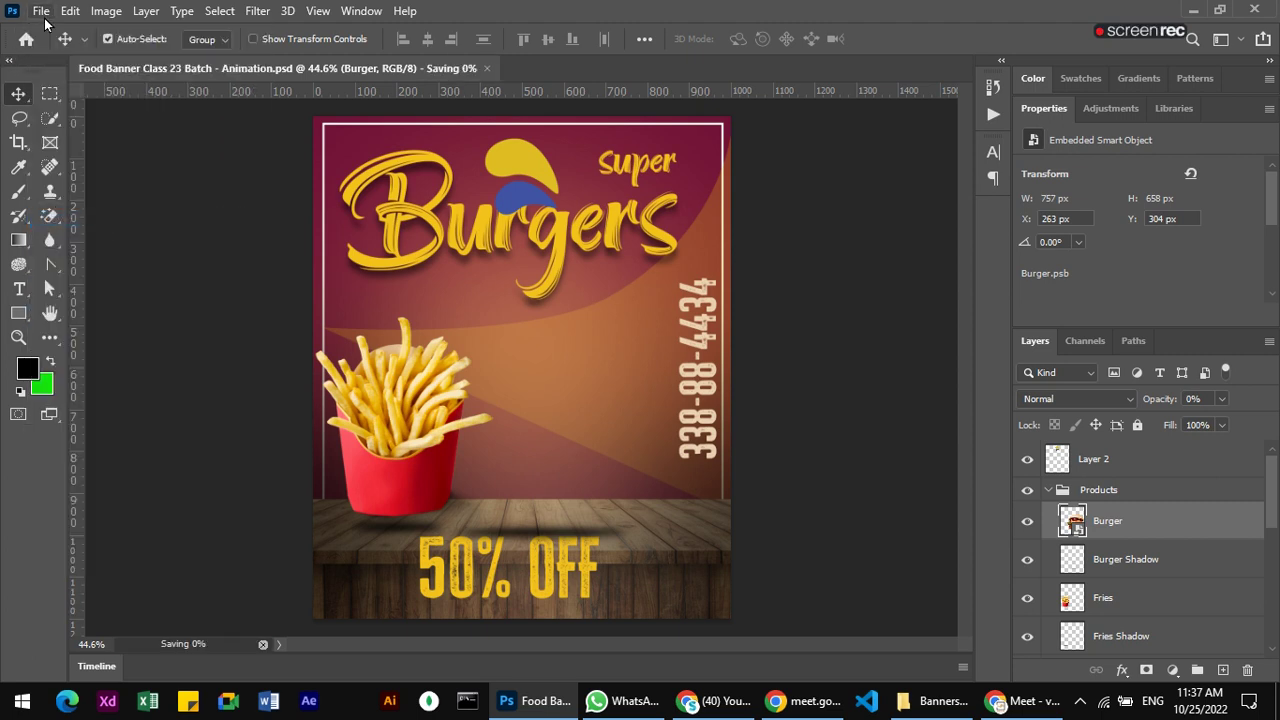
click(41, 10)
mouse_move(62, 284)
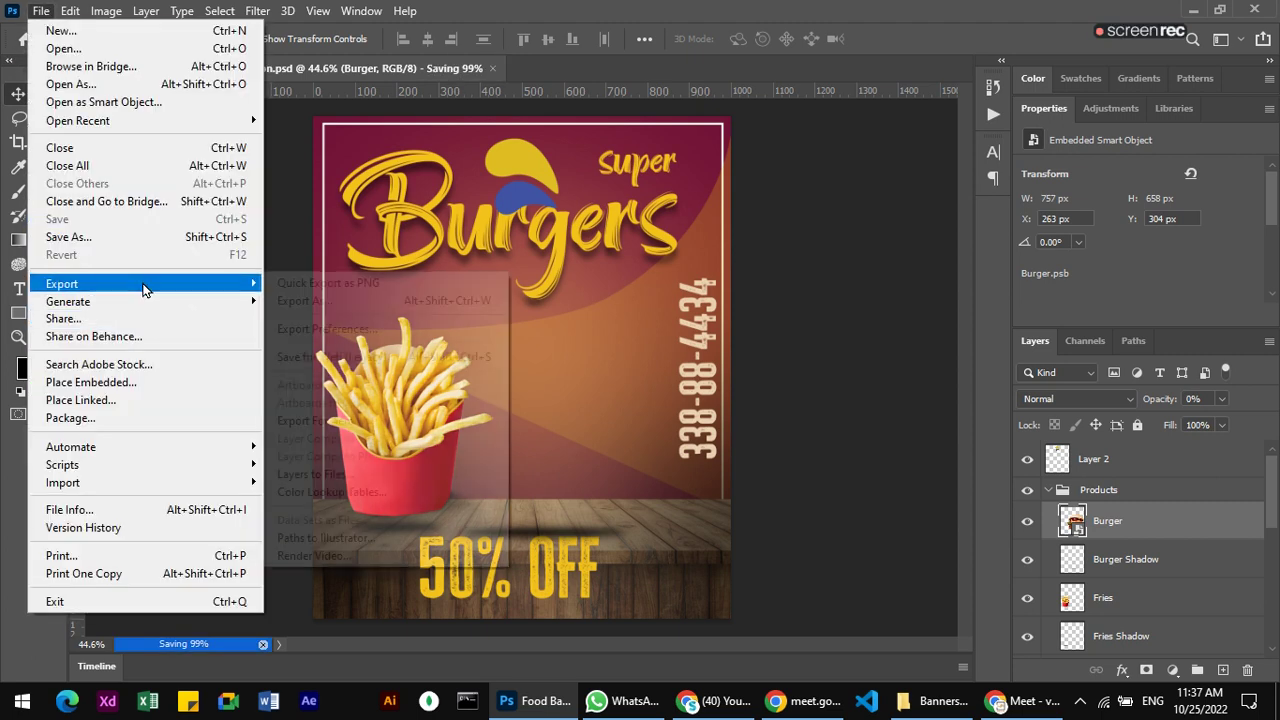
click(299, 358)
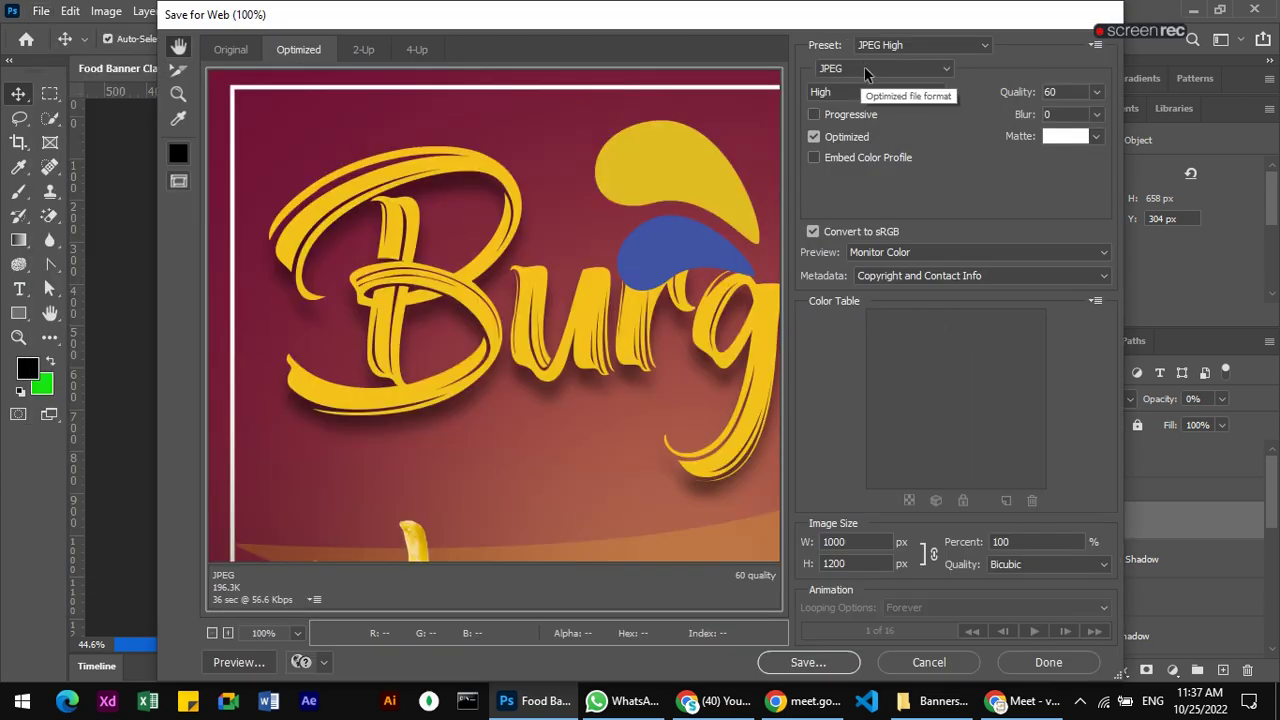
click(864, 66)
click(867, 83)
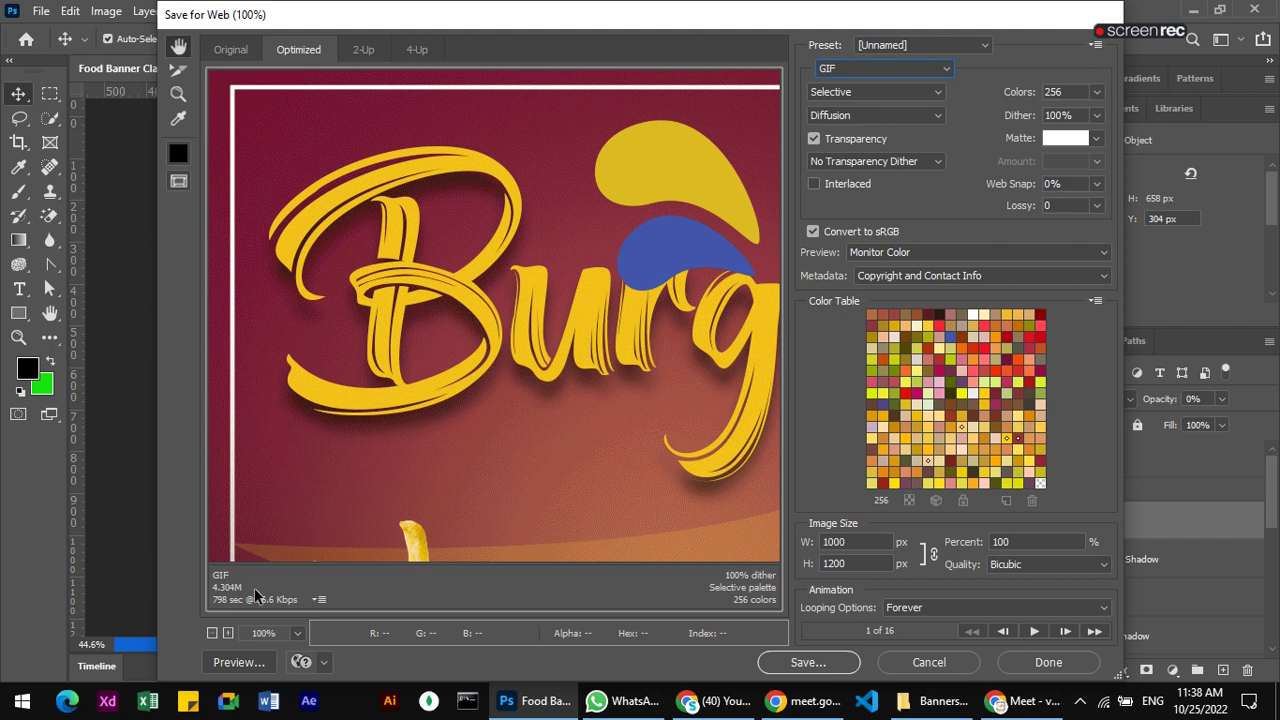
click(816, 677)
- Save the optimized file as Food-Banner-Class-23-Batch---Animation.gif in Banners Resources
click(808, 662)
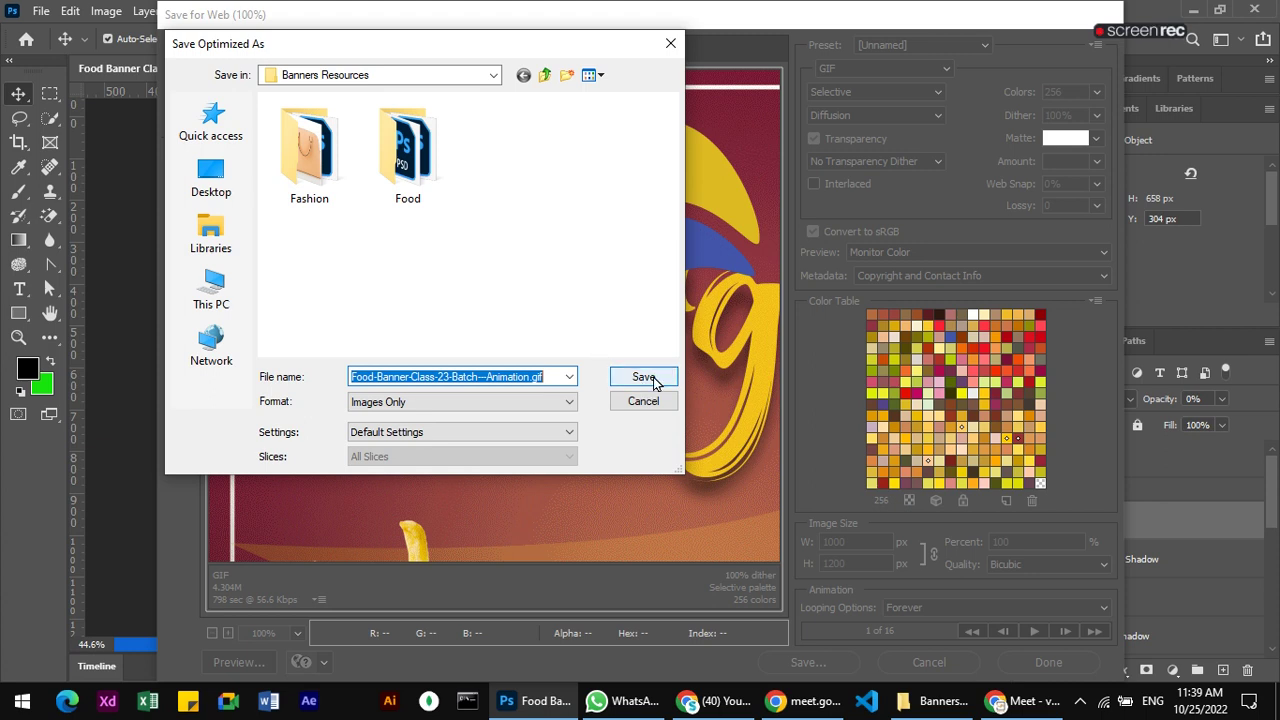
click(644, 377)
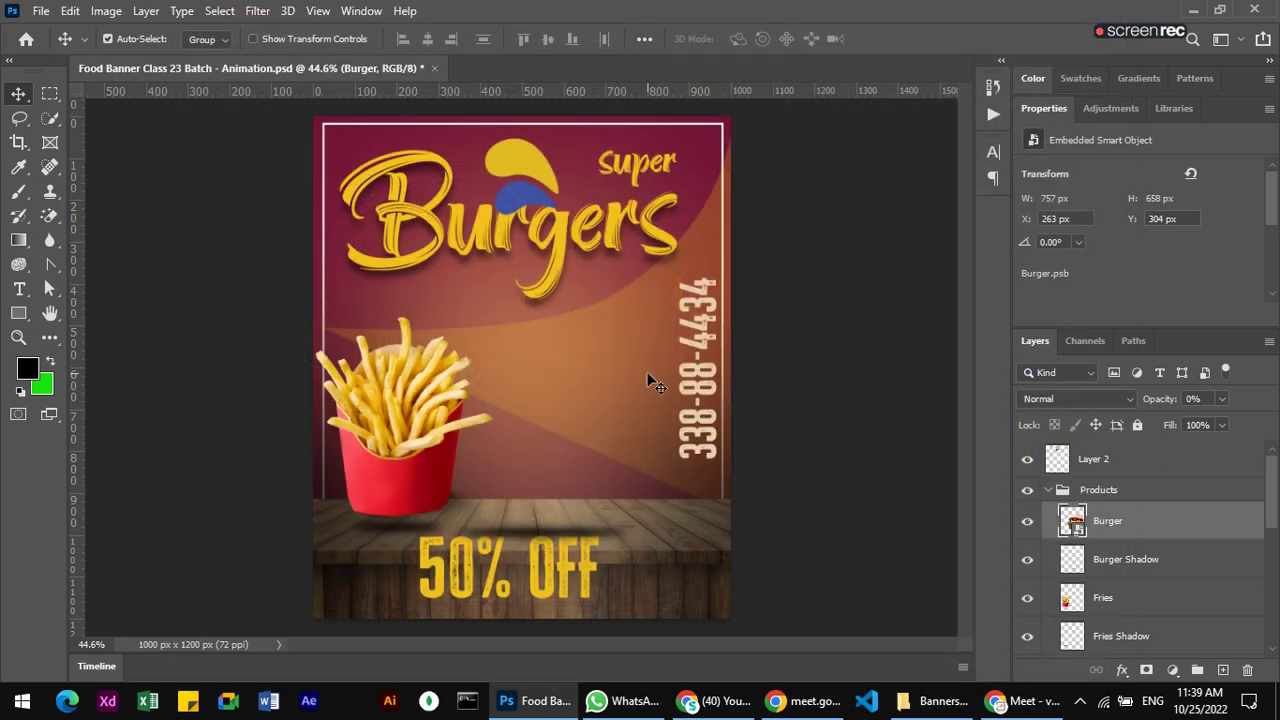
- Preview the exported animated GIF twice in Photos, then return to Photoshop
click(935, 700)
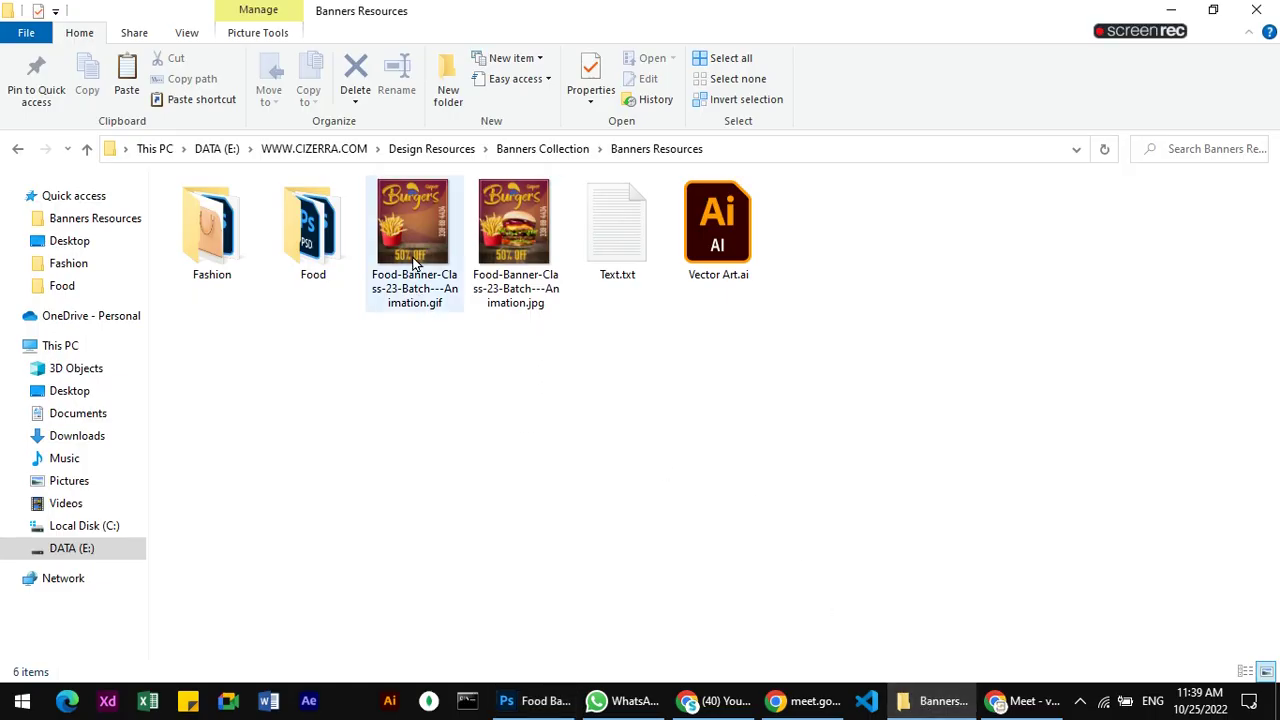
double_click(418, 302)
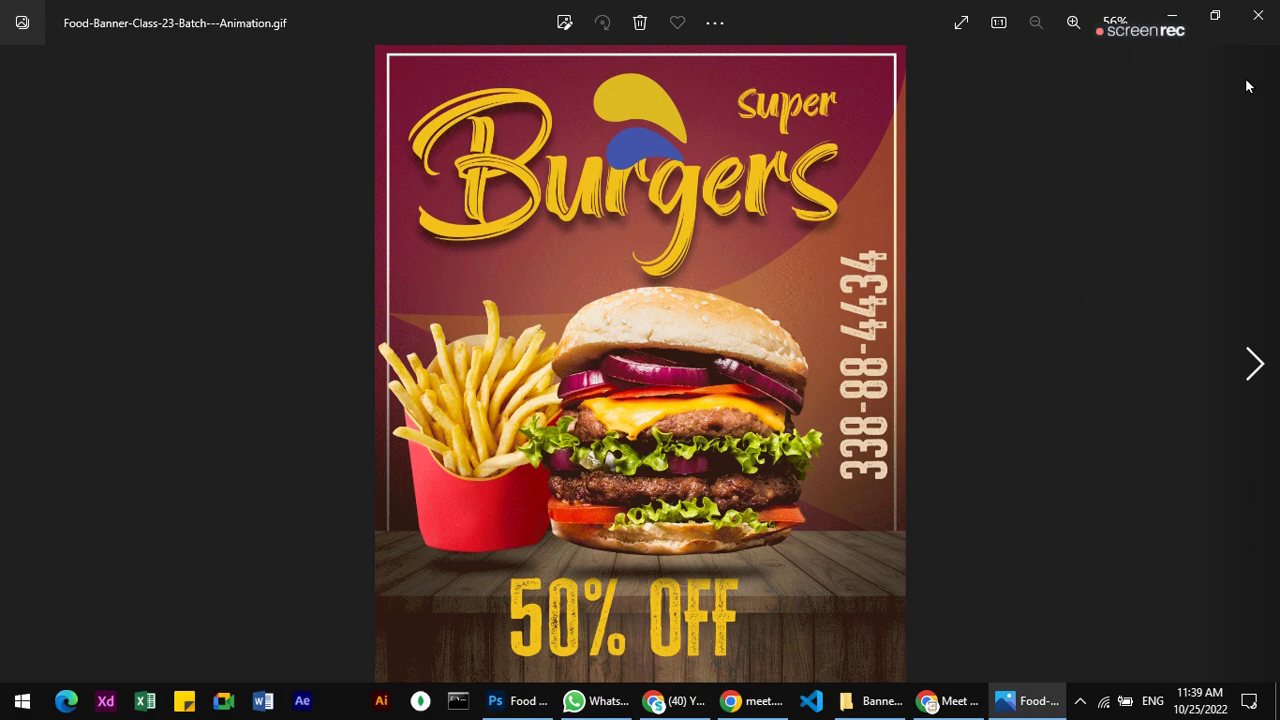
click(1258, 15)
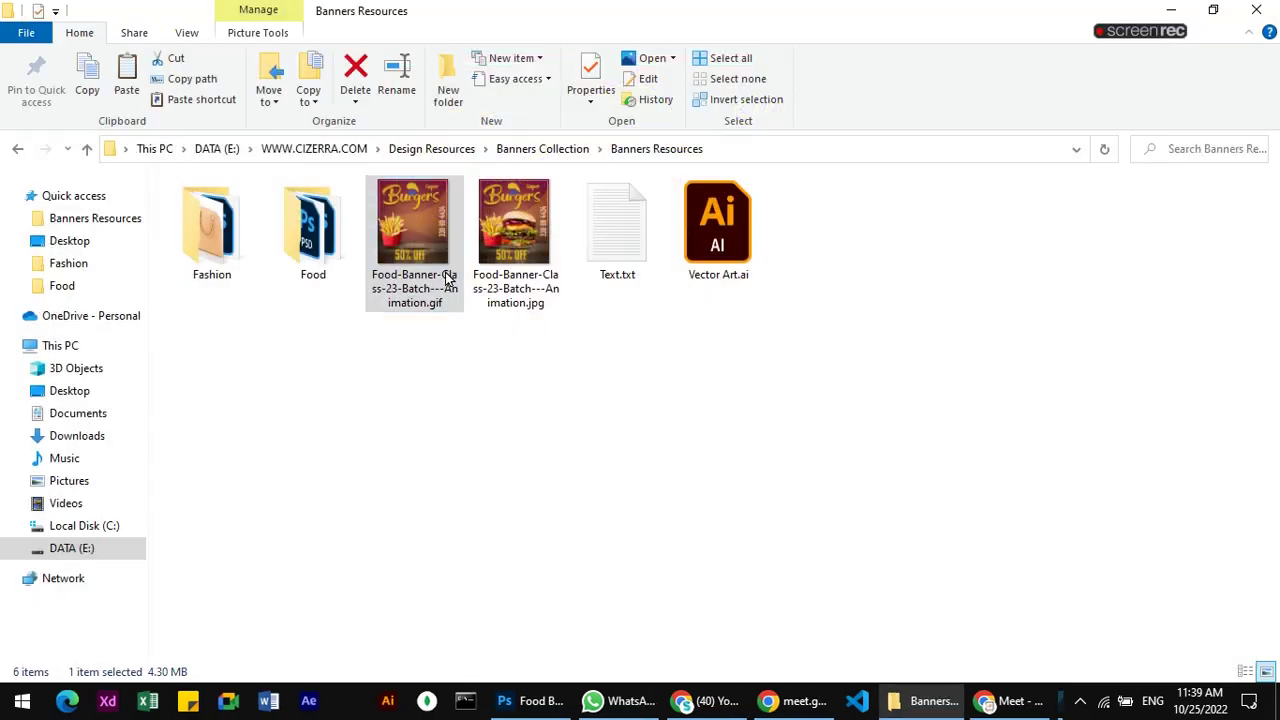
double_click(402, 238)
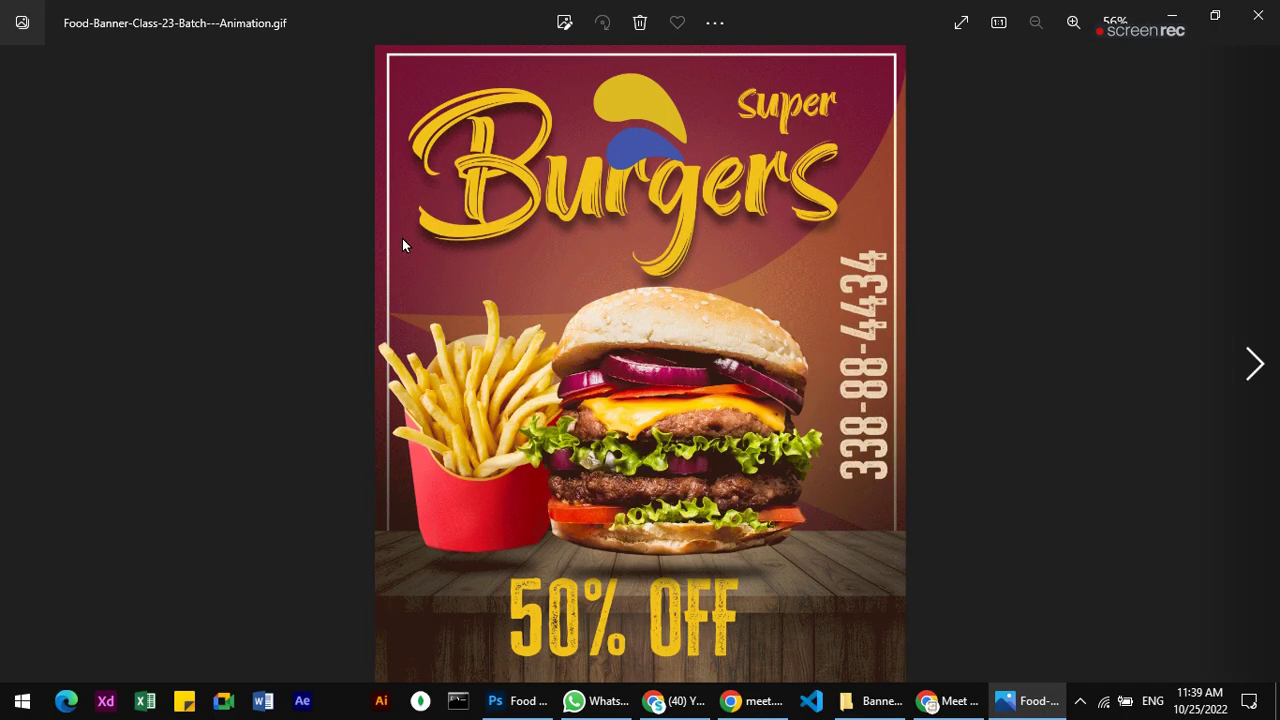
click(1258, 15)
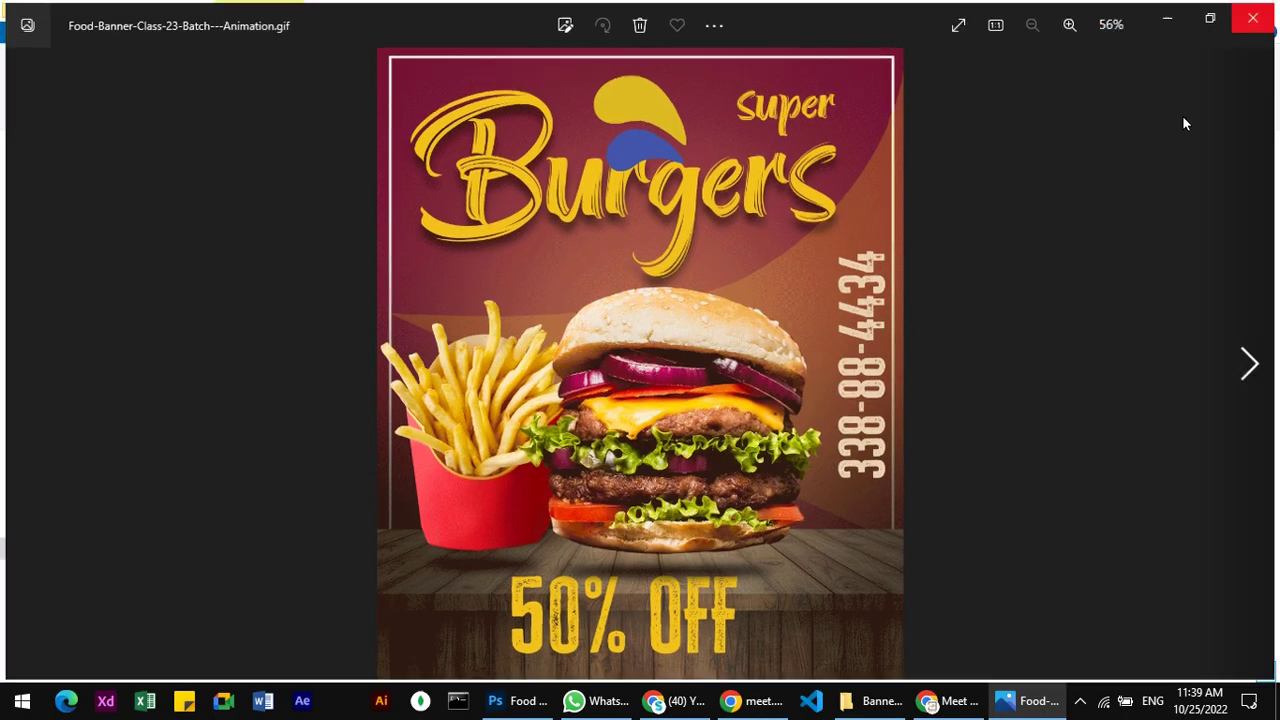
click(520, 701)
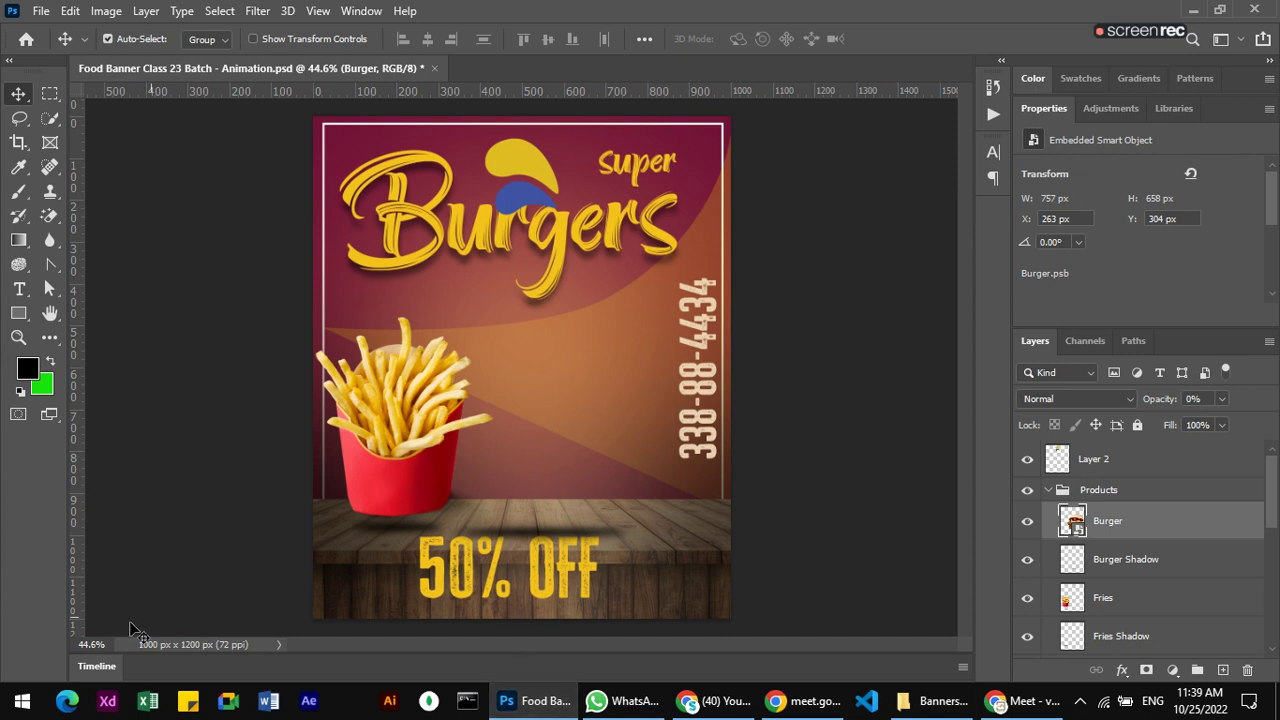
- Re-expand the Timeline panel, then open and cancel the H.264 Render Video dialog
click(97, 666)
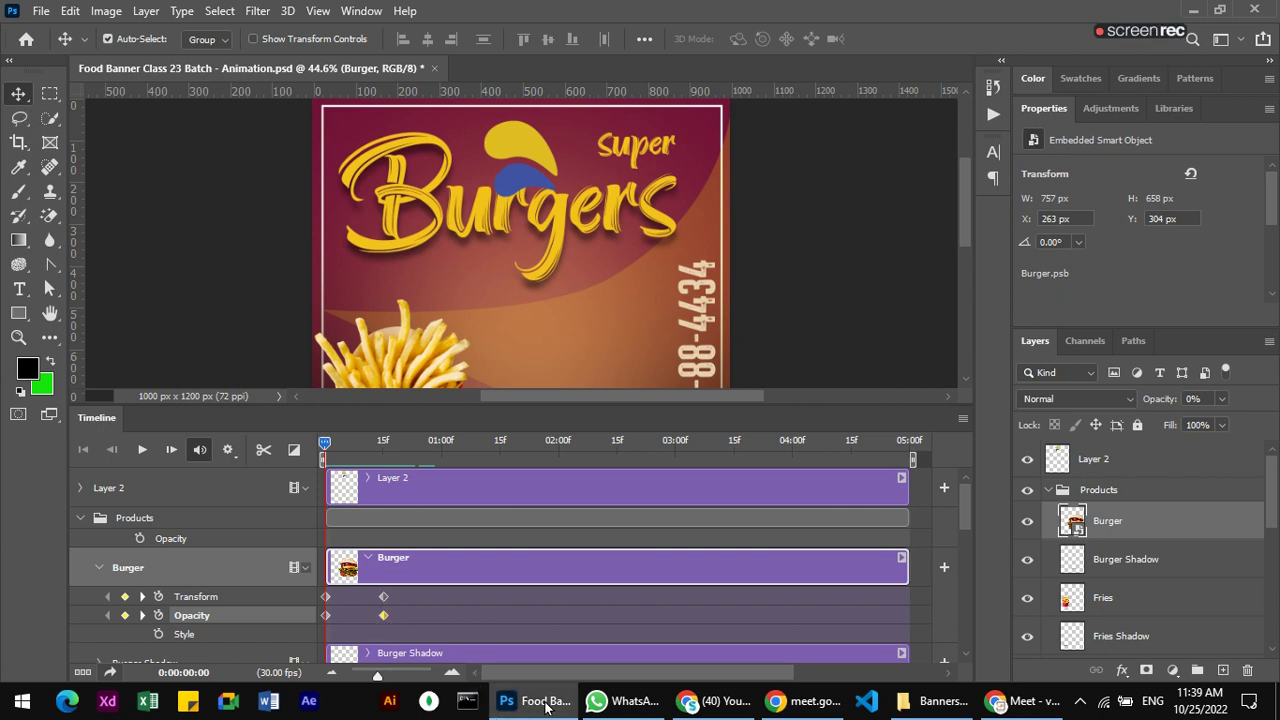
click(620, 701)
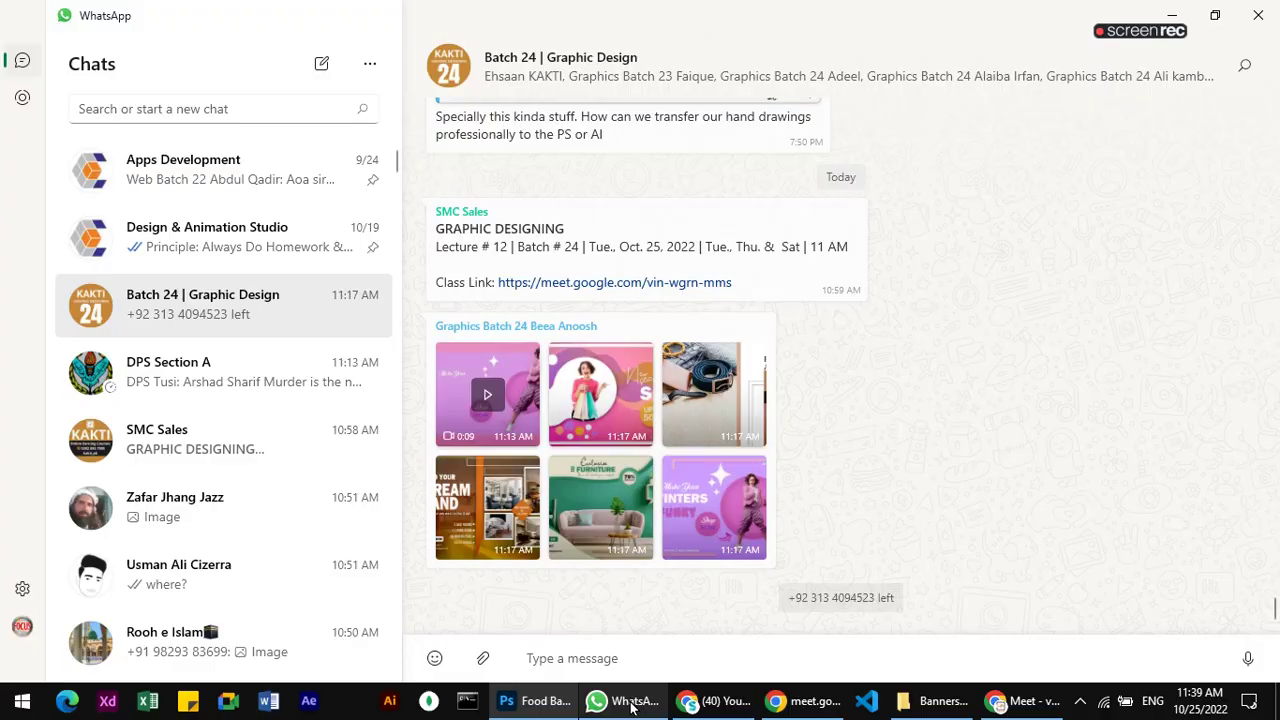
click(712, 701)
click(540, 701)
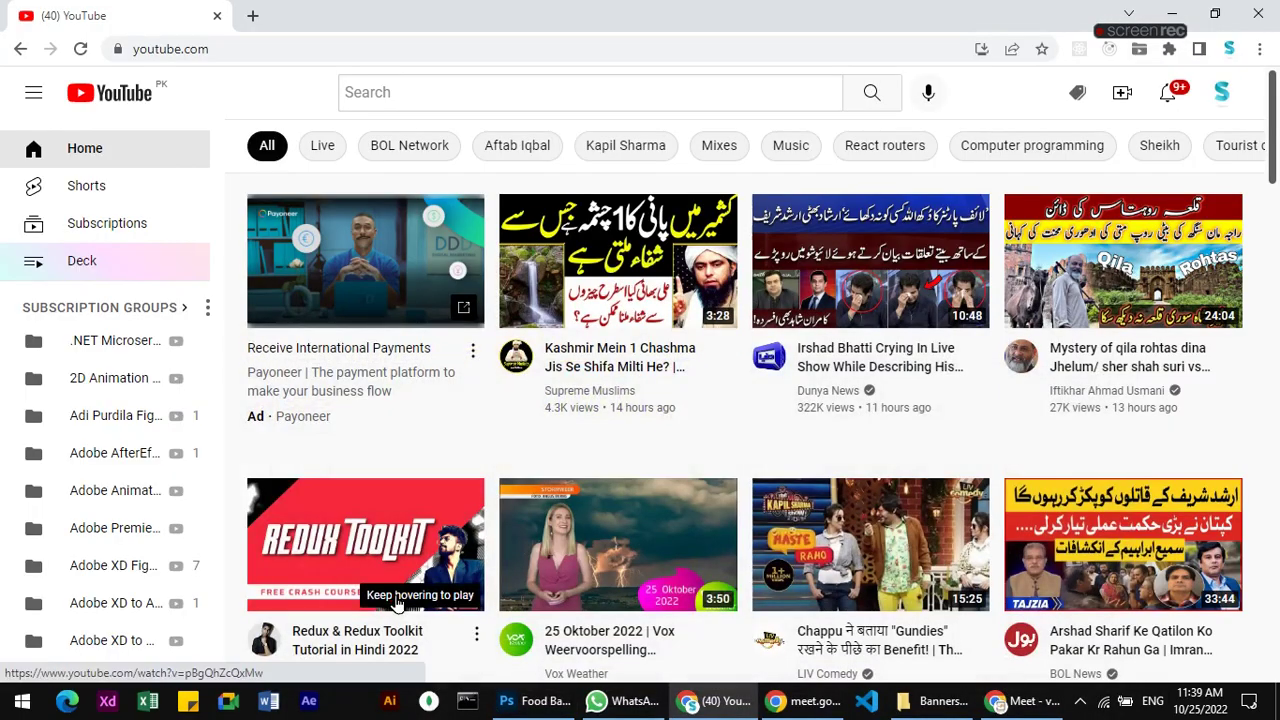
click(535, 700)
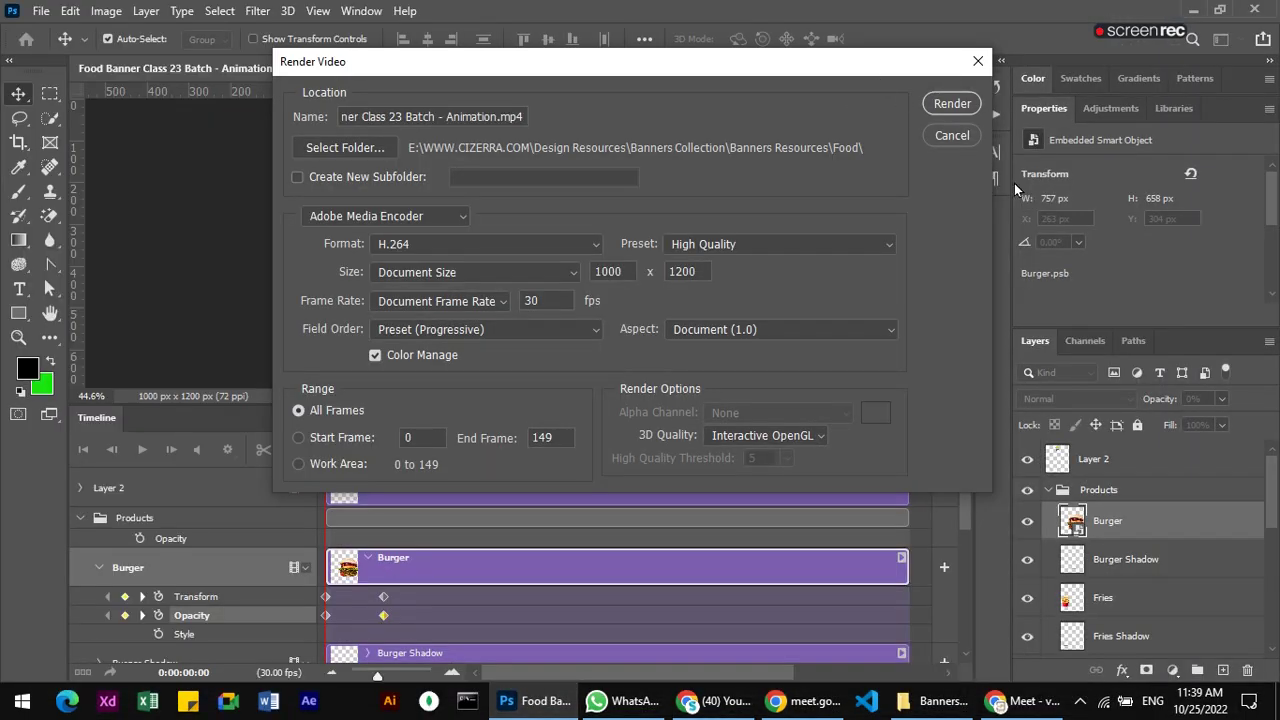
click(952, 137)
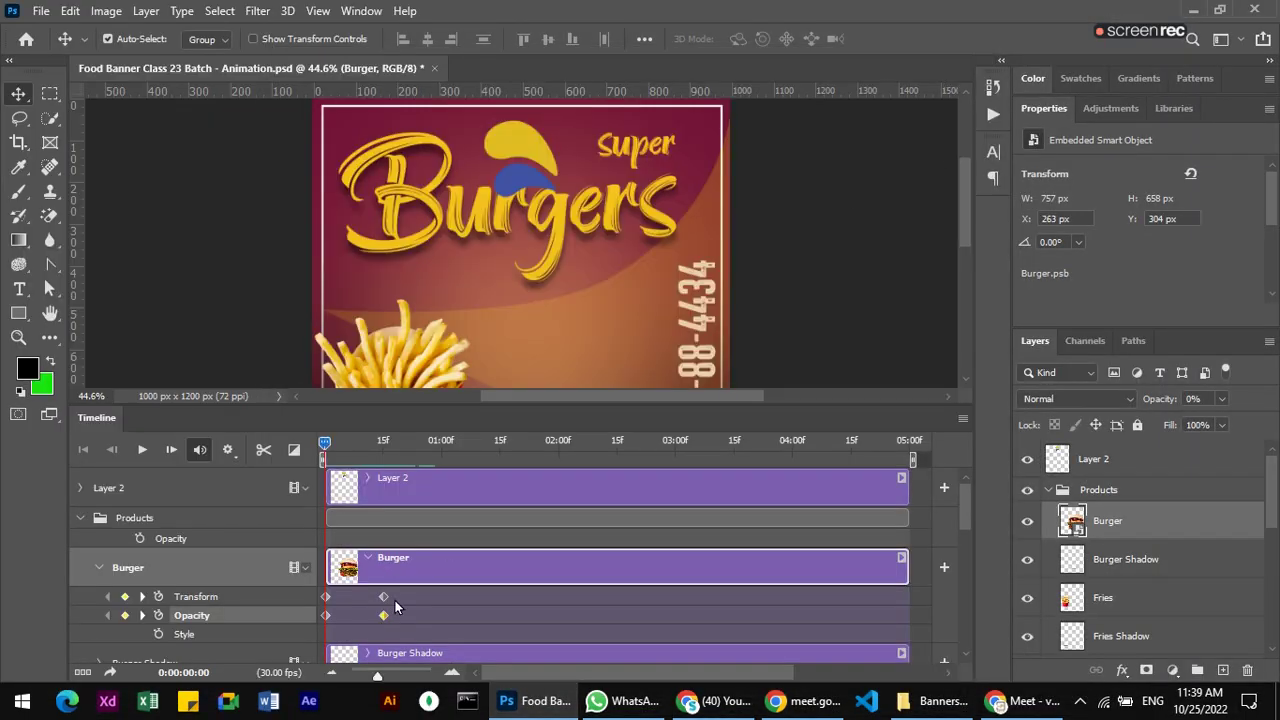
mouse_move(404, 597)
mouse_down()
mouse_move(378, 632)
mouse_move(494, 619)
mouse_up()
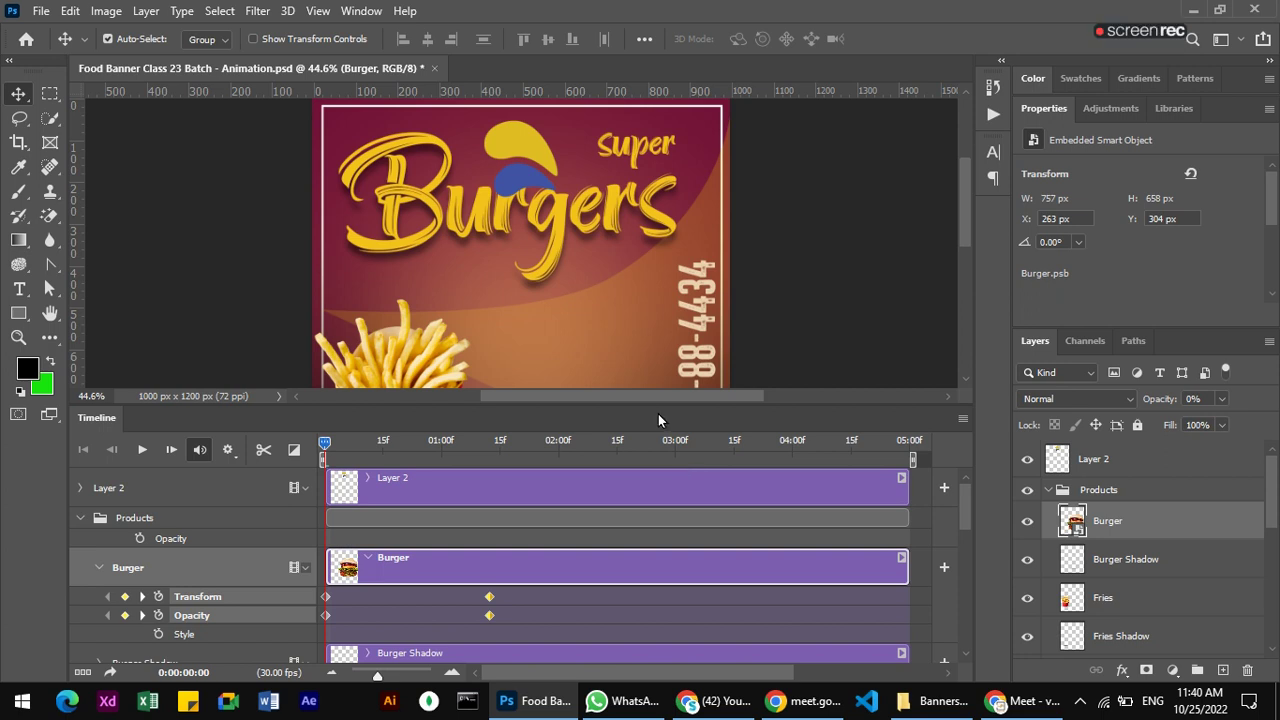
key(ctrl+z)
mouse_move(965, 235)
mouse_down()
mouse_move(966, 268)
mouse_move(966, 241)
mouse_up()
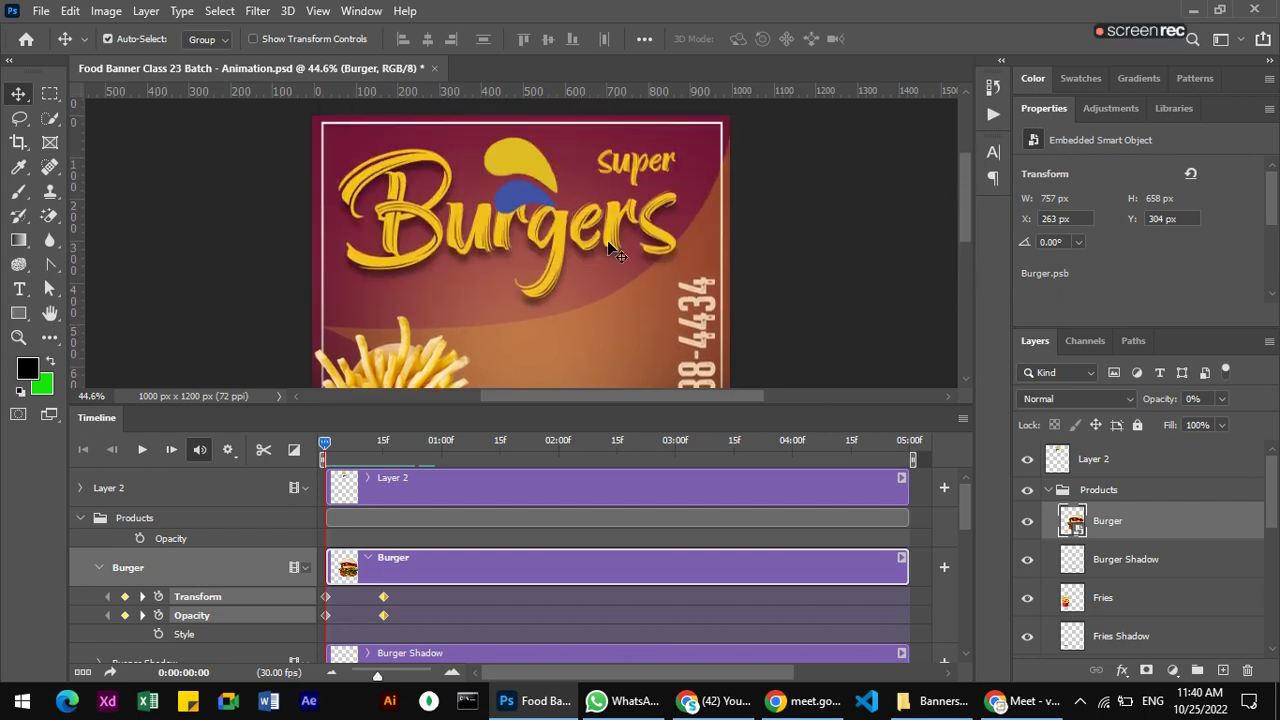
click(620, 245)
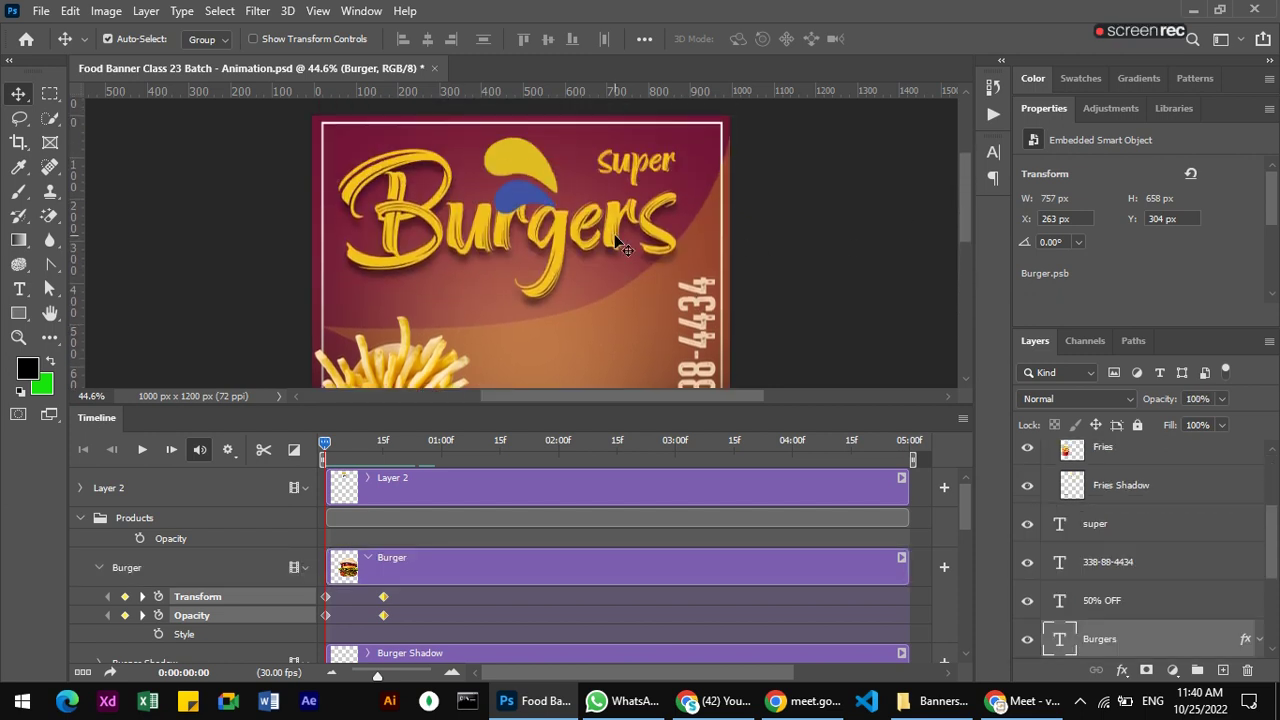
drag(1270, 552, 1268, 588)
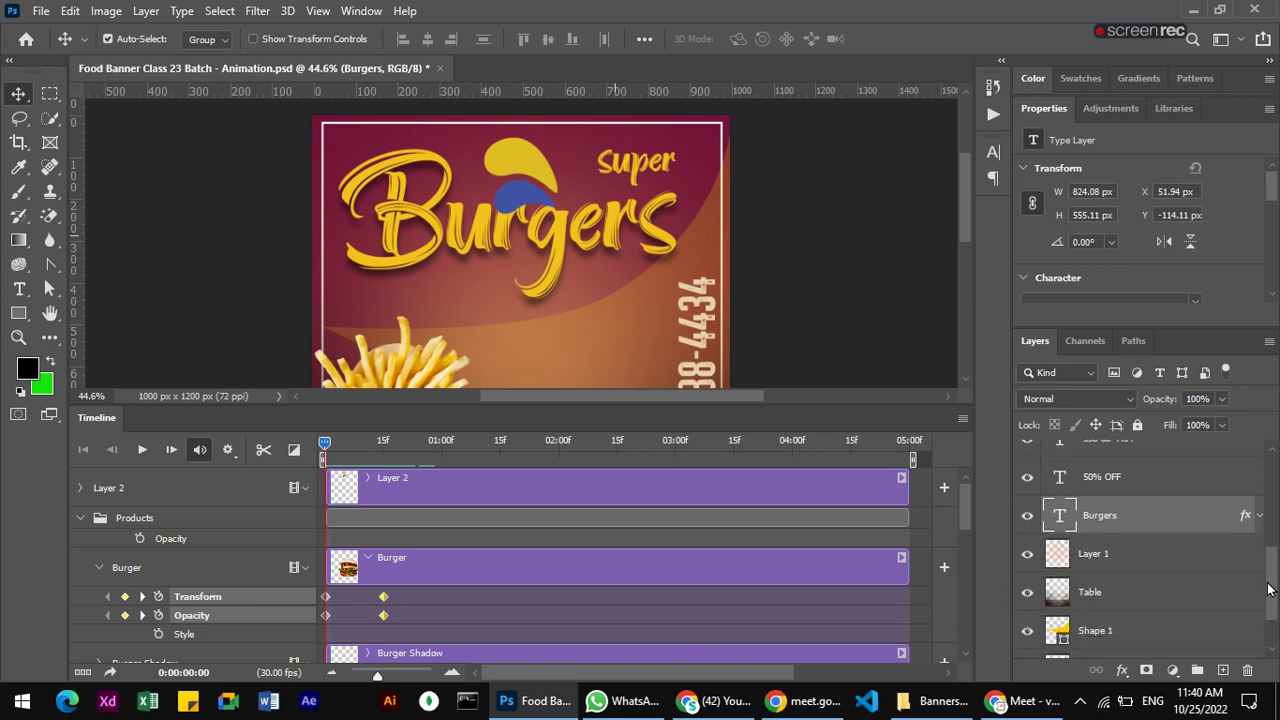
- Convert the Burgers title layer to a smart object and open Burgers.psb
right_click(1139, 519)
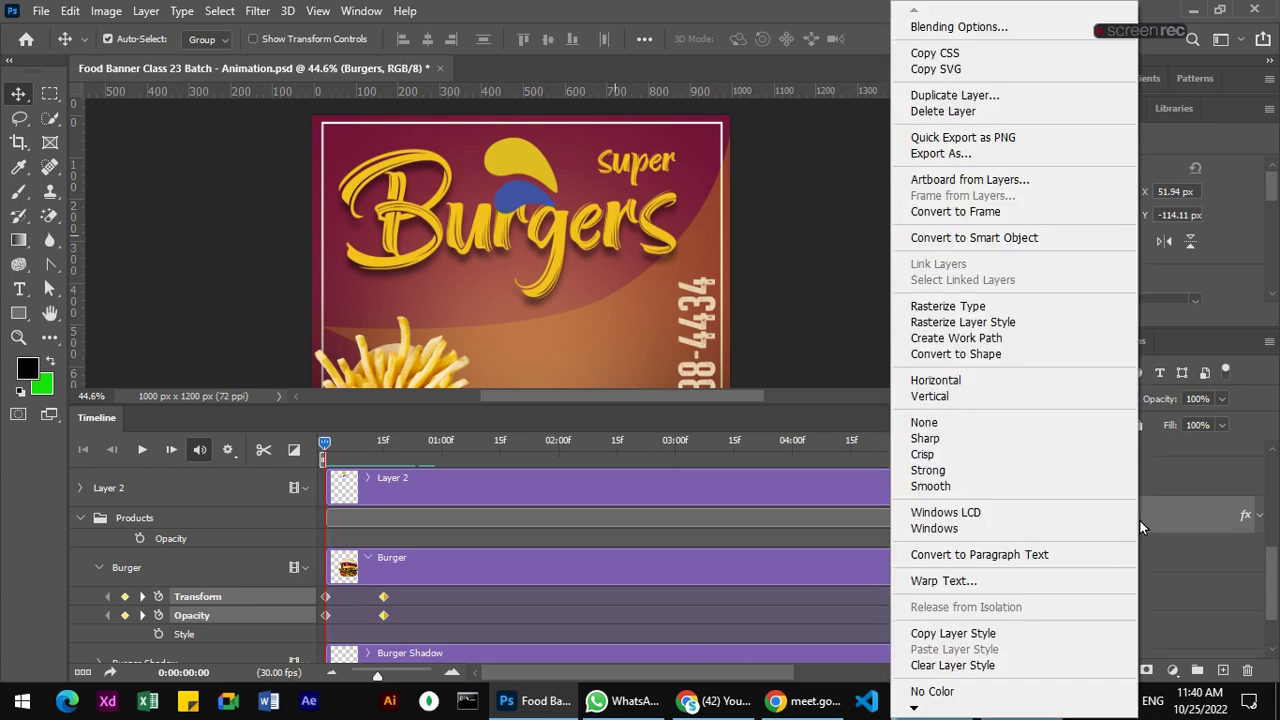
click(1029, 238)
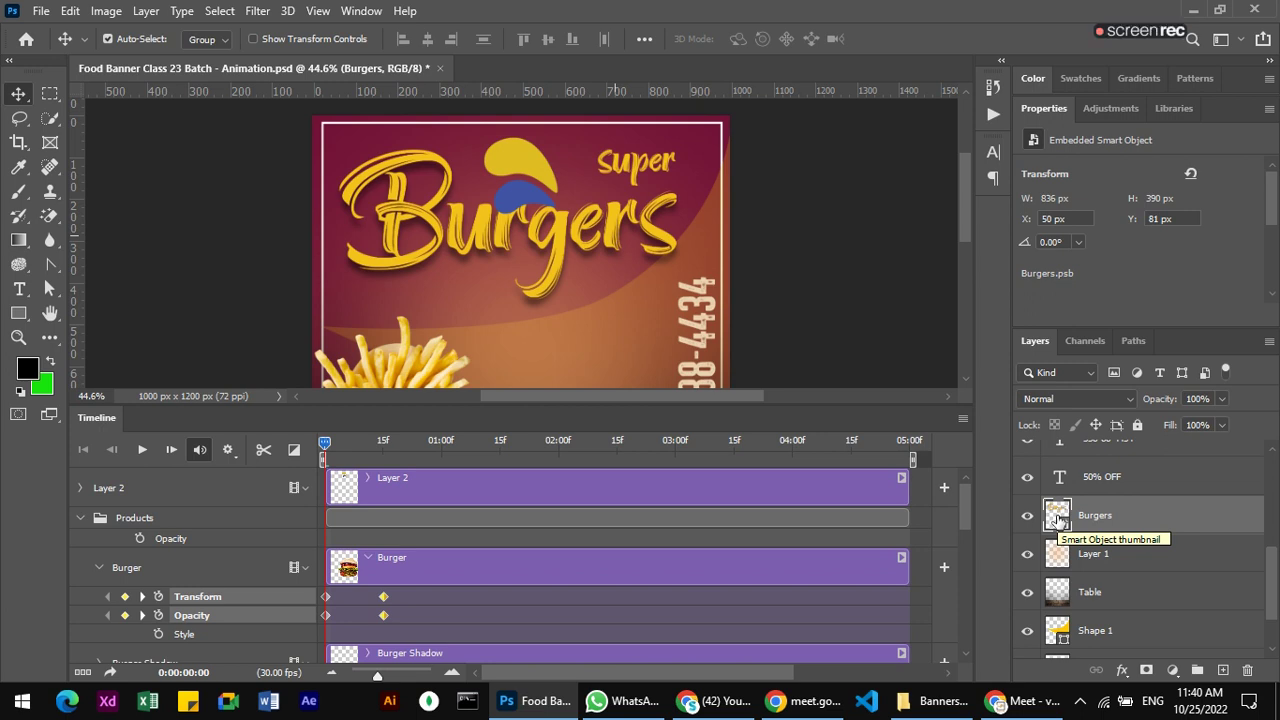
double_click(1058, 516)
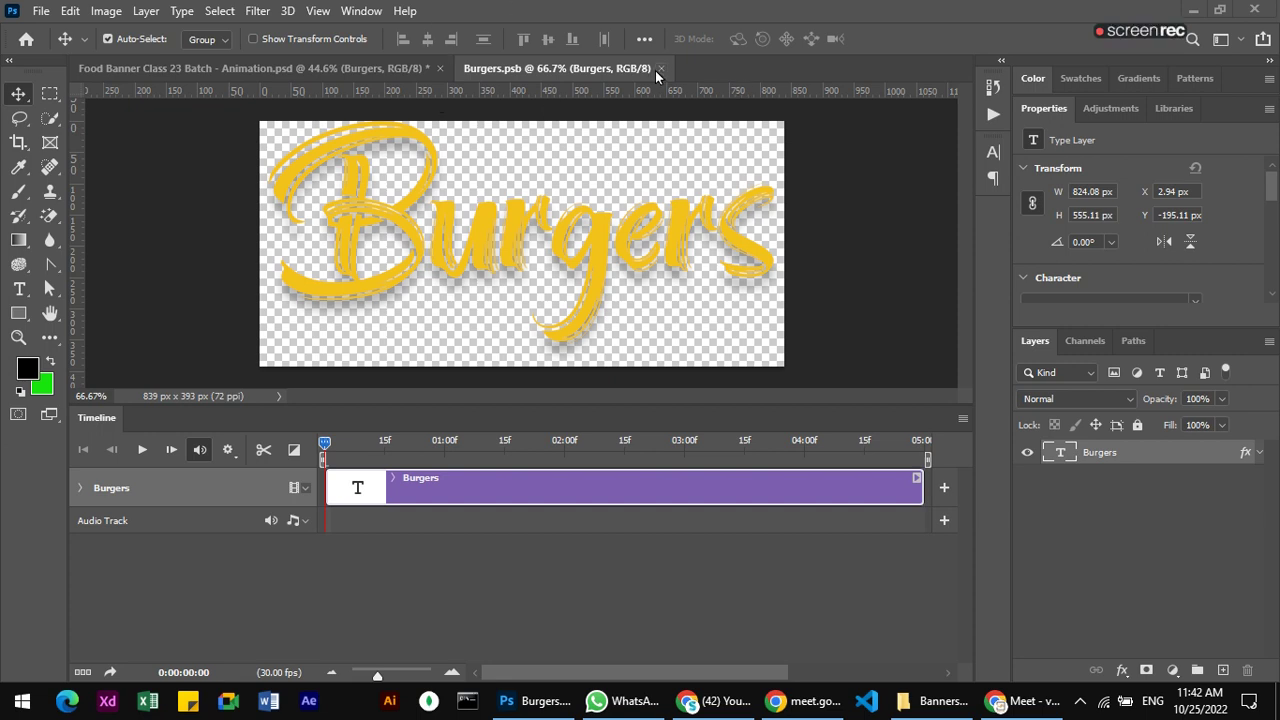
- Close Burgers.psb and expand the Products group and Burgers track in the Timeline
click(659, 69)
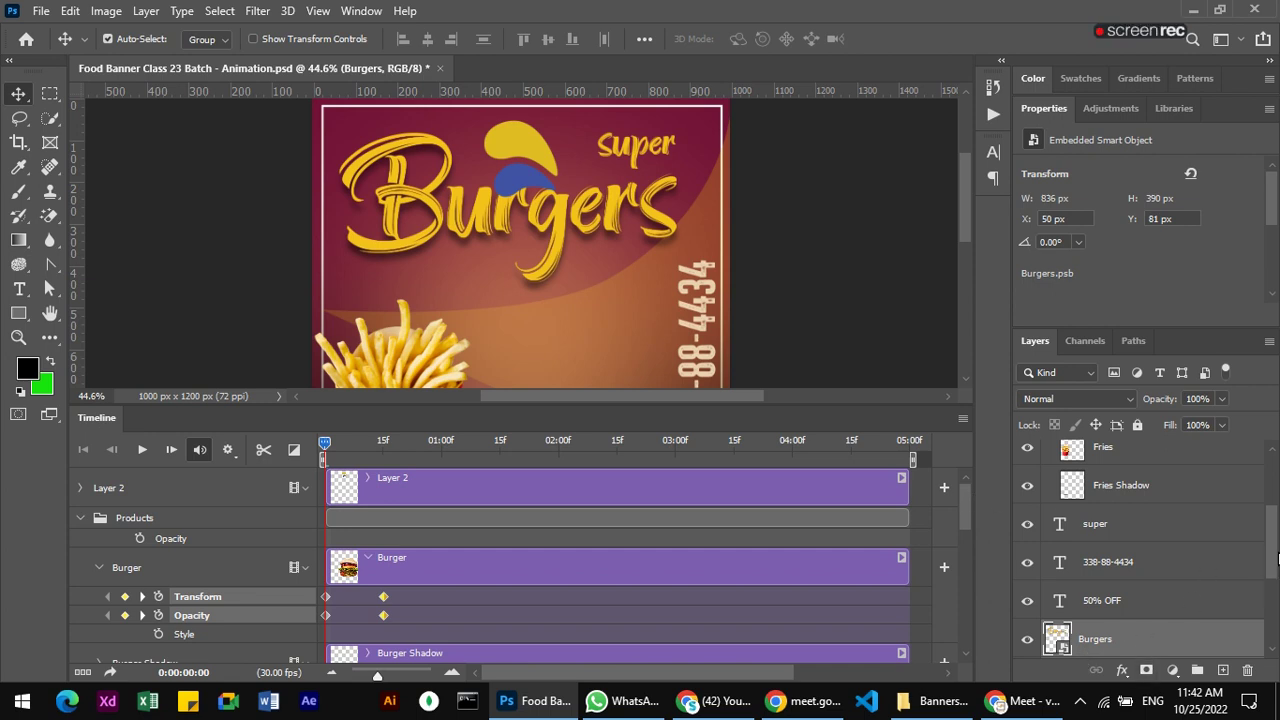
scroll(1277, 558, down, 2)
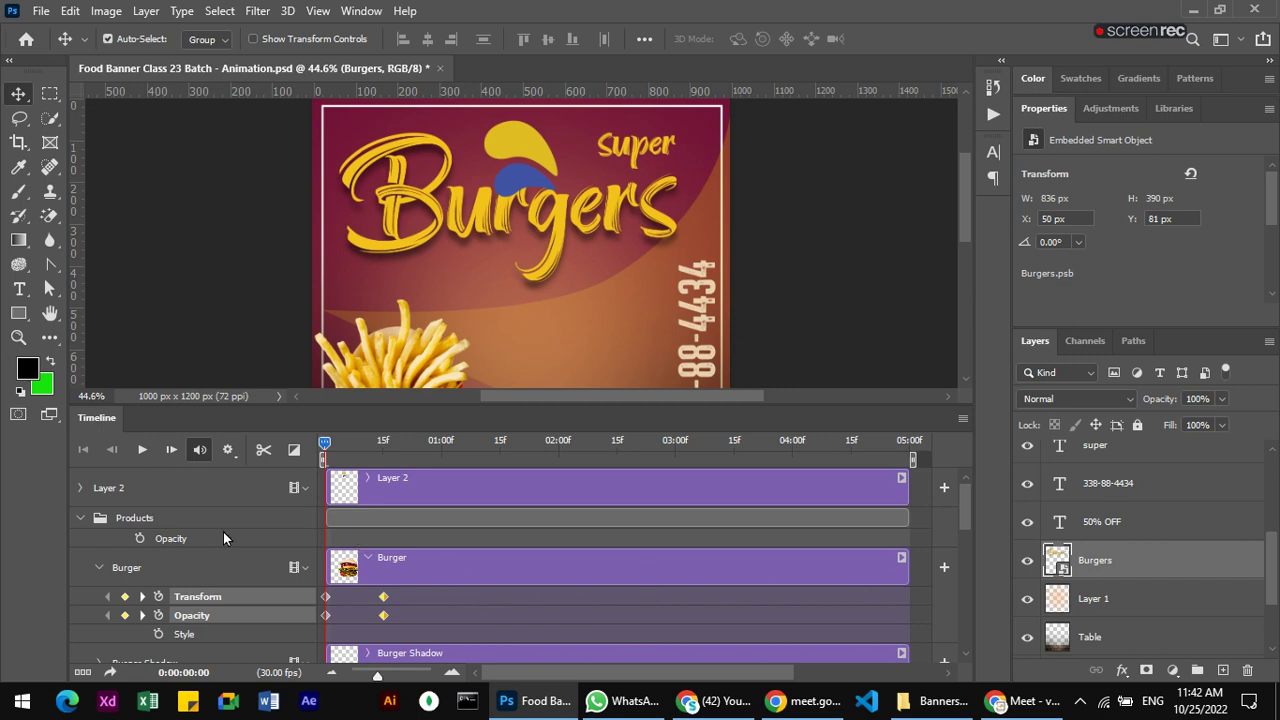
click(79, 518)
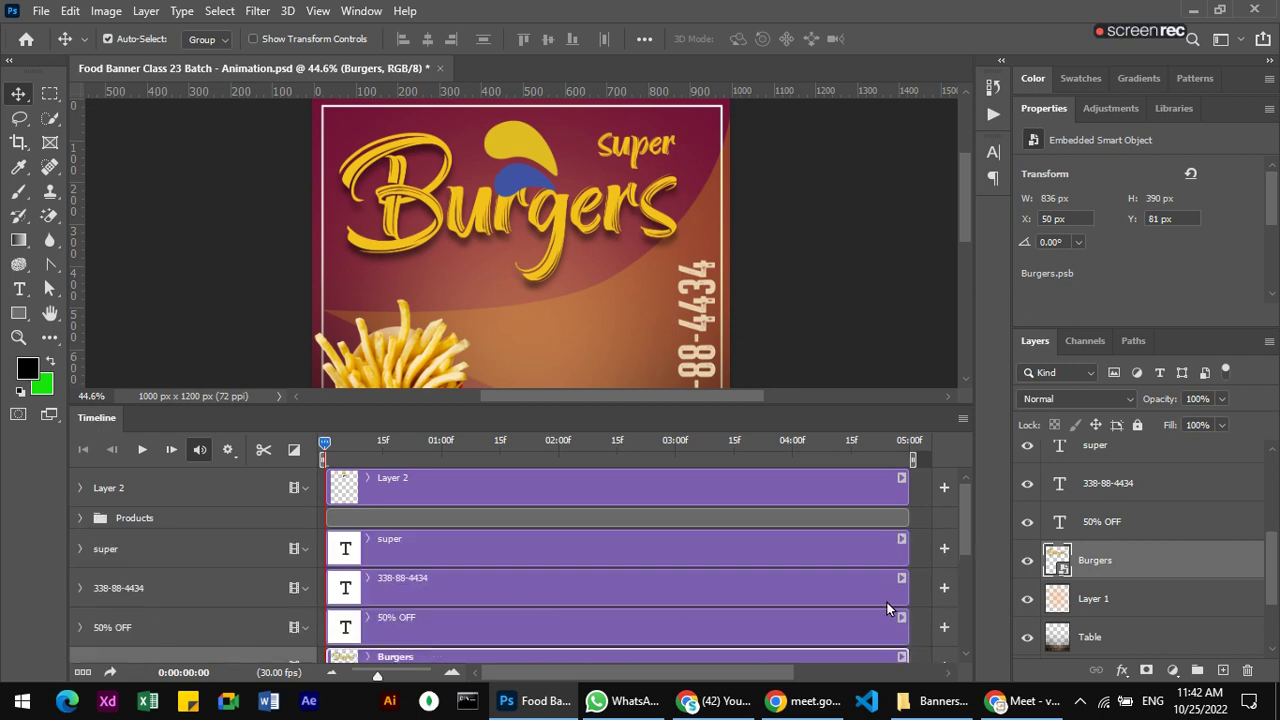
drag(961, 535, 955, 579)
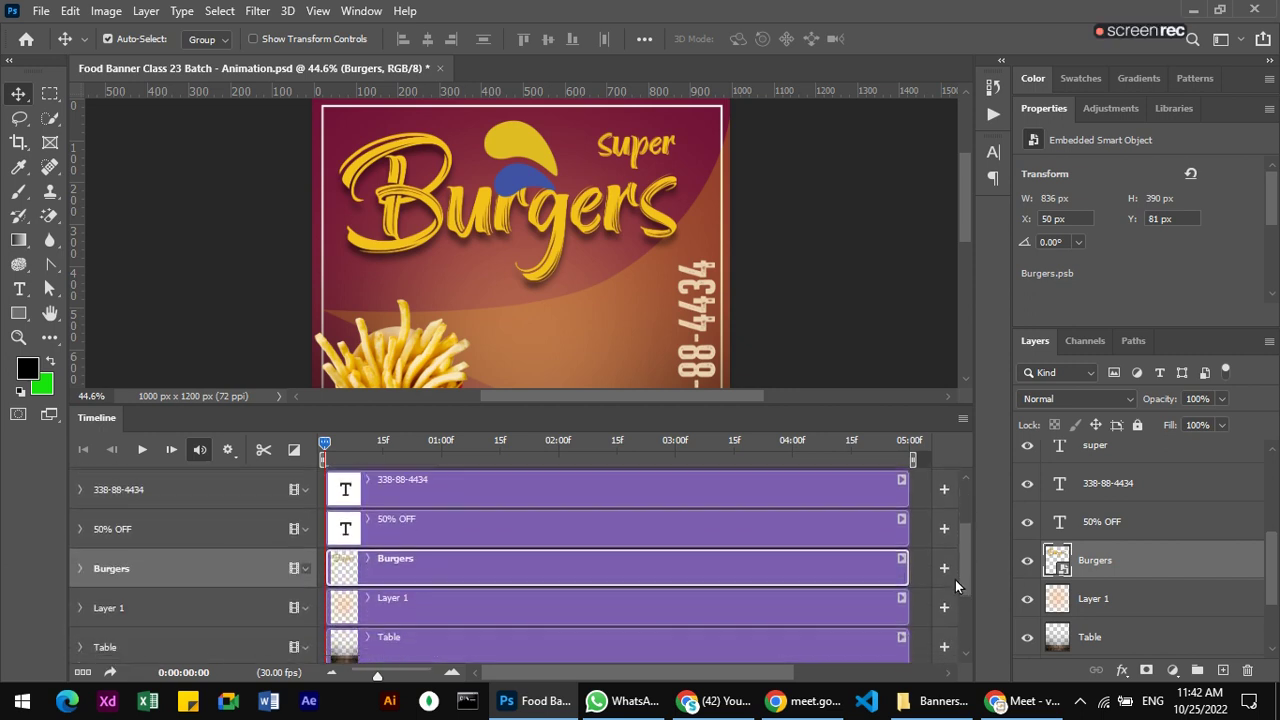
scroll(163, 538, down, 1)
click(80, 537)
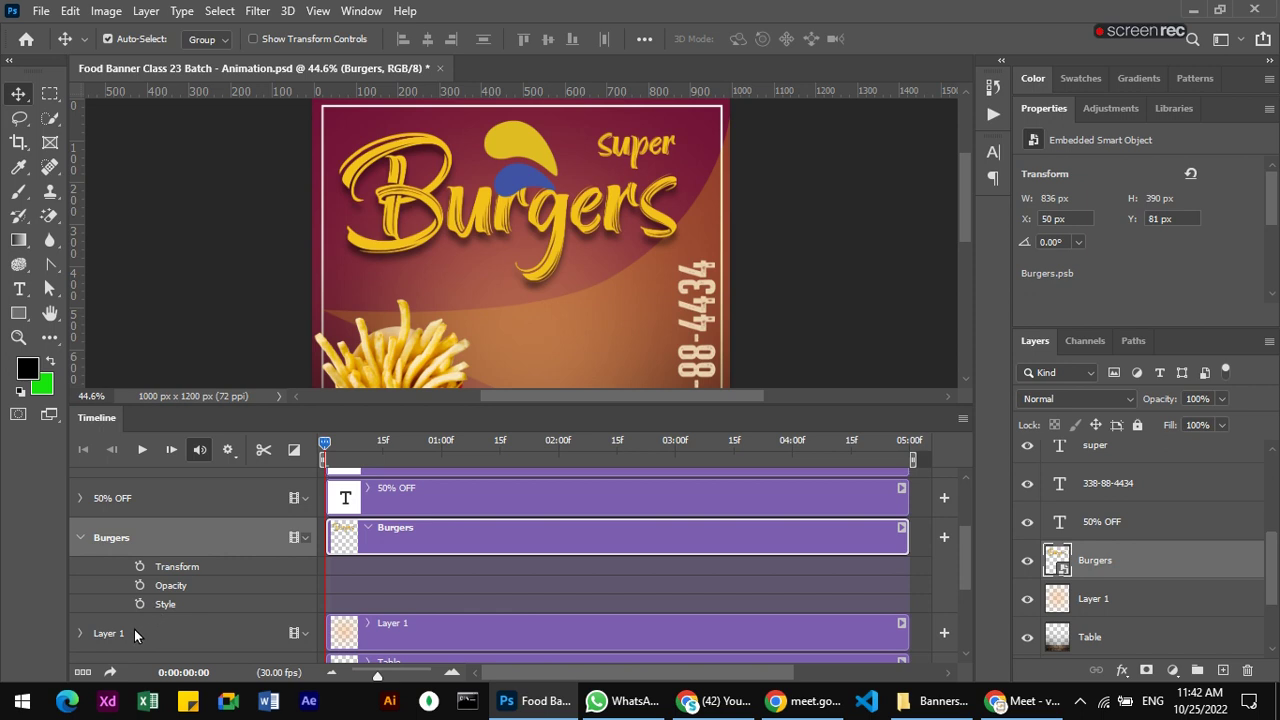
- Set a Transform keyframe on the Burgers track at 0:00:00:00, previewing to about one second
click(141, 568)
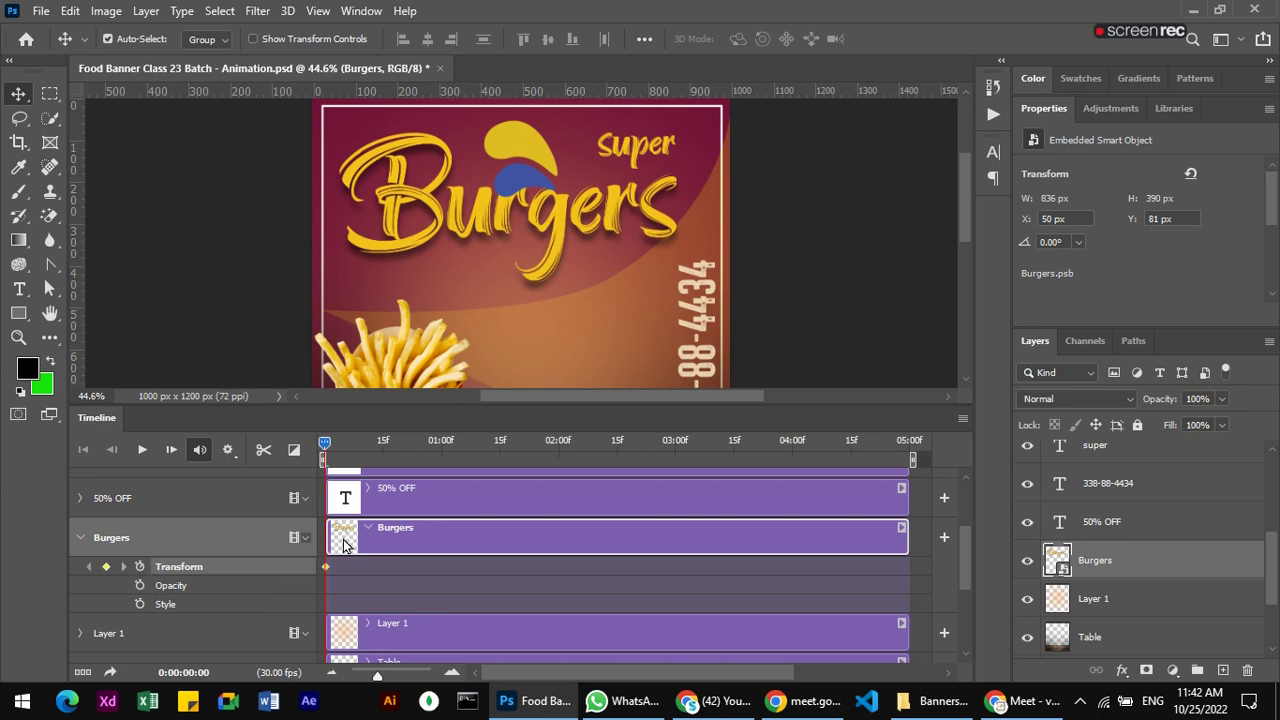
drag(326, 448, 380, 447)
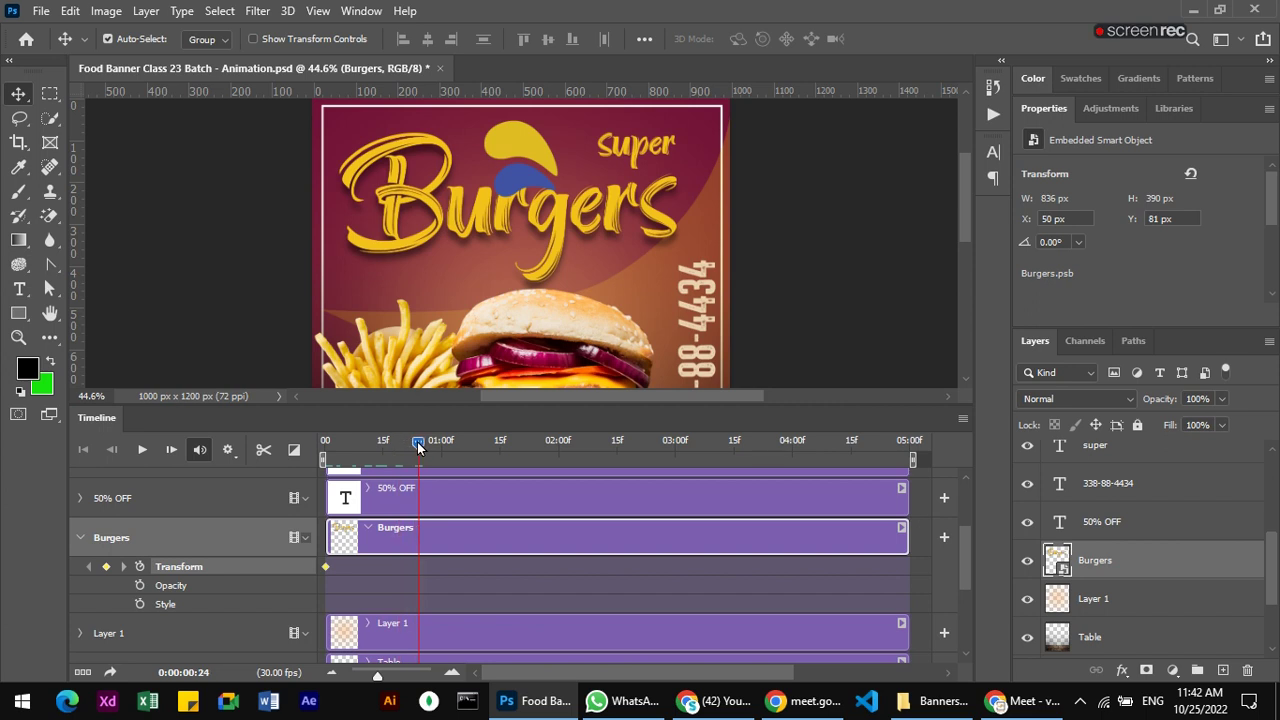
mouse_move(380, 447)
mouse_down()
mouse_move(316, 440)
mouse_move(317, 429)
mouse_up()
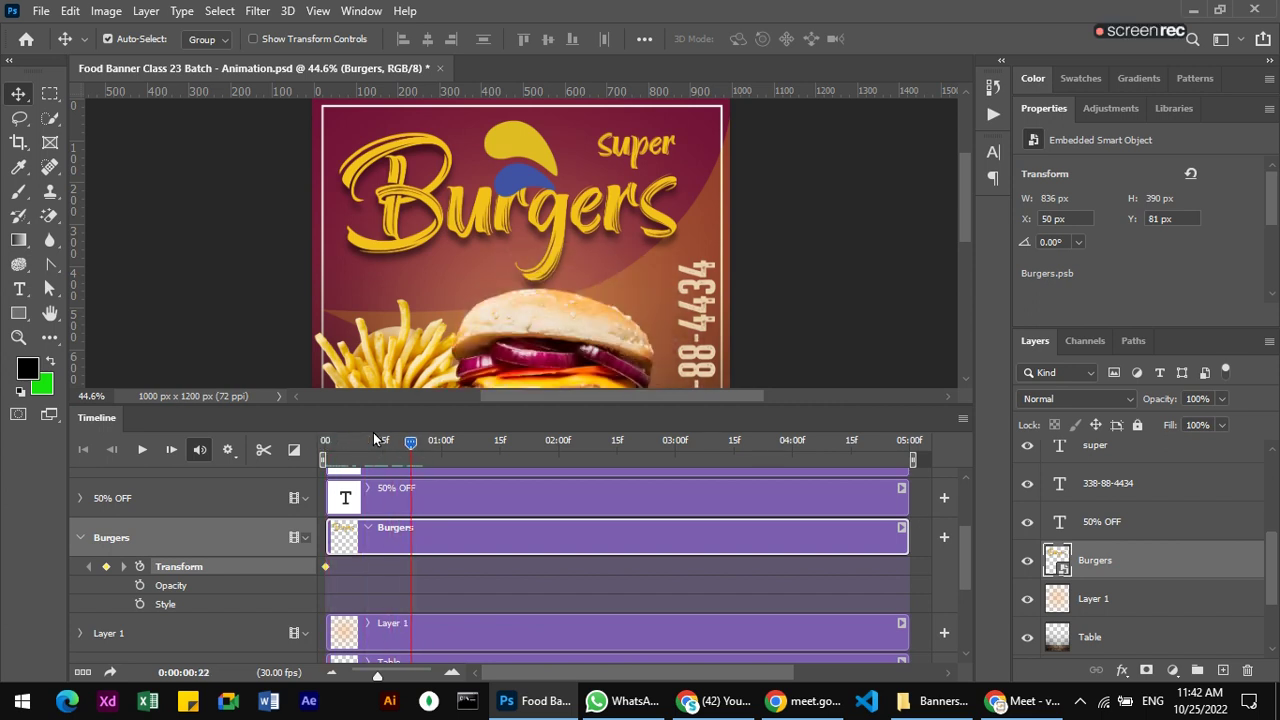
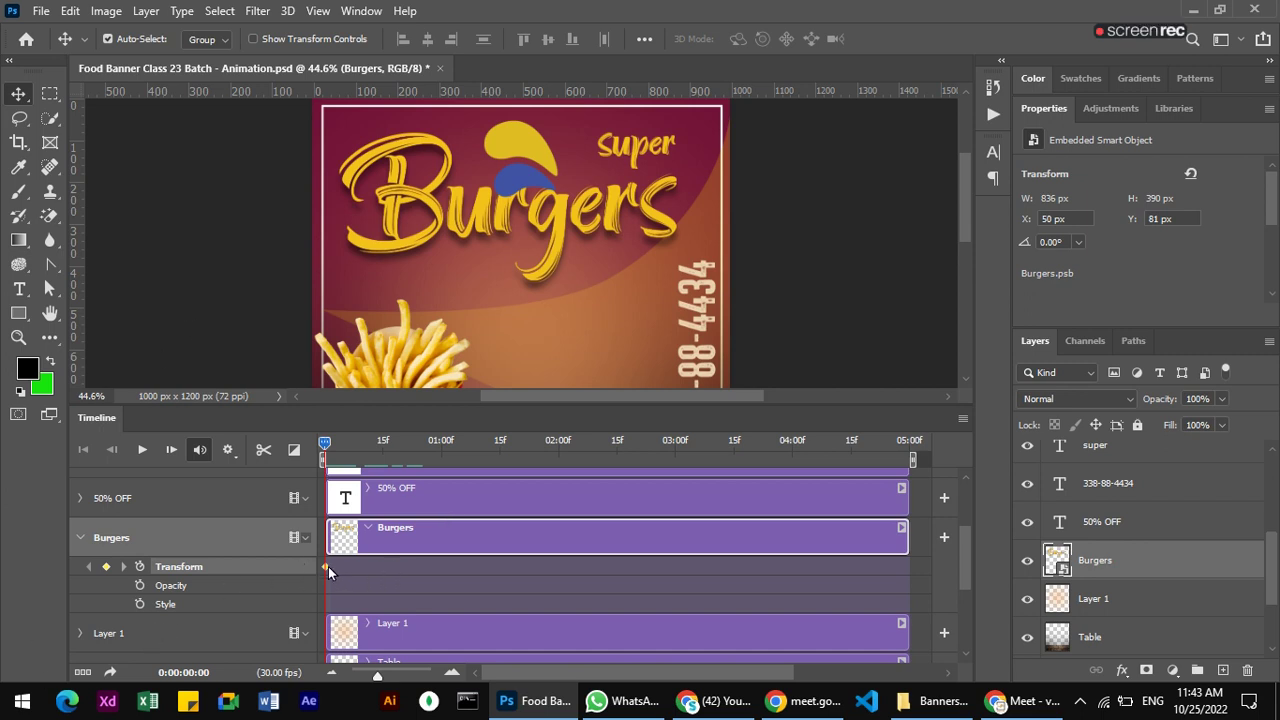
- Add a full-size Transform keyframe for the Burgers title at frame 14
drag(325, 444, 380, 452)
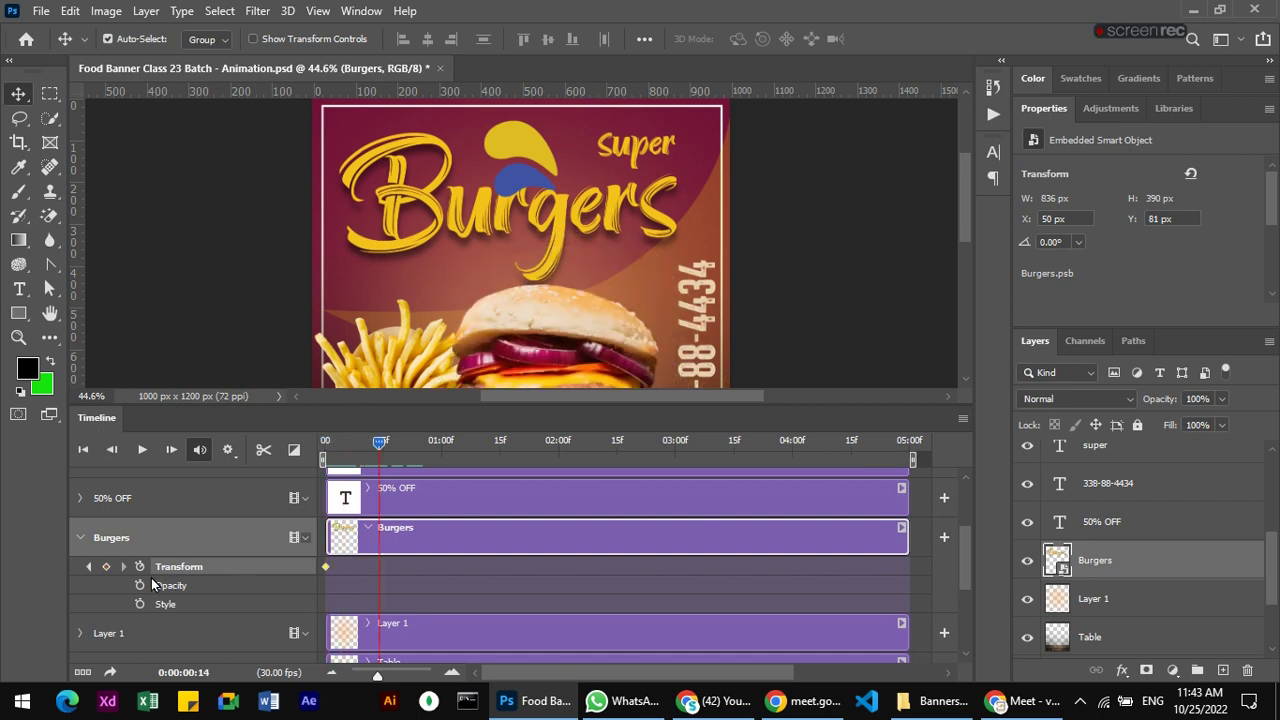
click(107, 567)
click(325, 567)
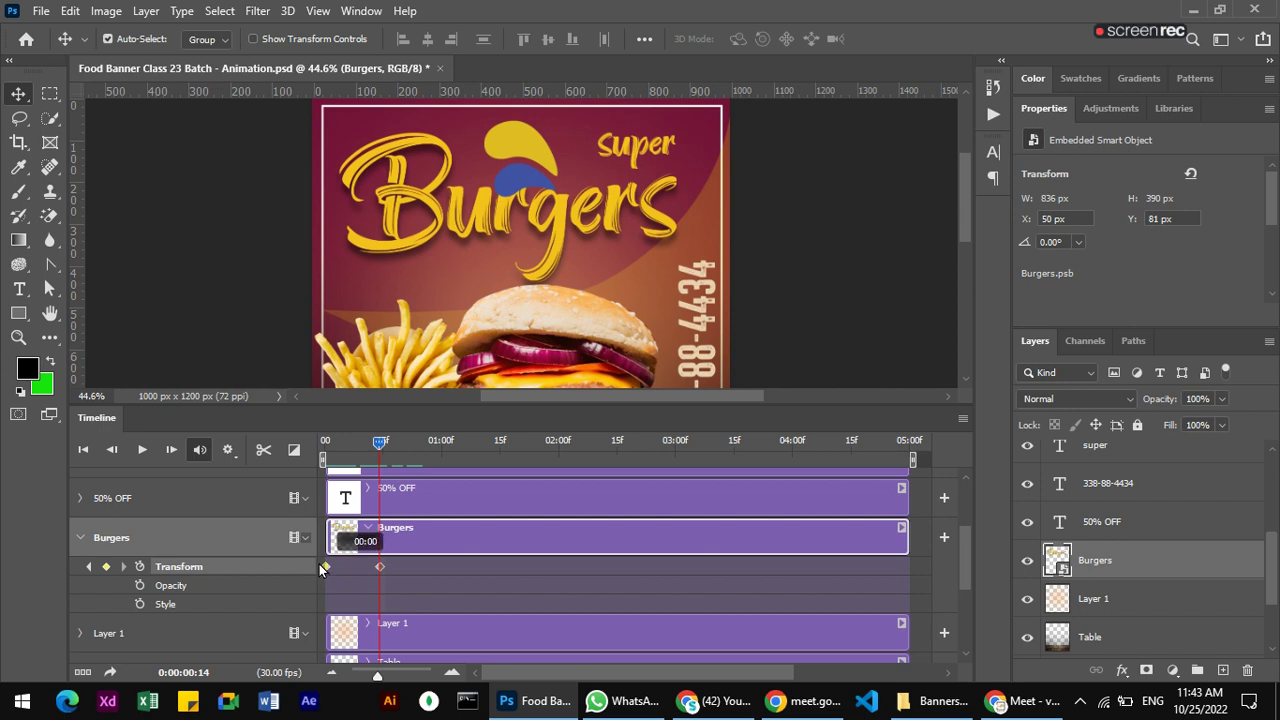
mouse_move(382, 443)
mouse_down()
mouse_move(310, 452)
mouse_move(380, 455)
mouse_up()
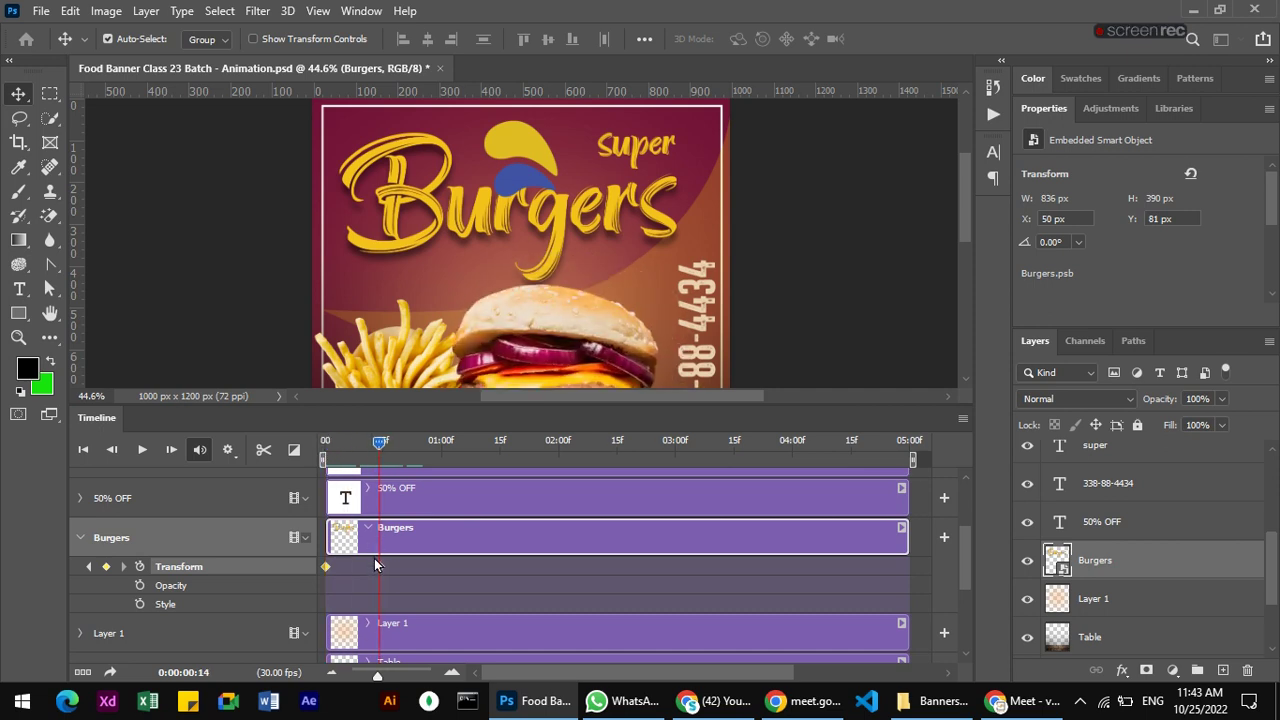
click(379, 567)
click(324, 566)
- At frame 0, scale the Burgers title down to 46.55% toward the left and preview the growth
drag(375, 448, 312, 449)
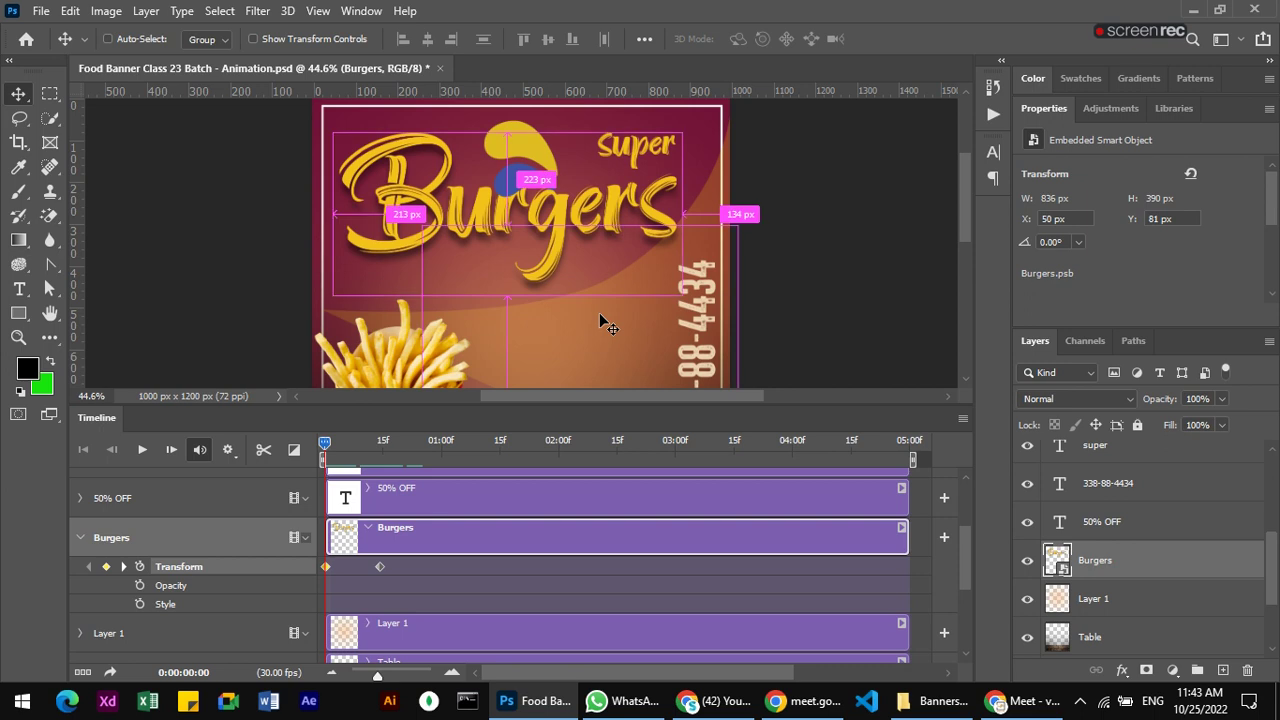
key(ctrl+t)
drag(700, 121, 495, 220)
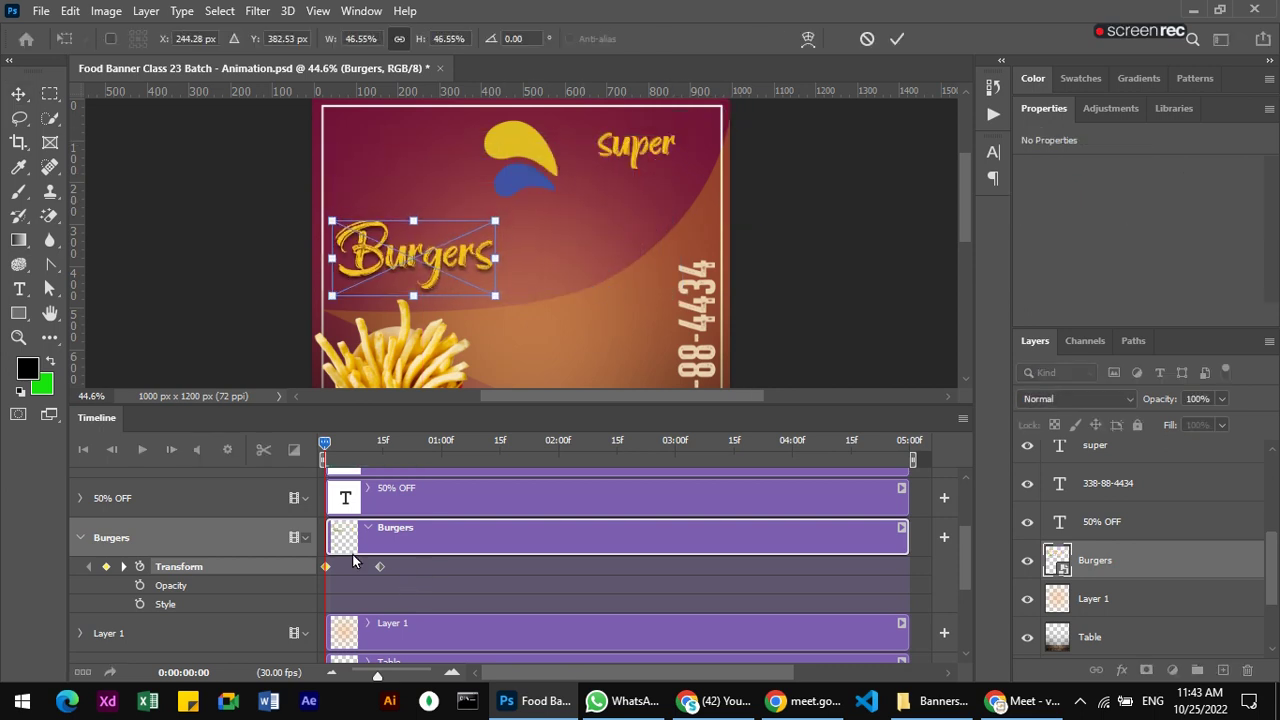
click(18, 93)
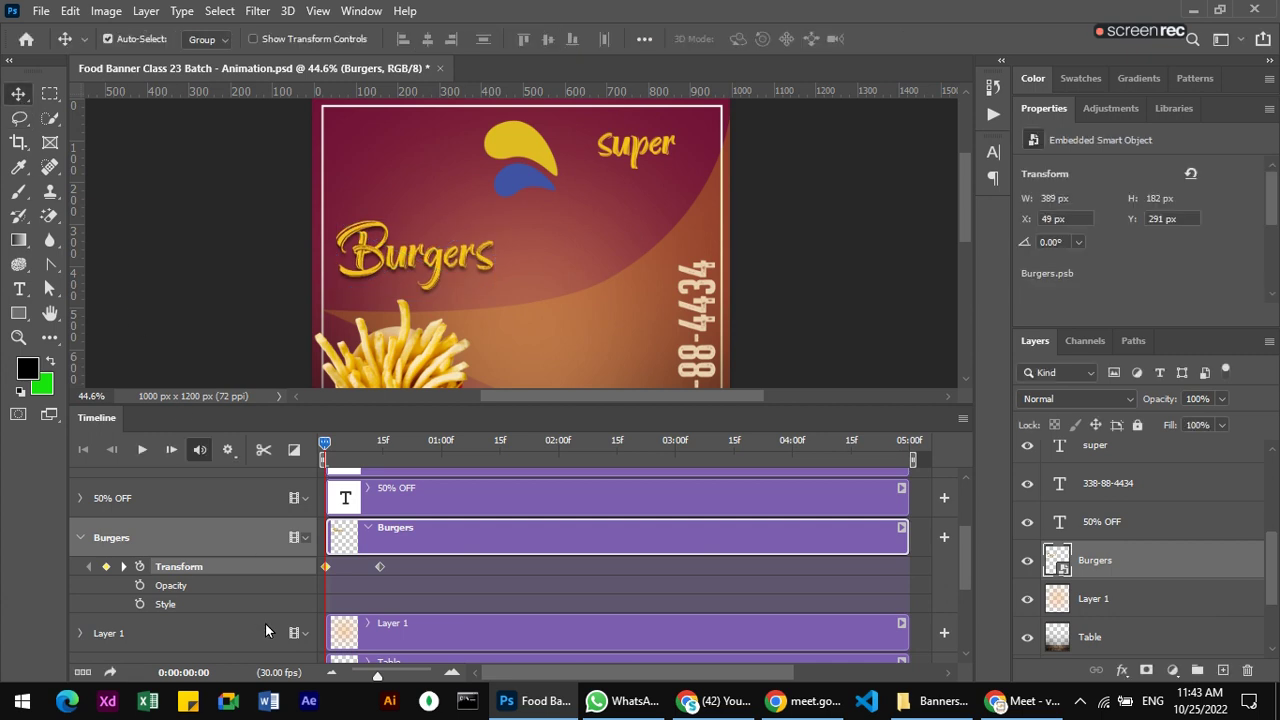
mouse_move(325, 447)
mouse_down()
mouse_move(312, 447)
mouse_move(386, 448)
mouse_up()
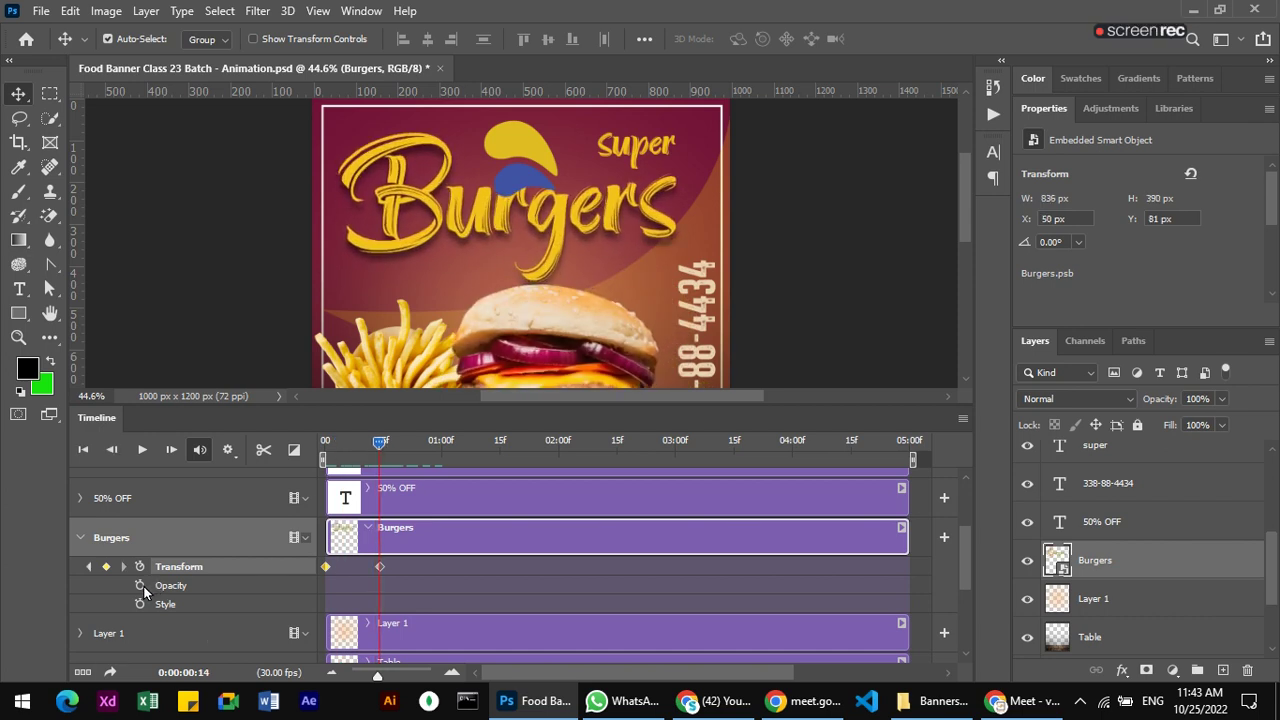
- At frame 0, add an Opacity keyframe for Burgers with layer opacity set to 15%
drag(379, 446, 295, 456)
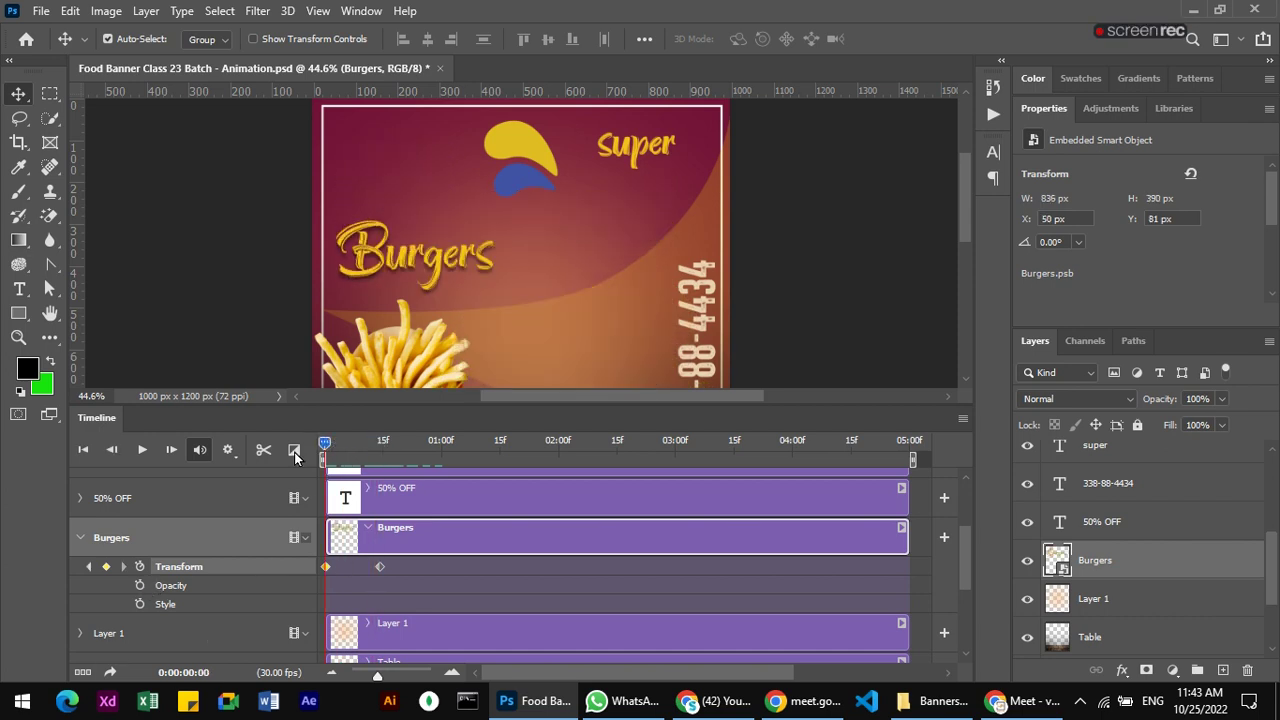
click(140, 585)
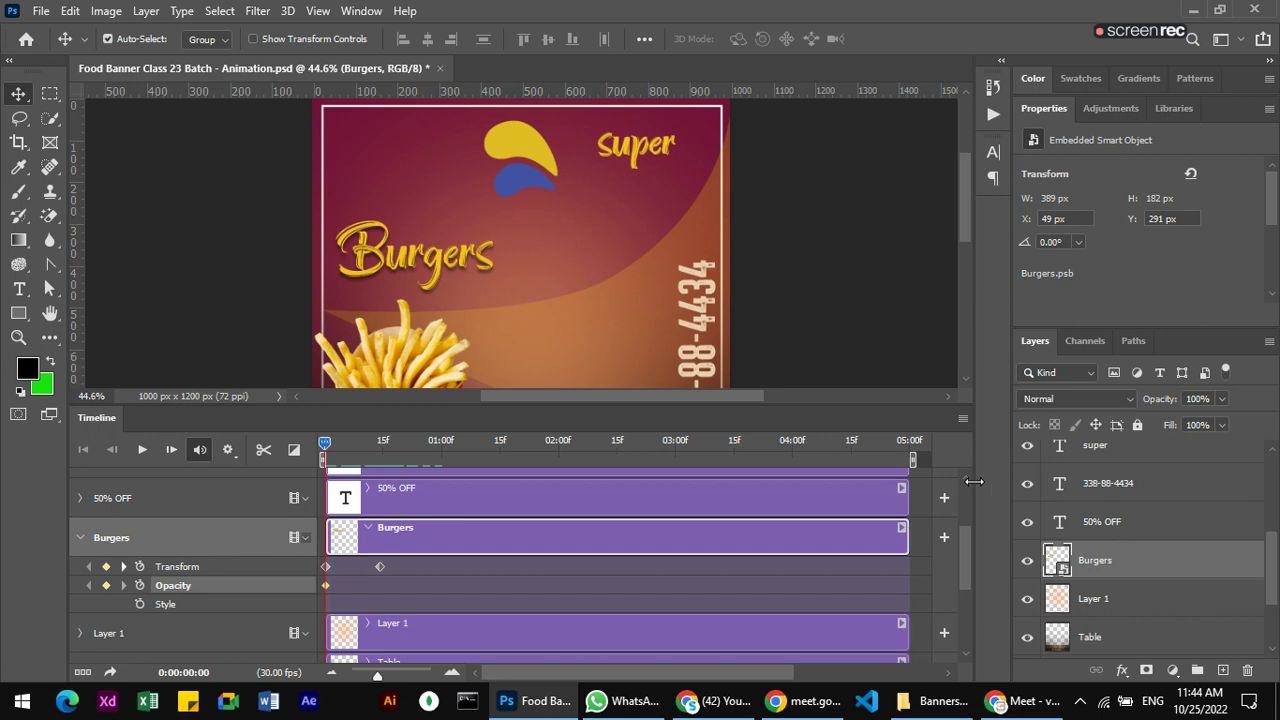
click(1222, 399)
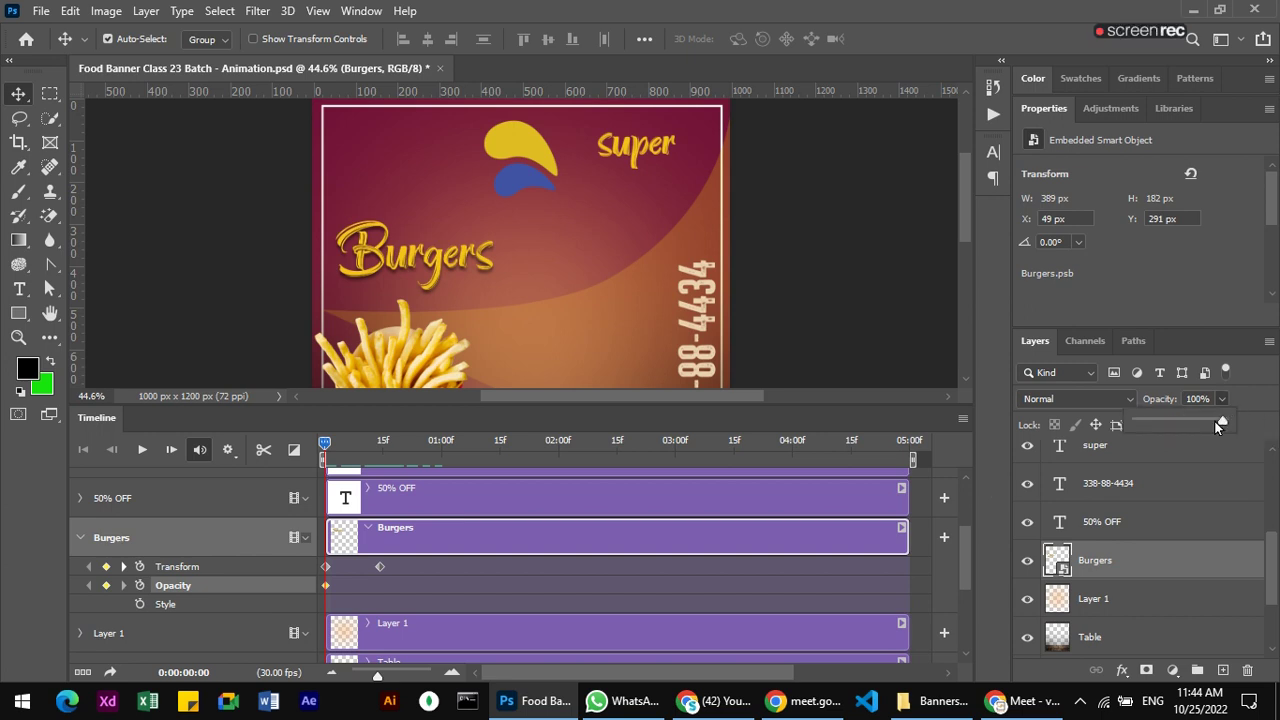
drag(1219, 421, 1086, 424)
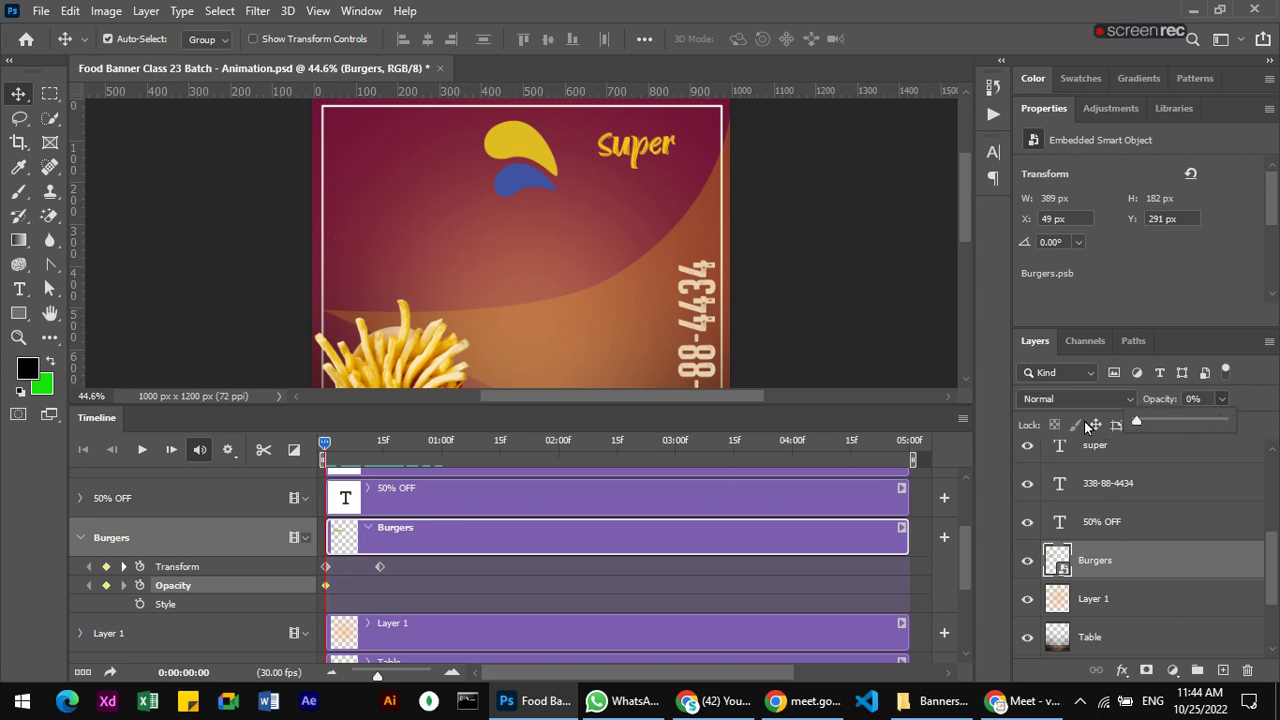
drag(1136, 423, 1139, 425)
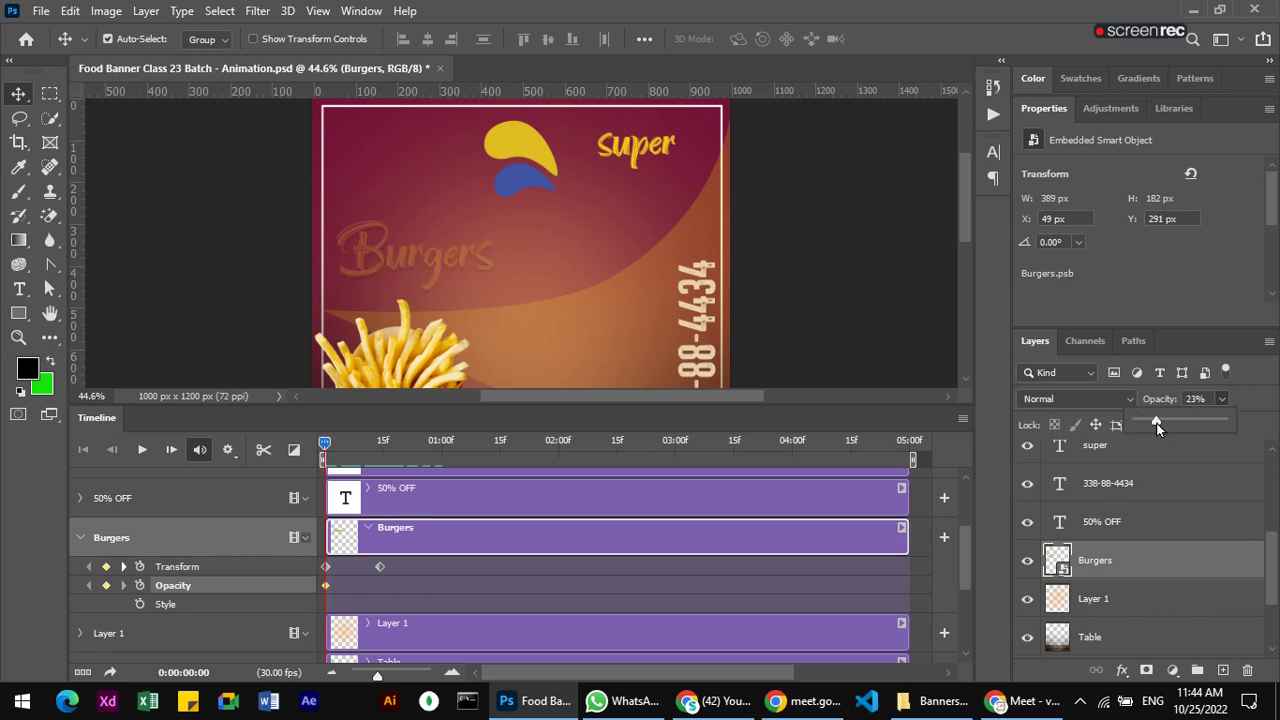
click(439, 607)
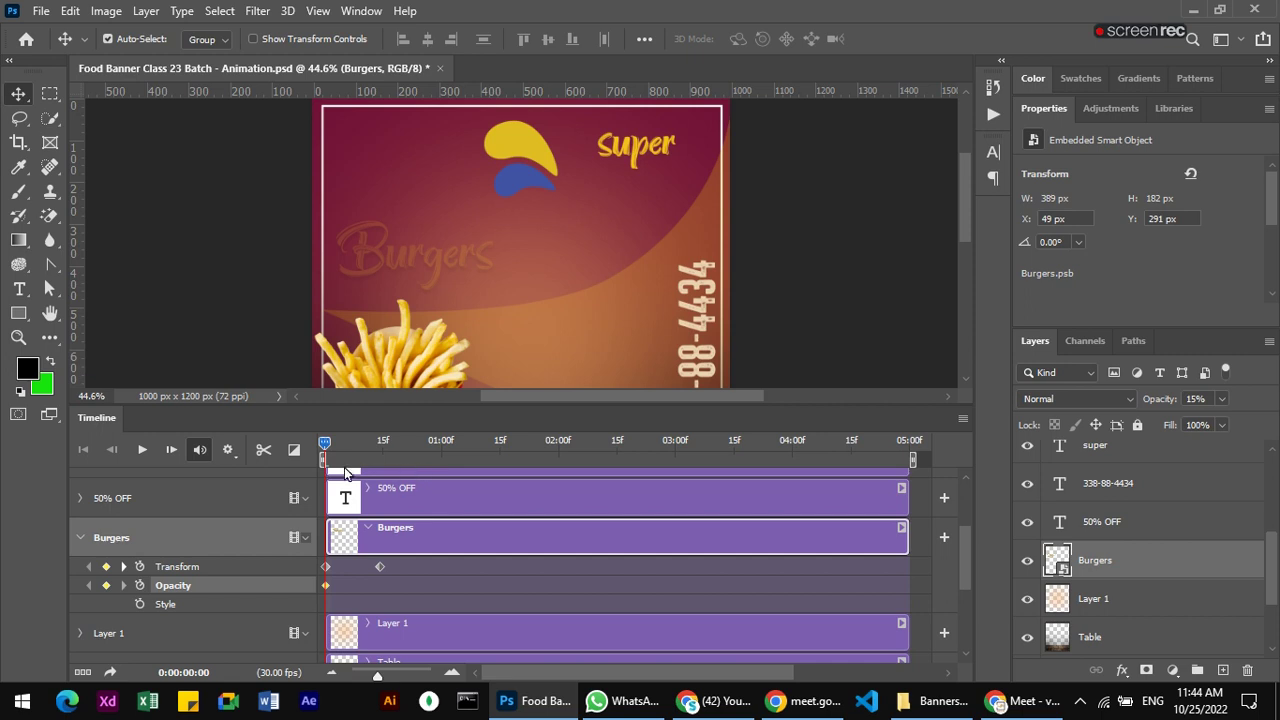
- Admit the waiting participant to the Google Meet call and return to Photoshop
click(1010, 700)
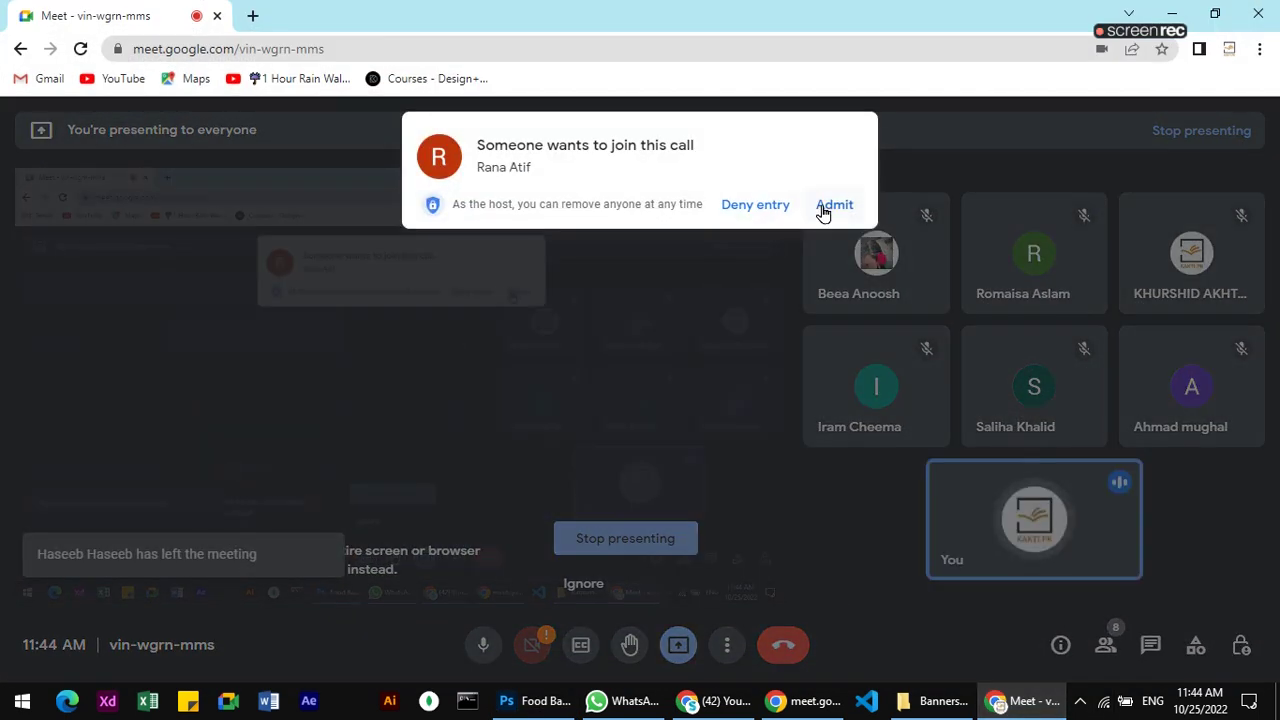
click(826, 206)
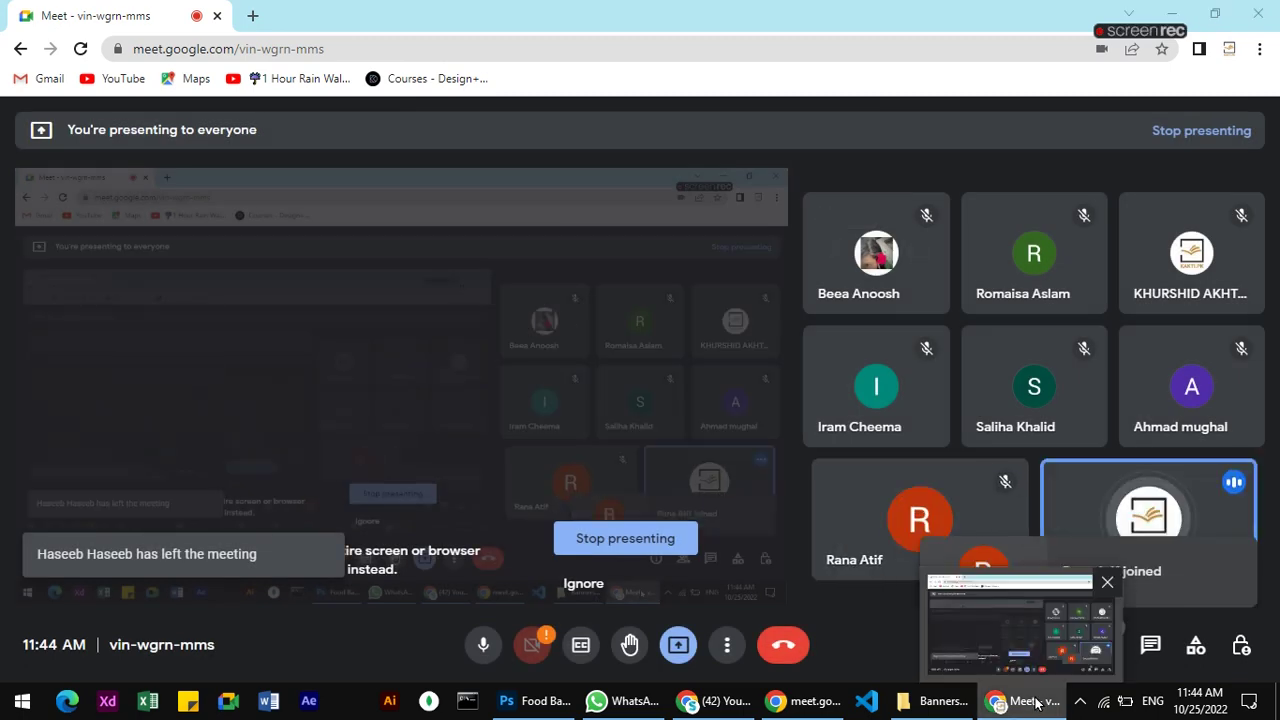
click(1030, 700)
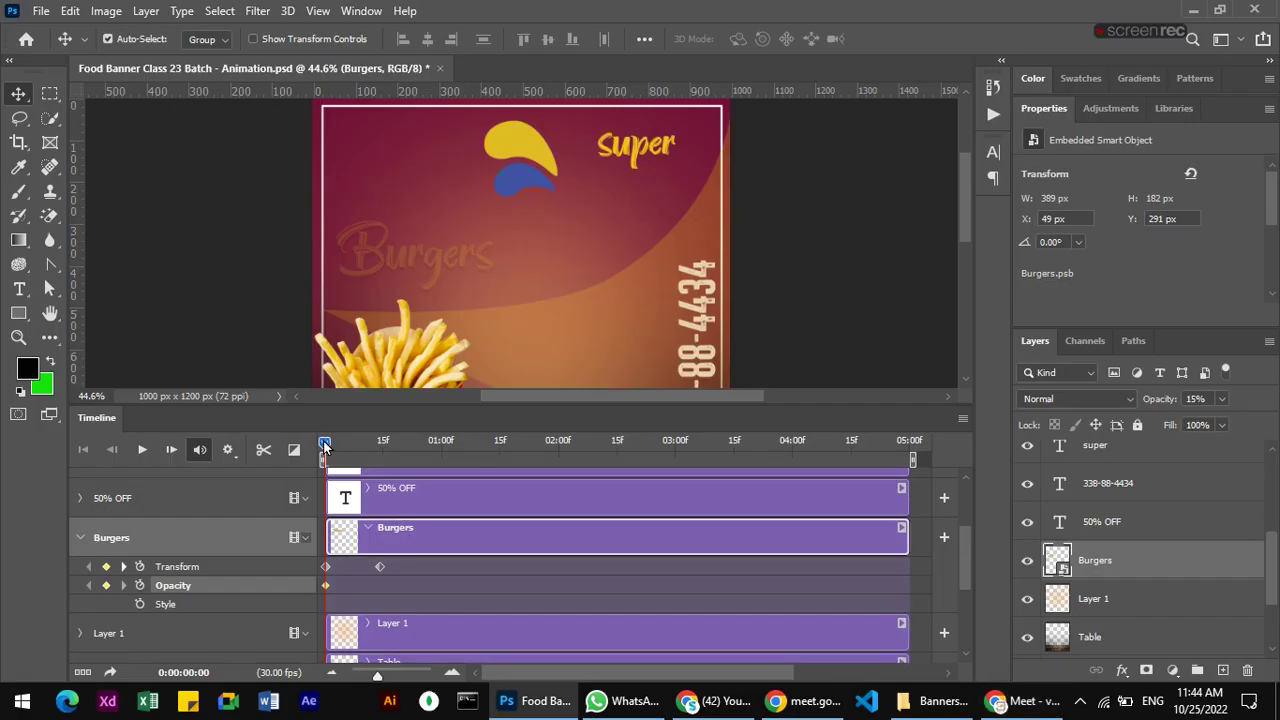
- Add a 100% Opacity keyframe for Burgers at frame 14 and scrub to preview the fade-in
drag(325, 443, 381, 450)
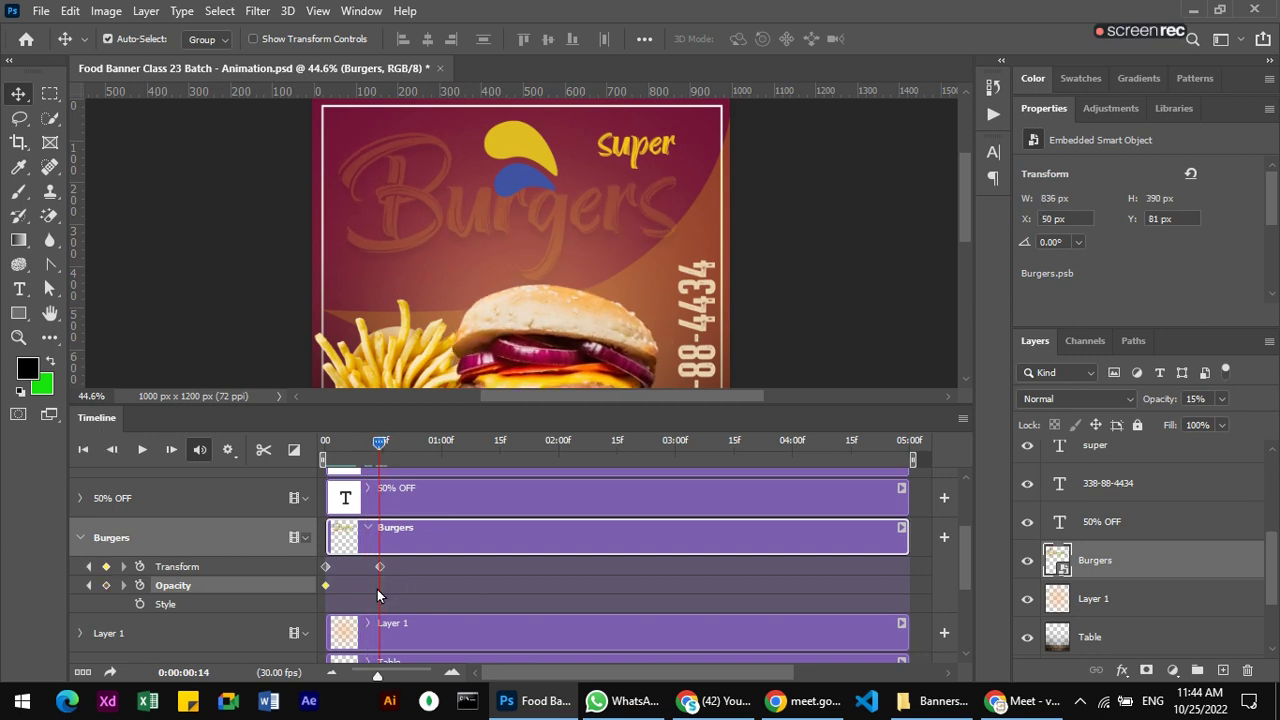
click(107, 585)
click(1224, 400)
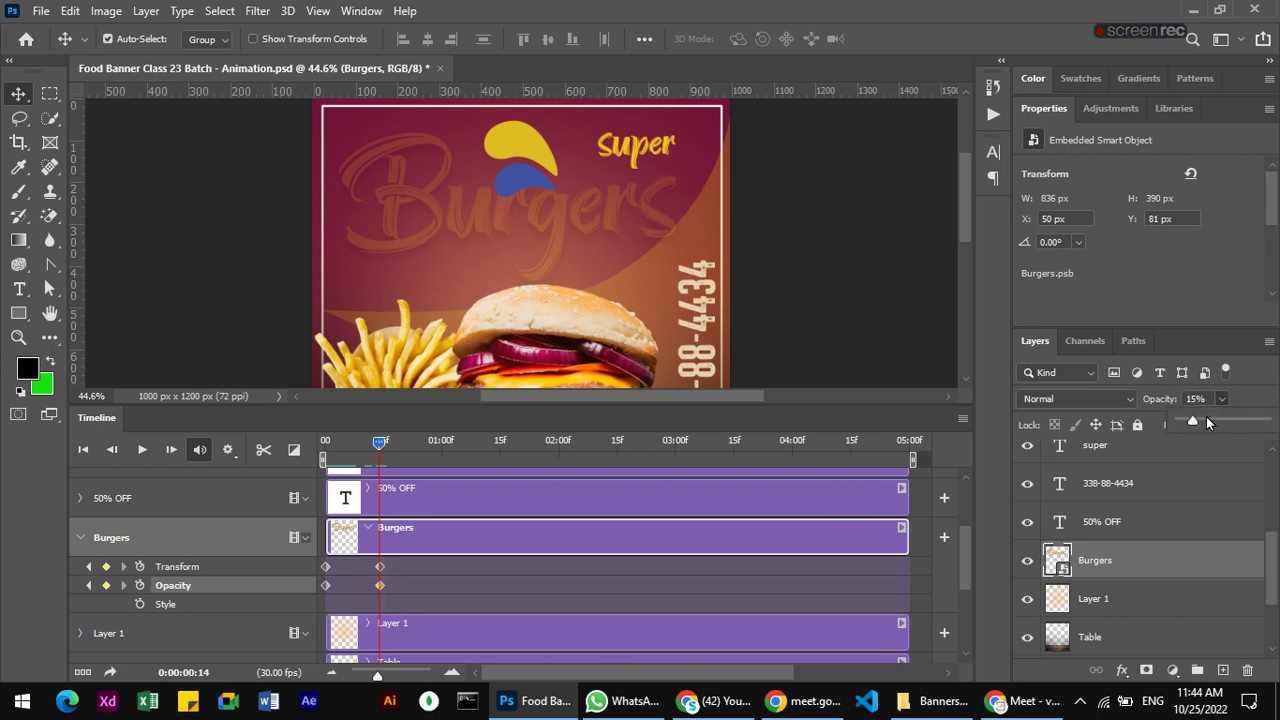
drag(1193, 418, 1266, 421)
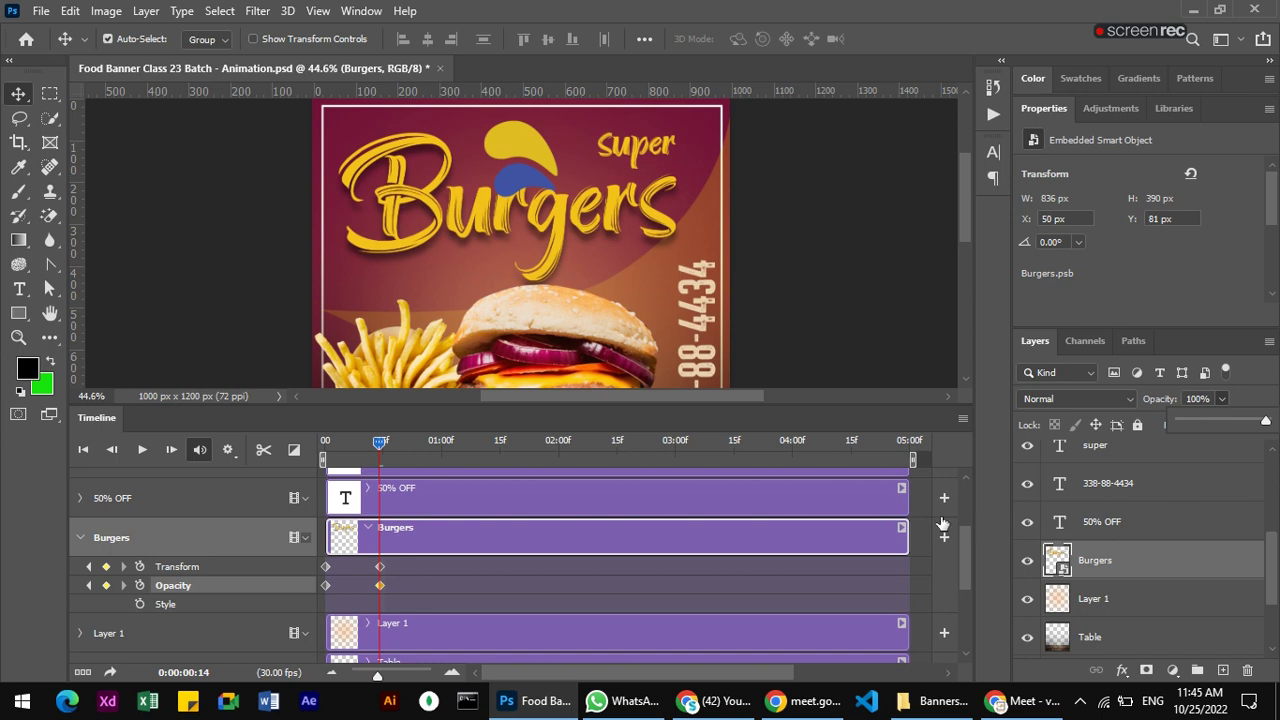
mouse_move(379, 441)
mouse_down()
mouse_move(323, 441)
mouse_move(403, 441)
mouse_move(316, 438)
mouse_move(403, 430)
mouse_move(305, 437)
mouse_up()
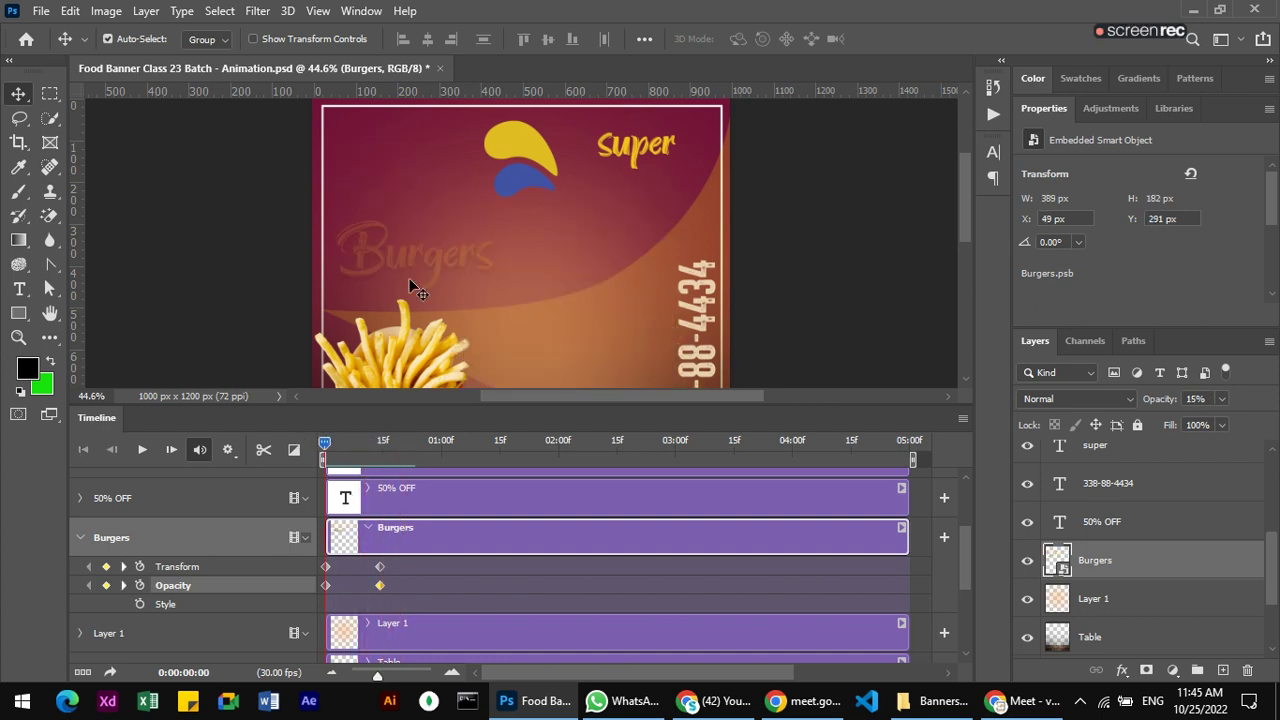
- Move both end keyframes from frame 14 to frame 7 and play back the animation
drag(393, 567, 387, 597)
click(398, 580)
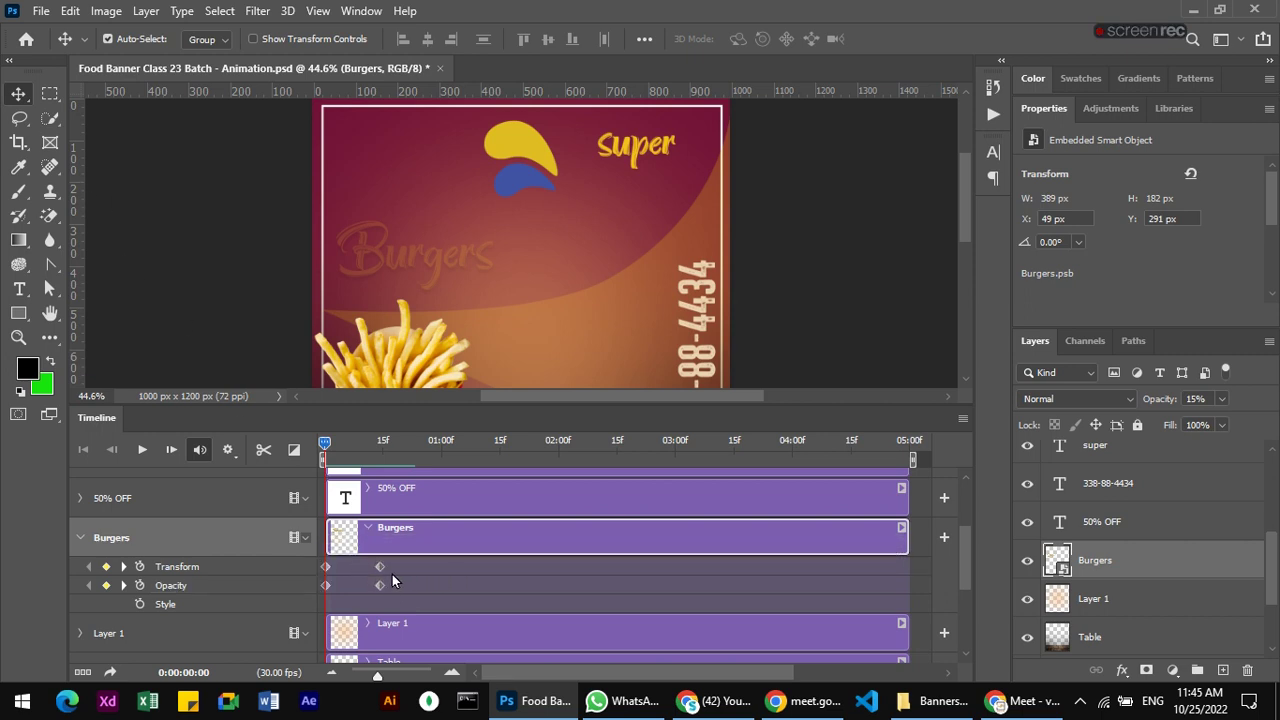
drag(377, 598, 354, 594)
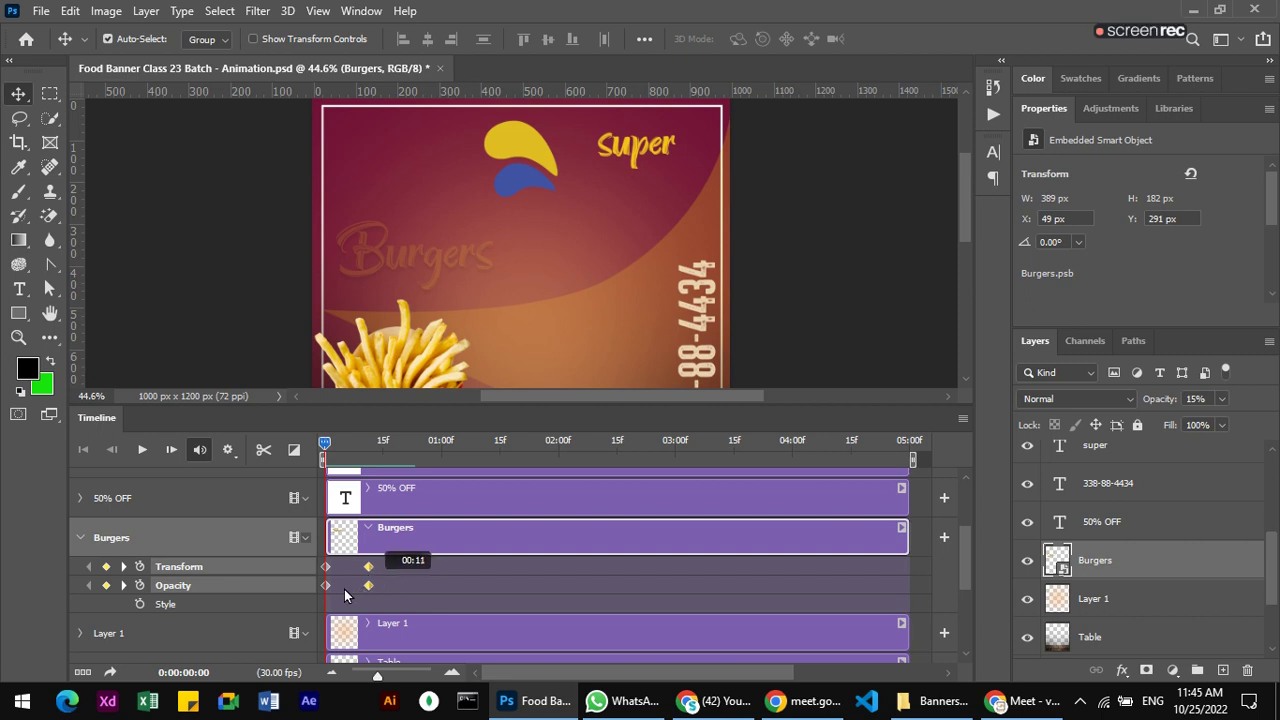
drag(368, 585, 350, 588)
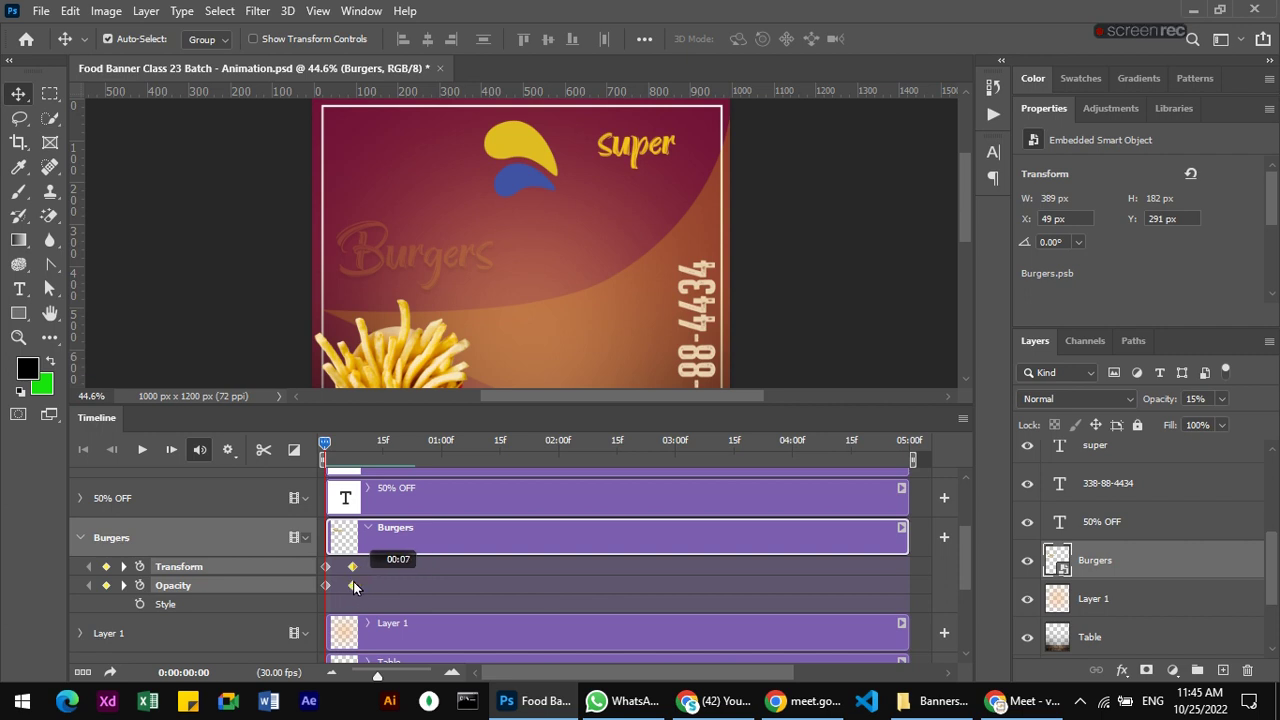
click(143, 453)
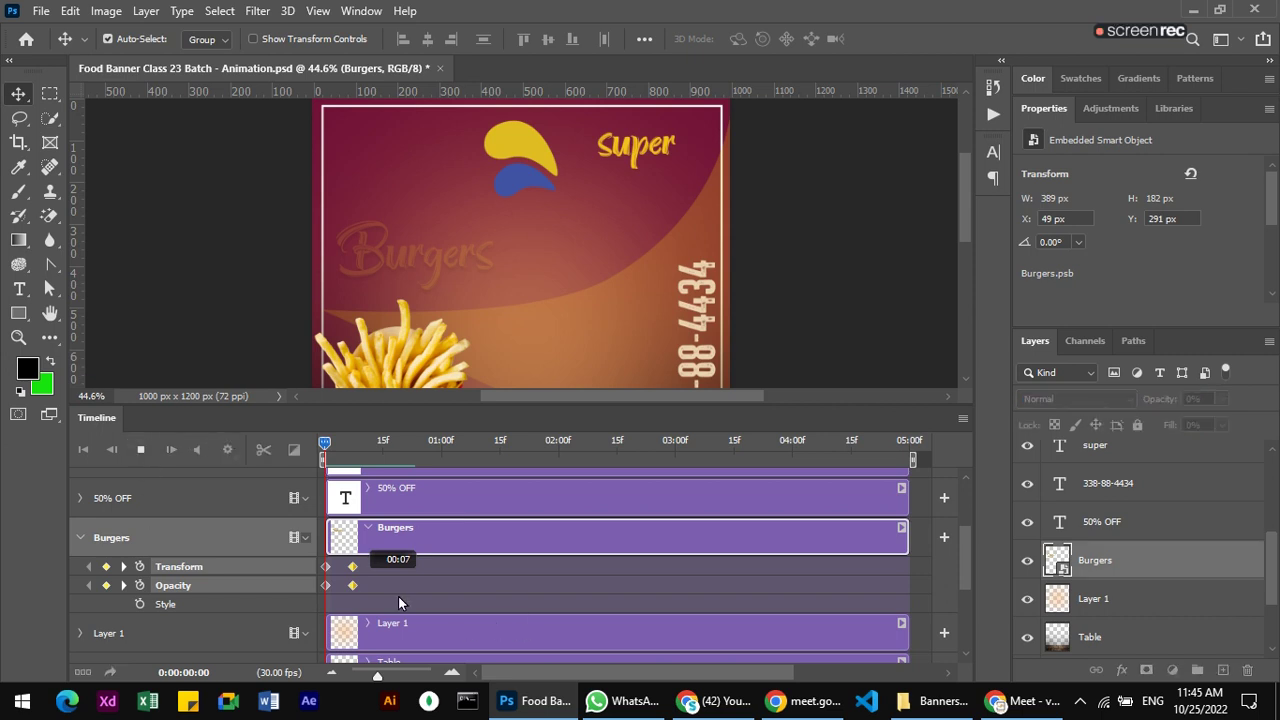
click(441, 575)
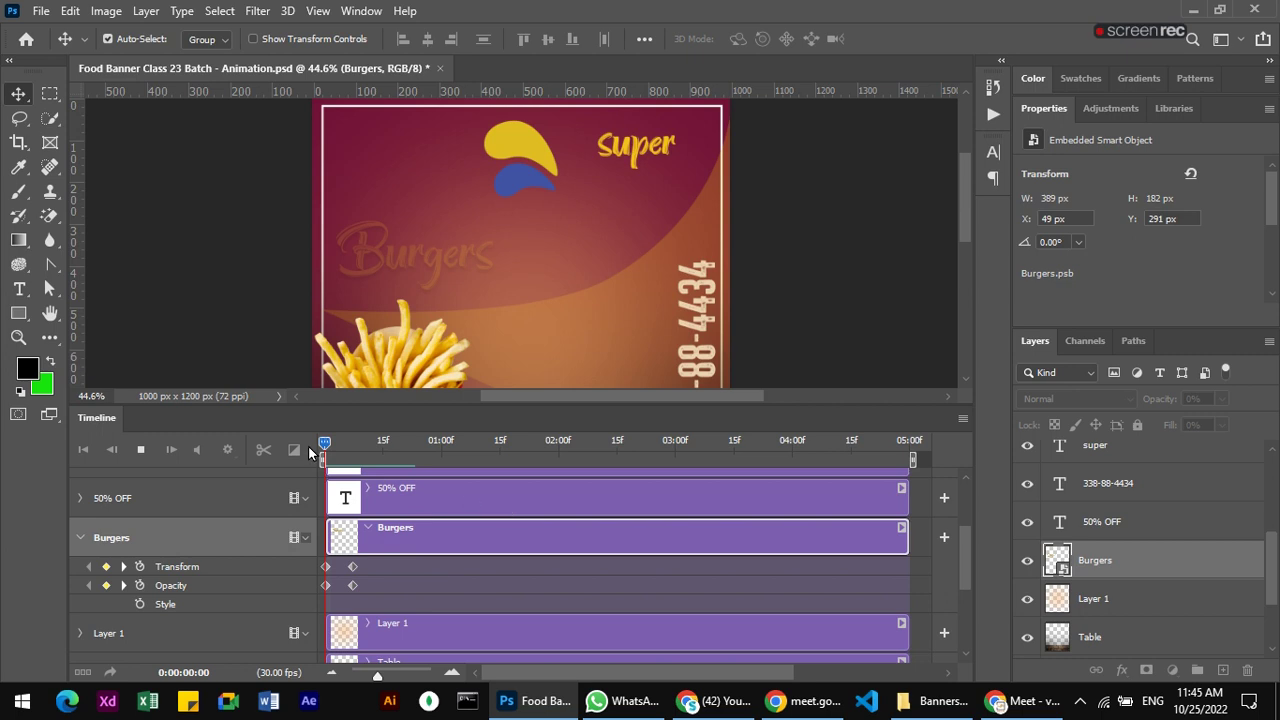
click(326, 444)
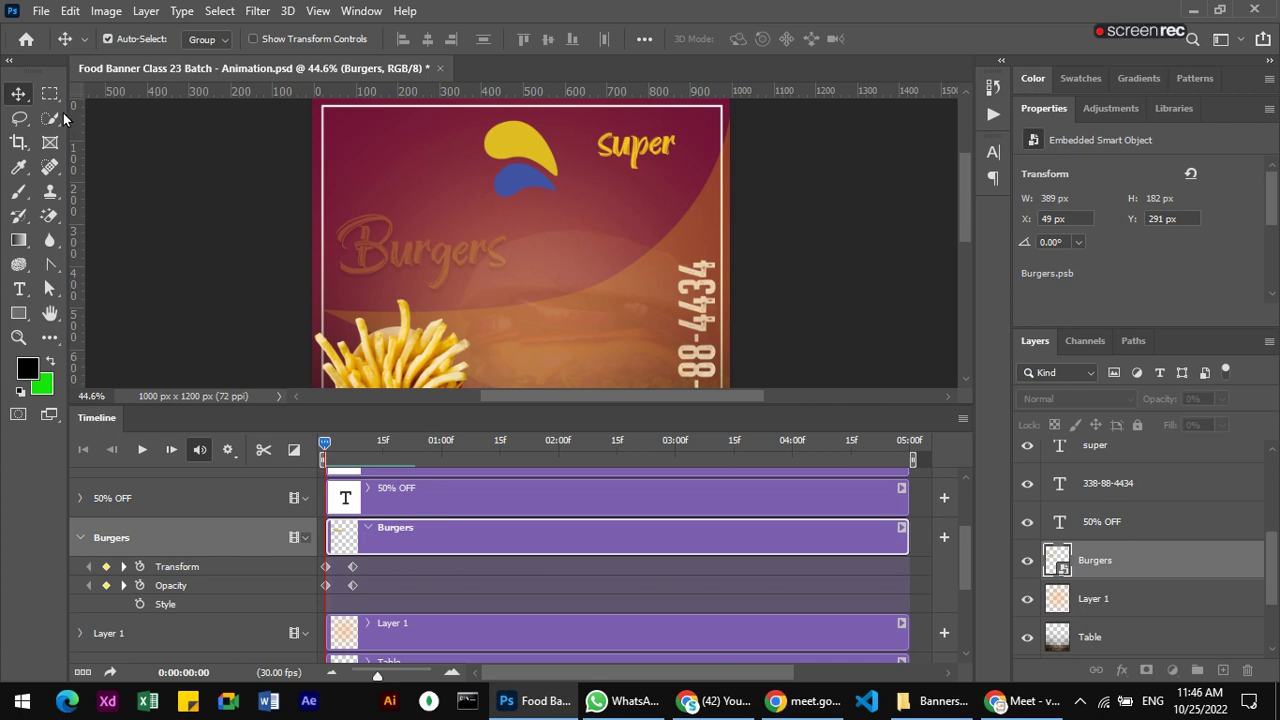
- Try saving the banner, dismiss the scratch-disks-full error, and check free drive space in This PC
click(41, 11)
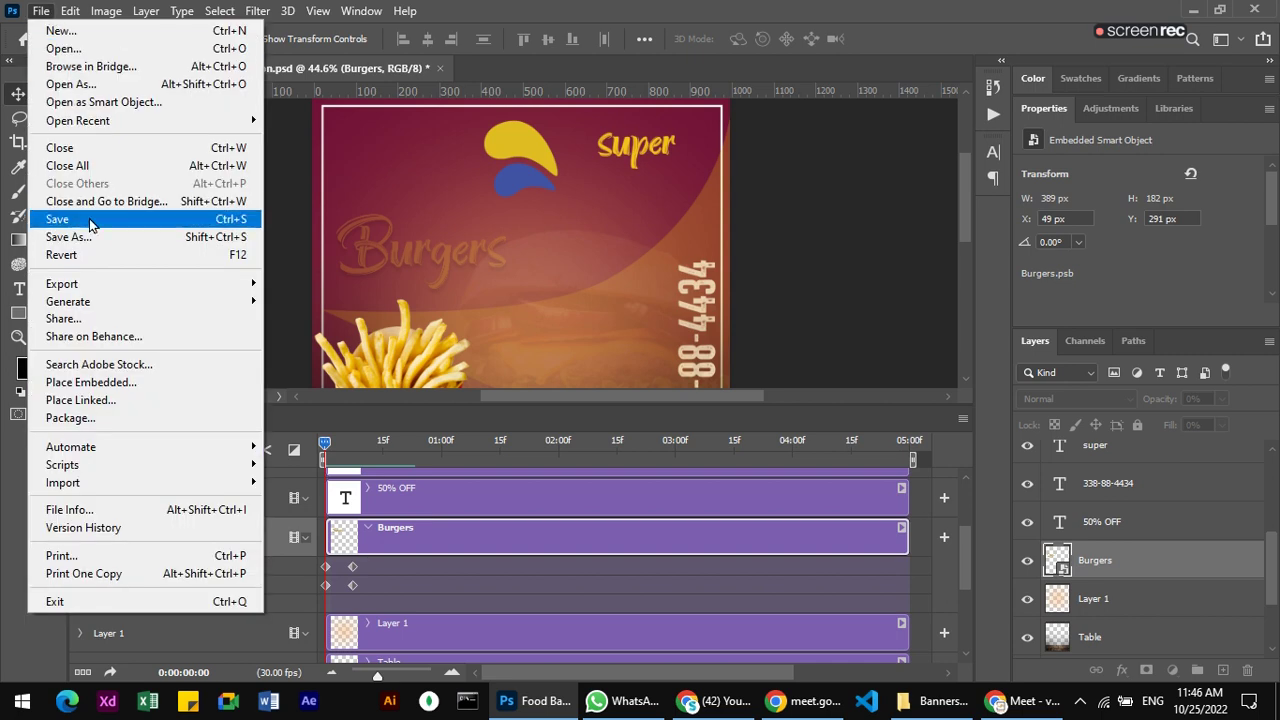
click(90, 222)
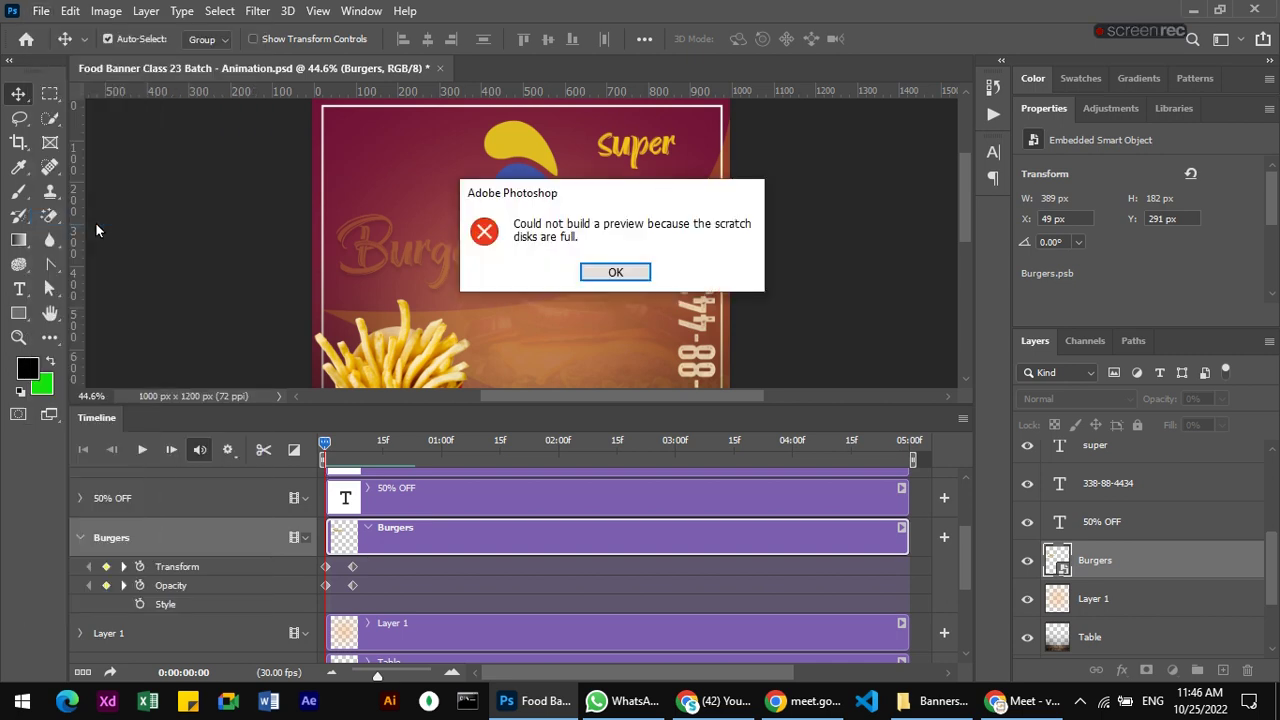
click(640, 274)
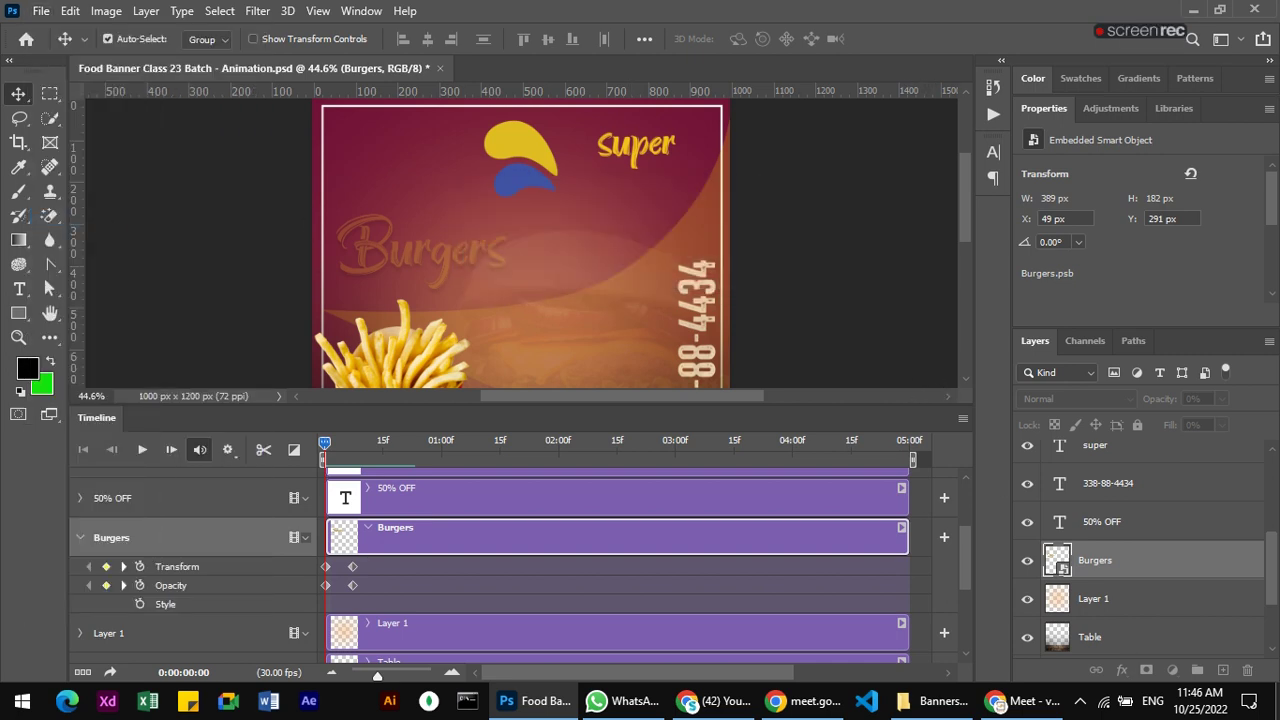
click(1190, 9)
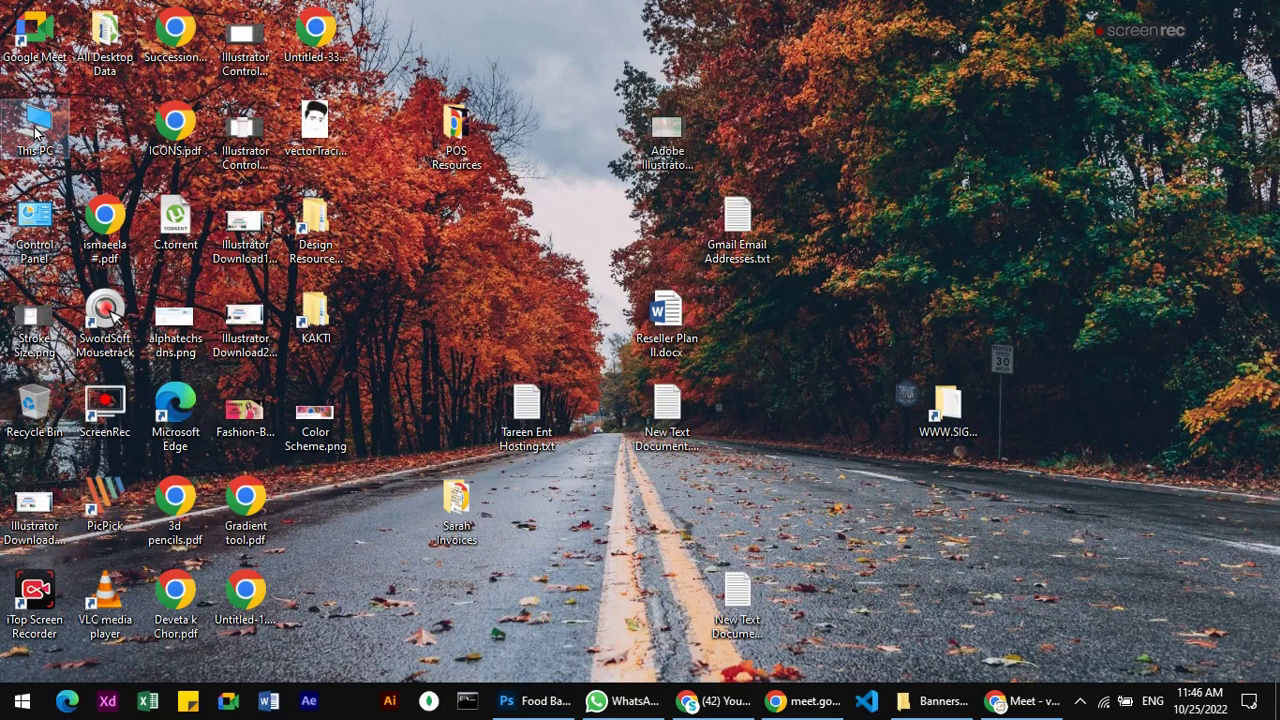
double_click(35, 130)
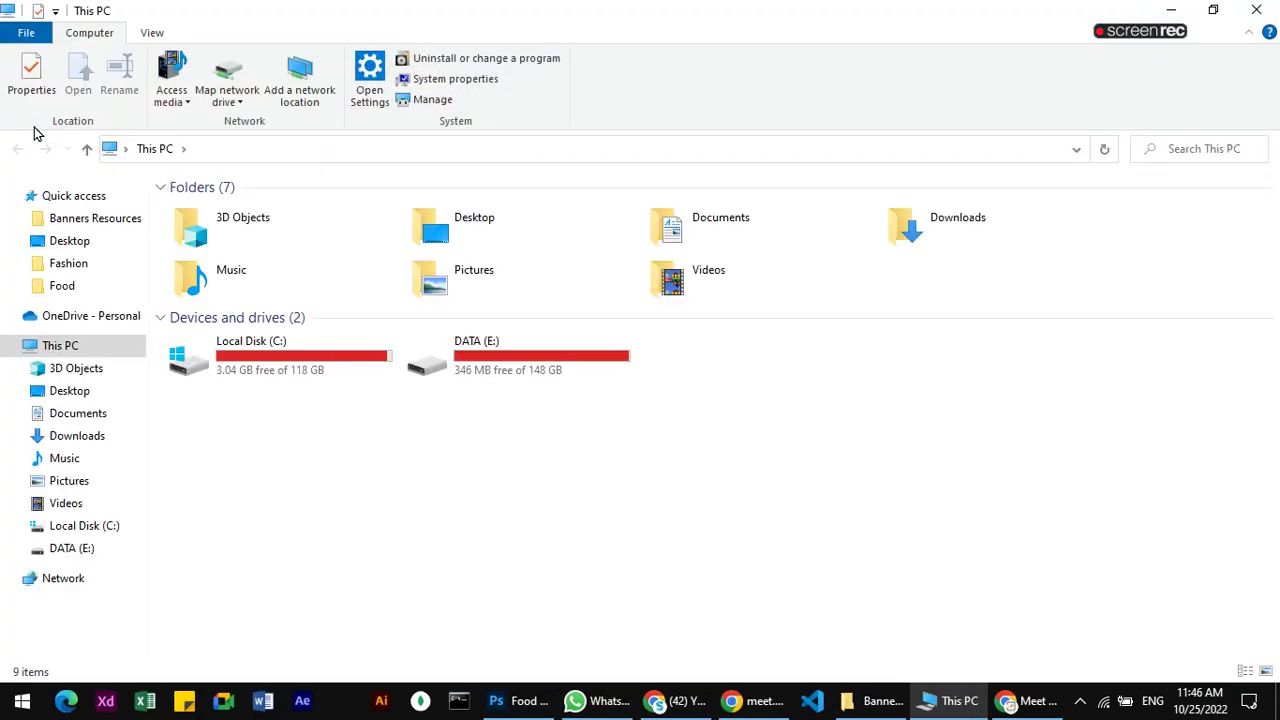
click(1256, 10)
click(541, 705)
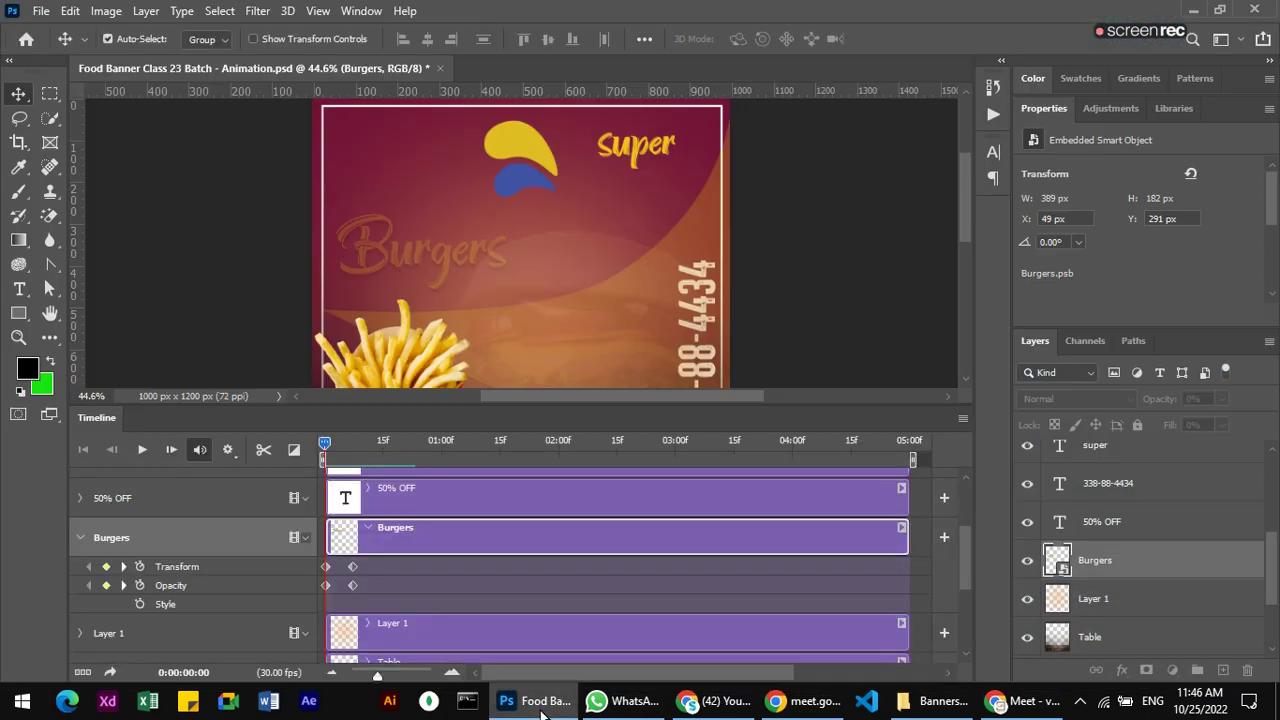
click(441, 68)
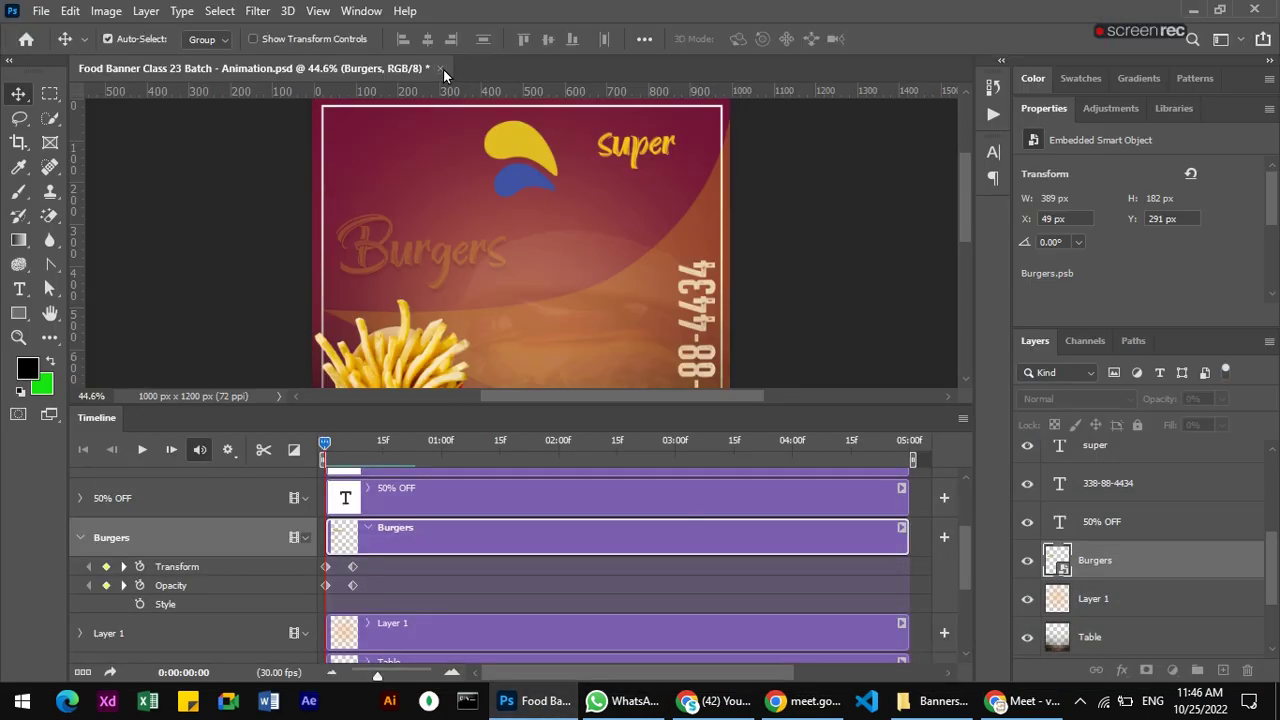
click(553, 273)
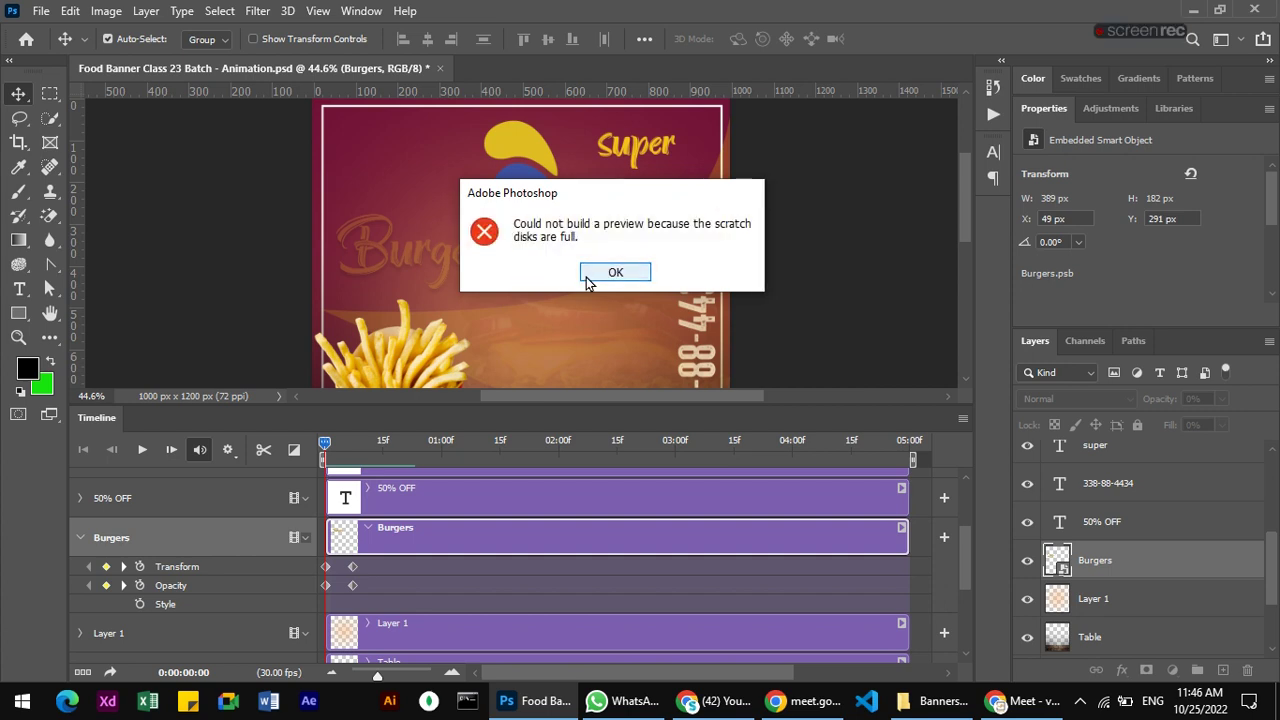
click(590, 276)
click(41, 11)
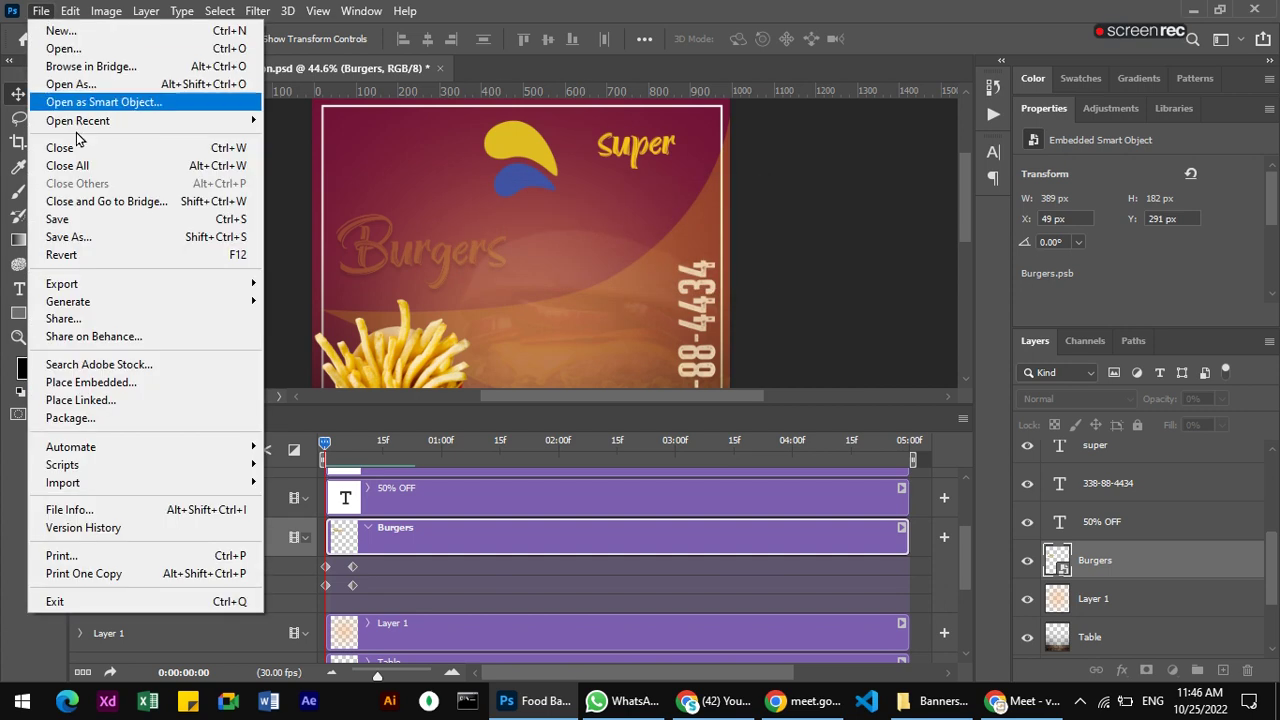
click(740, 11)
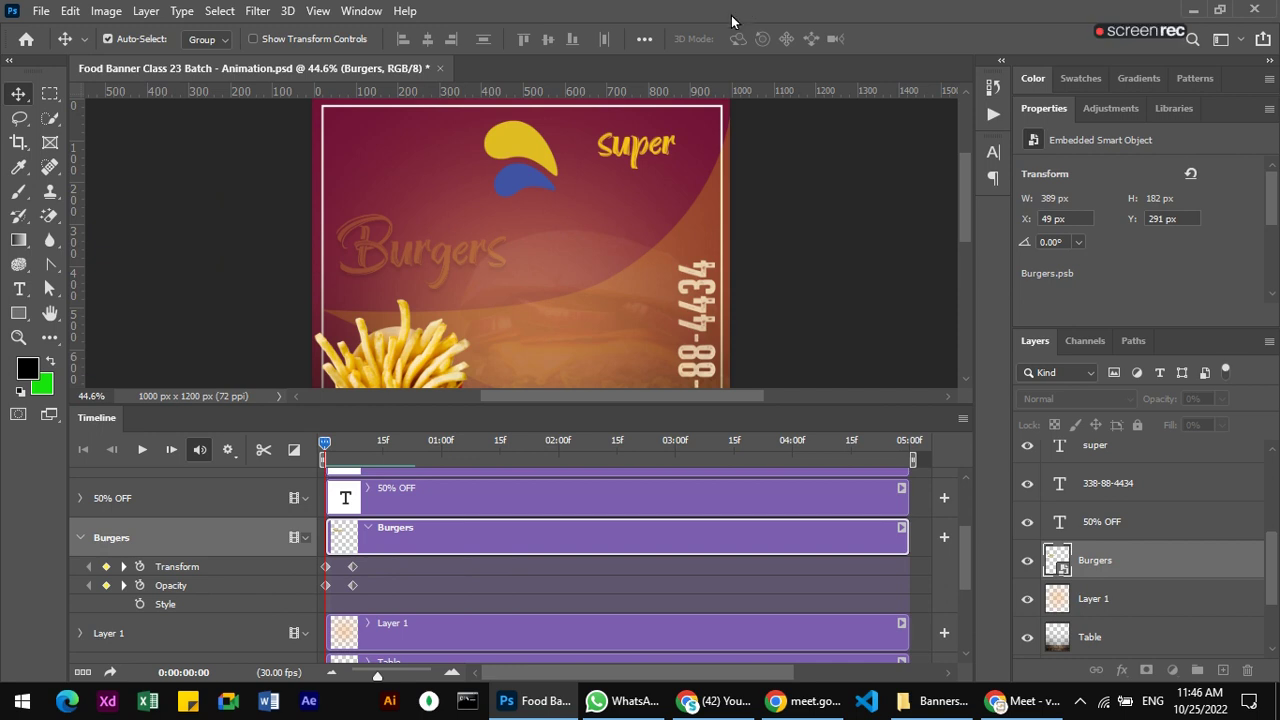
click(643, 712)
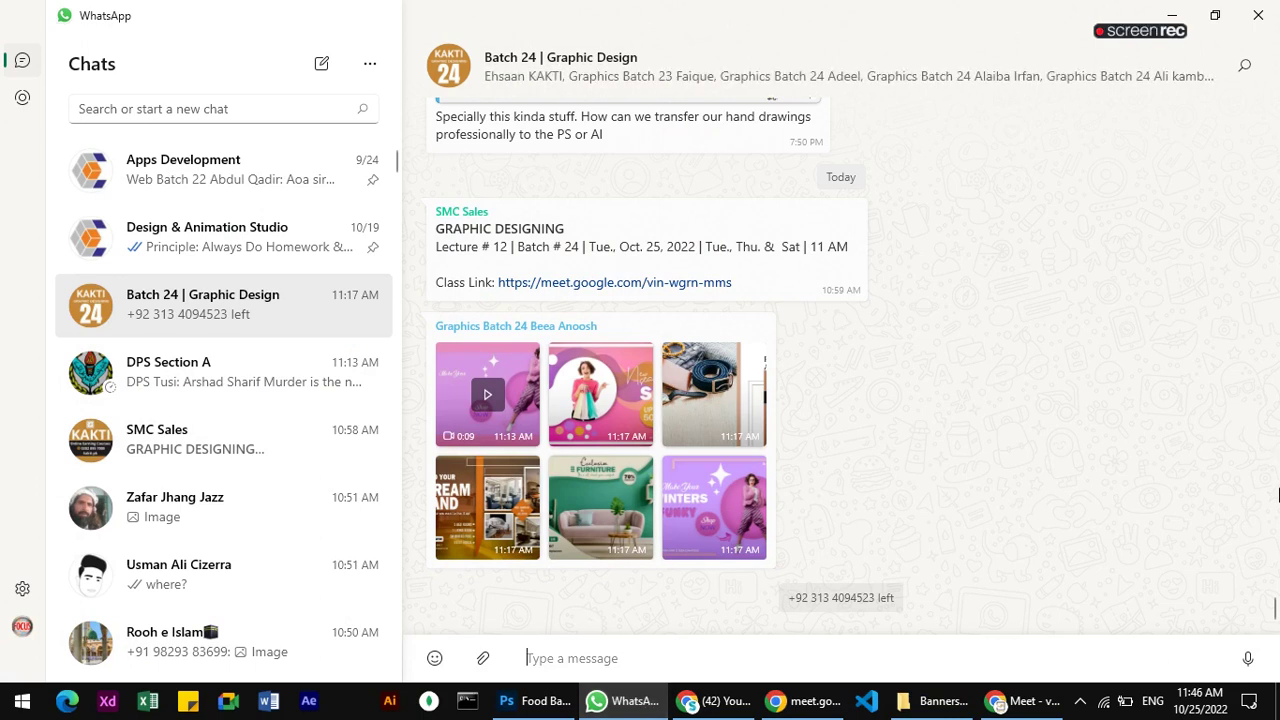
scroll(1273, 615, up, 3)
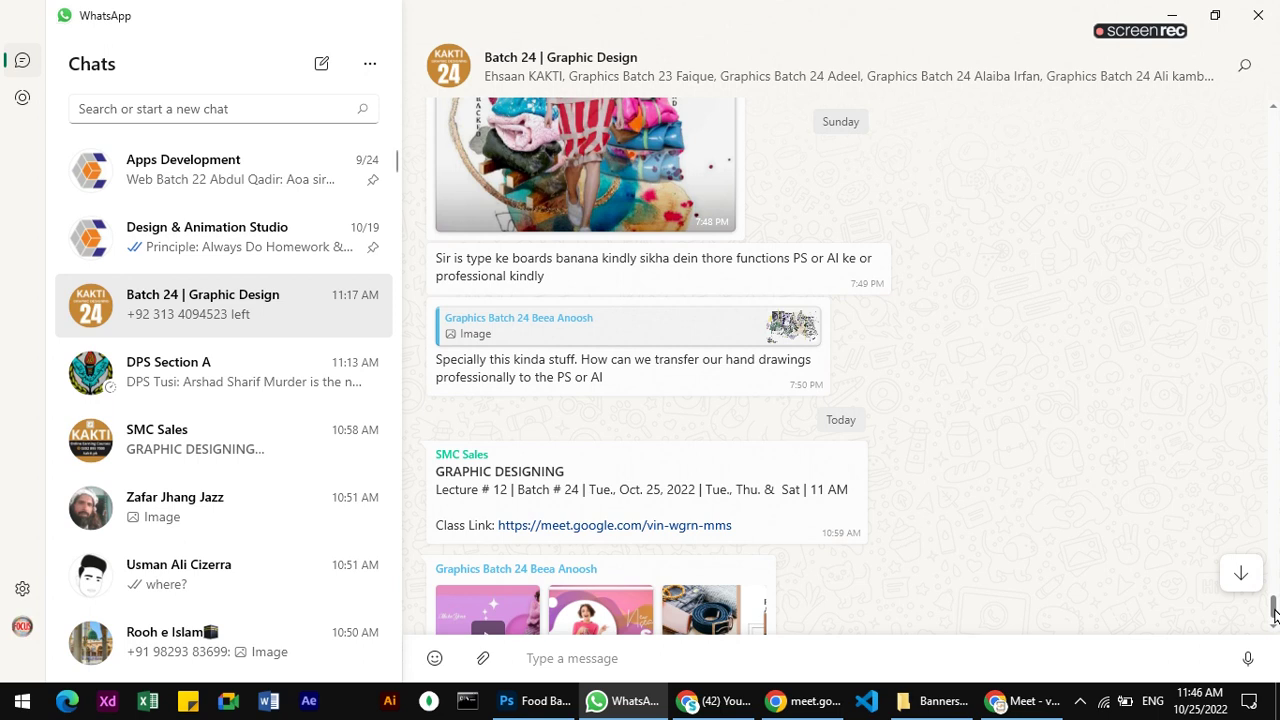
scroll(1272, 620, down, 3)
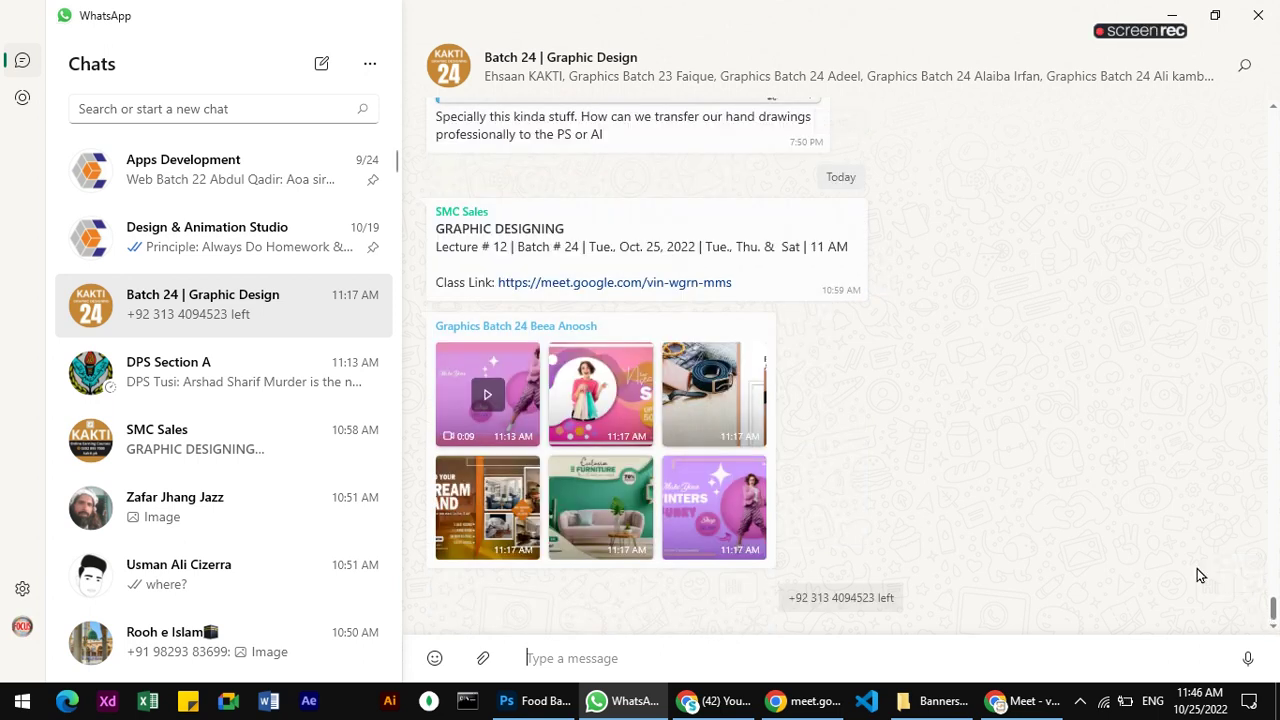
click(512, 704)
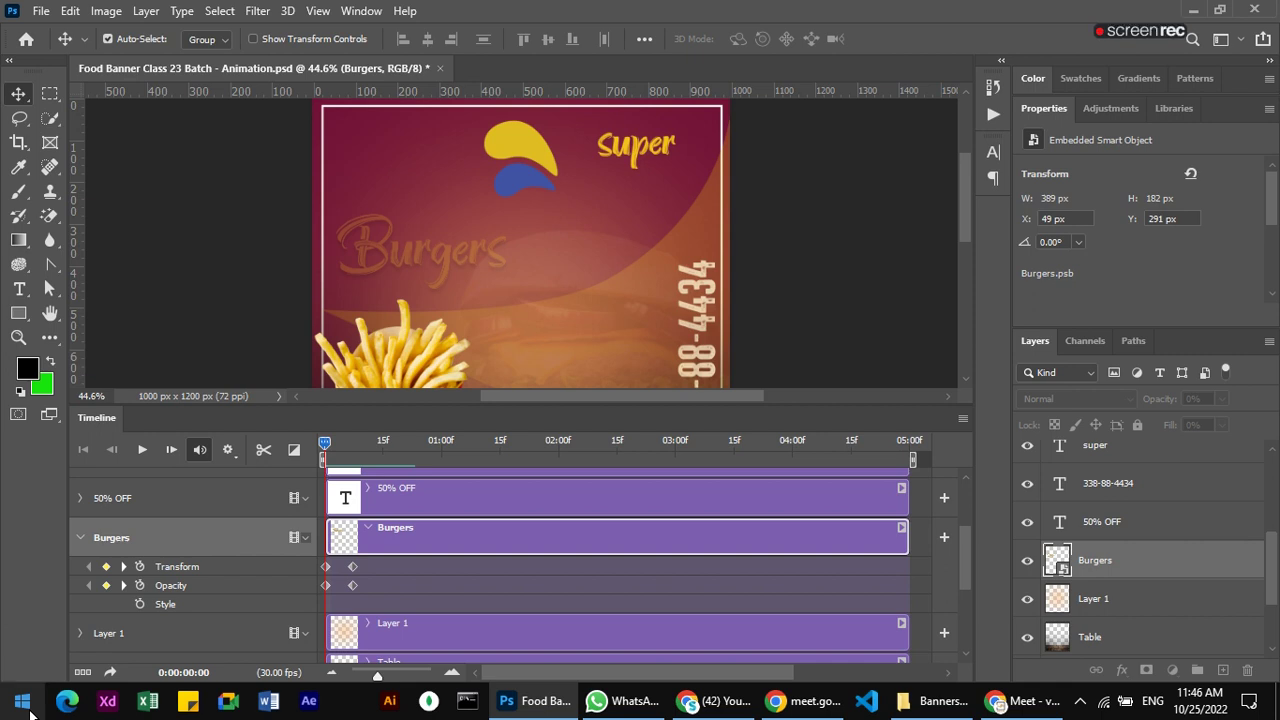
- Drag the canvas/Timeline divider down to show more of the banner canvas
mouse_move(711, 401)
mouse_down()
mouse_move(714, 388)
mouse_move(715, 449)
mouse_up()
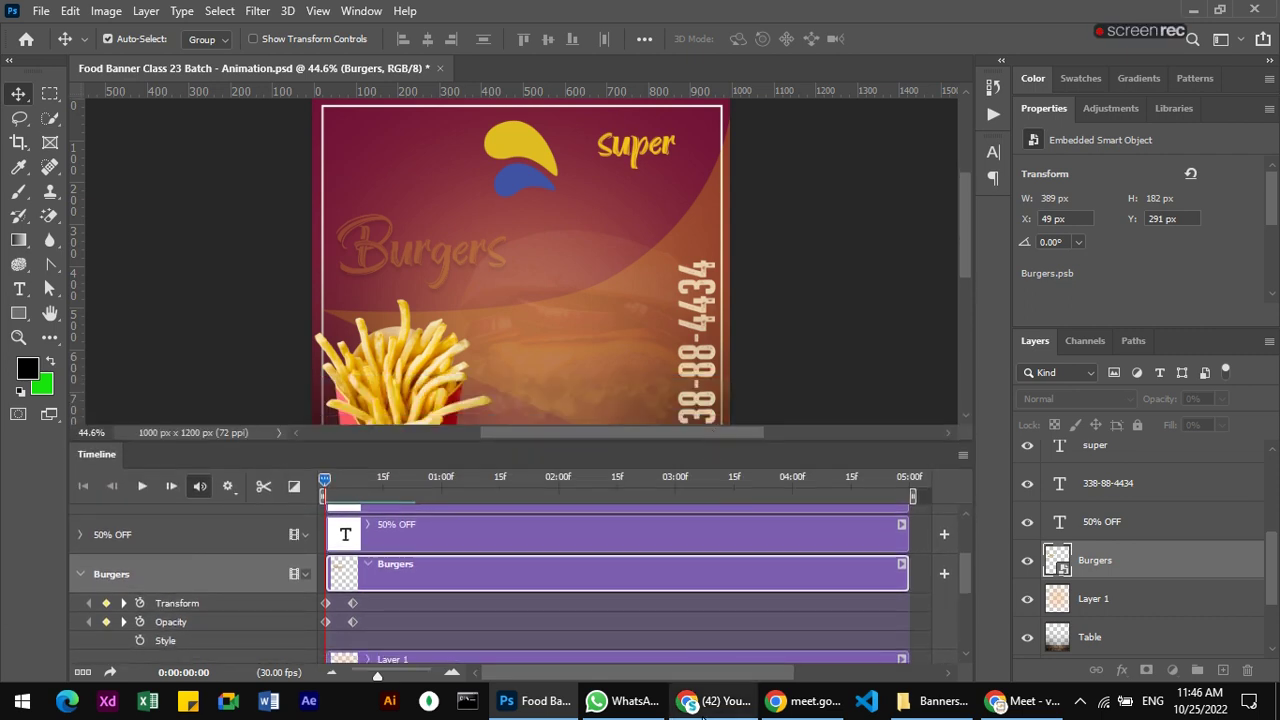
- Return to Photoshop and try closing the banner with saving, dismissing the scratch-disk error
click(720, 700)
click(720, 702)
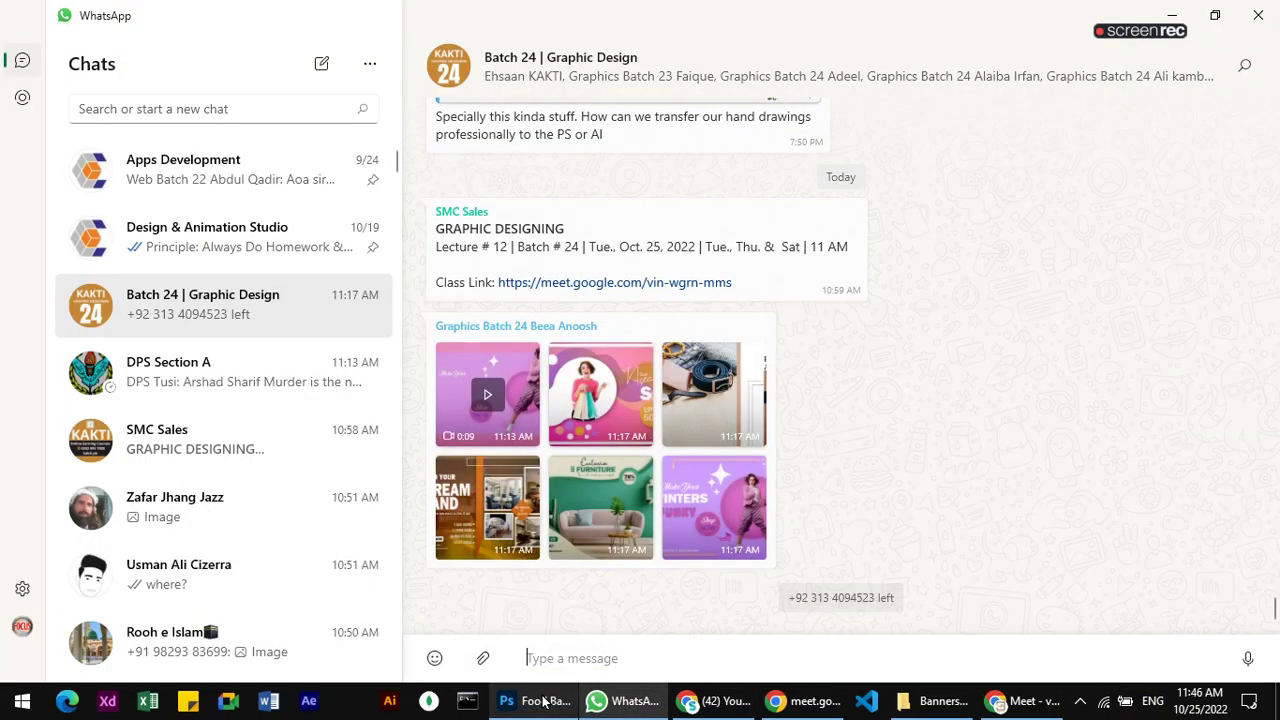
click(543, 702)
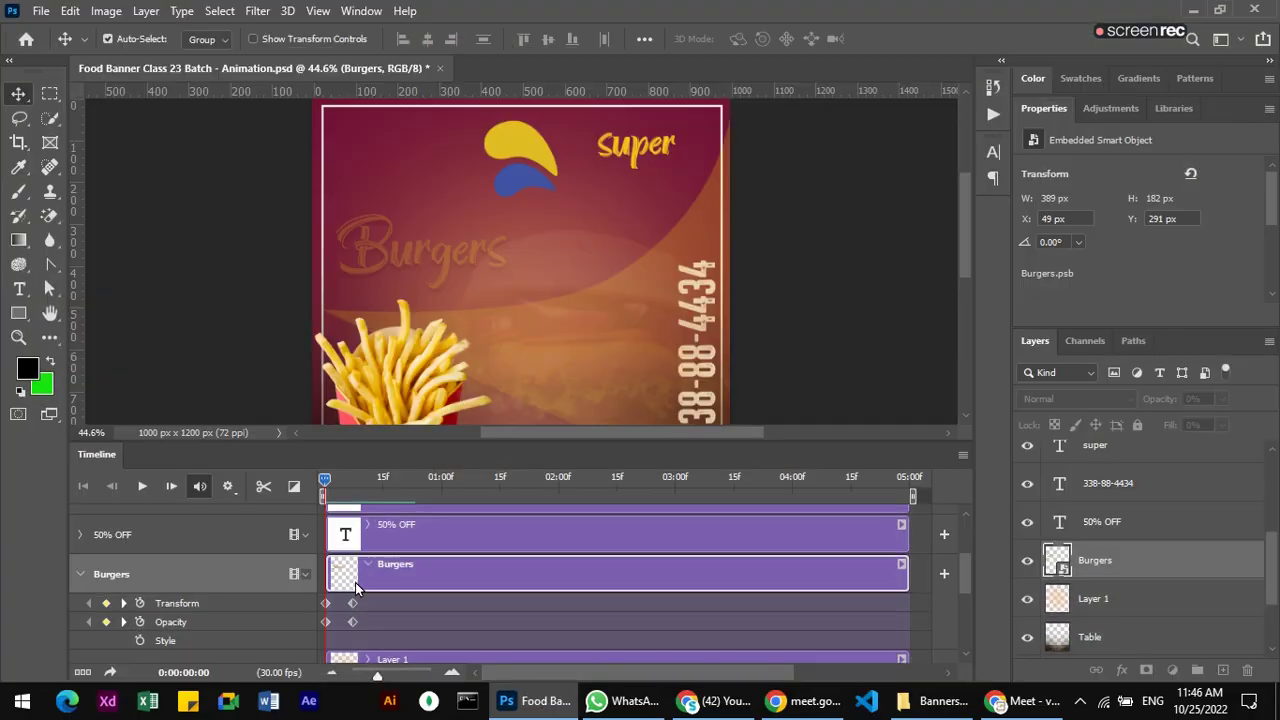
click(441, 69)
click(560, 272)
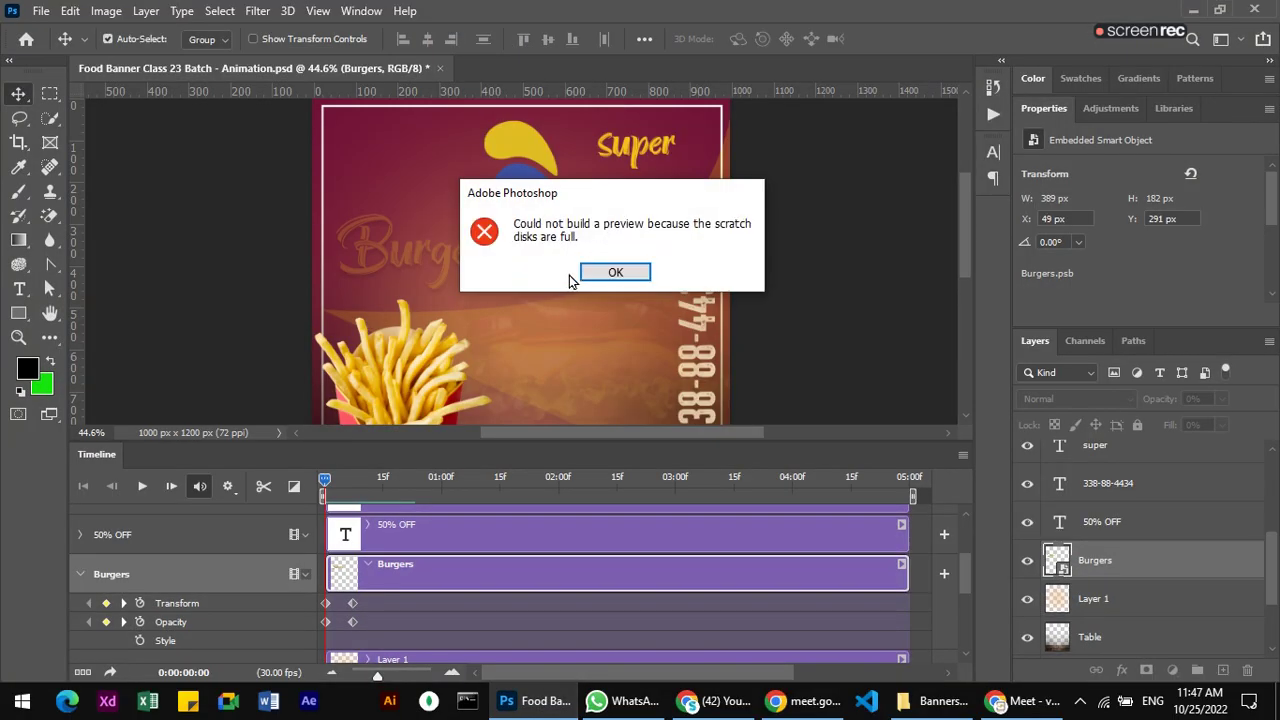
click(610, 279)
- Try quitting Photoshop with saving, dismiss the scratch-disk error, and attempt to quit again
click(1254, 9)
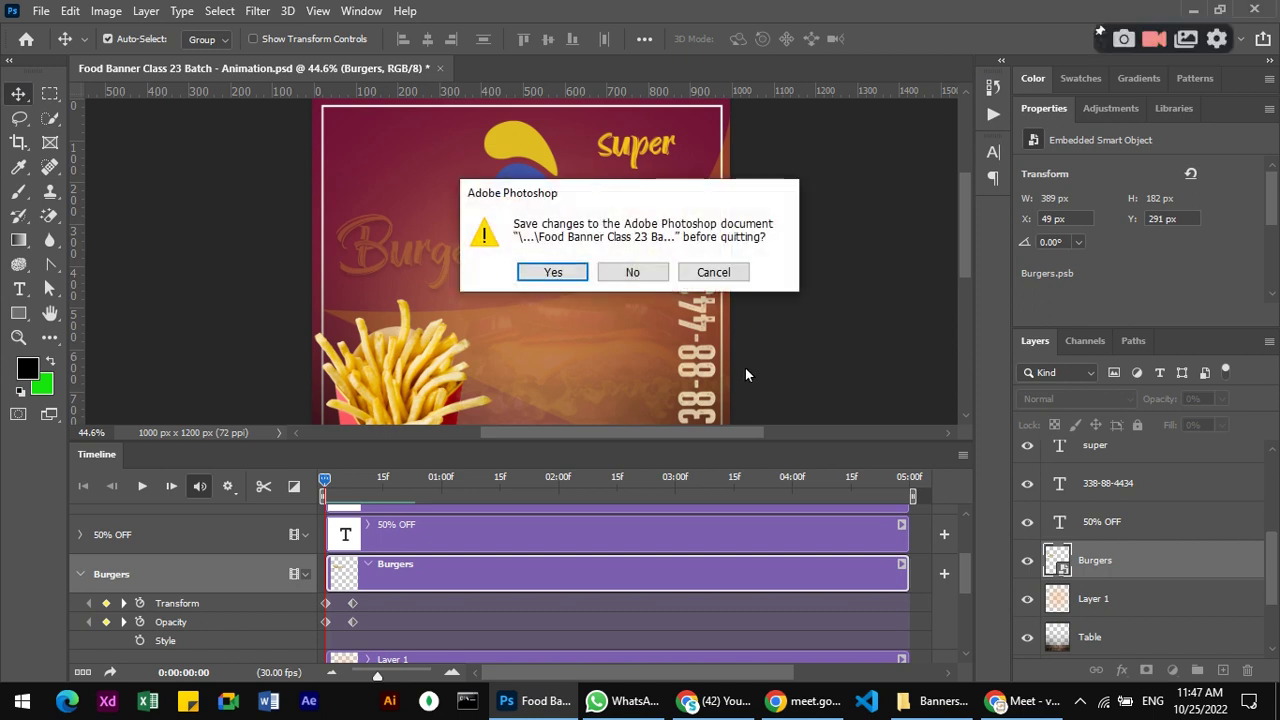
click(553, 274)
click(614, 272)
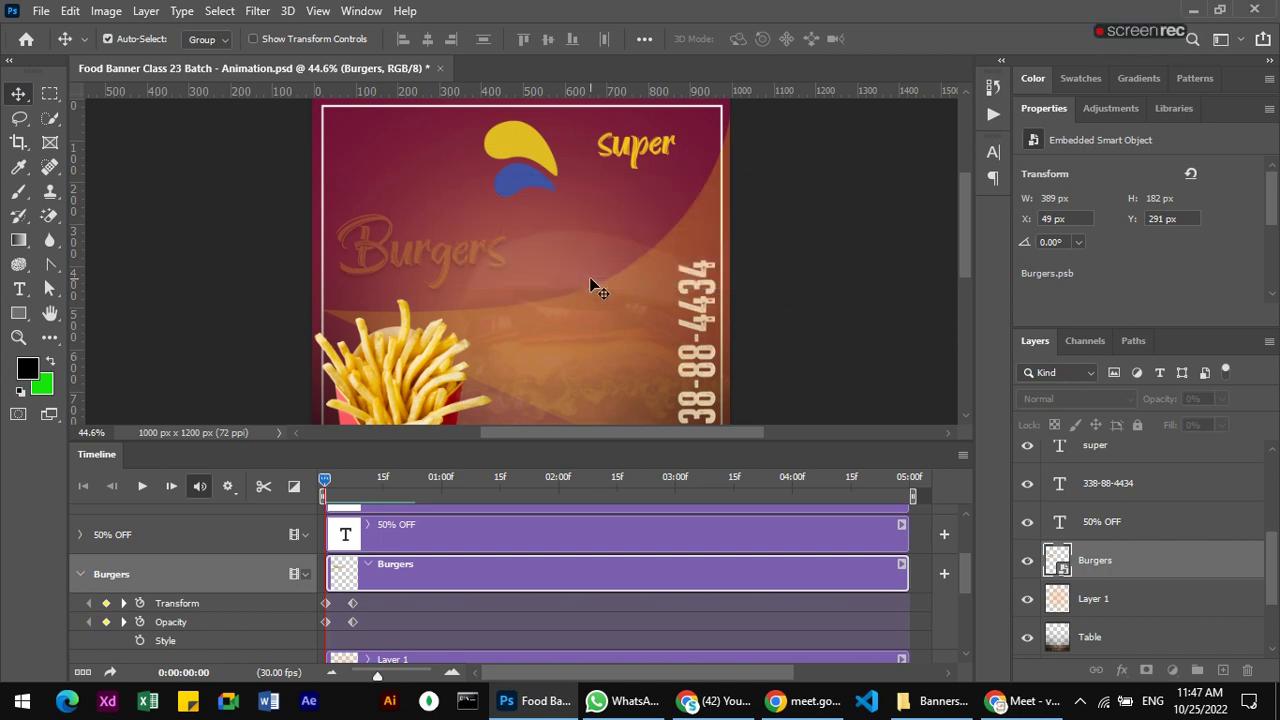
click(1254, 10)
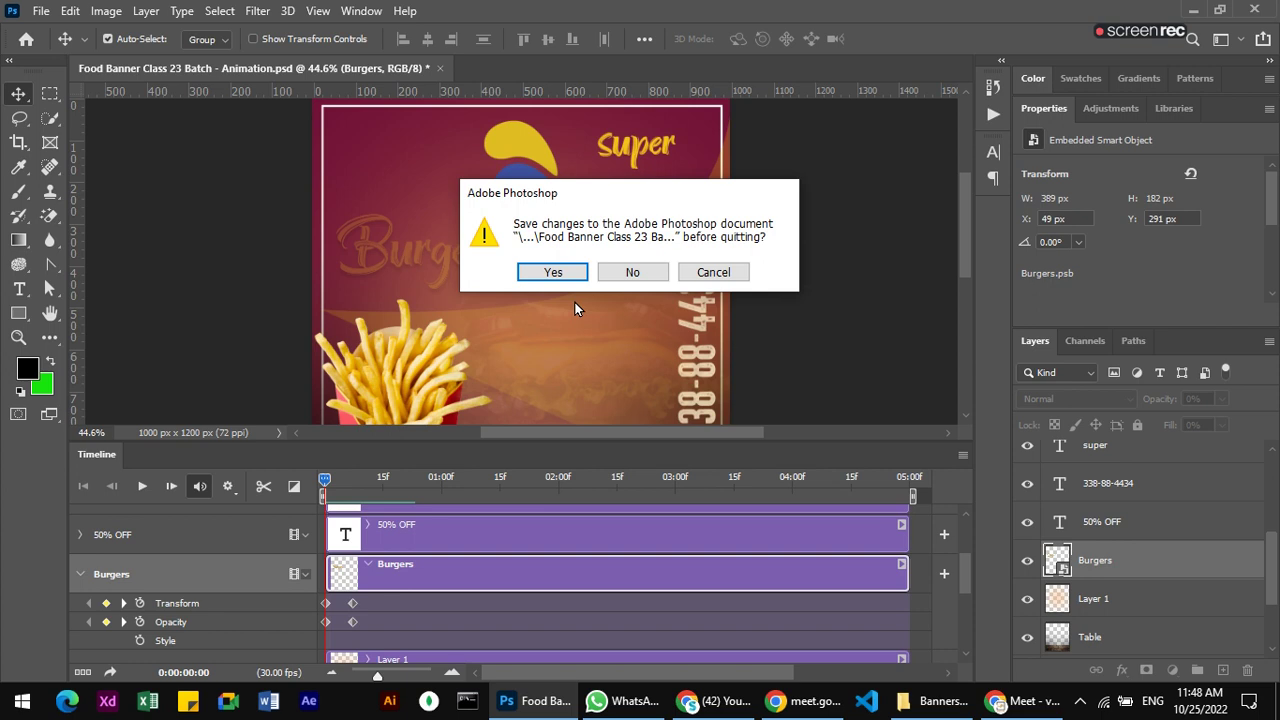
- Clear the scratch-disk error again and close the banner document without saving changes
click(553, 272)
click(612, 274)
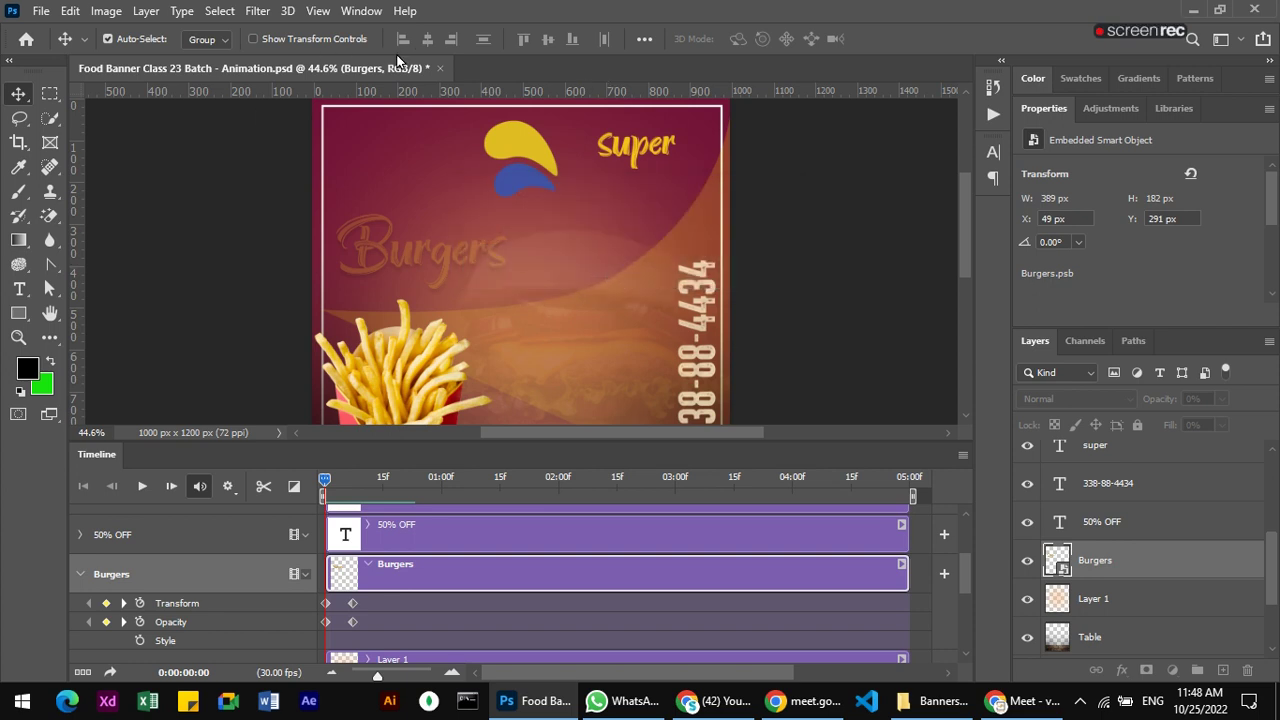
click(439, 68)
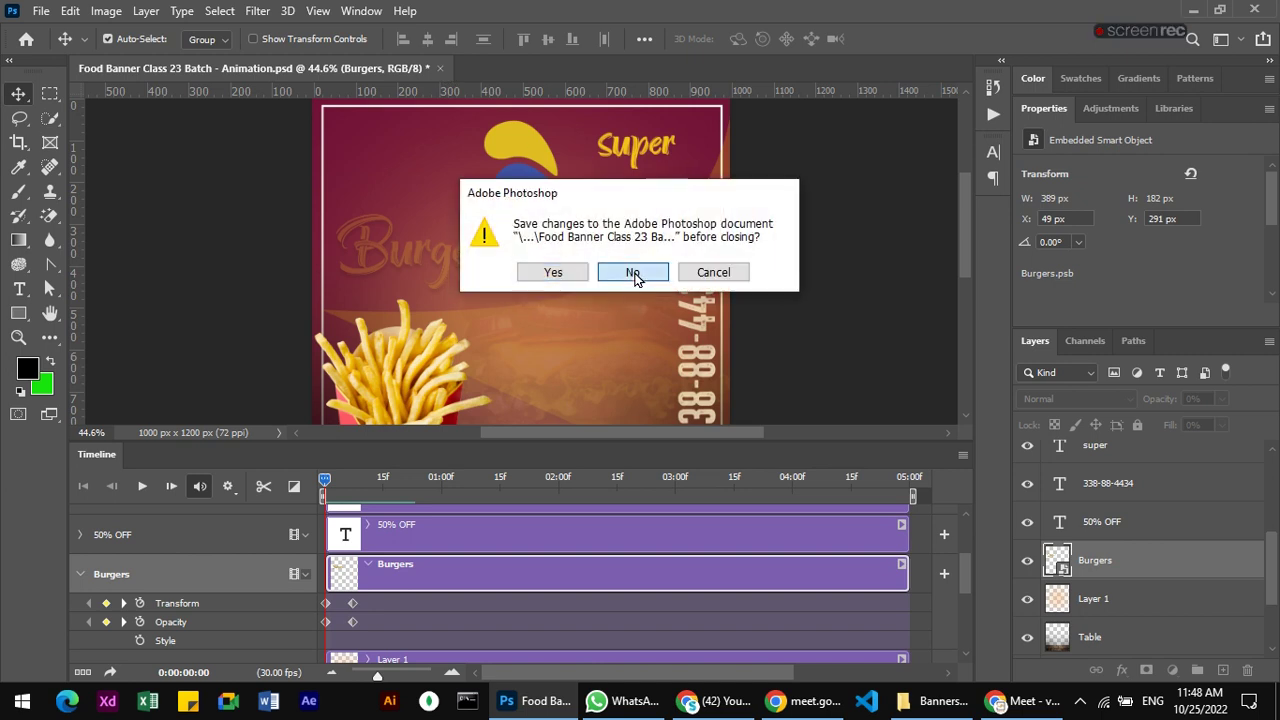
click(632, 272)
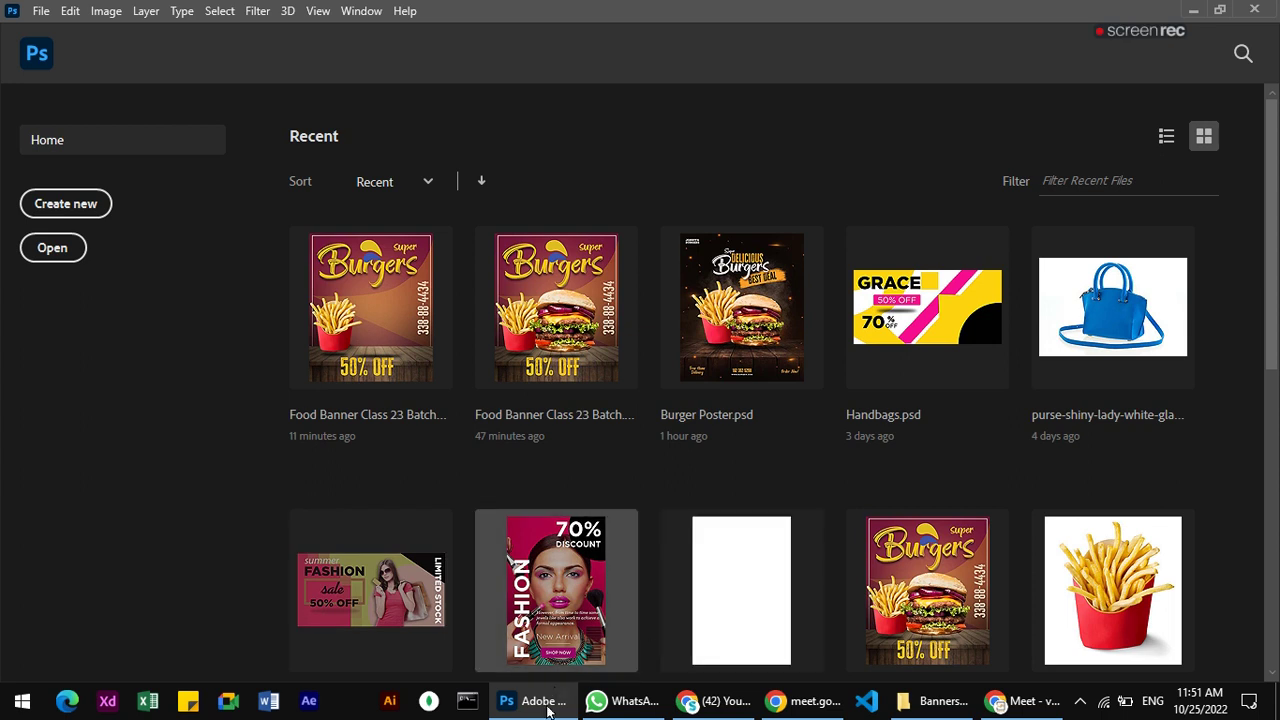
- Switch from WhatsApp and Photoshop Home to the Banners Resources Explorer window
click(622, 700)
click(540, 700)
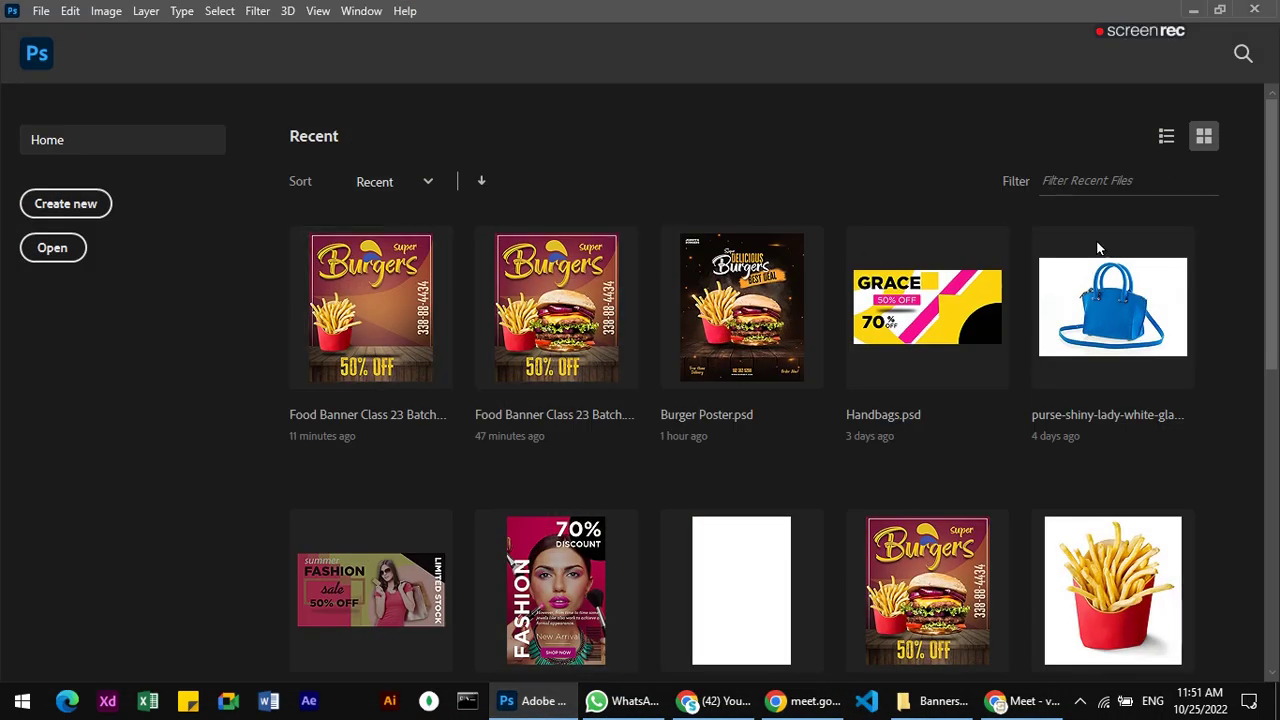
click(596, 700)
click(930, 700)
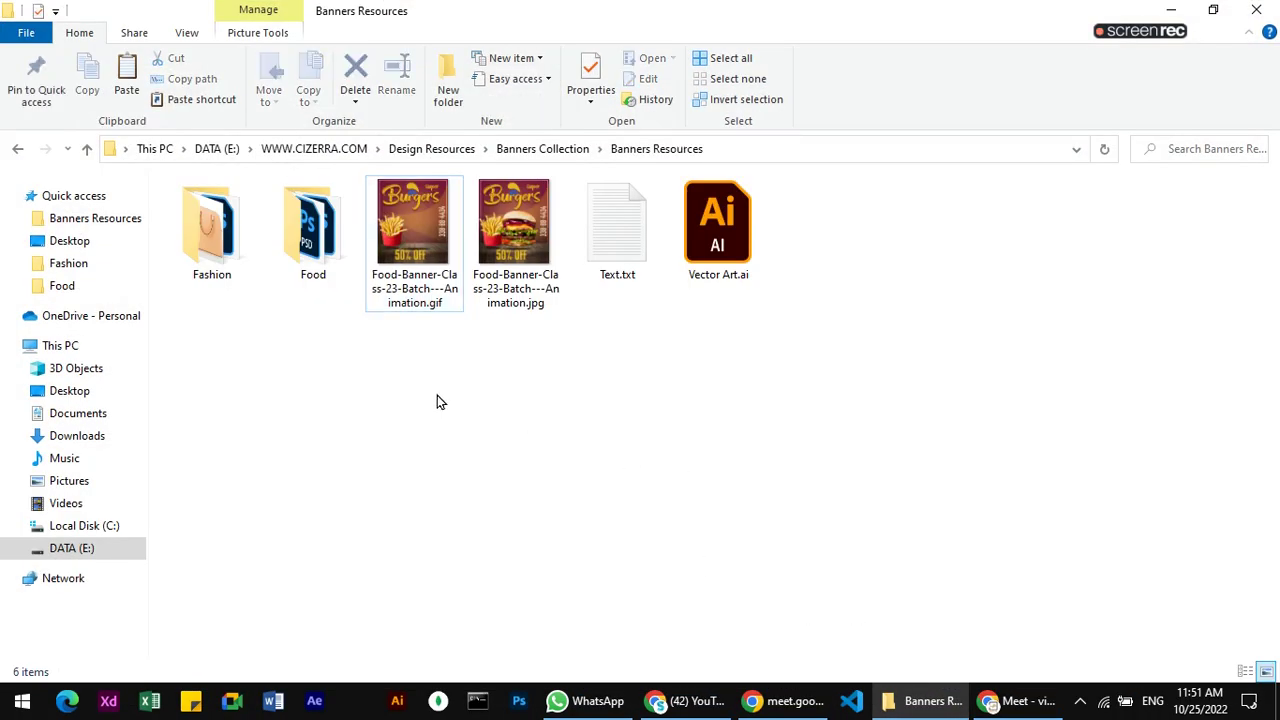
- Open the Food folder, select the Animation.psd, and close the scratch-disk settings unchanged
double_click(314, 232)
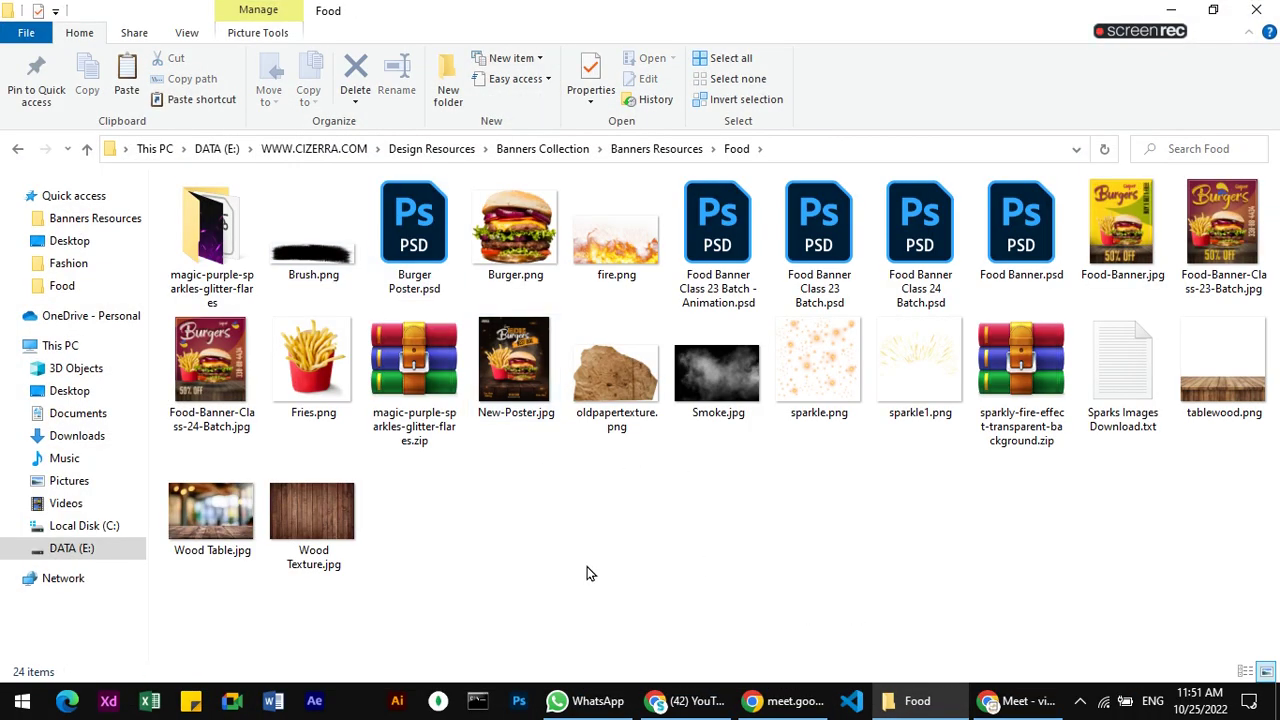
click(731, 290)
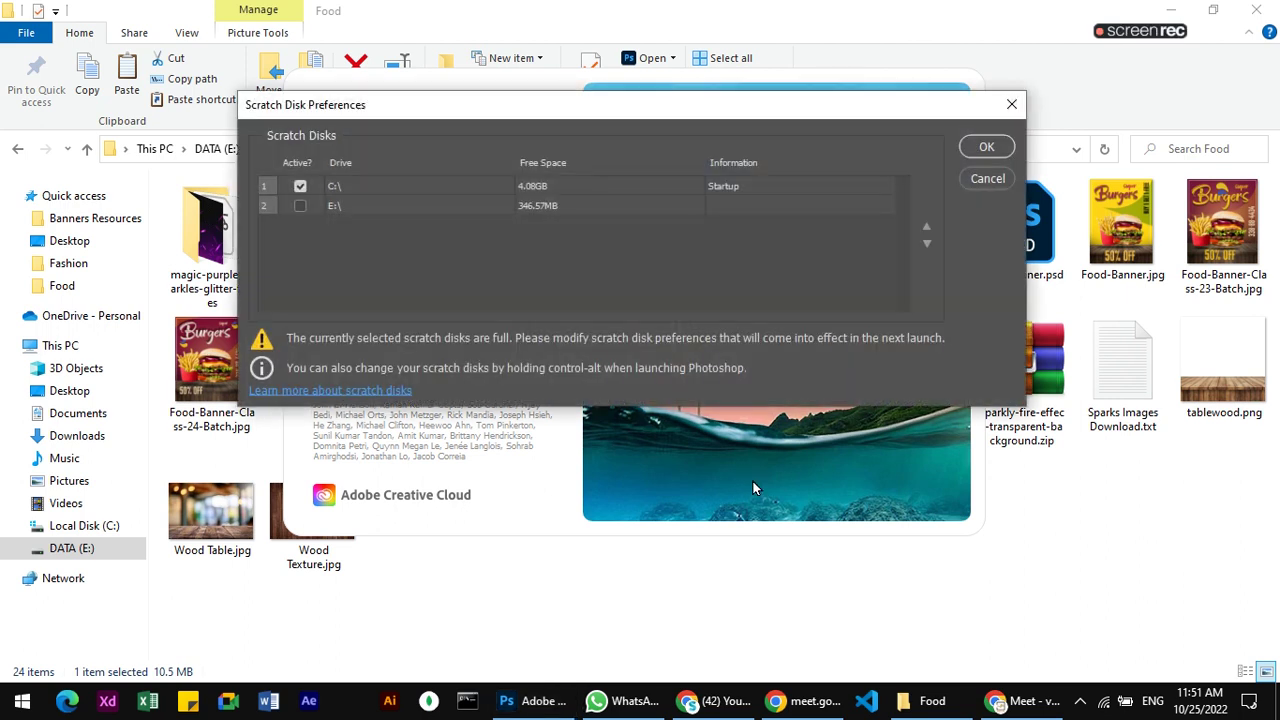
click(991, 186)
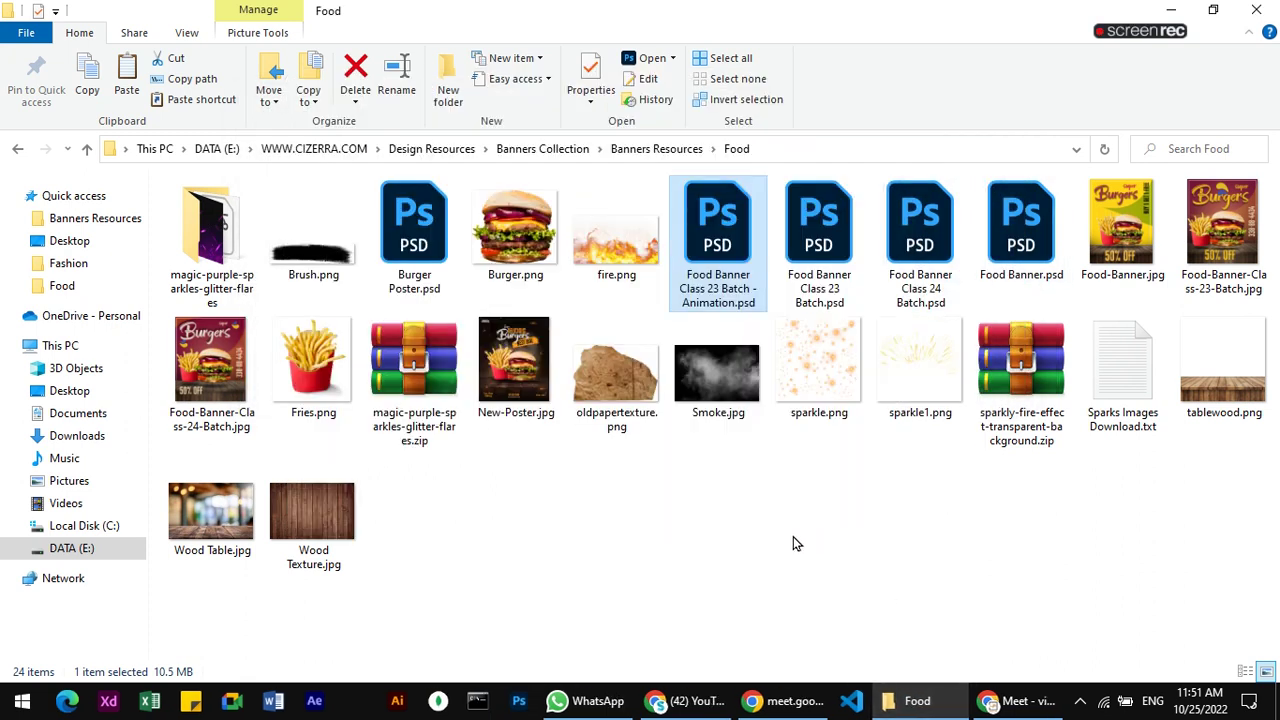
- Go back to Banners Resources, select the banner GIF, and minimize windows to show the desktop
click(654, 149)
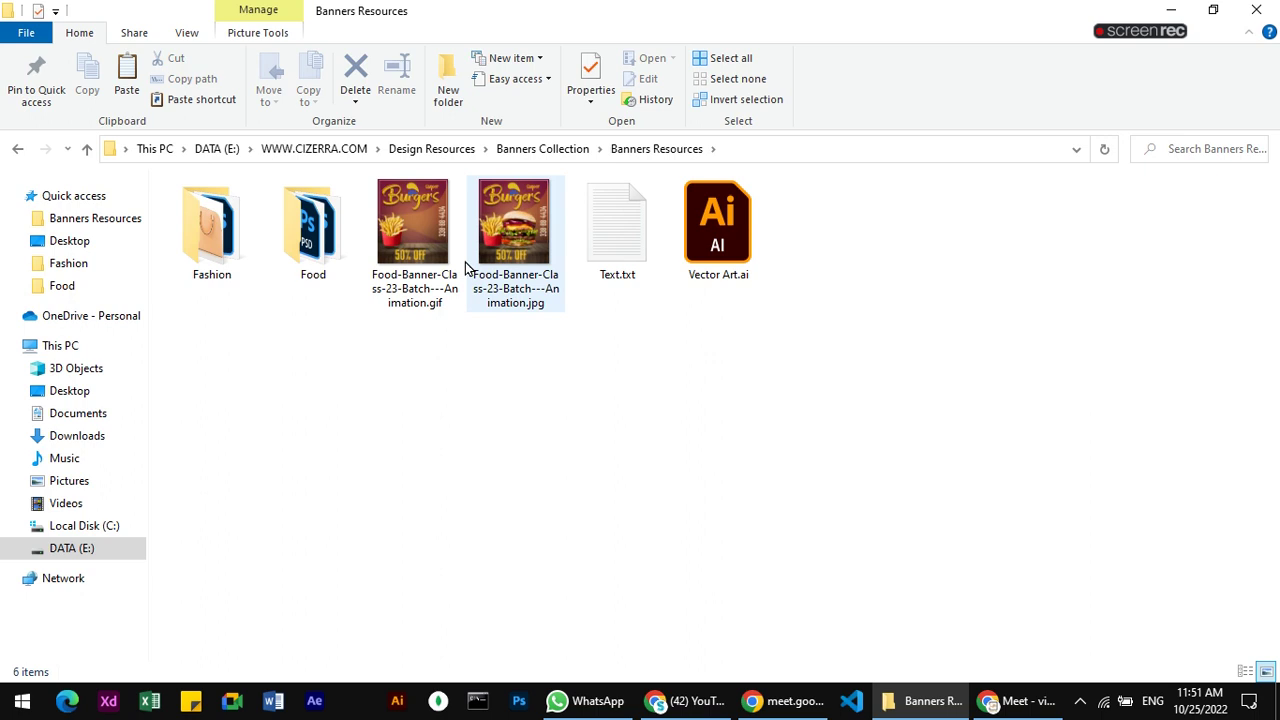
click(421, 248)
click(451, 395)
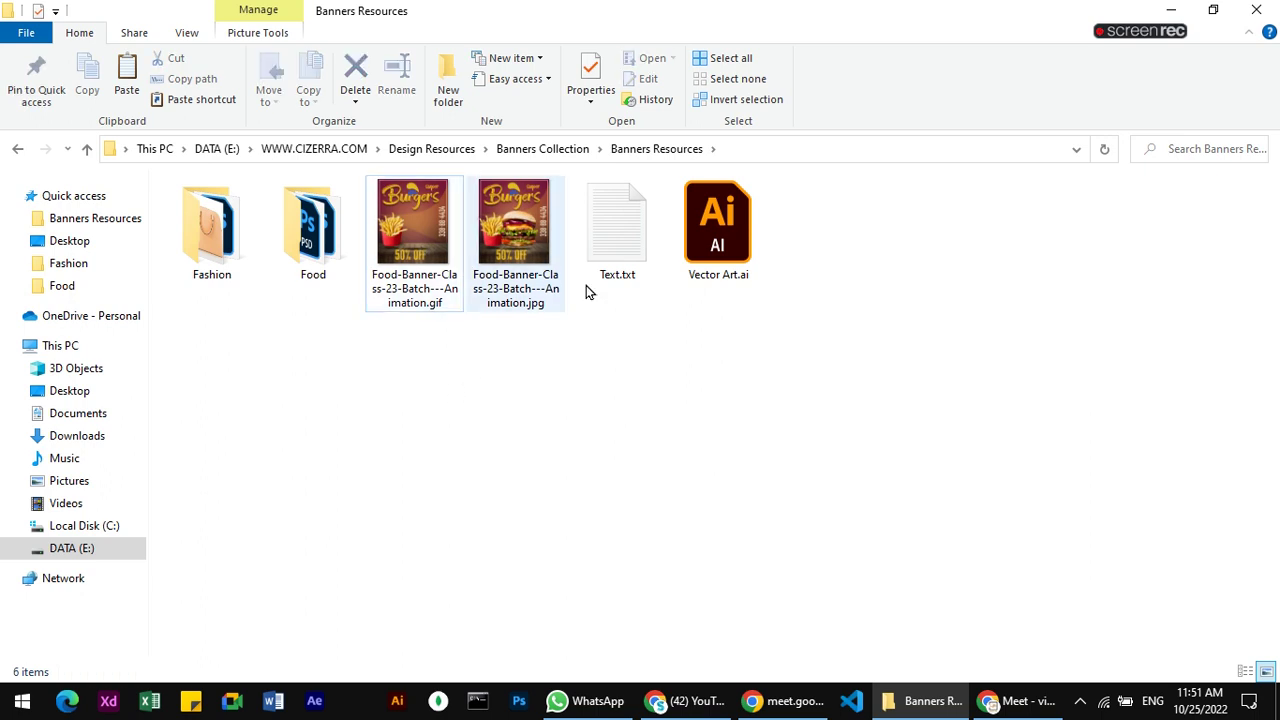
click(1276, 700)
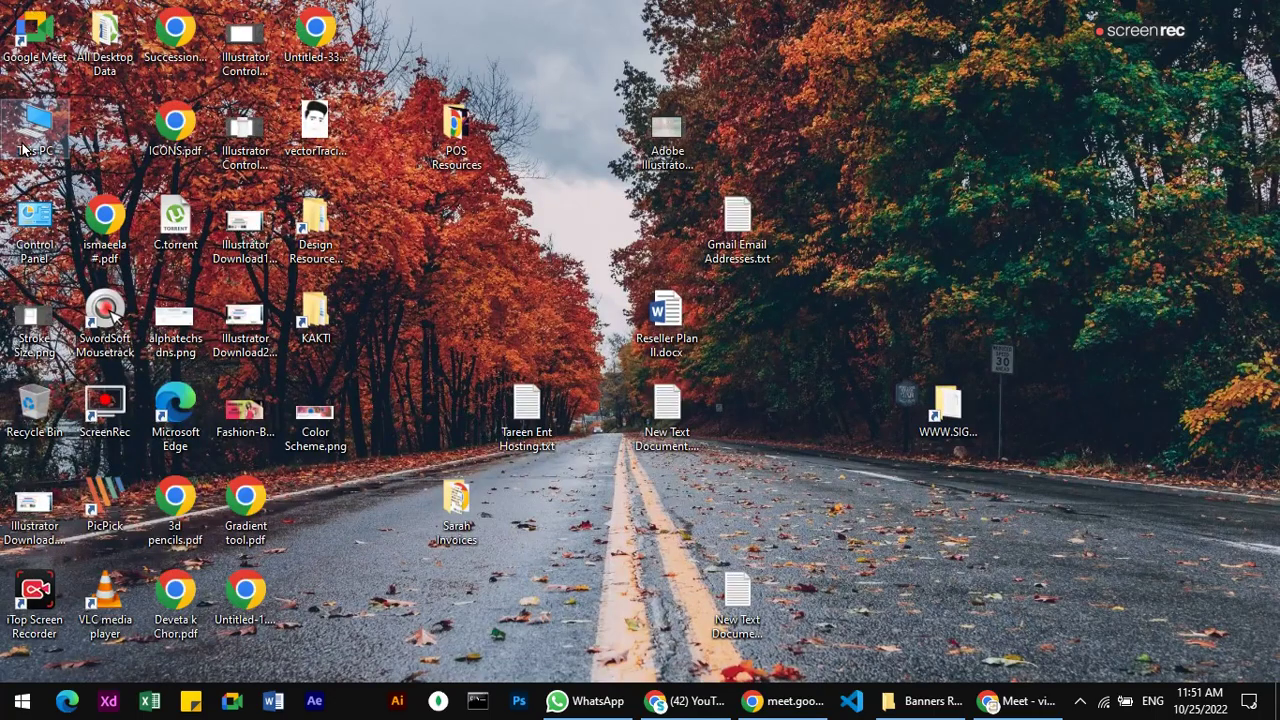
- Start Disk Cleanup on Local Disk (C:) from its Properties, including system files
double_click(22, 148)
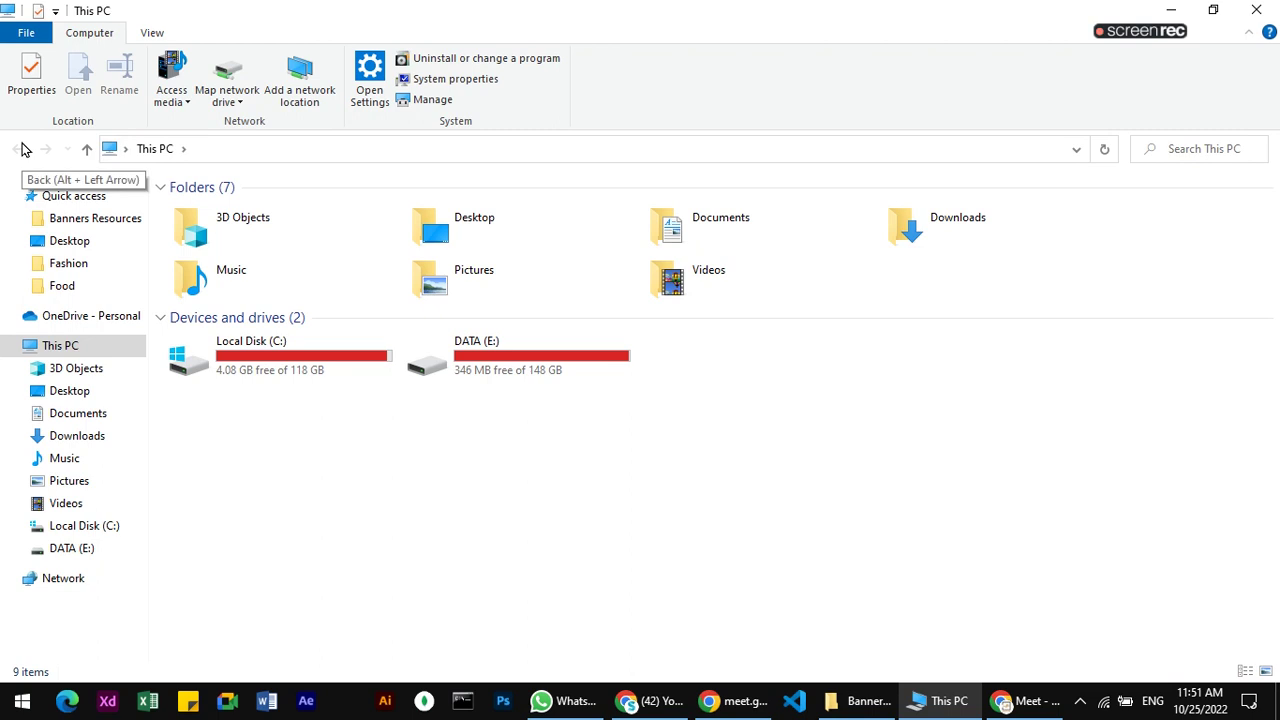
right_click(280, 360)
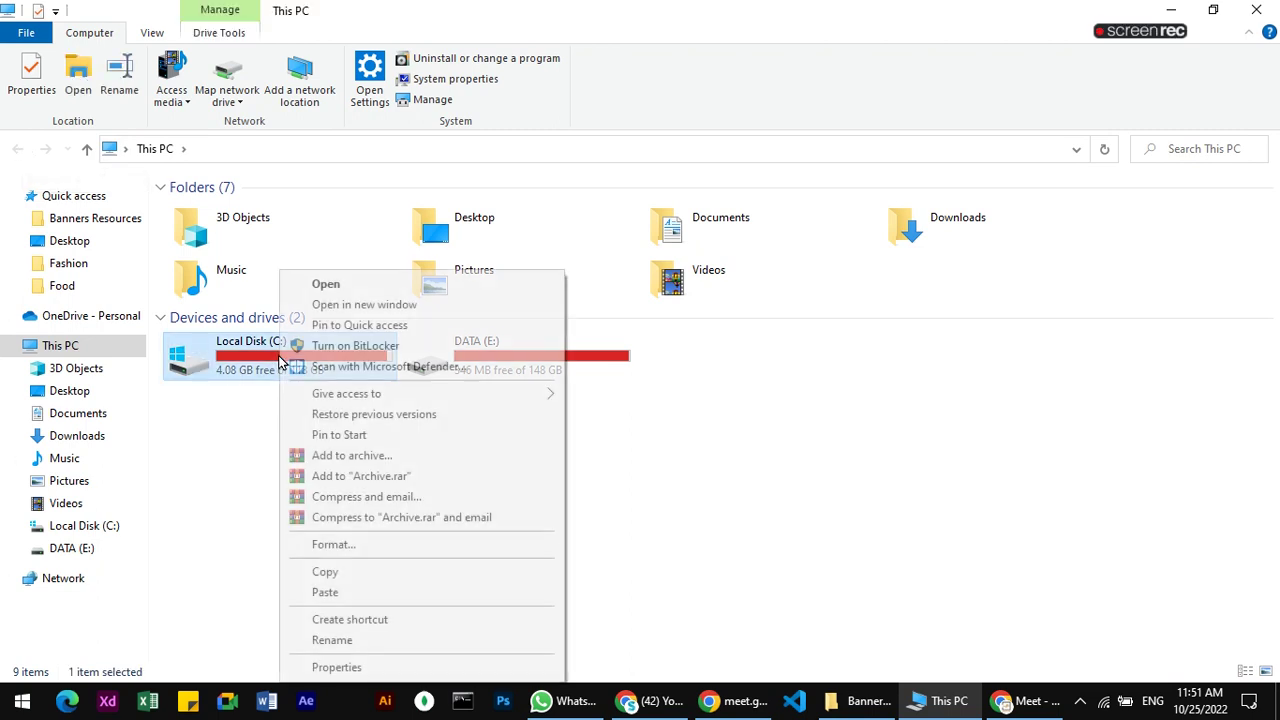
click(338, 667)
click(548, 522)
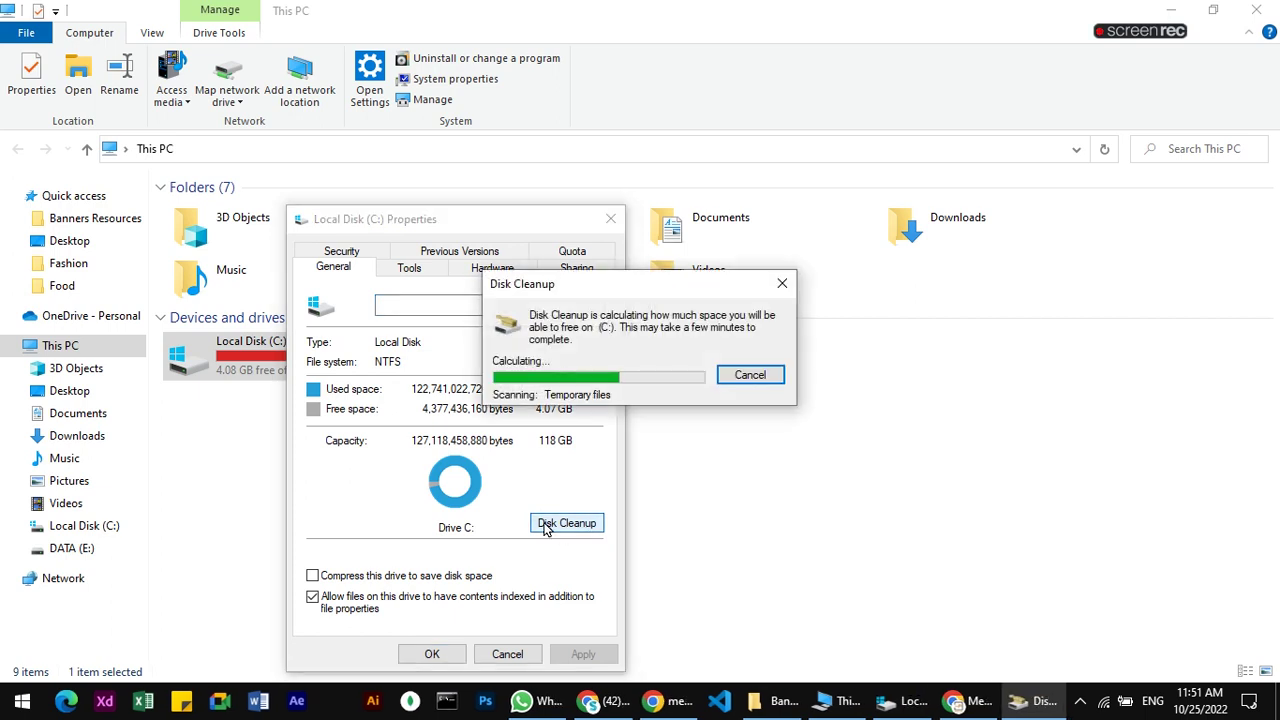
click(212, 429)
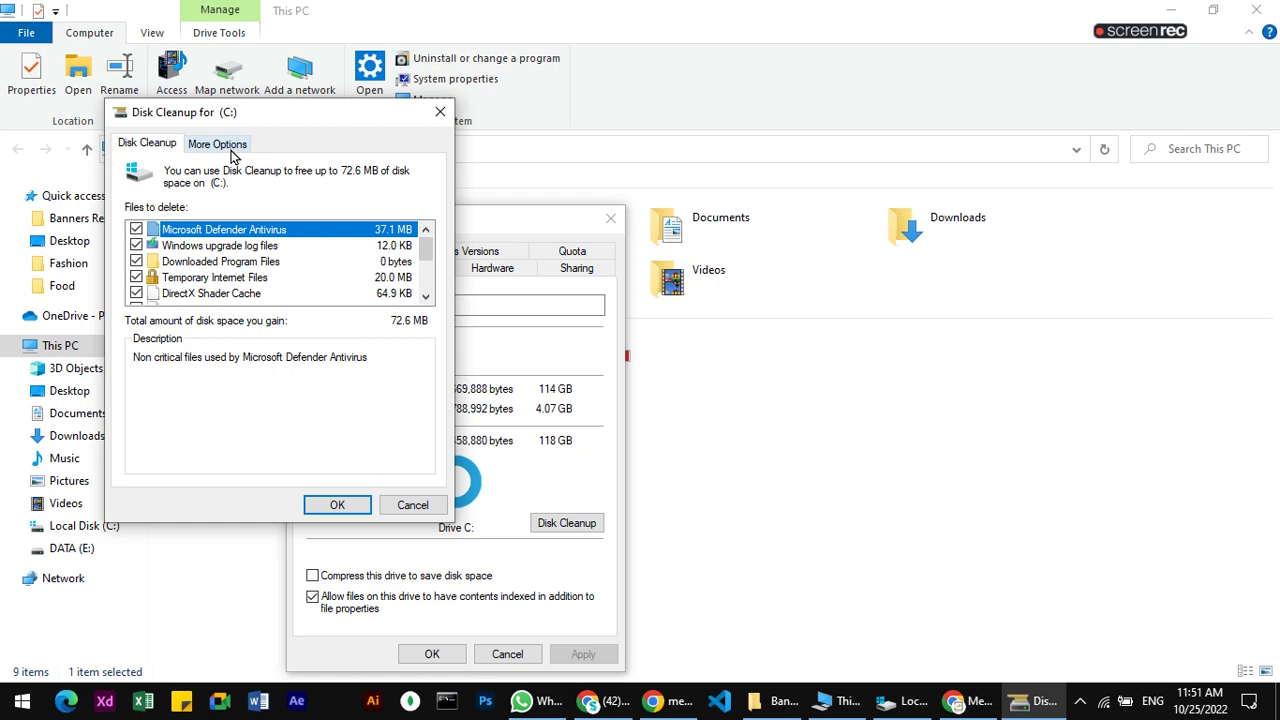
- Delete all but the latest restore point and the checked files, then close the drive properties
click(231, 152)
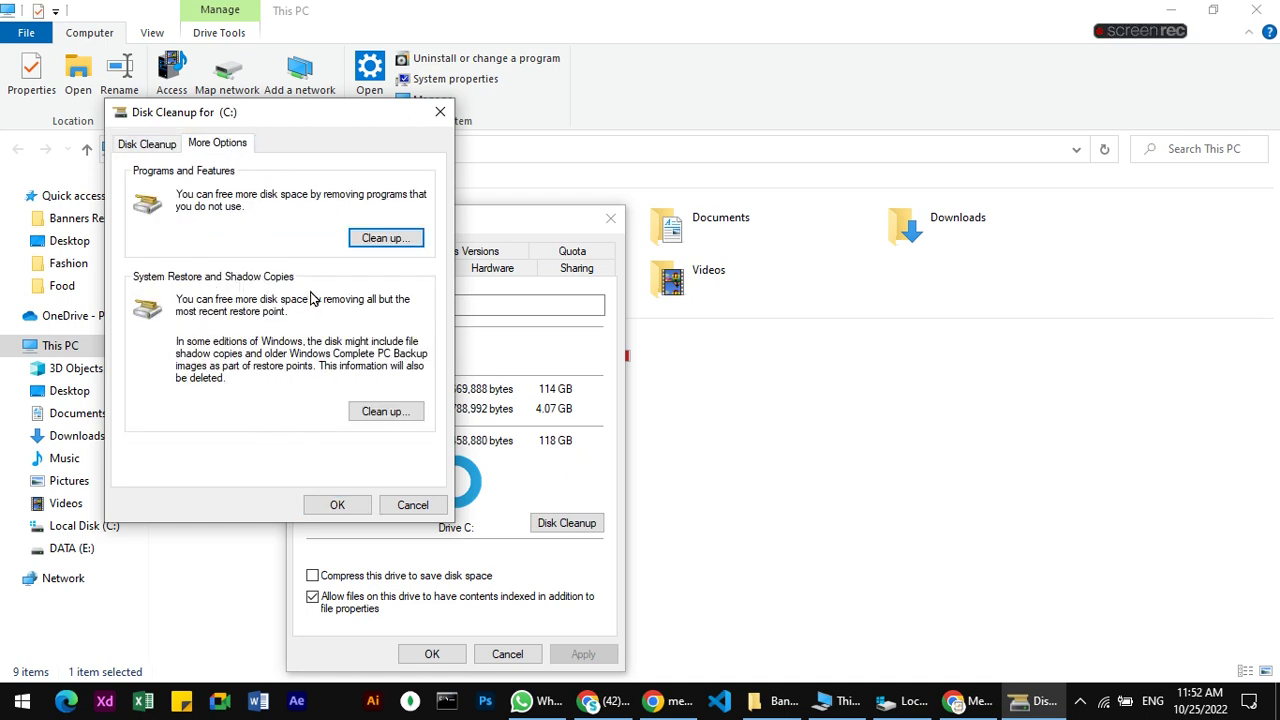
click(385, 416)
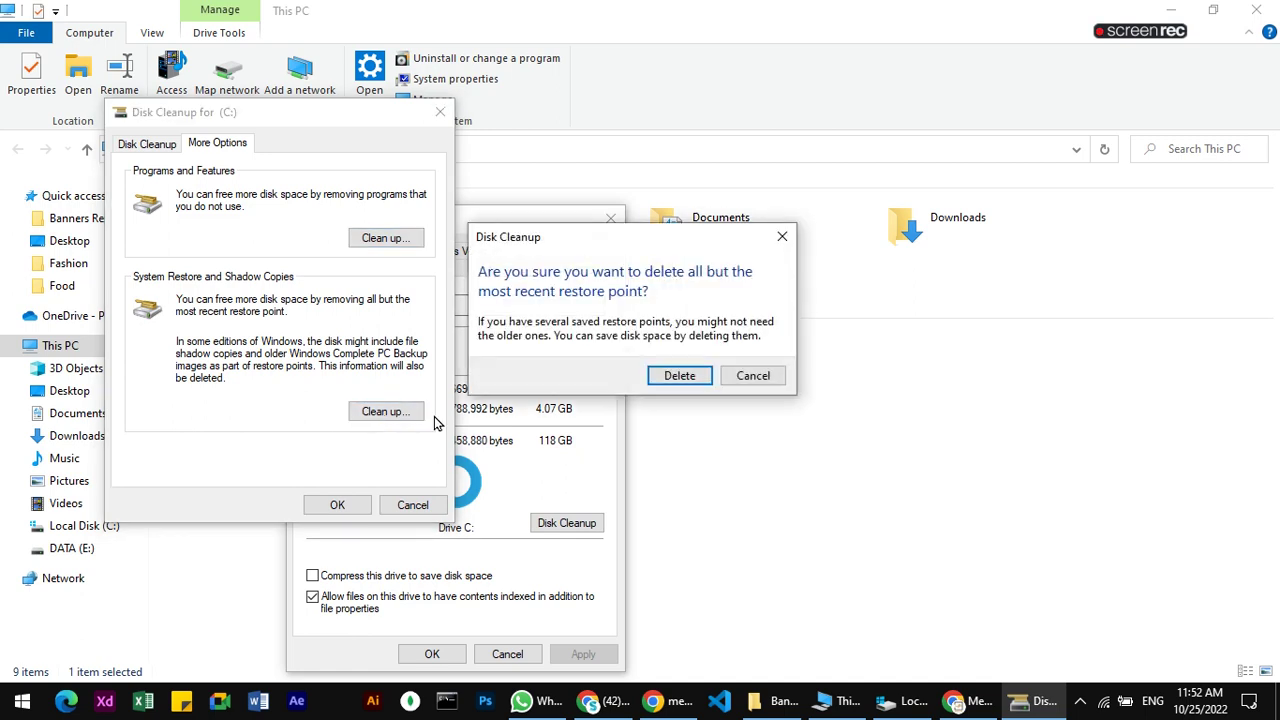
click(698, 377)
click(337, 505)
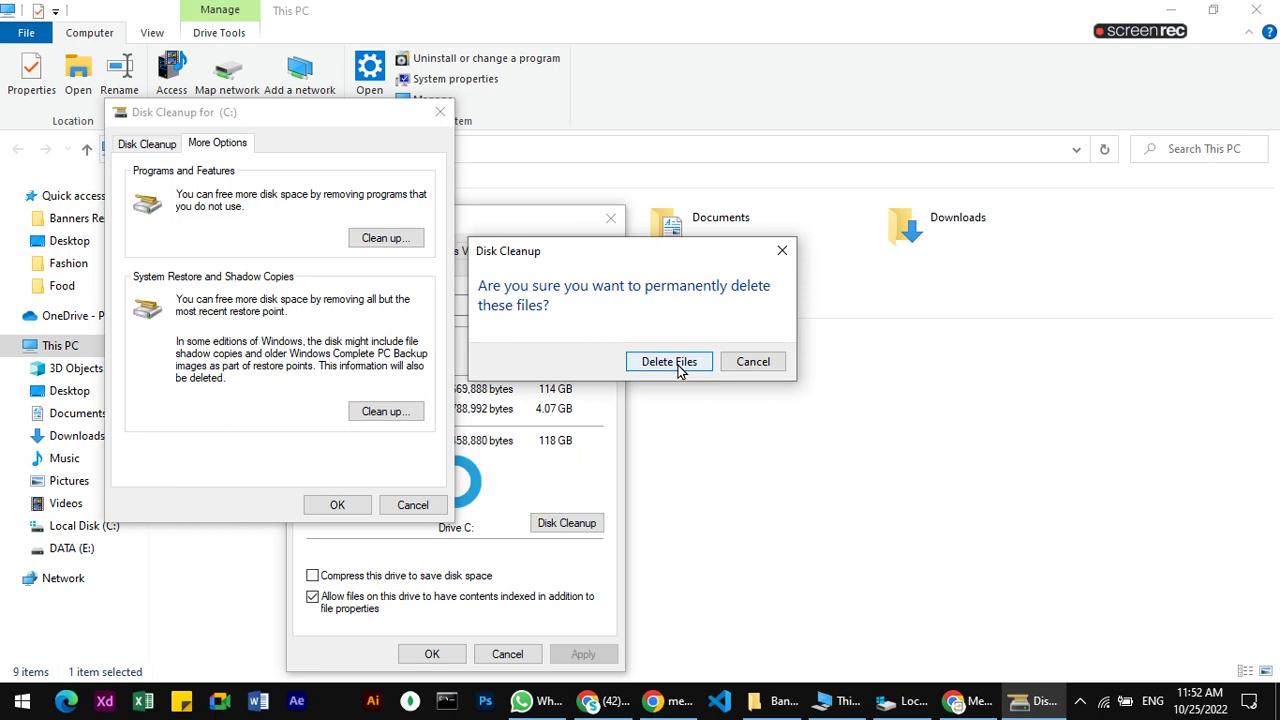
click(669, 362)
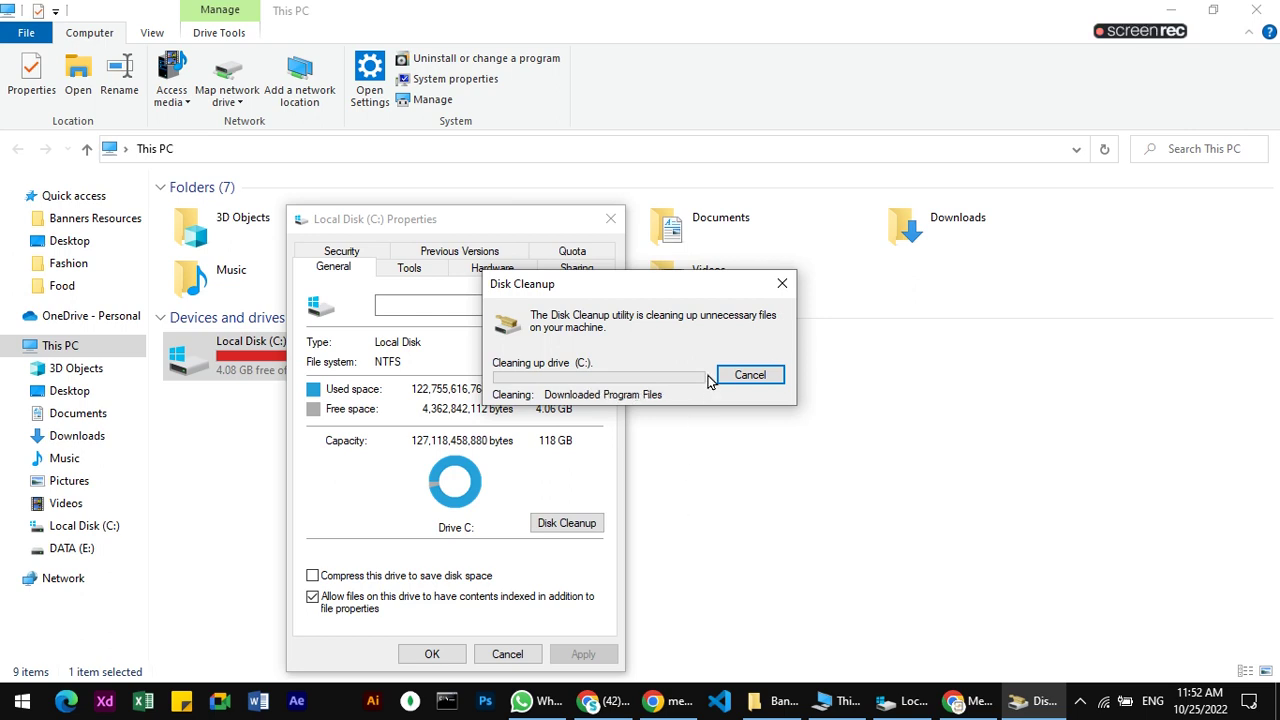
drag(651, 290, 1140, 258)
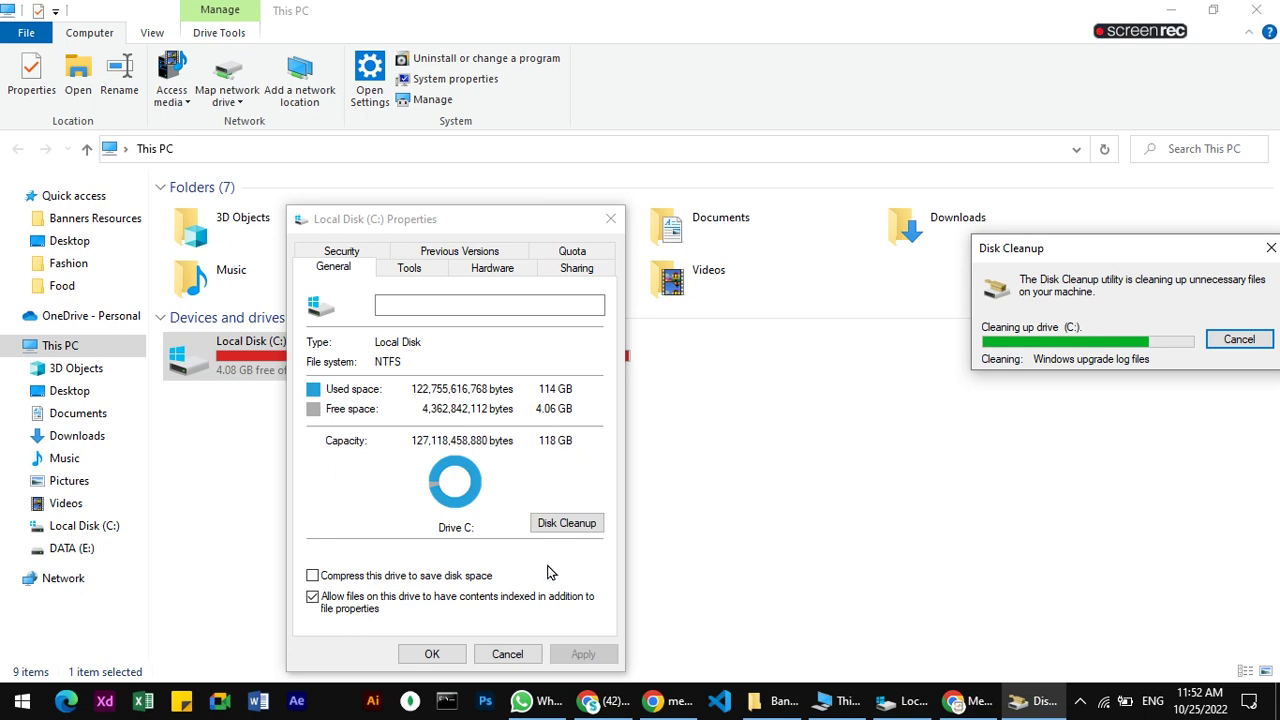
click(448, 655)
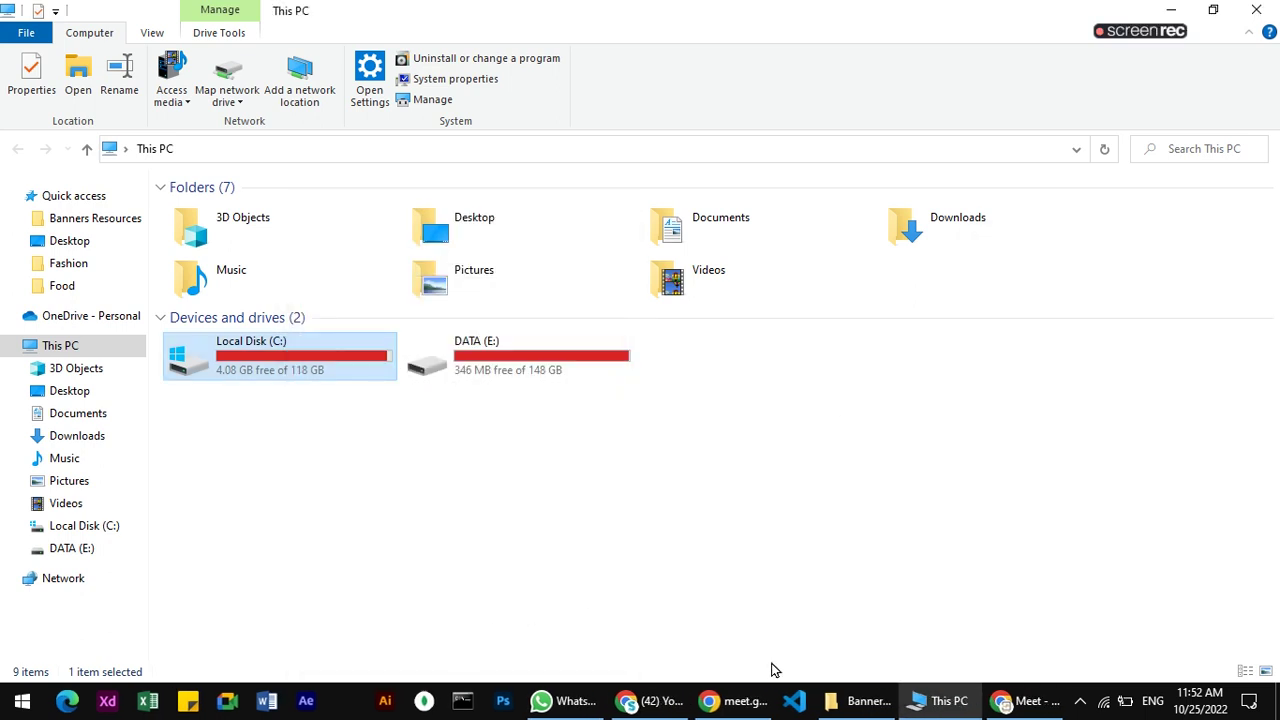
- Switch from the This PC window to the Banners Resources window
click(770, 490)
click(935, 703)
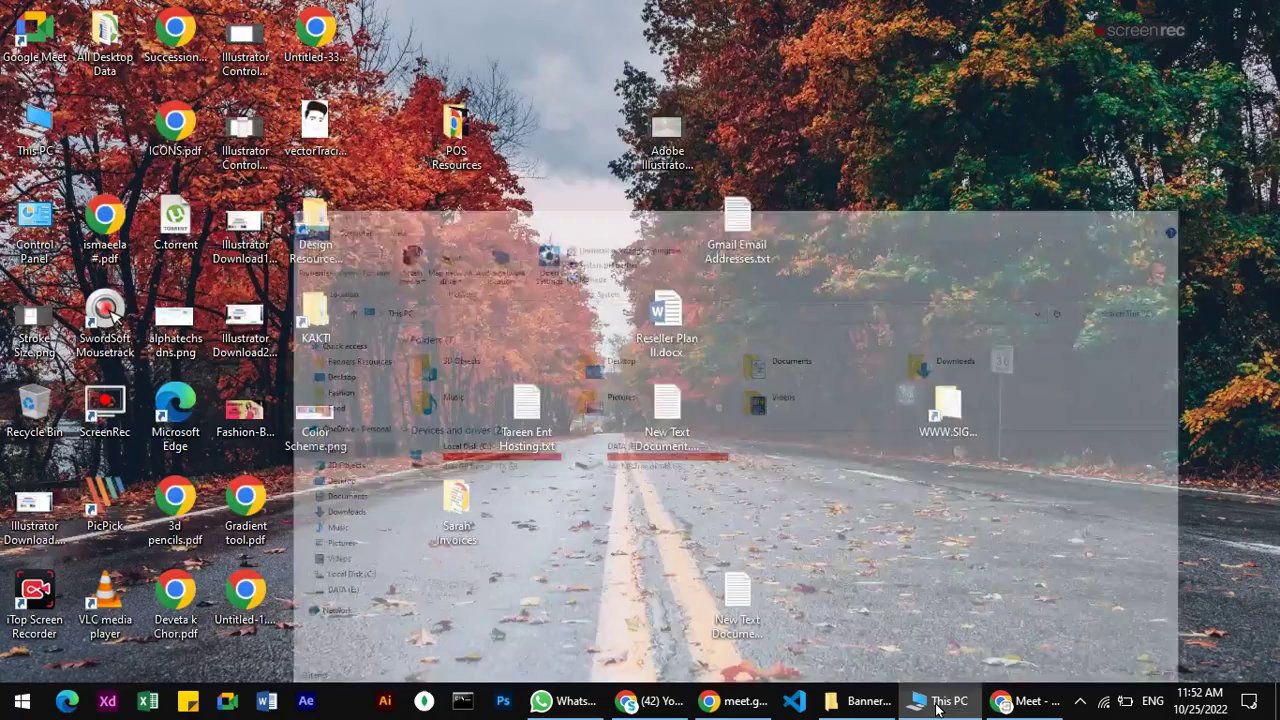
click(937, 703)
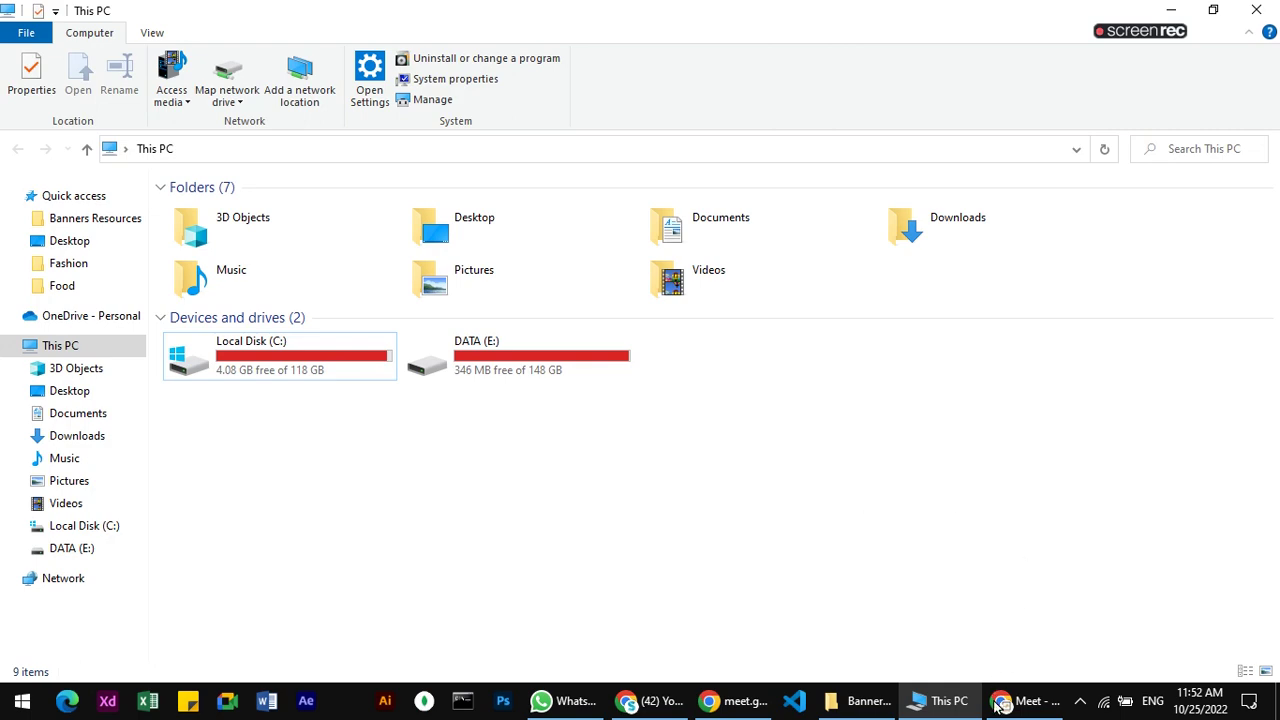
click(922, 703)
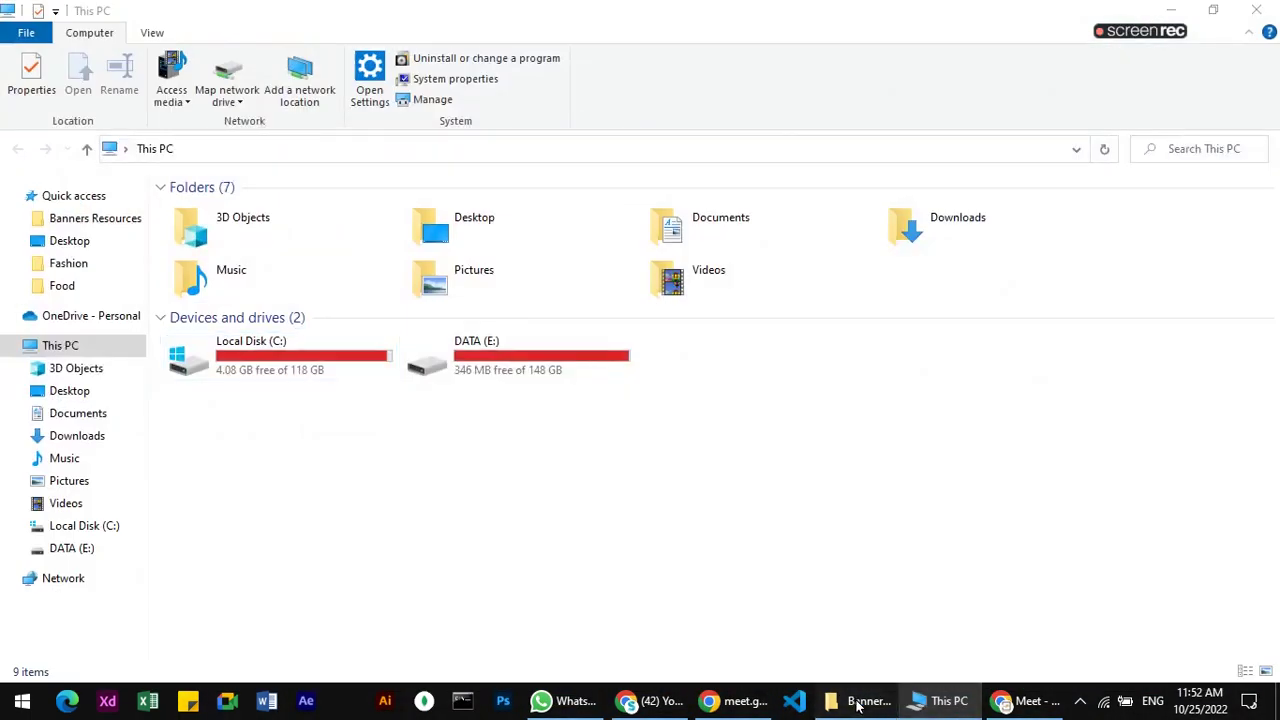
click(860, 702)
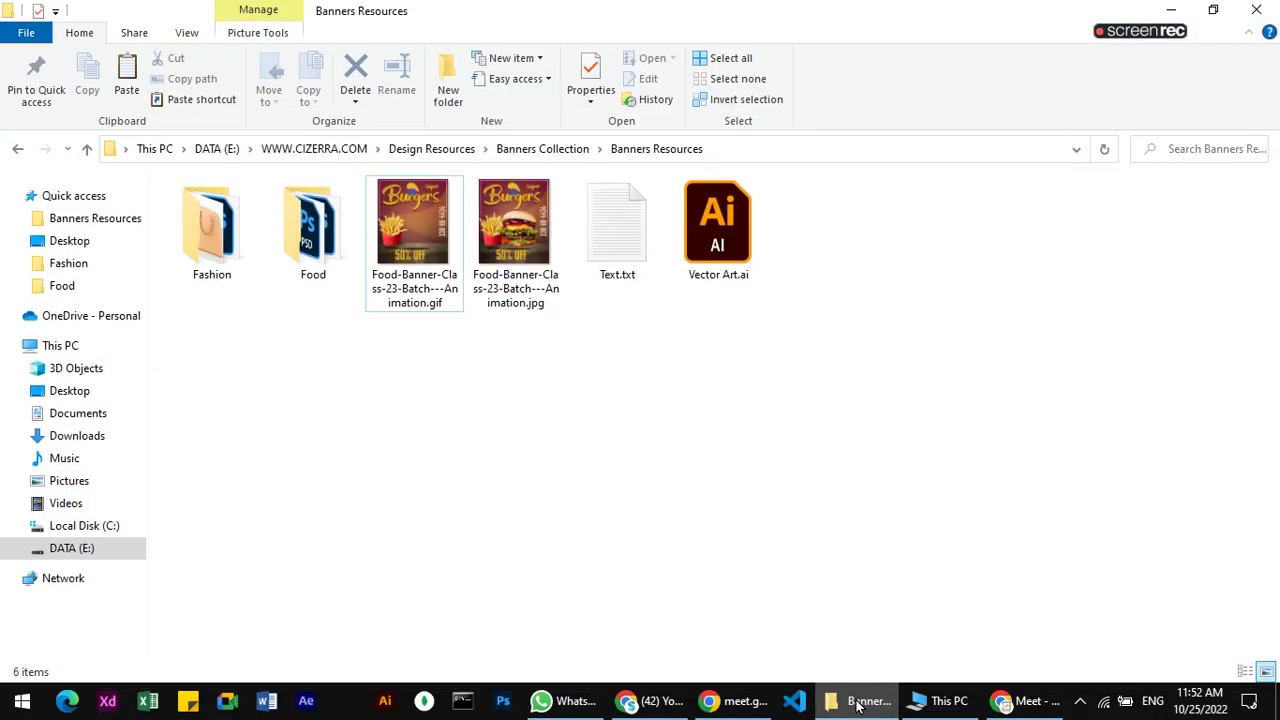
- Open Food Banner Class 23 Batch - Animation.psd from the Food folder and cancel Scratch Disk Preferences
double_click(322, 233)
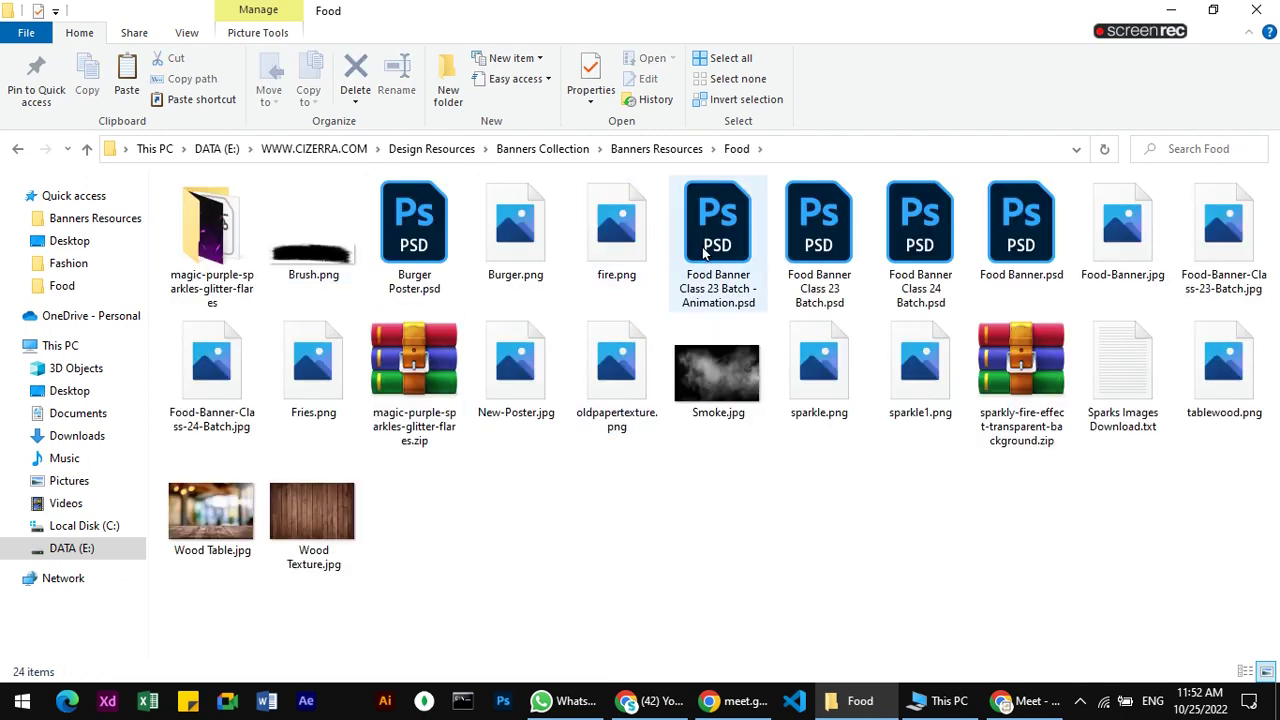
click(705, 255)
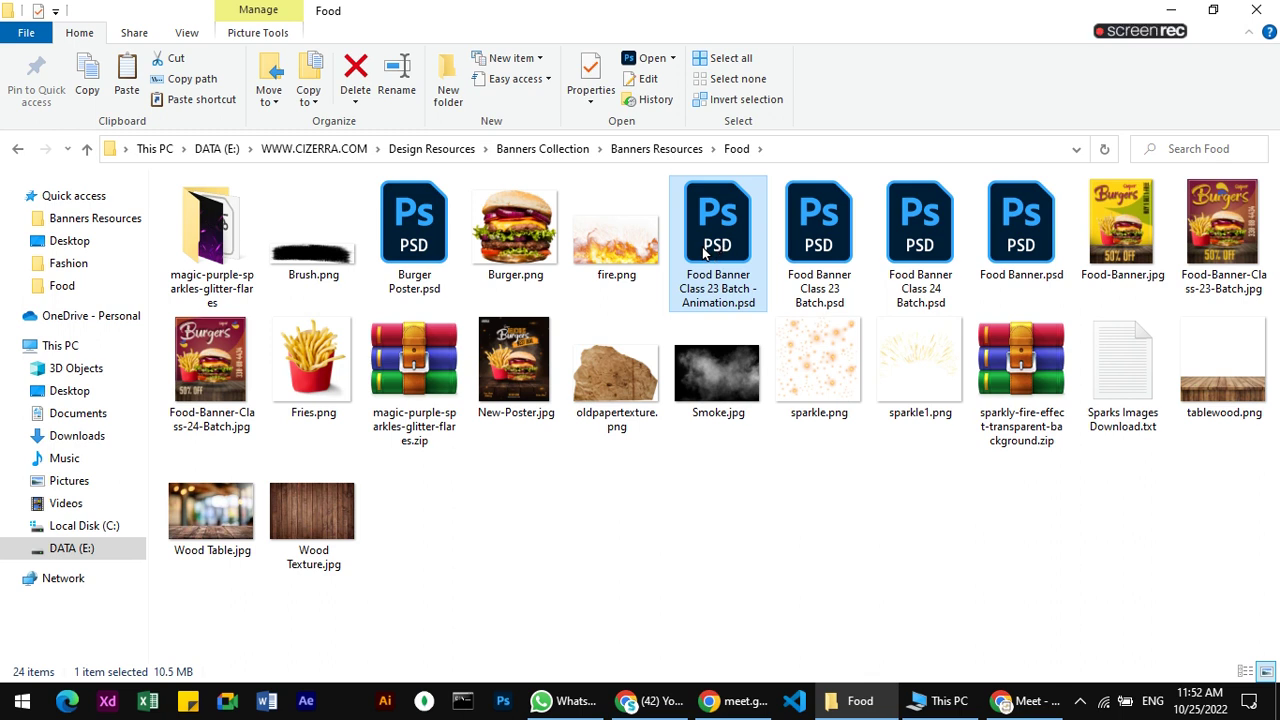
double_click(705, 255)
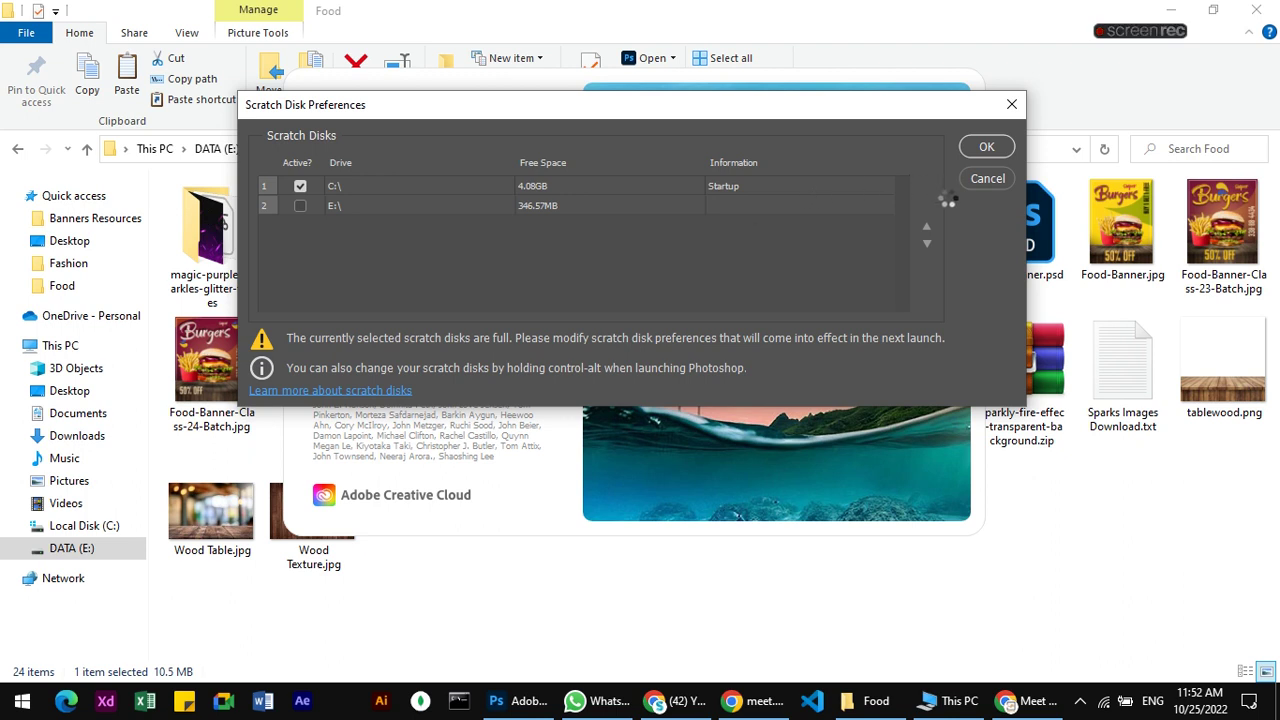
click(1006, 184)
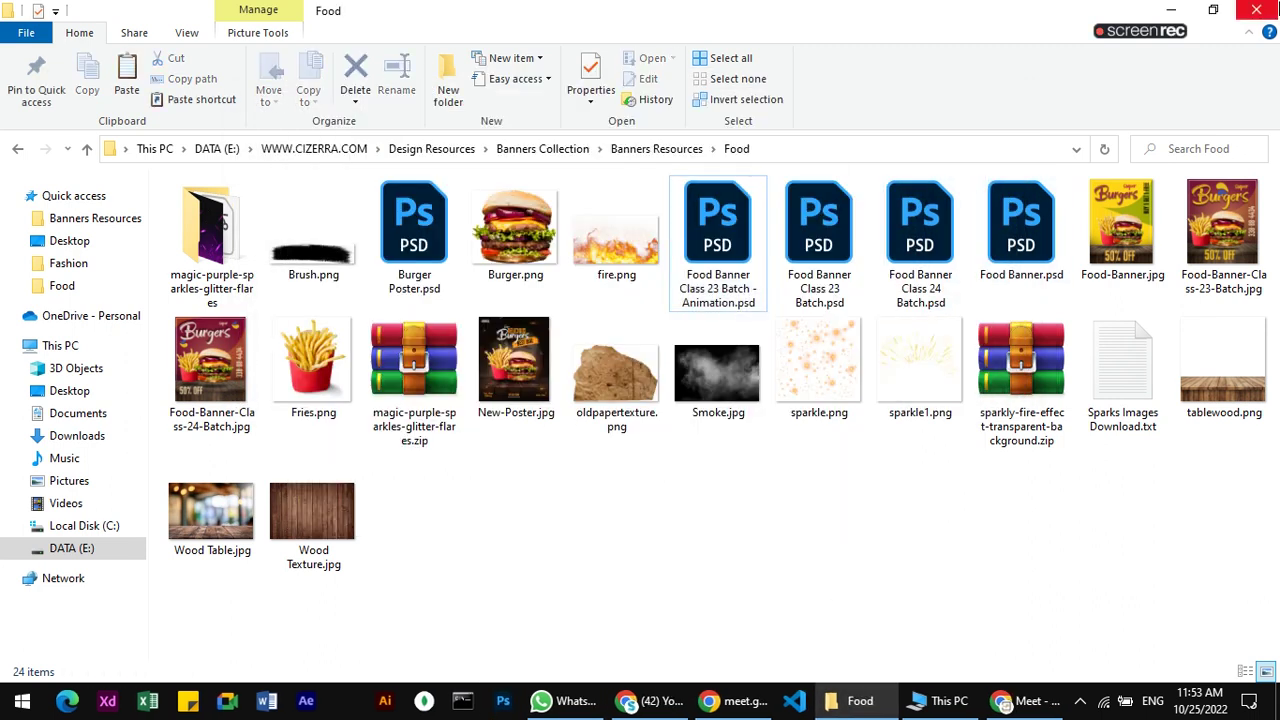
- Close the Food folder window and show then hide the hidden tray icons
click(1256, 10)
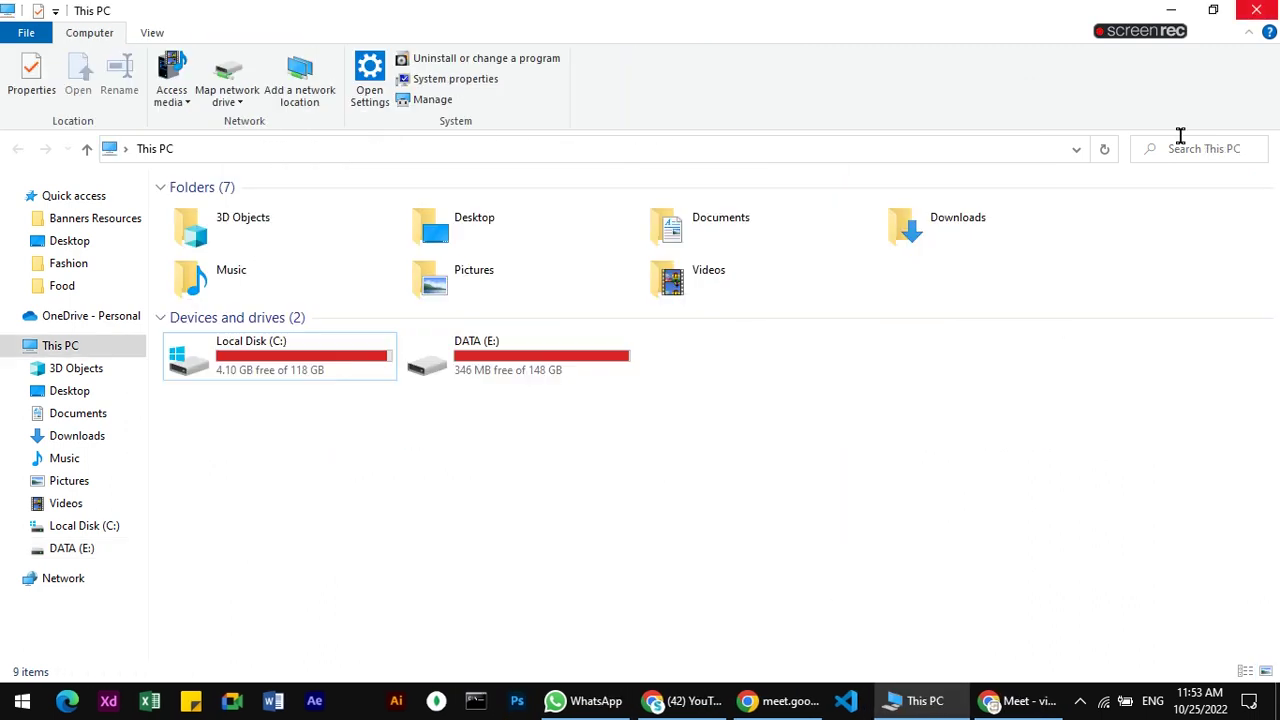
click(1081, 703)
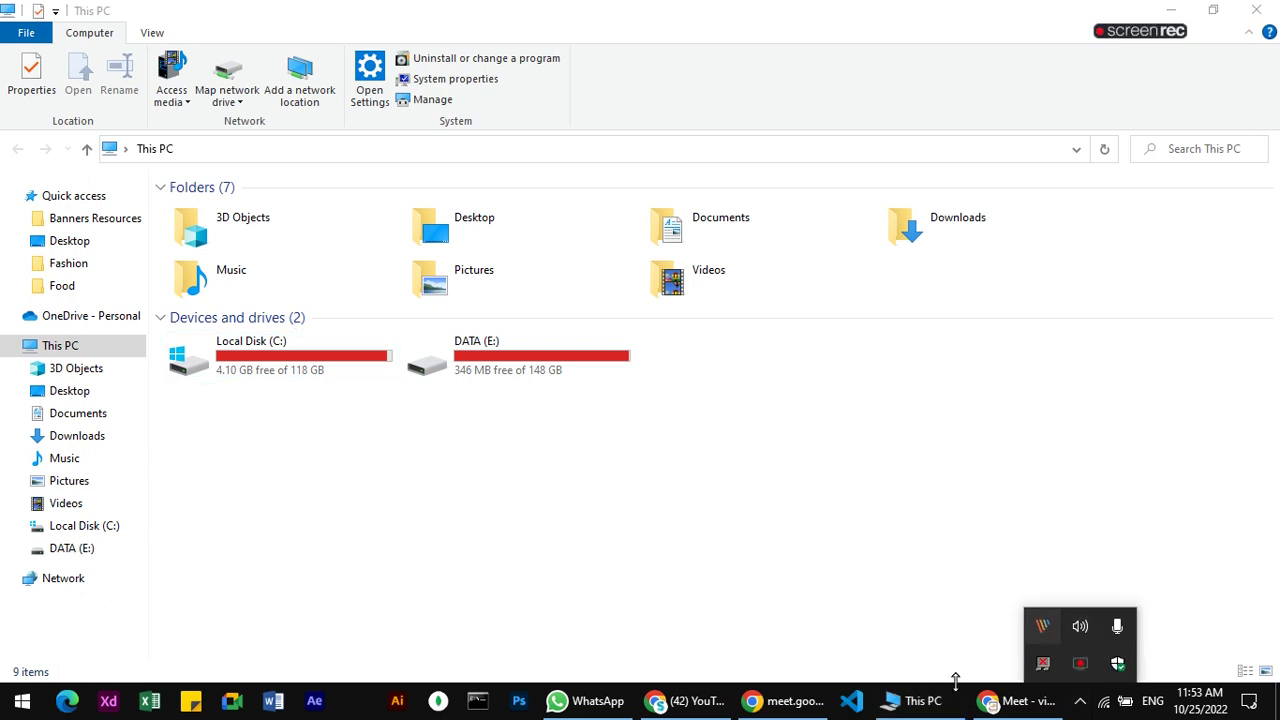
click(937, 706)
- Stop sharing the screen in the Google Meet tab and leave the call
click(1020, 701)
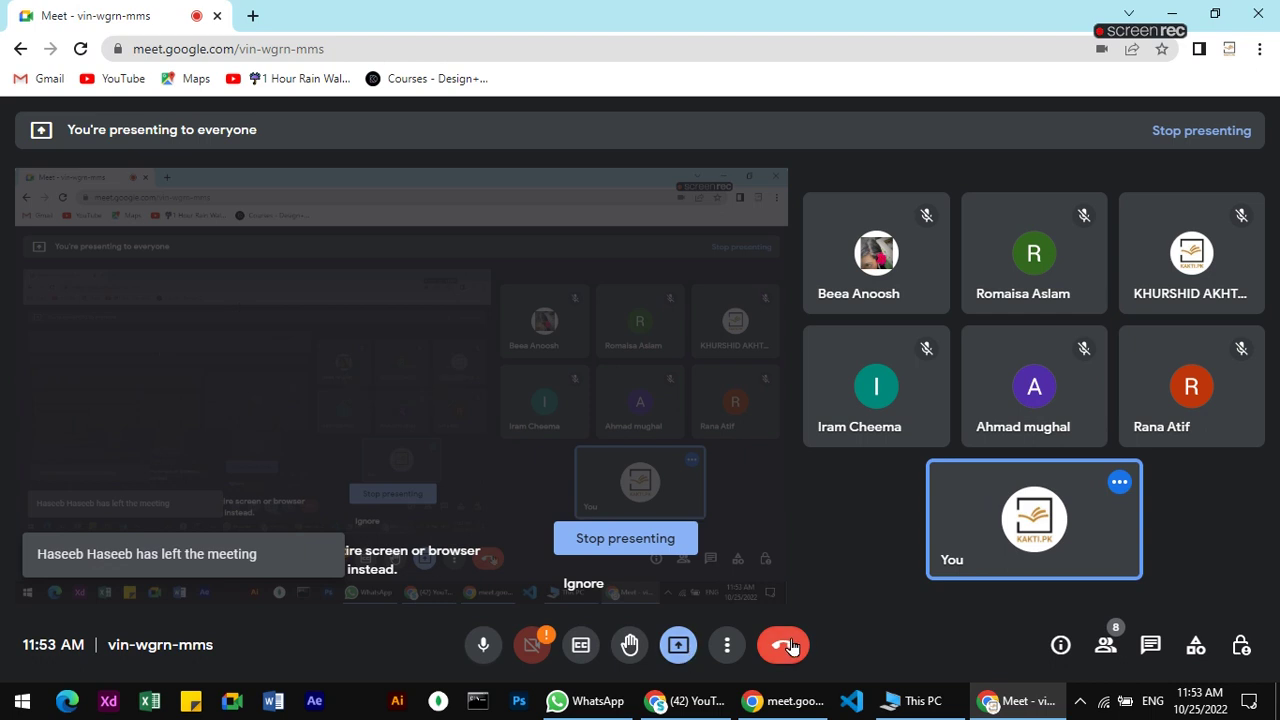
click(601, 546)
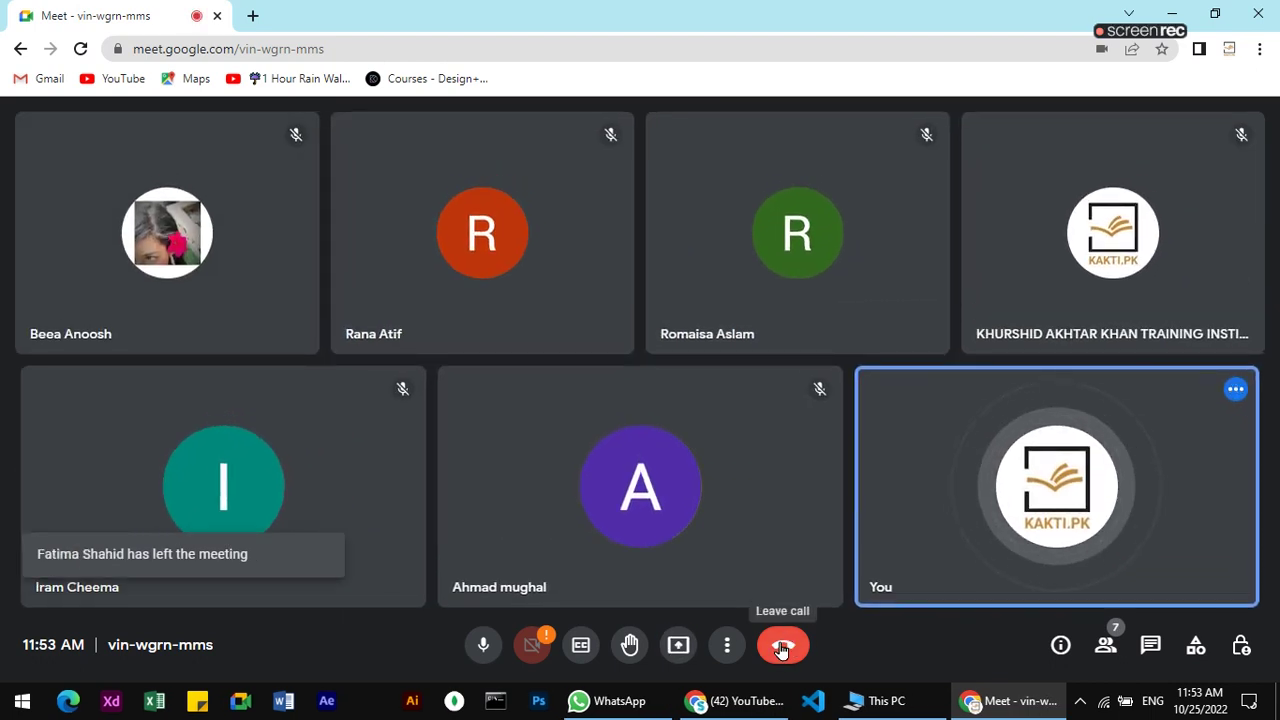
click(782, 646)
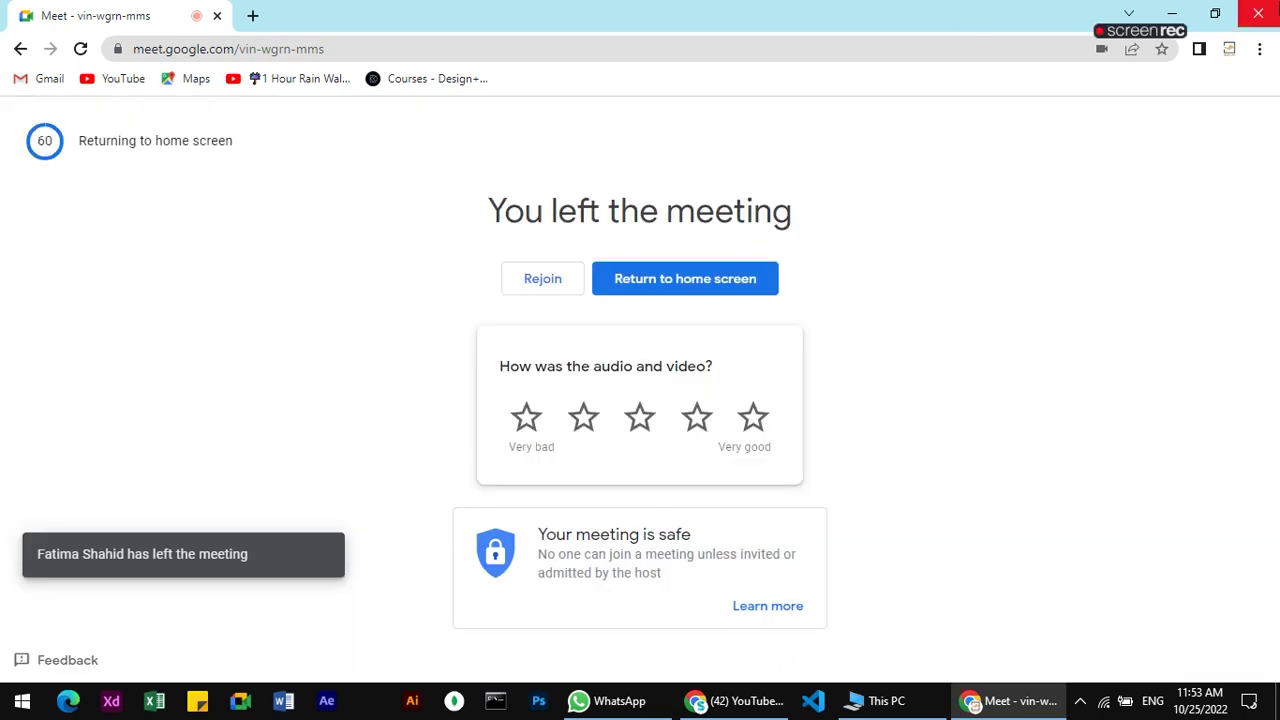